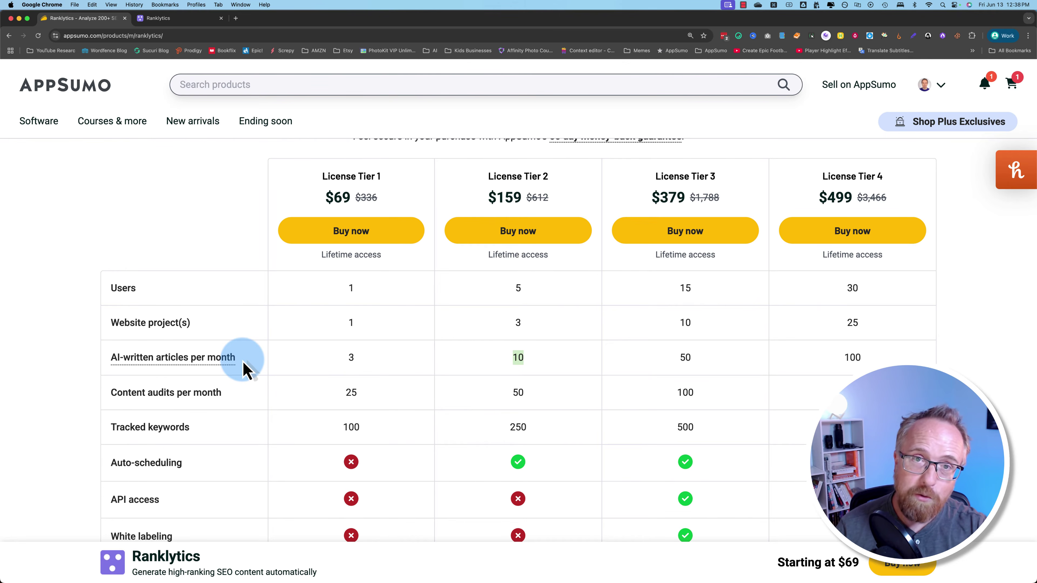
- Compare the four Ranklytics license tiers by AI-written articles, tracked keywords and availability of generative engine optimization
{"action": "mouse_move", "coordinate": [210, 362]}
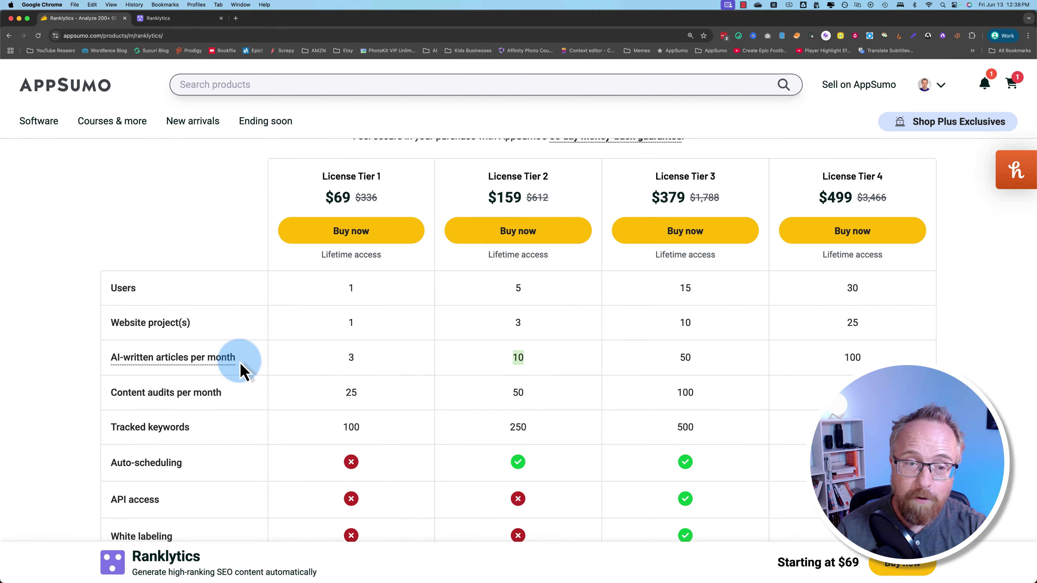
{"action": "scroll", "coordinate": [408, 404], "scroll_direction": "up", "scroll_amount": 1}
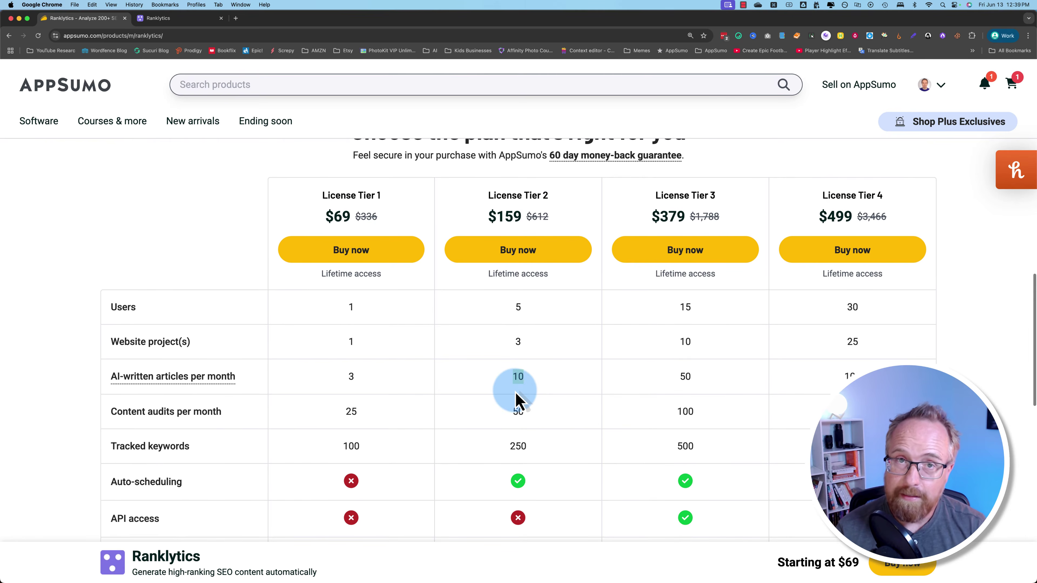
{"action": "scroll", "coordinate": [493, 382], "scroll_direction": "down", "scroll_amount": 5}
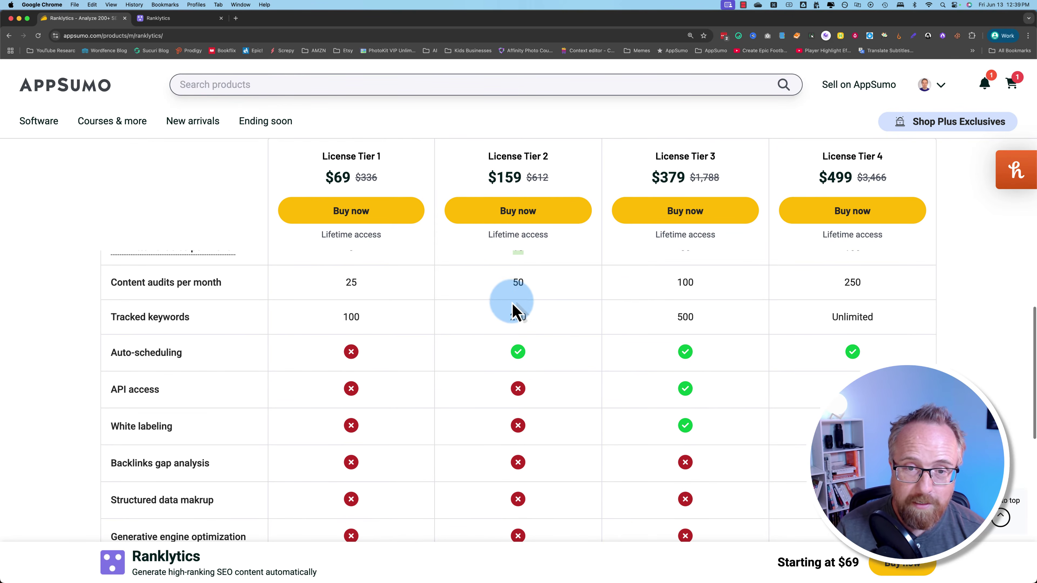
{"action": "double_click", "coordinate": [517, 317]}
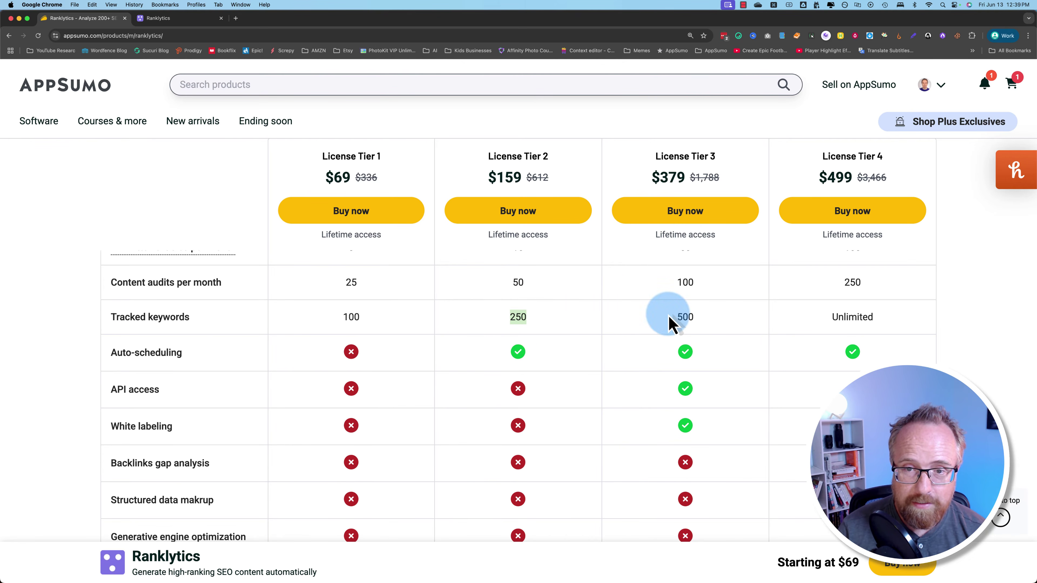
{"action": "scroll", "coordinate": [671, 324], "scroll_direction": "up", "scroll_amount": 5}
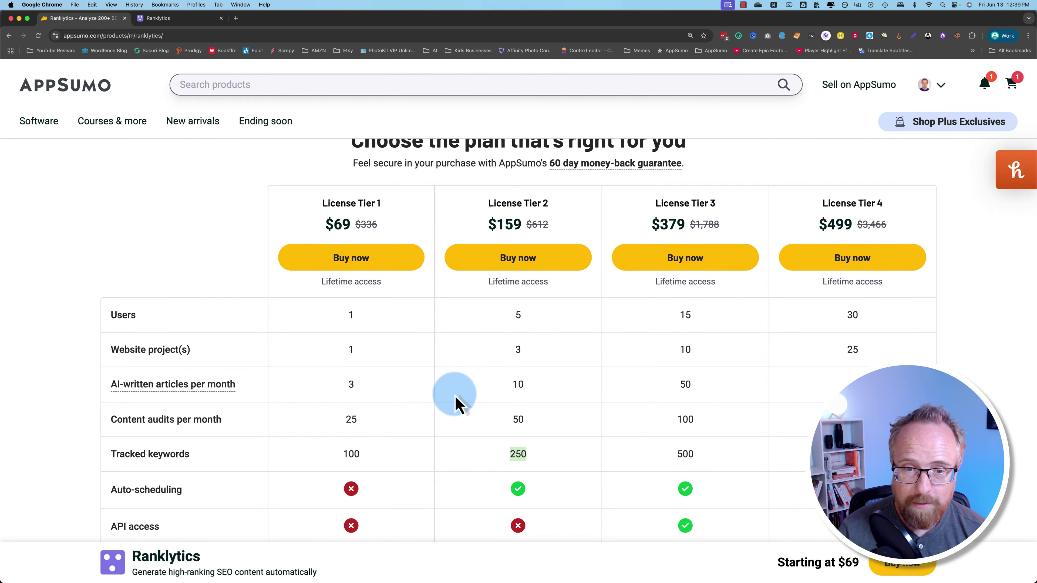
{"action": "scroll", "coordinate": [493, 441], "scroll_direction": "down", "scroll_amount": 5}
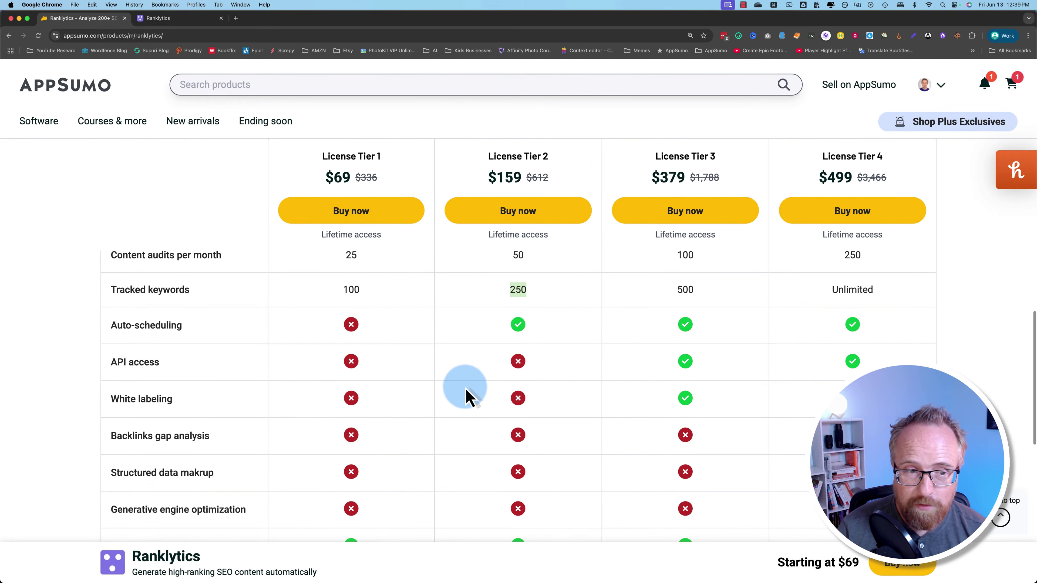
{"action": "scroll", "coordinate": [215, 405], "scroll_direction": "down", "scroll_amount": 4}
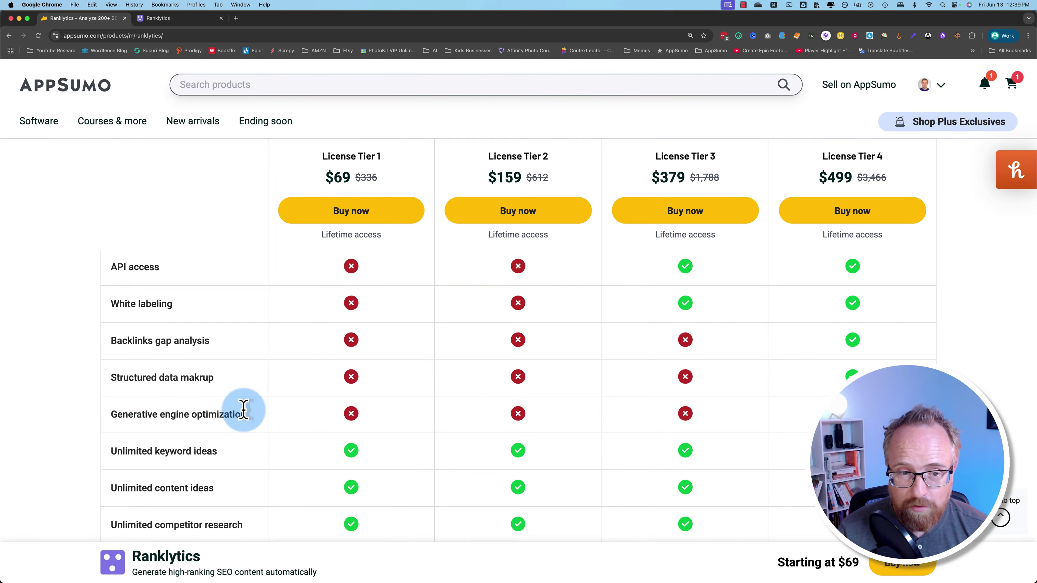
{"action": "left_click_drag", "start_coordinate": [244, 414], "coordinate": [109, 417]}
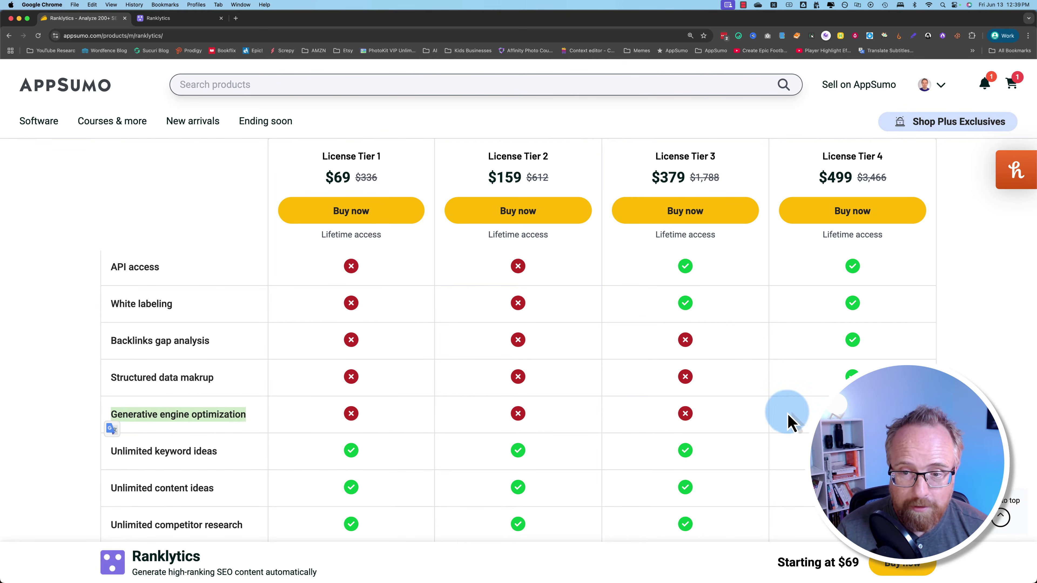
{"action": "scroll", "coordinate": [405, 428], "scroll_direction": "down", "scroll_amount": 1}
{"action": "scroll", "coordinate": [408, 429], "scroll_direction": "down", "scroll_amount": 3}
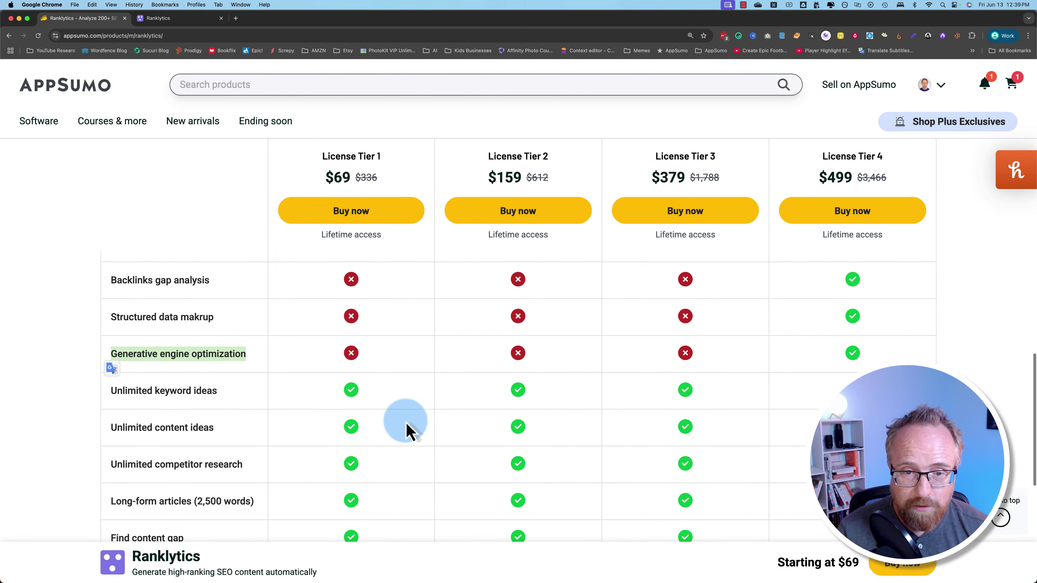
{"action": "scroll", "coordinate": [405, 429], "scroll_direction": "down", "scroll_amount": 2}
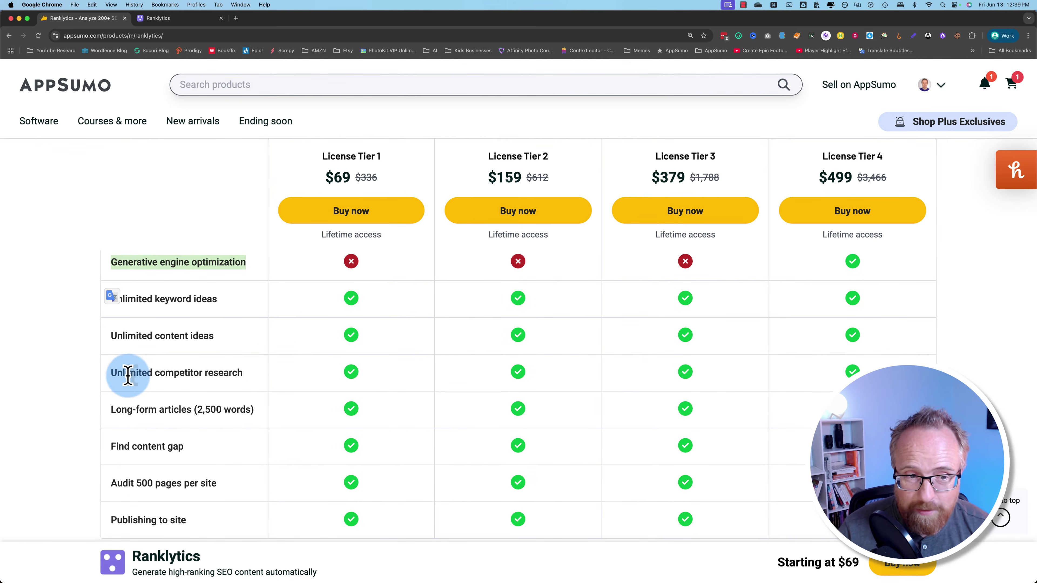
- Review the remaining plan features, from competitor research and long-form articles to content gap, page audits and publishing to site
{"action": "left_click", "coordinate": [222, 370]}
{"action": "scroll", "coordinate": [220, 373], "scroll_direction": "down", "scroll_amount": 1}
{"action": "scroll", "coordinate": [175, 355], "scroll_direction": "down", "scroll_amount": 2}
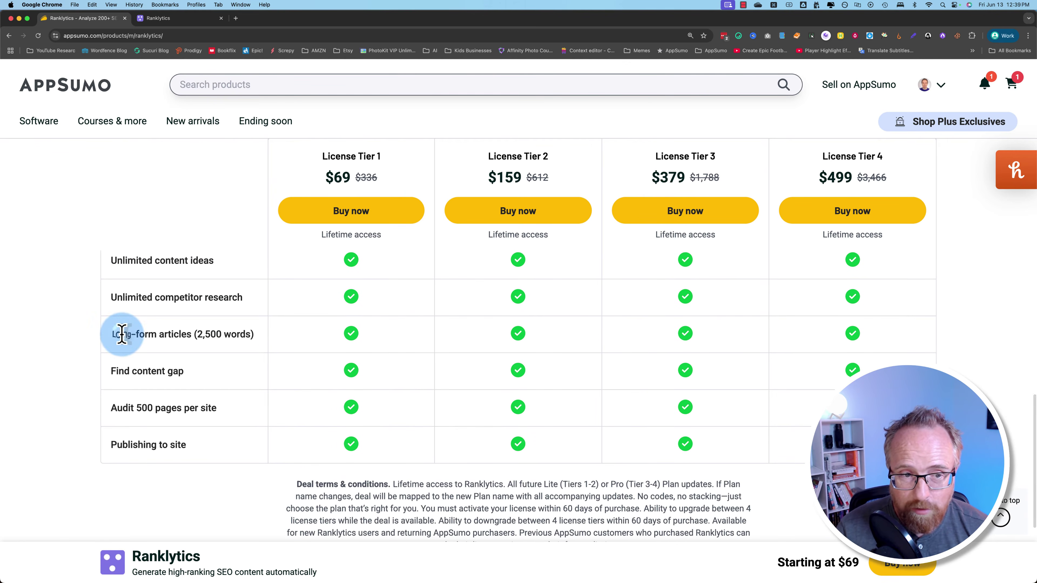
{"action": "left_click_drag", "start_coordinate": [117, 335], "coordinate": [249, 329]}
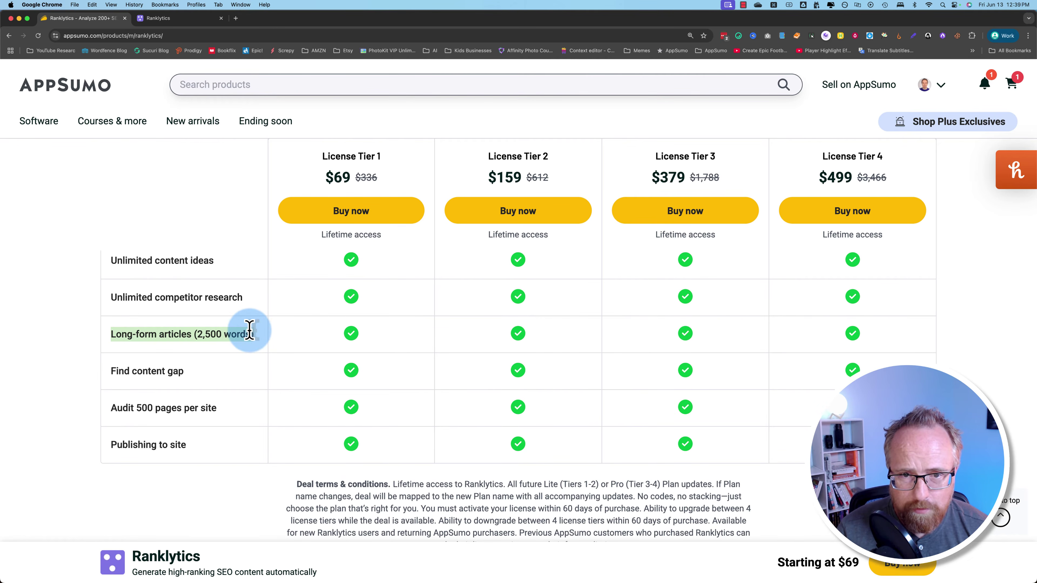
{"action": "scroll", "coordinate": [549, 342], "scroll_direction": "up", "scroll_amount": 2}
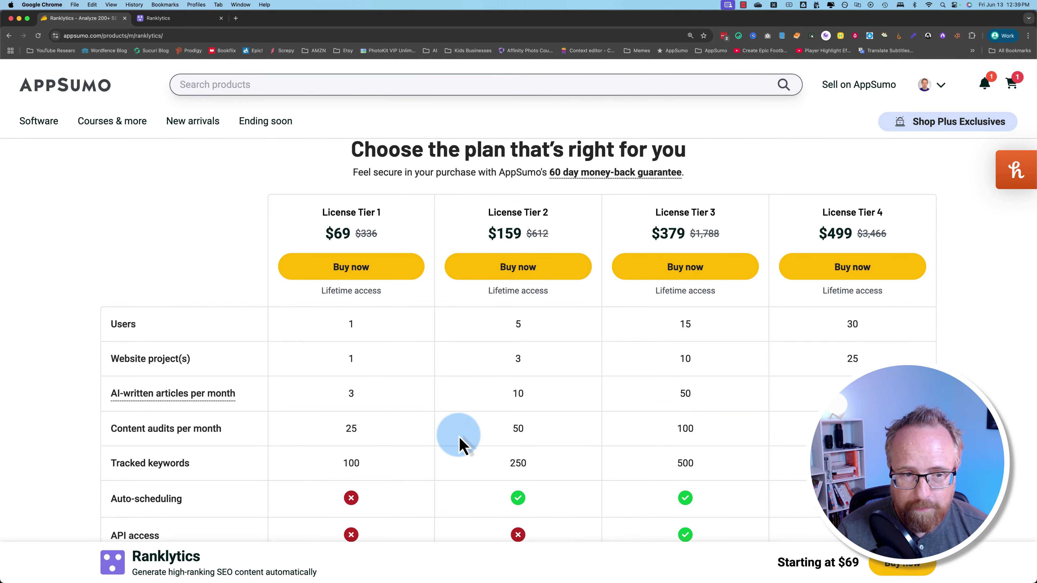
{"action": "scroll", "coordinate": [460, 435], "scroll_direction": "down", "scroll_amount": 10}
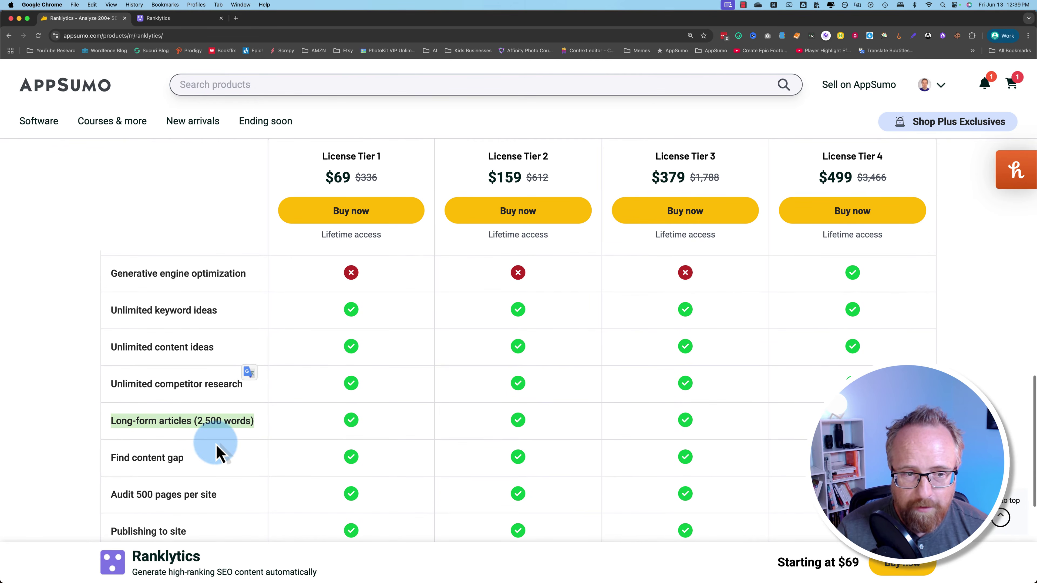
{"action": "left_click_drag", "start_coordinate": [127, 421], "coordinate": [252, 421]}
{"action": "scroll", "coordinate": [251, 420], "scroll_direction": "down", "scroll_amount": 5}
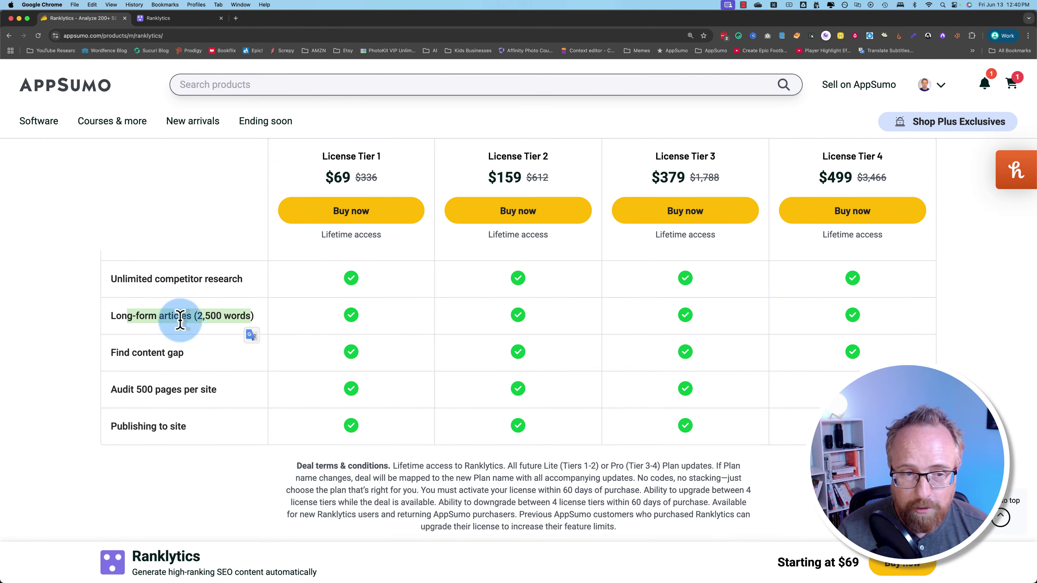
{"action": "triple_click", "coordinate": [128, 352]}
{"action": "left_click", "coordinate": [127, 390]}
{"action": "left_click_drag", "start_coordinate": [128, 391], "coordinate": [222, 402]}
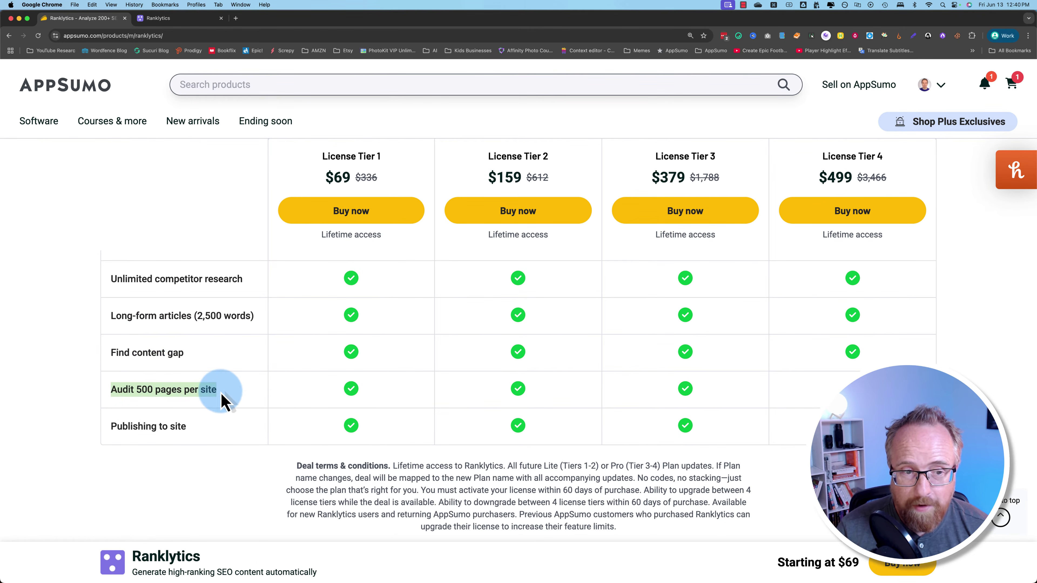
{"action": "left_click_drag", "start_coordinate": [111, 426], "coordinate": [178, 424]}
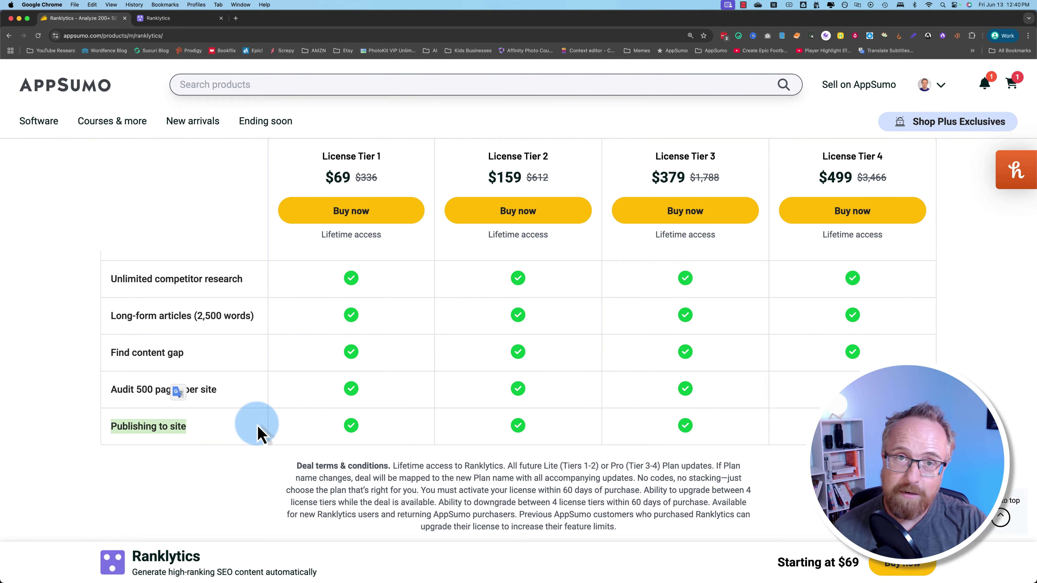
- Read the deal terms and conditions below the plan table, focusing on license activation, upgrades and downgrades
{"action": "scroll", "coordinate": [254, 301], "scroll_direction": "up", "scroll_amount": 1}
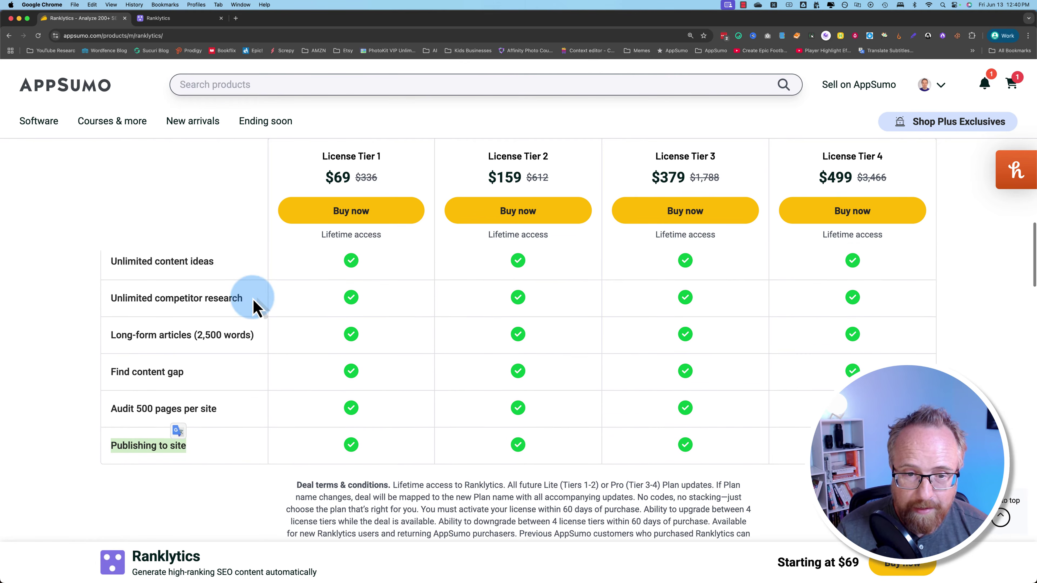
{"action": "scroll", "coordinate": [249, 370], "scroll_direction": "down", "scroll_amount": 3}
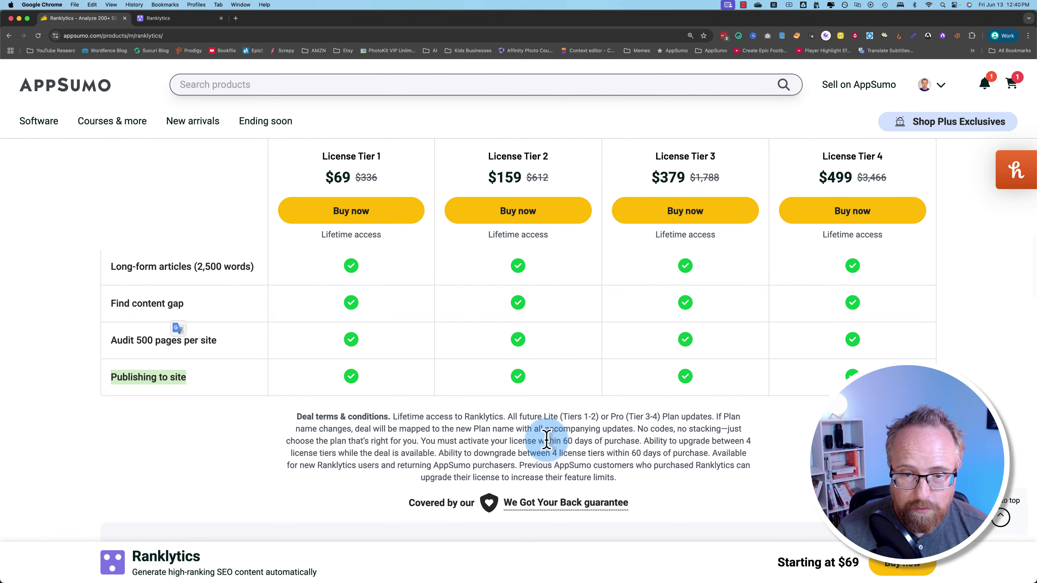
{"action": "left_click_drag", "start_coordinate": [563, 441], "coordinate": [618, 443]}
{"action": "left_click_drag", "start_coordinate": [708, 453], "coordinate": [526, 456]}
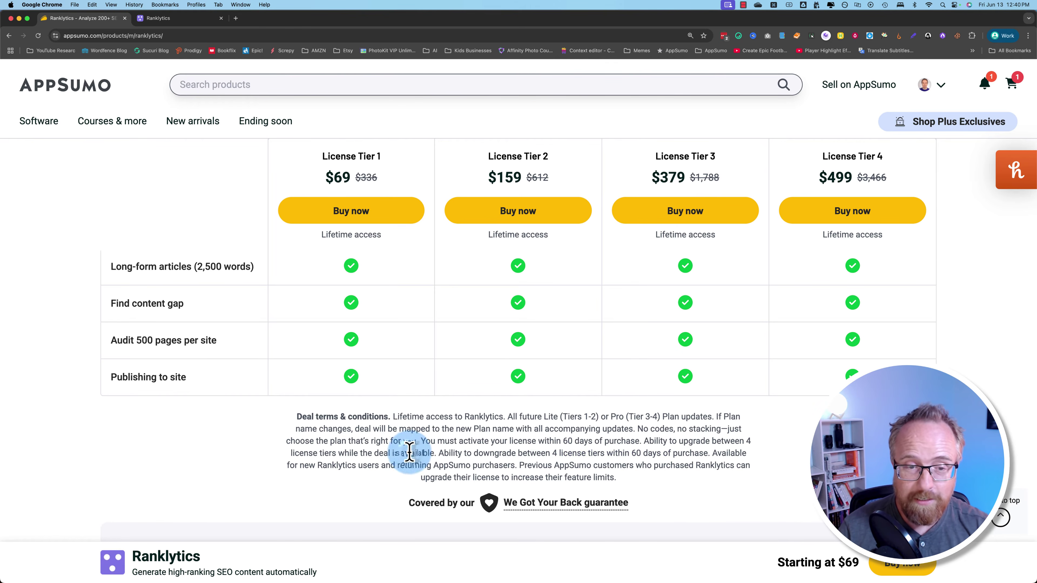
{"action": "left_click_drag", "start_coordinate": [296, 416], "coordinate": [616, 466]}
- Switch to the Ranklytics onboarding, submit the WPLearningLab project details and continue without adding competitors
{"action": "left_click", "coordinate": [191, 19]}
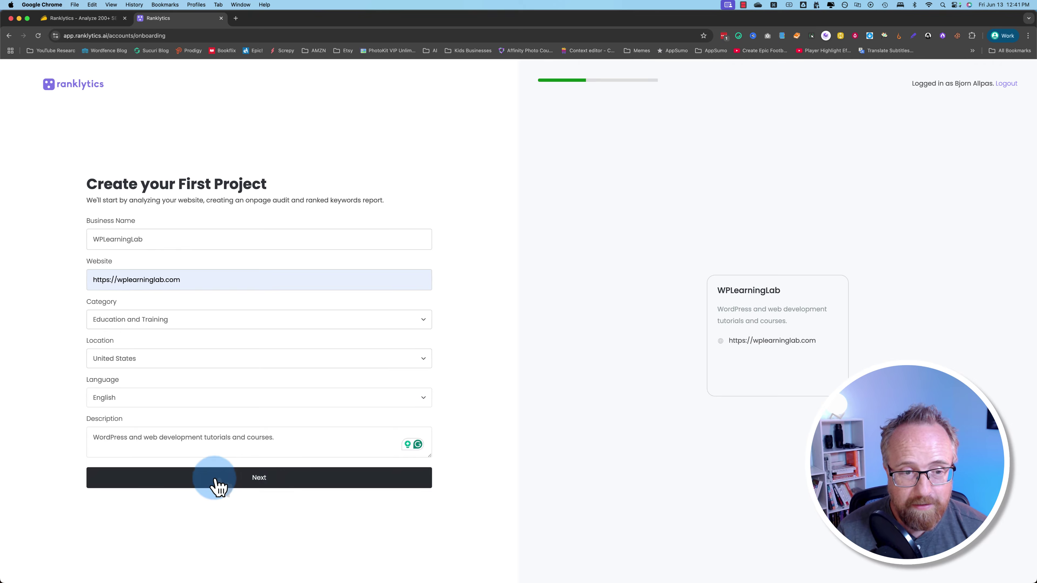
{"action": "left_click", "coordinate": [296, 486]}
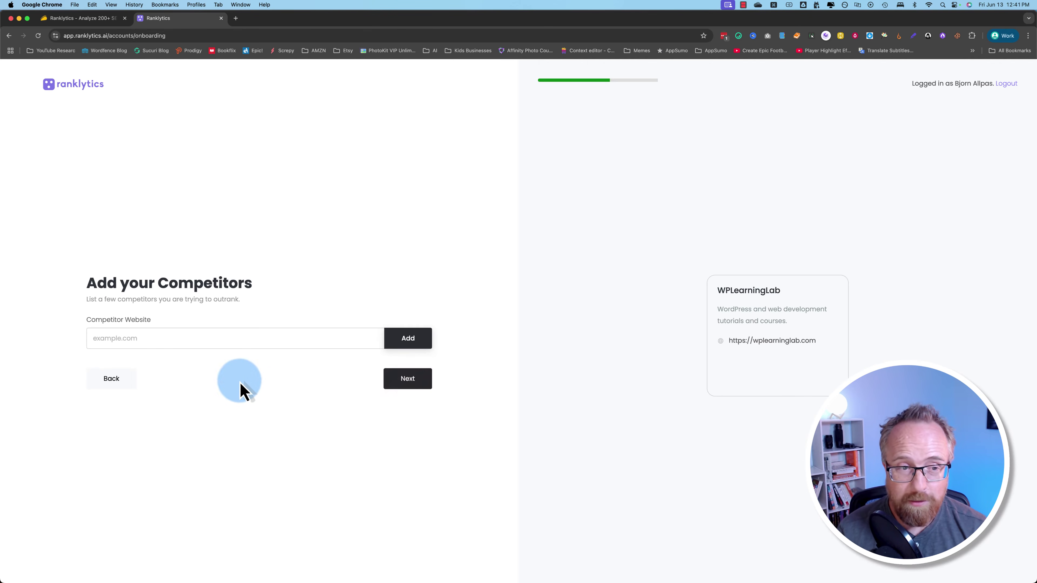
{"action": "left_click", "coordinate": [397, 381]}
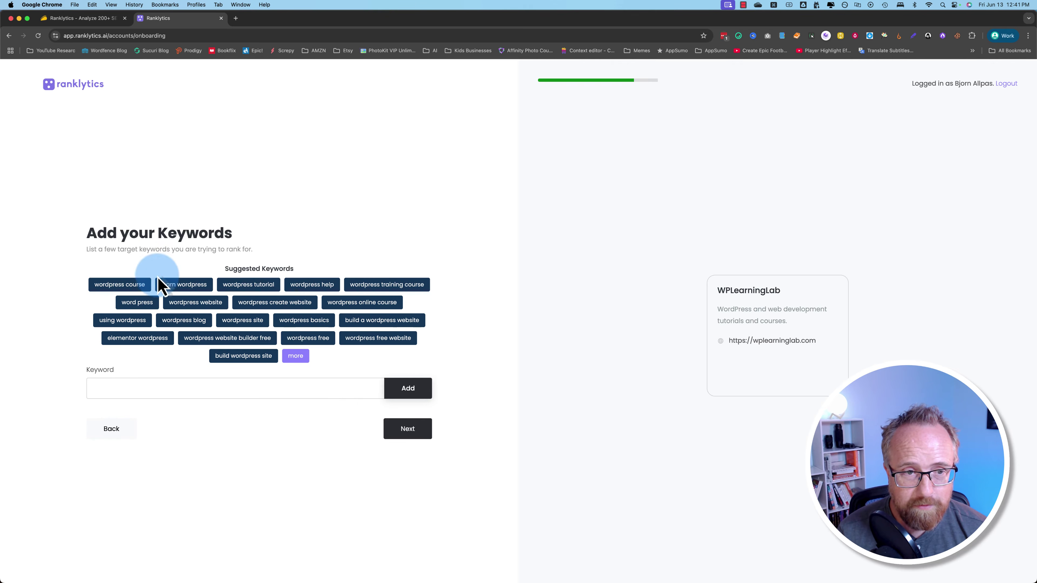
- Add suggested keywords wordpress course, tutorial, help, online course, blog, basics, training course, build a wordpress website and learn wordpress, and continue
{"action": "left_click_drag", "start_coordinate": [220, 270], "coordinate": [294, 270]}
{"action": "left_click", "coordinate": [106, 288]}
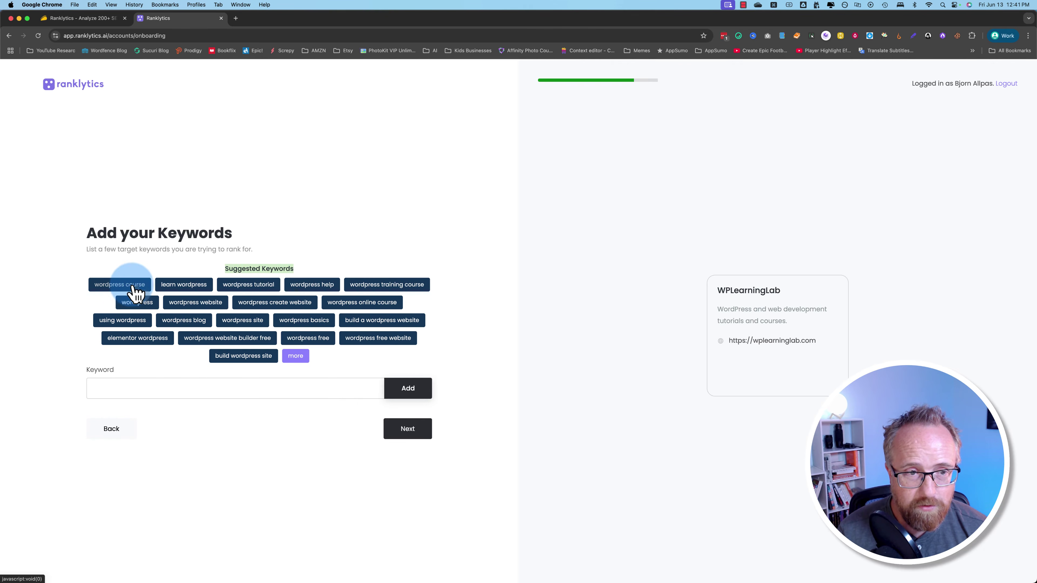
{"action": "left_click", "coordinate": [195, 272]}
{"action": "left_click", "coordinate": [191, 273]}
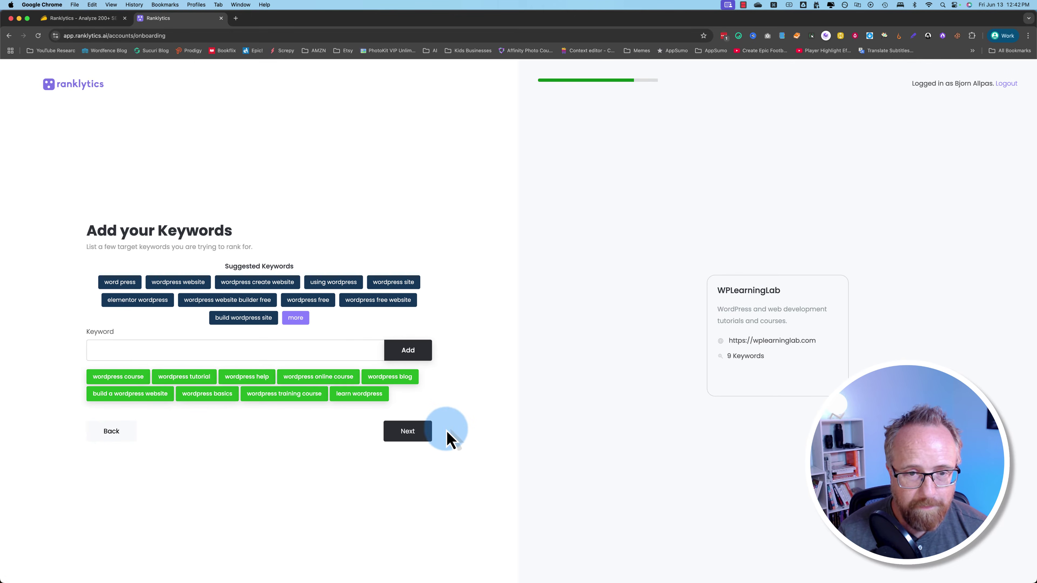
{"action": "left_click", "coordinate": [414, 432]}
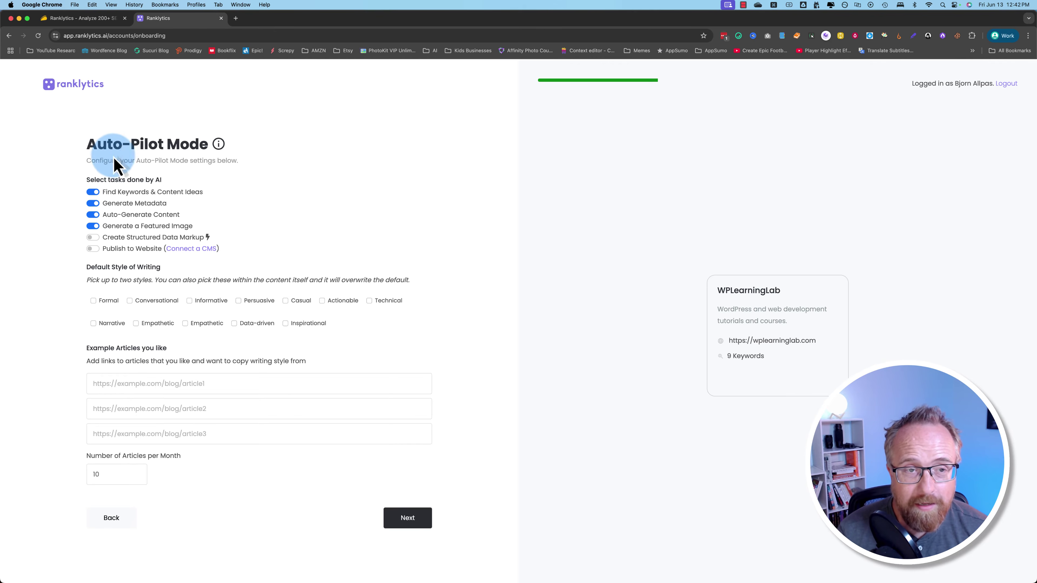
- Set the default style of writing to Conversational and Data-driven in the Auto-Pilot Mode settings
{"action": "mouse_move", "coordinate": [218, 150]}
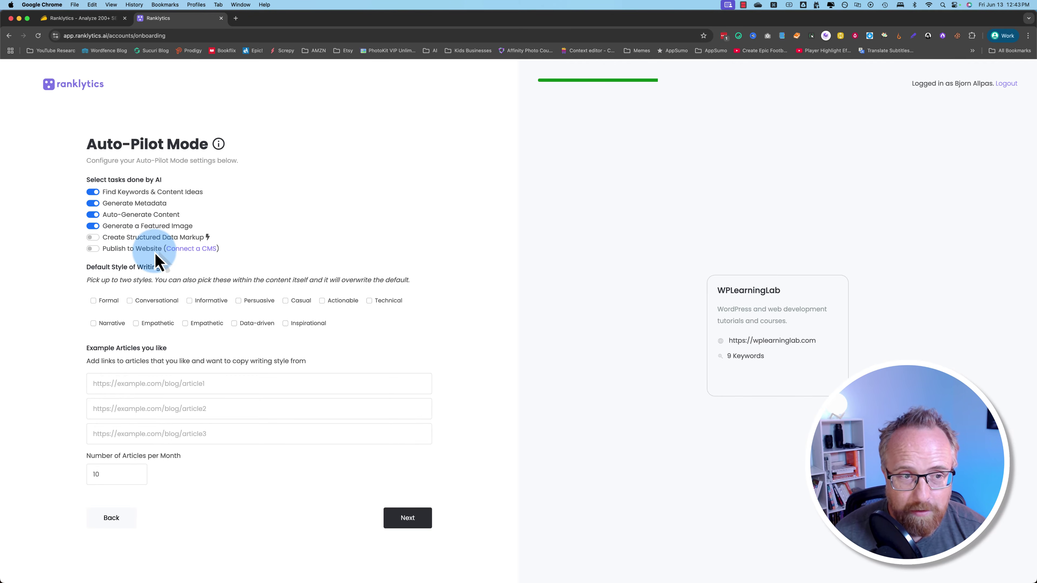
{"action": "left_click_drag", "start_coordinate": [87, 280], "coordinate": [152, 281]}
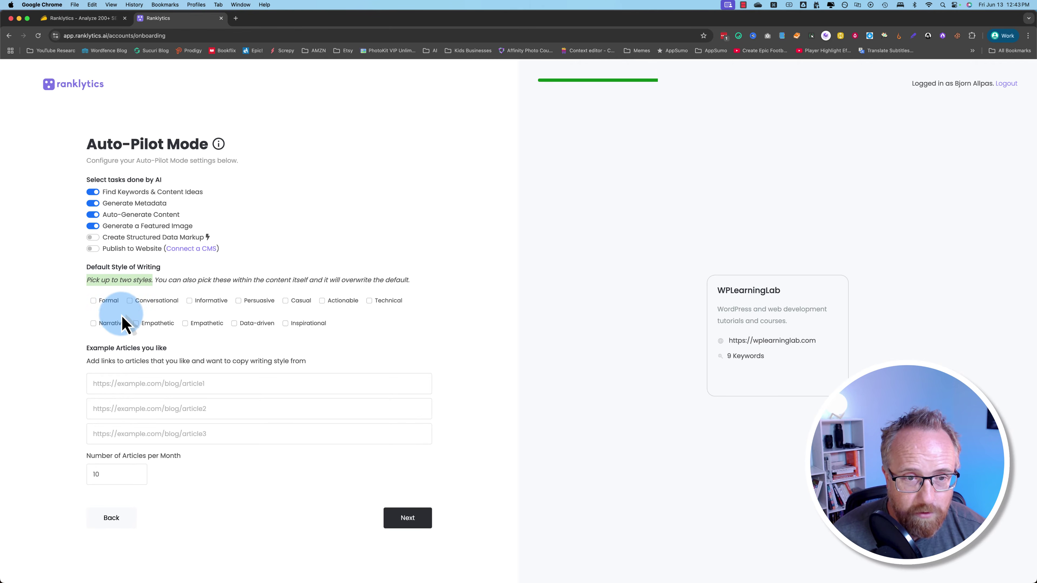
{"action": "left_click", "coordinate": [233, 323]}
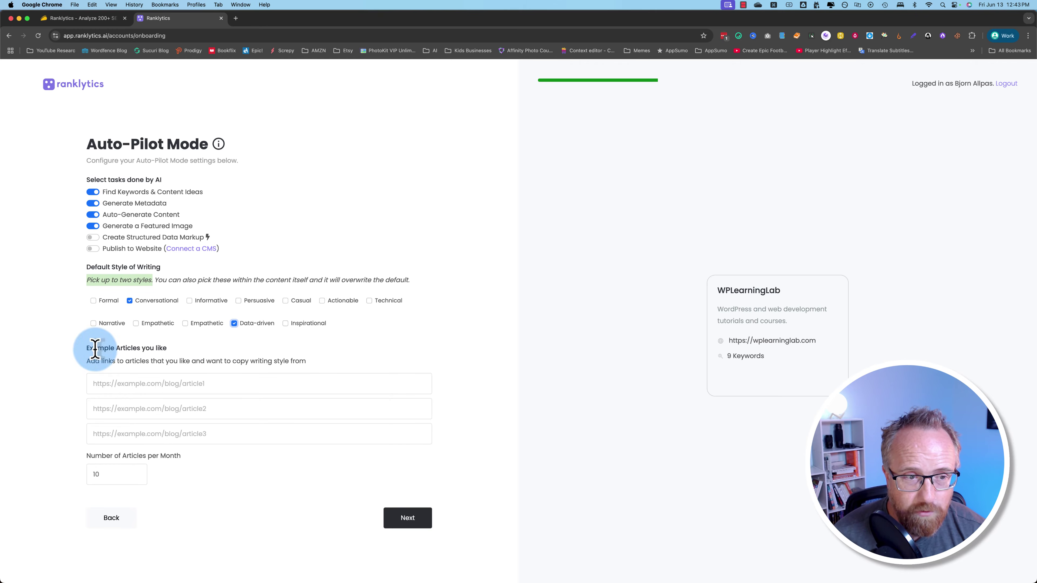
- Add wplearninglab.com articles on conditional menus, snippets without a plugin and child theme cache busting as style examples, keeping 10 articles per month
{"action": "left_click_drag", "start_coordinate": [87, 361], "coordinate": [332, 374]}
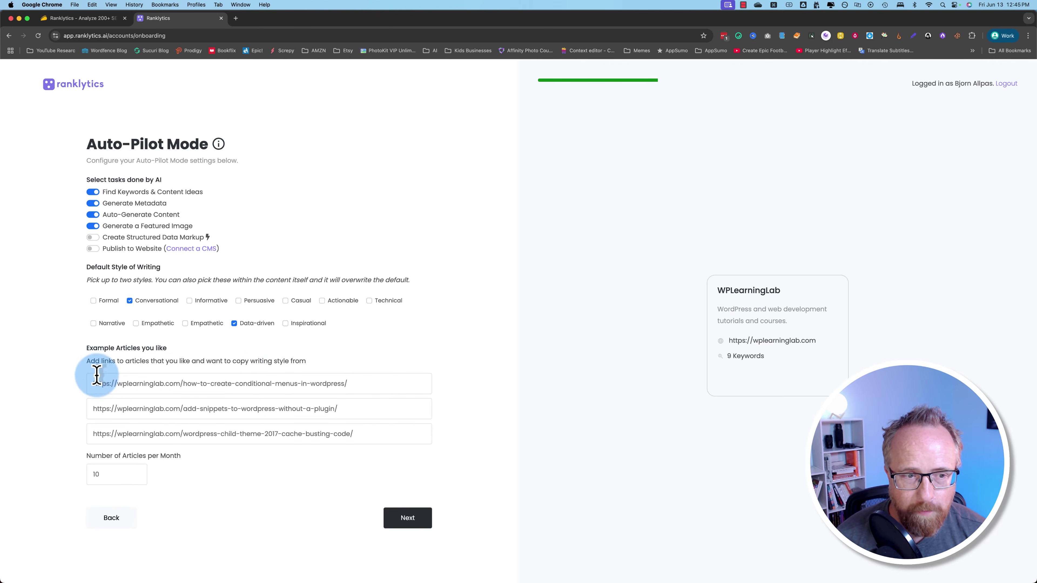
{"action": "left_click_drag", "start_coordinate": [97, 383], "coordinate": [238, 384]}
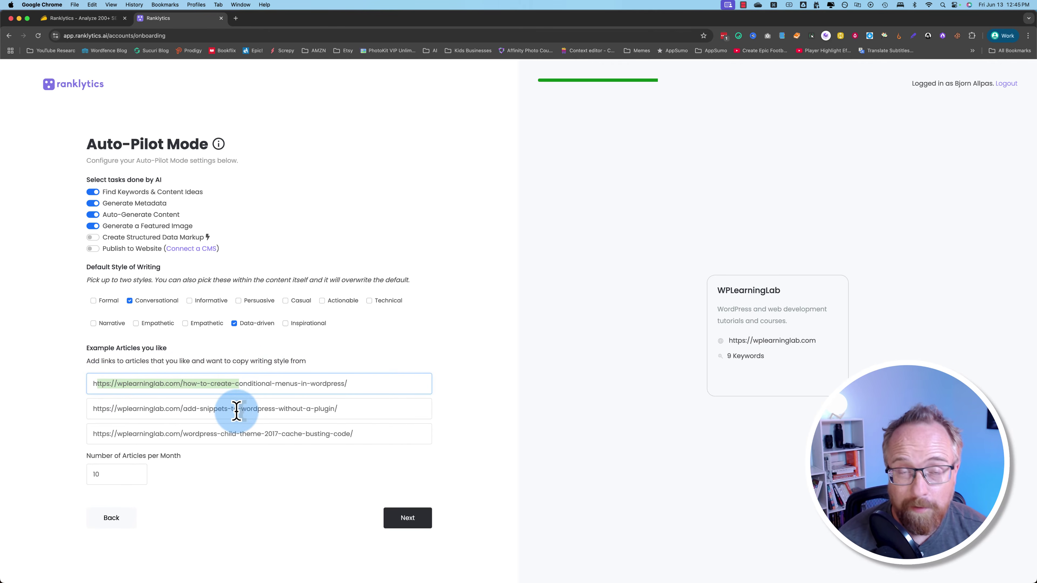
{"action": "left_click", "coordinate": [92, 476]}
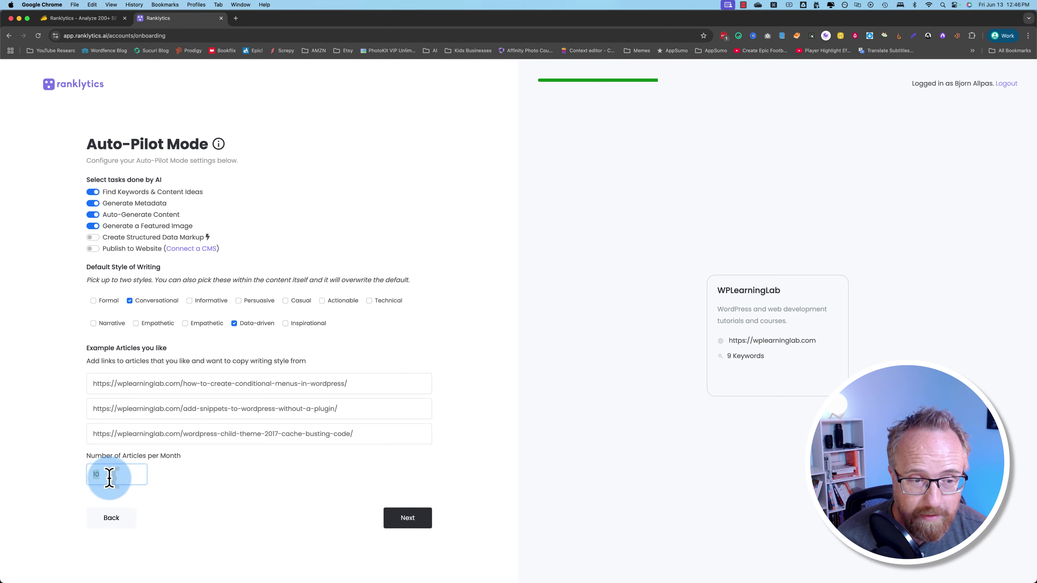
{"action": "left_click_drag", "start_coordinate": [97, 476], "coordinate": [123, 478]}
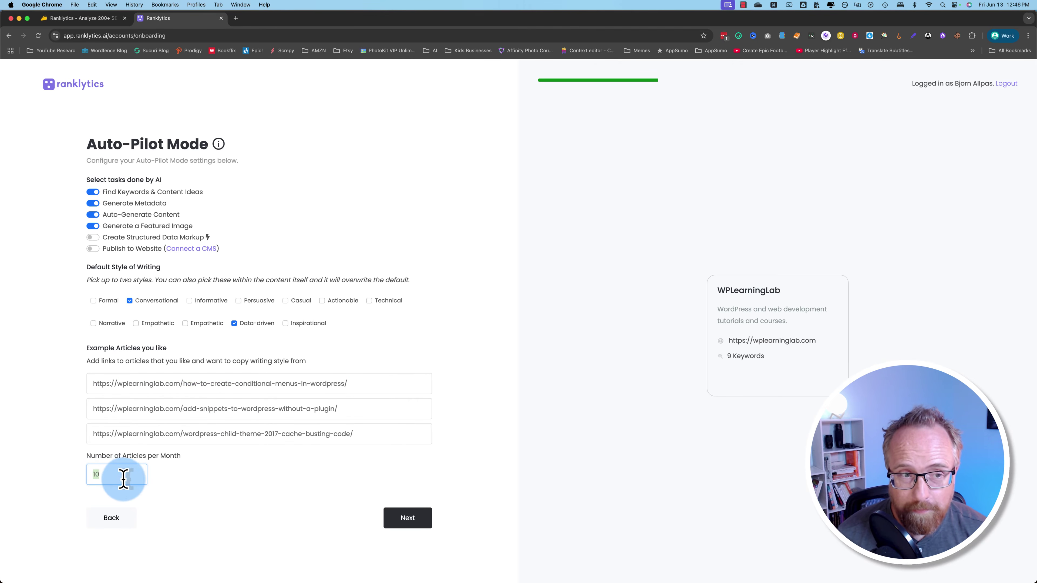
- Submit the Auto-Pilot settings and dismiss the Getting Started video to reach the WPLearningLab project dashboard
{"action": "left_click", "coordinate": [407, 527]}
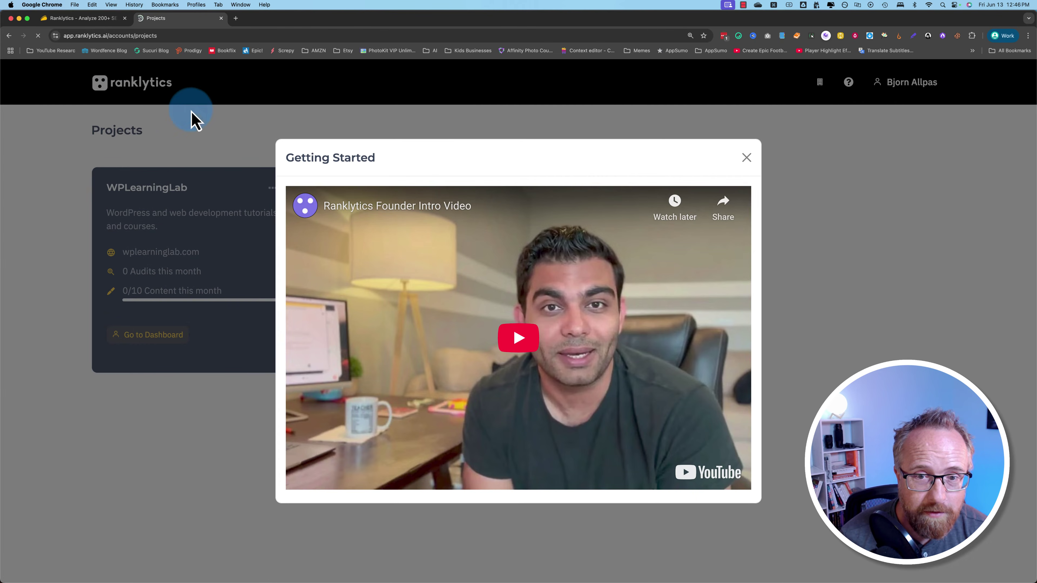
{"action": "left_click", "coordinate": [747, 157]}
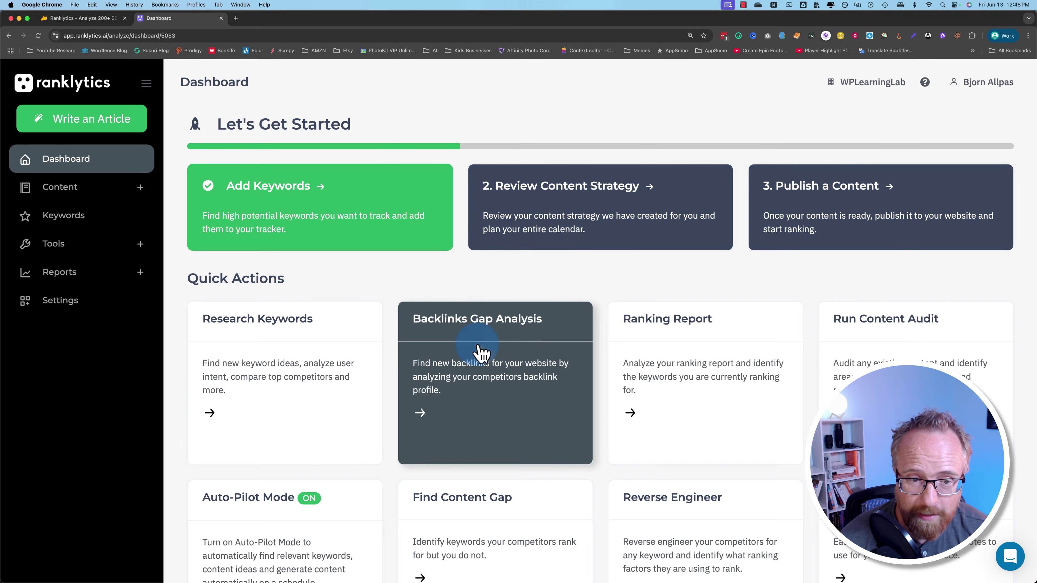
- Open the Auto-Pilot Mode settings from the dashboard, choose Conversational as a default style of writing and save
{"action": "scroll", "coordinate": [405, 301], "scroll_direction": "down", "scroll_amount": 3}
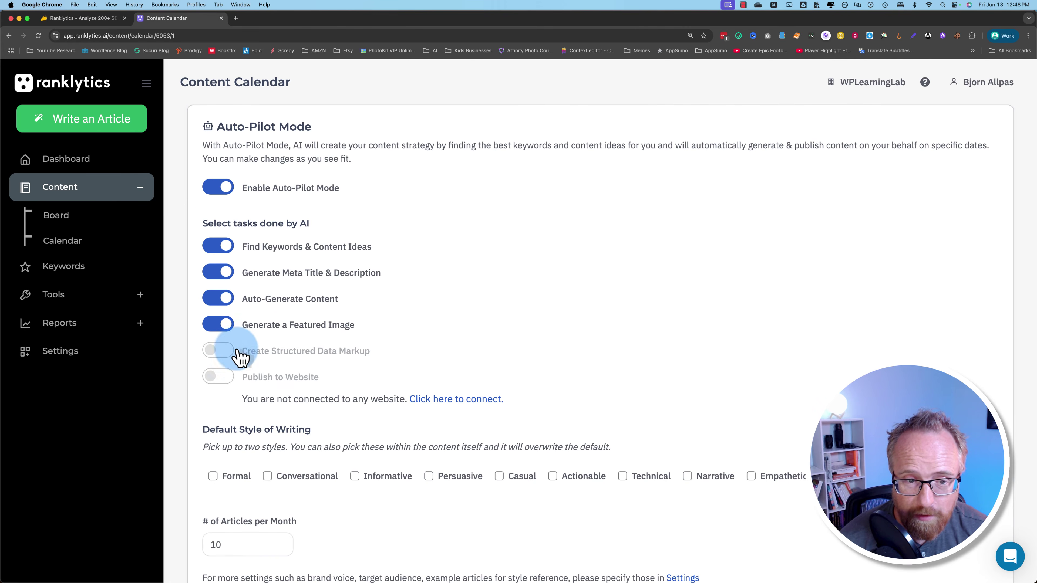
{"action": "scroll", "coordinate": [253, 404], "scroll_direction": "down", "scroll_amount": 2}
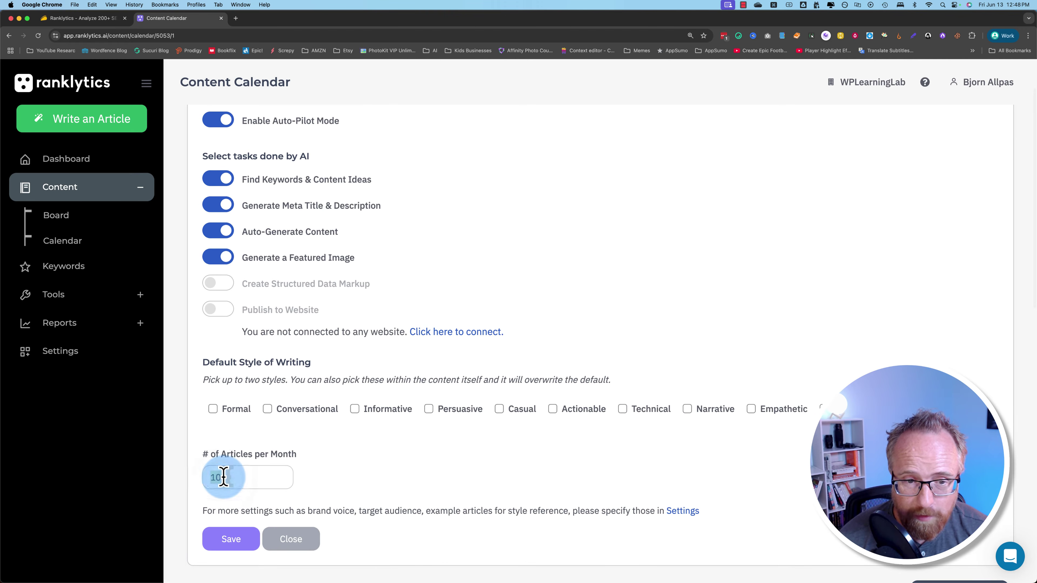
{"action": "left_click", "coordinate": [269, 410]}
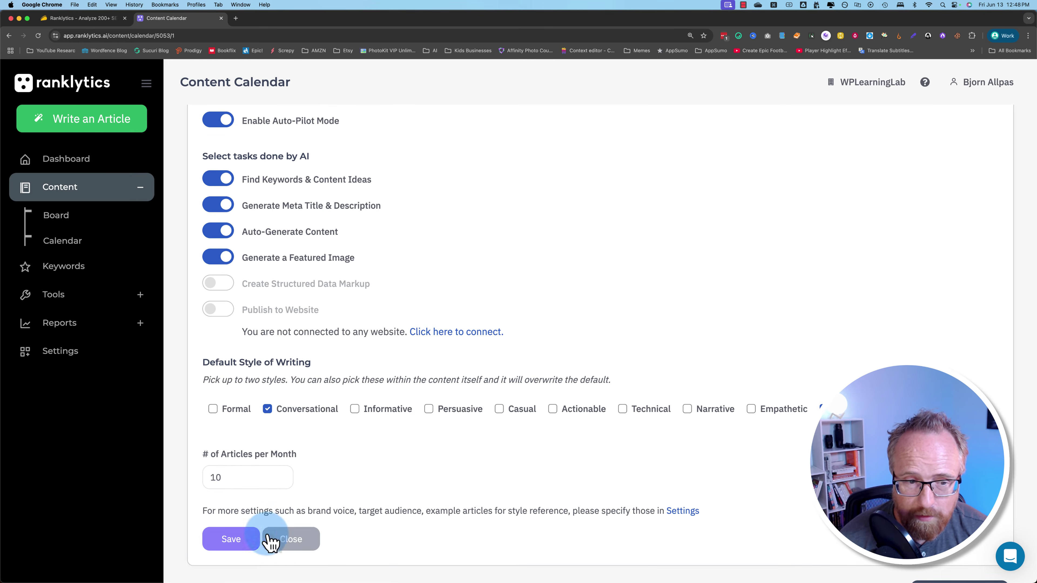
{"action": "left_click", "coordinate": [238, 543]}
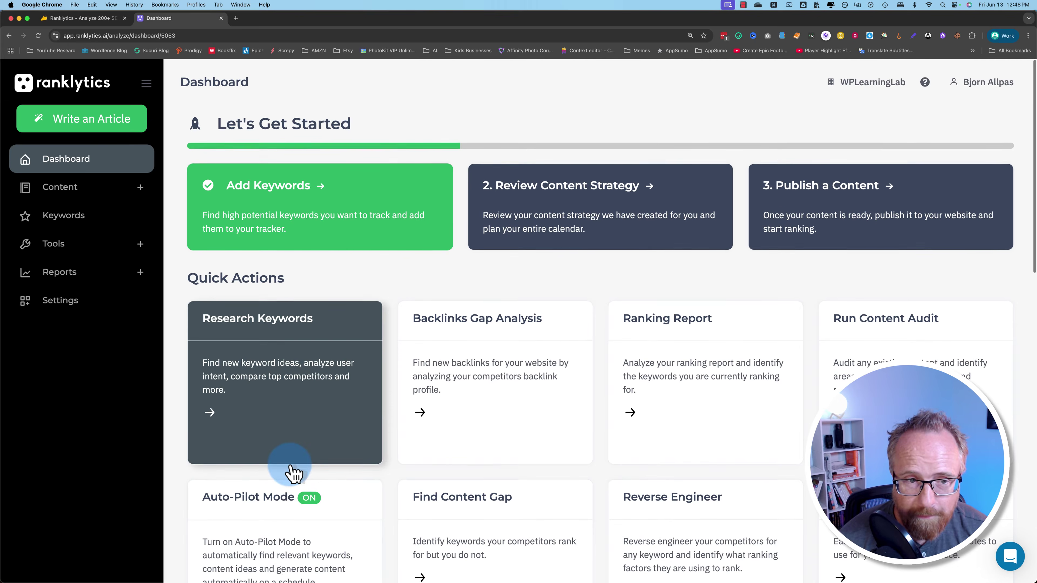
{"action": "scroll", "coordinate": [287, 457], "scroll_direction": "down", "scroll_amount": 1}
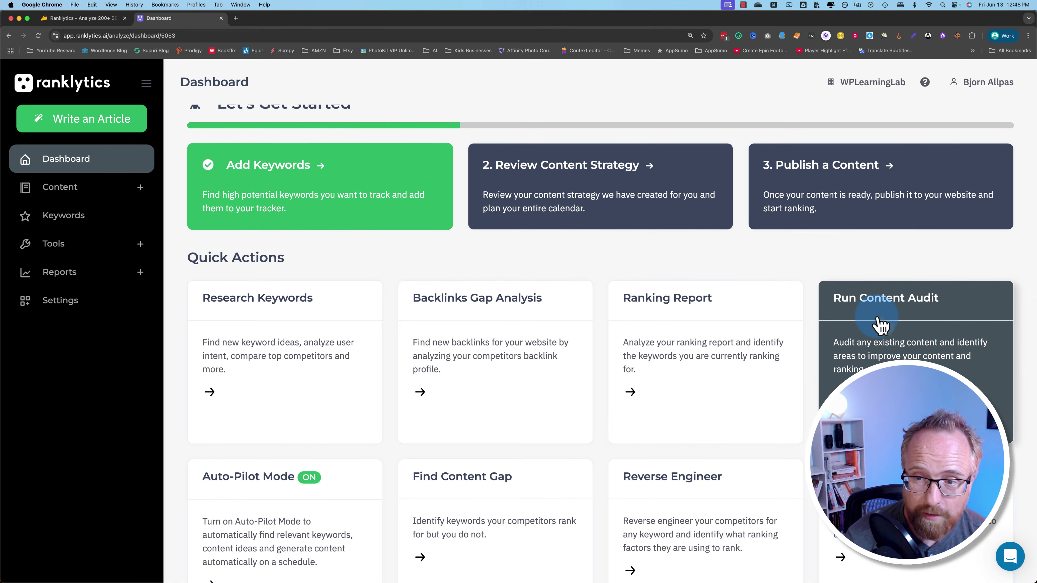
{"action": "scroll", "coordinate": [877, 324], "scroll_direction": "down", "scroll_amount": 2}
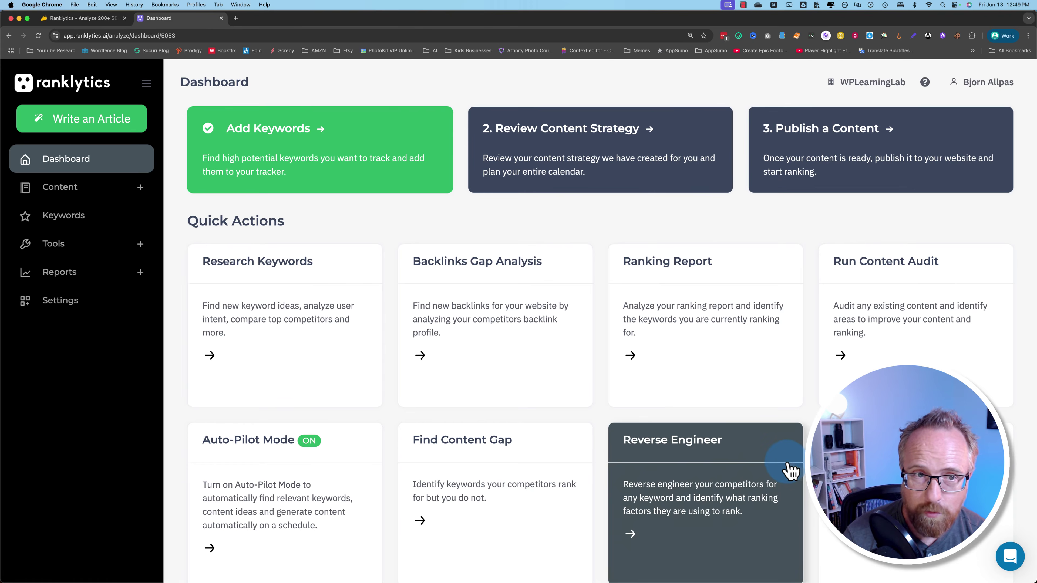
{"action": "scroll", "coordinate": [786, 470], "scroll_direction": "up", "scroll_amount": 3}
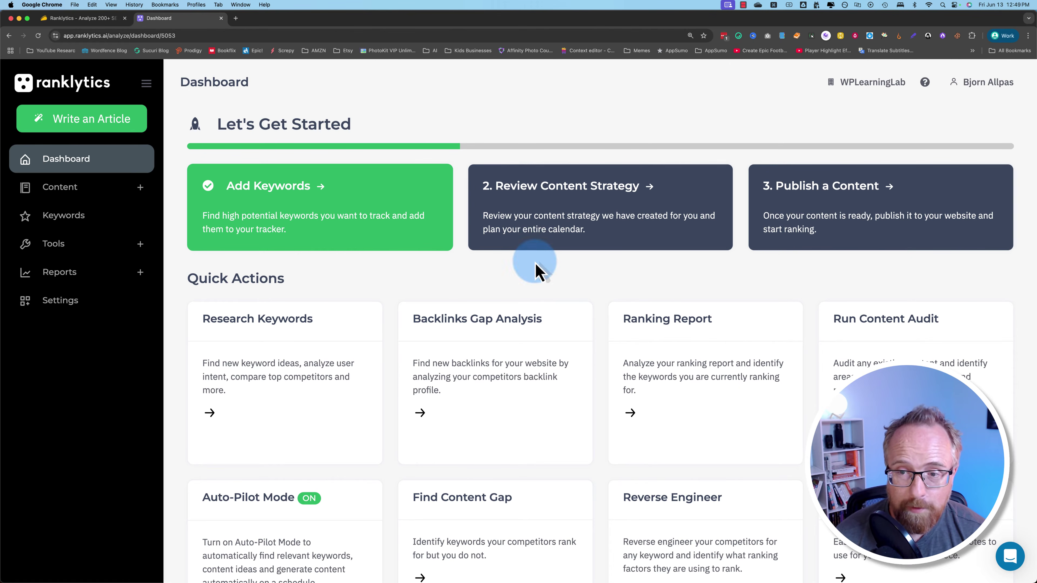
{"action": "left_click", "coordinate": [888, 324]}
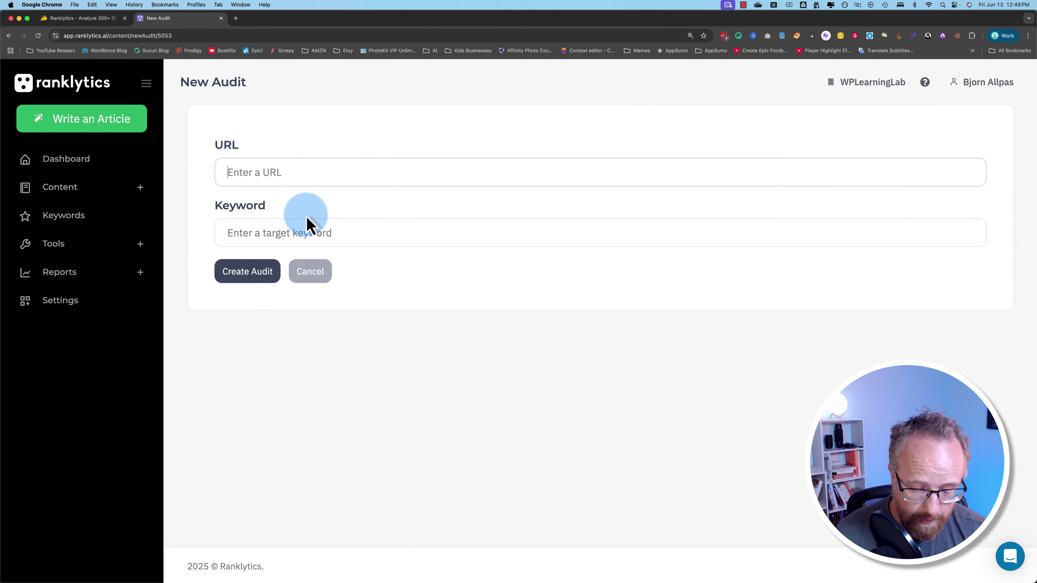
{"action": "left_click", "coordinate": [368, 184]}
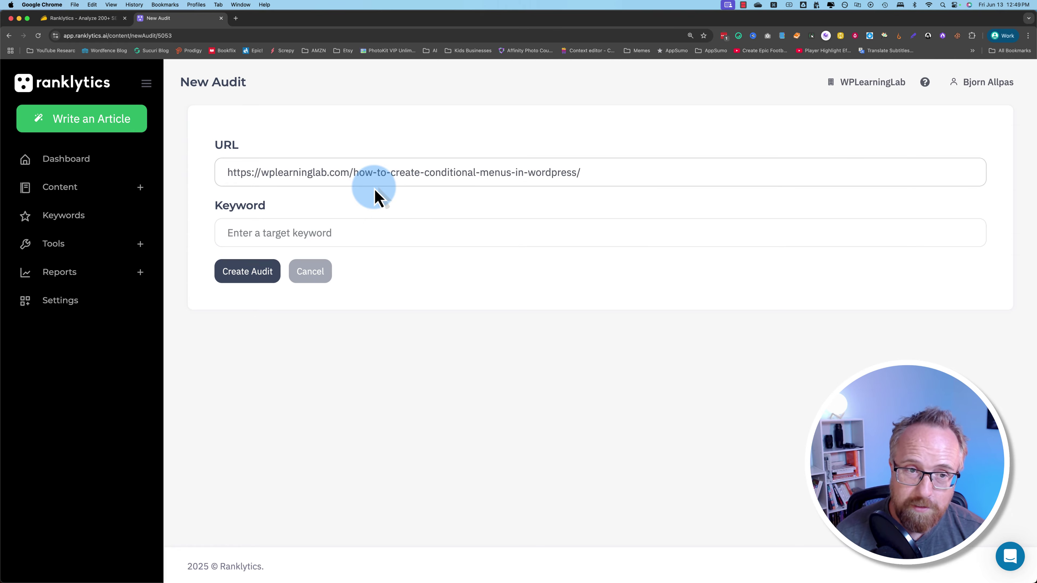
{"action": "left_click", "coordinate": [251, 243]}
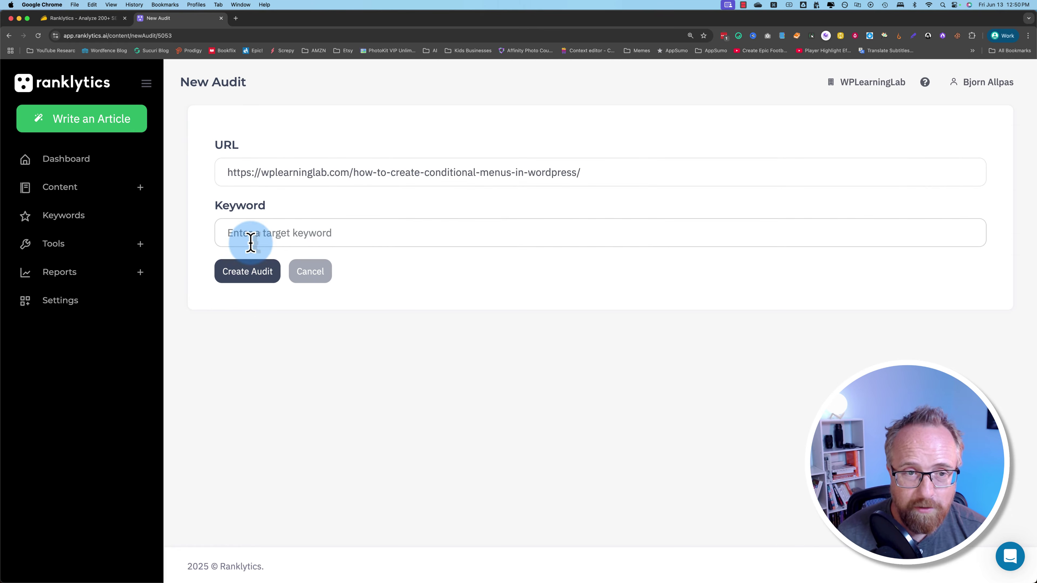
{"action": "left_click", "coordinate": [332, 231]}
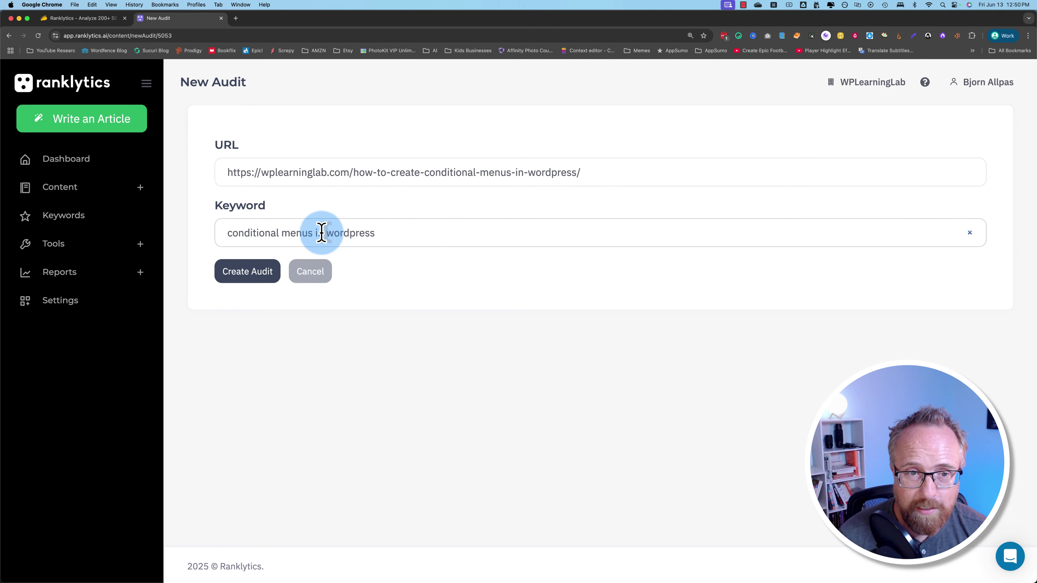
{"action": "left_click", "coordinate": [254, 271]}
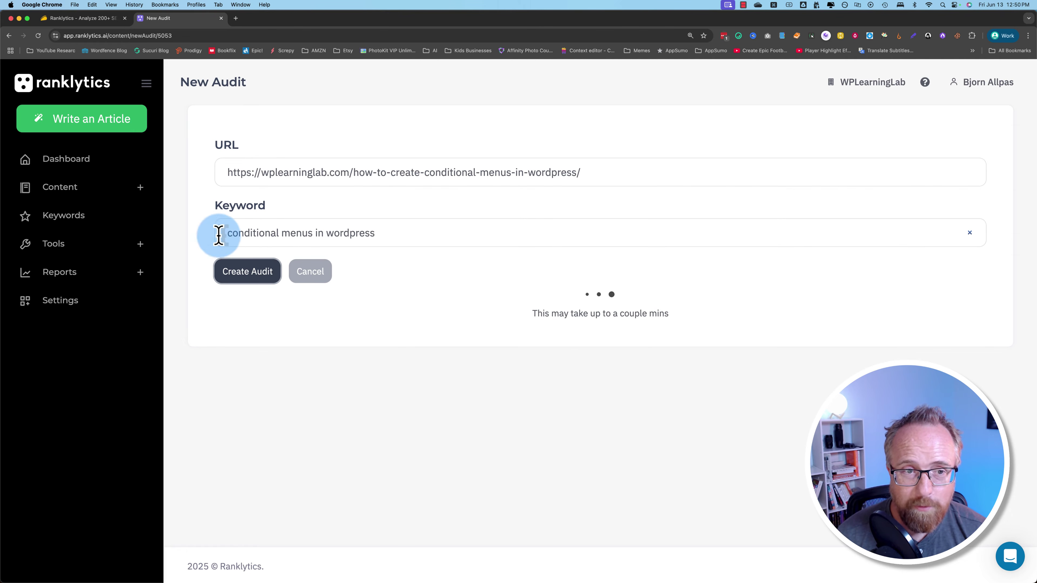
{"action": "left_click_drag", "start_coordinate": [425, 171], "coordinate": [569, 165]}
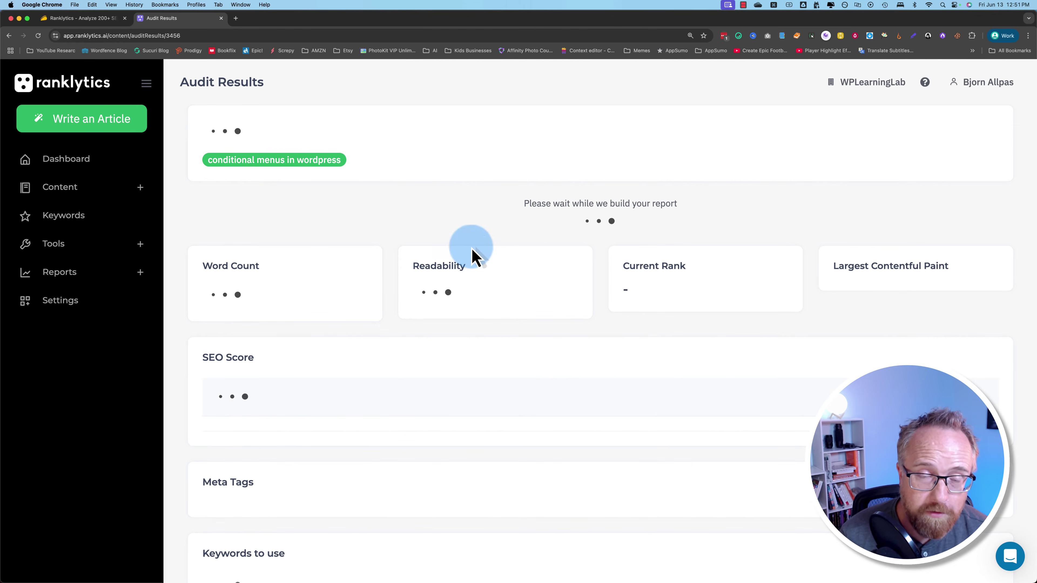
- Return to the dashboard, dismiss the content strategy notice and use Research Keywords to search for "wordpress"
{"action": "left_click", "coordinate": [80, 168]}
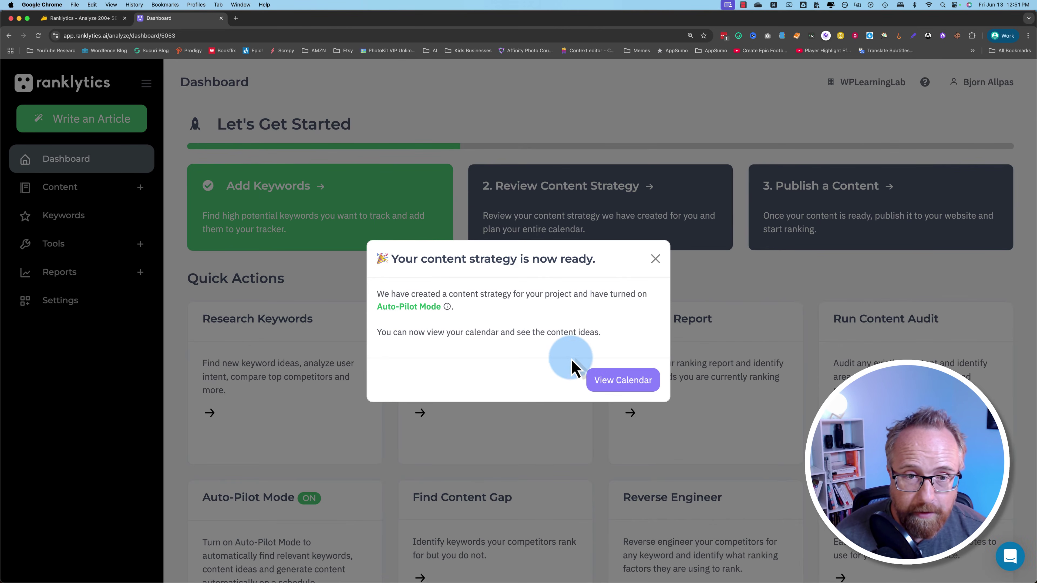
{"action": "left_click", "coordinate": [655, 261]}
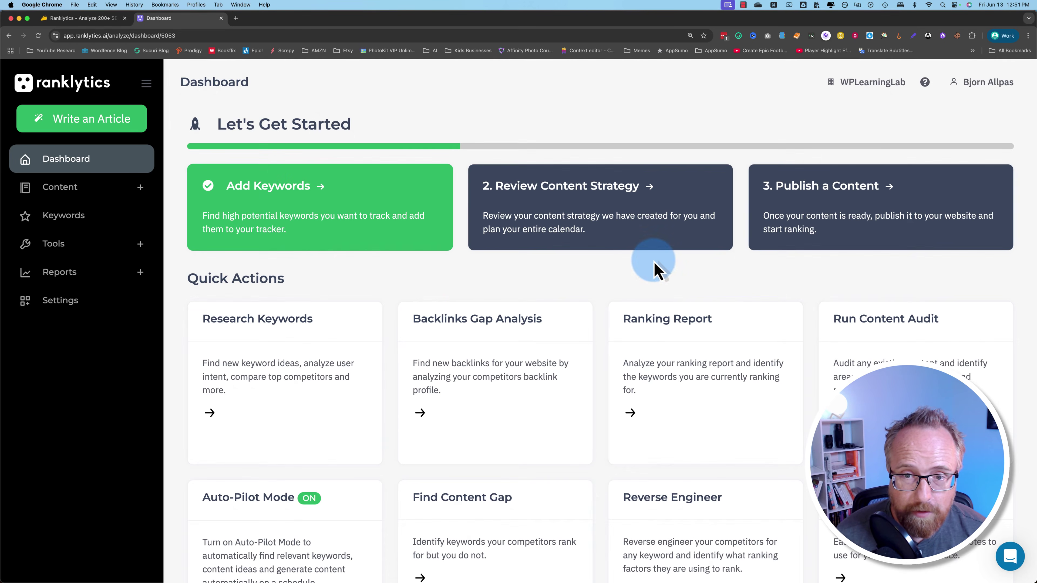
{"action": "scroll", "coordinate": [391, 307], "scroll_direction": "down", "scroll_amount": 2}
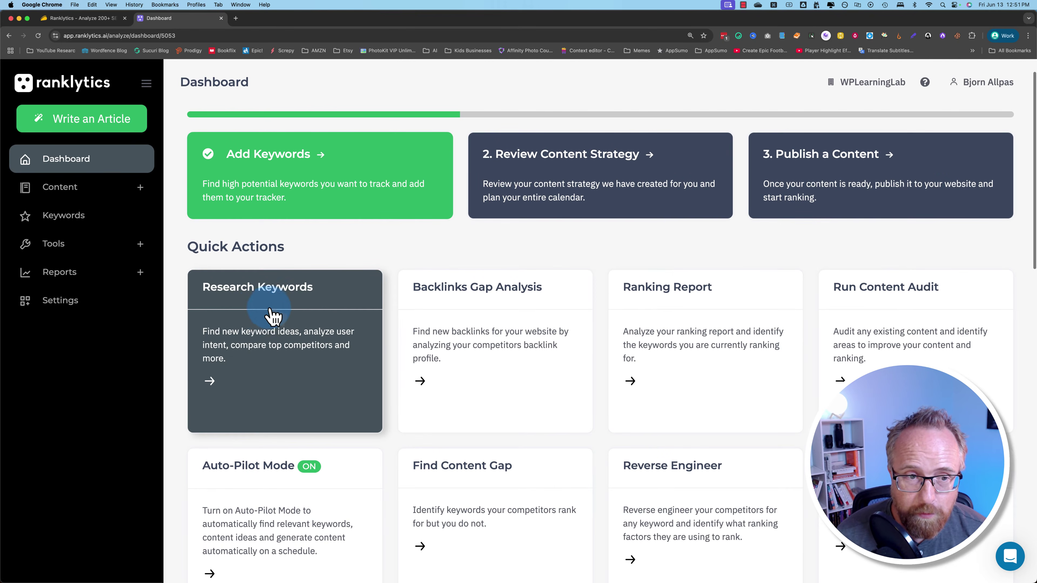
{"action": "left_click", "coordinate": [261, 316]}
{"action": "left_click", "coordinate": [290, 159]}
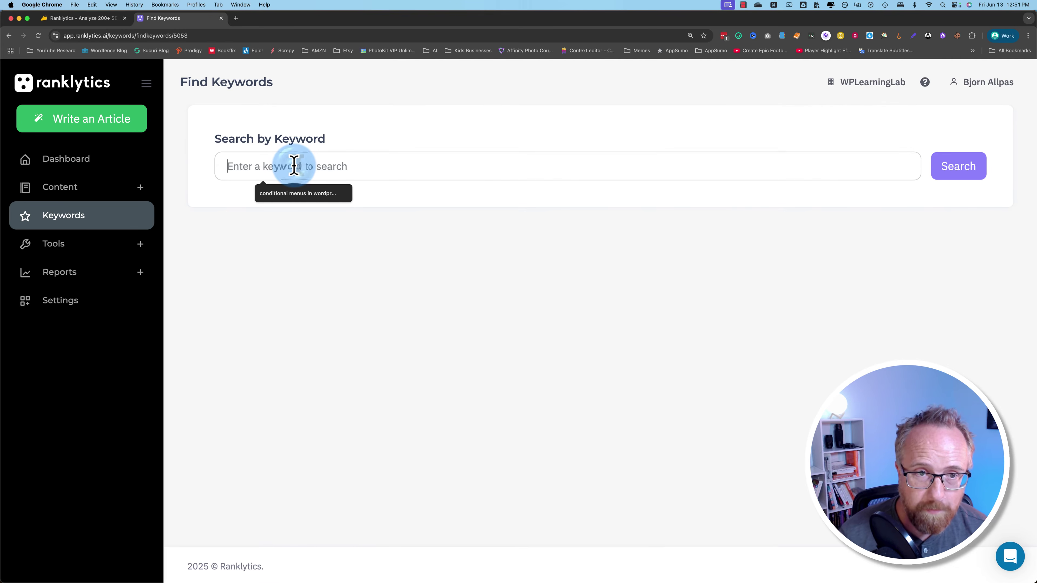
{"action": "type", "text": "wordpress"}
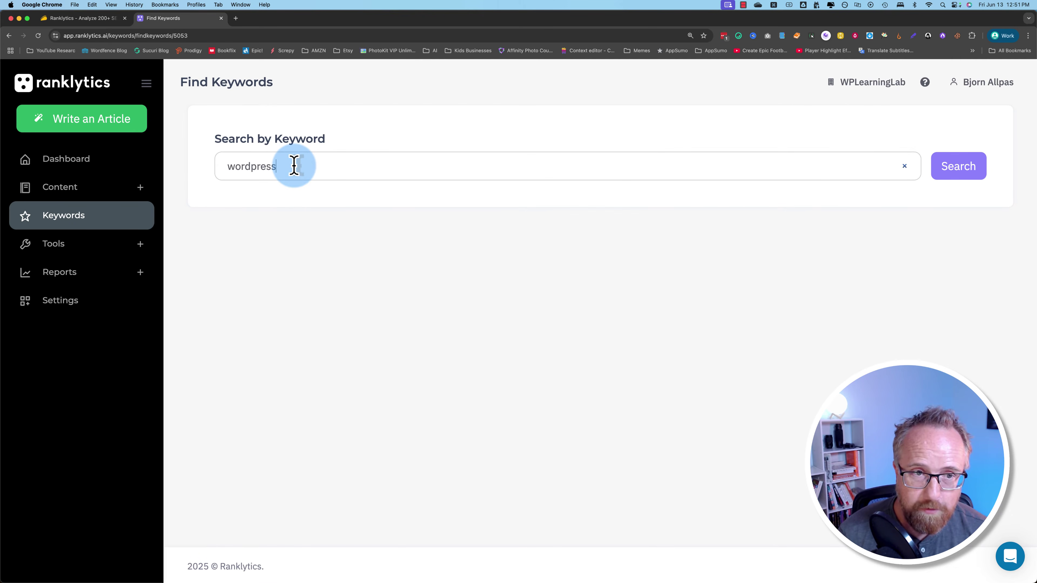
{"action": "left_click", "coordinate": [957, 168]}
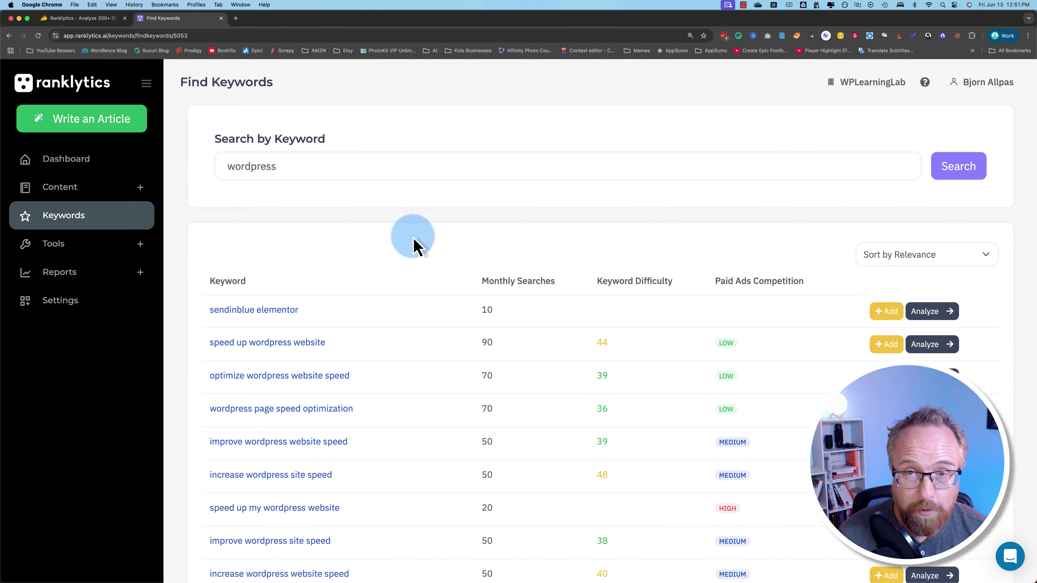
- Examine the relevance-sorted keyword suggestions, comparing their monthly searches, keyword difficulty and paid ads competition
{"action": "scroll", "coordinate": [326, 260], "scroll_direction": "down", "scroll_amount": 3}
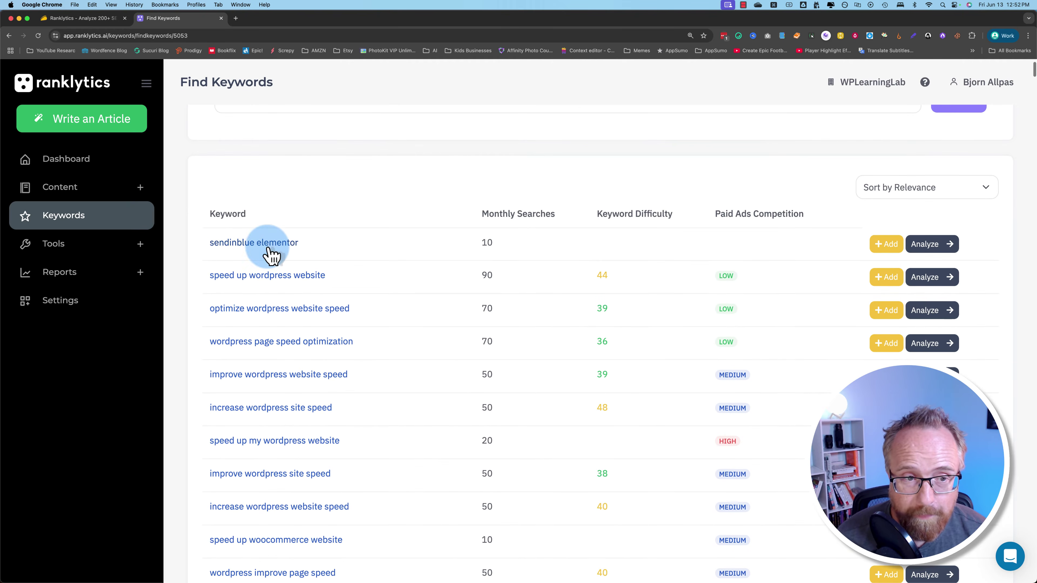
{"action": "left_click_drag", "start_coordinate": [207, 250], "coordinate": [317, 251]}
{"action": "double_click", "coordinate": [486, 244]}
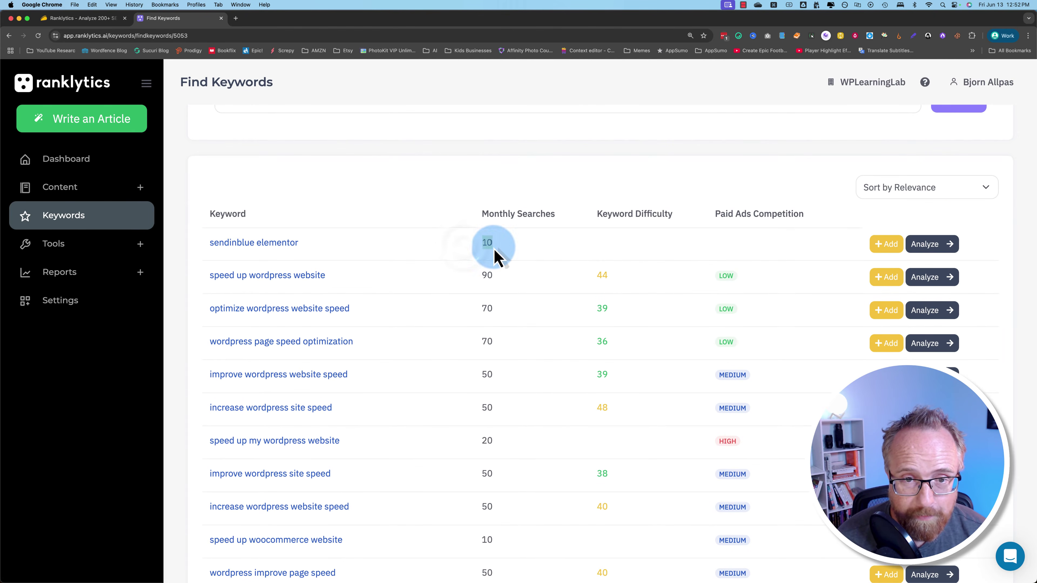
{"action": "scroll", "coordinate": [596, 258], "scroll_direction": "down", "scroll_amount": 1}
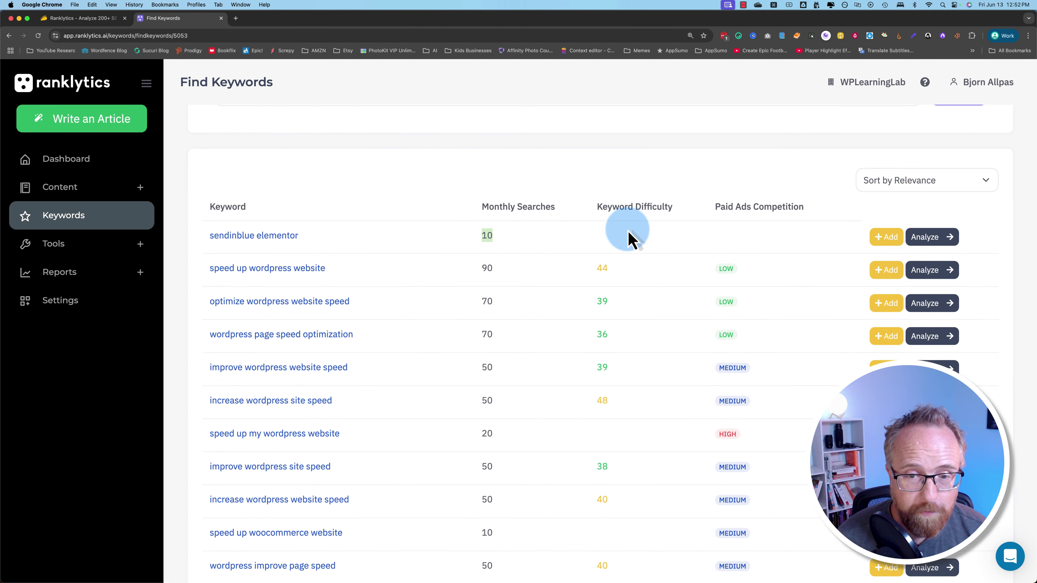
{"action": "scroll", "coordinate": [600, 245], "scroll_direction": "down", "scroll_amount": 5}
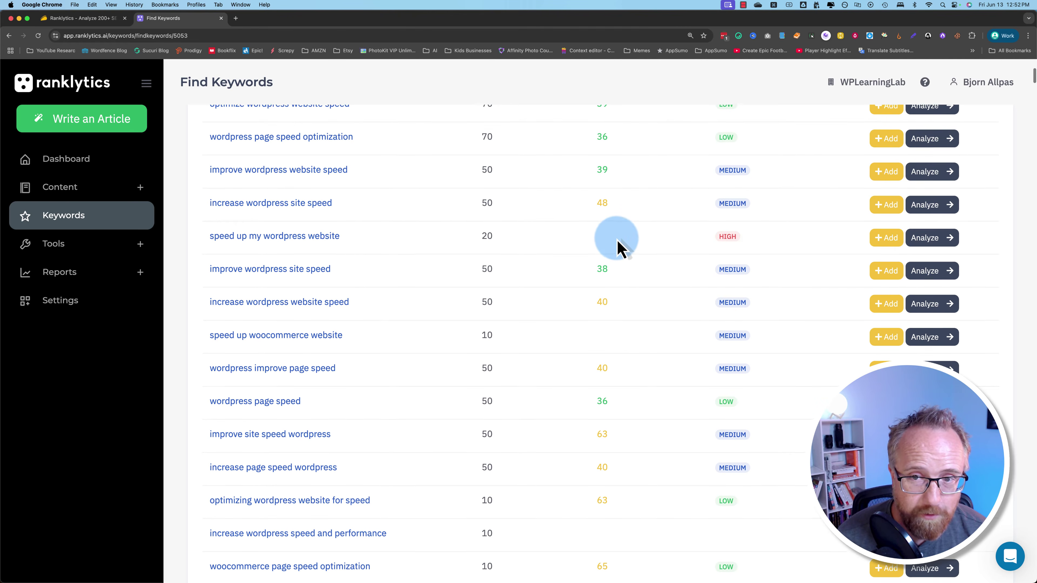
{"action": "scroll", "coordinate": [617, 246], "scroll_direction": "up", "scroll_amount": 4}
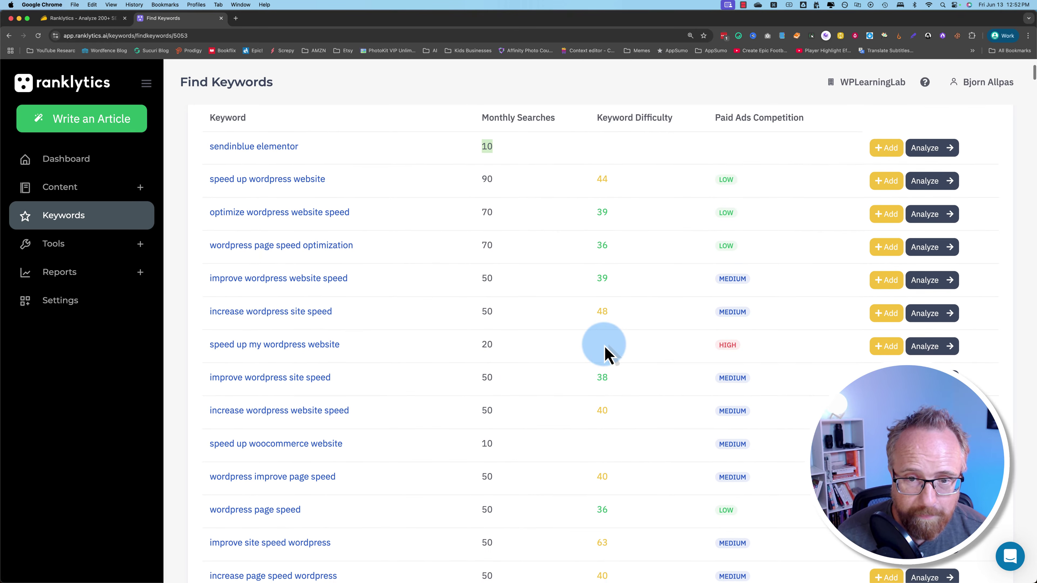
{"action": "scroll", "coordinate": [611, 355], "scroll_direction": "down", "scroll_amount": 3}
{"action": "scroll", "coordinate": [609, 352], "scroll_direction": "down", "scroll_amount": 2}
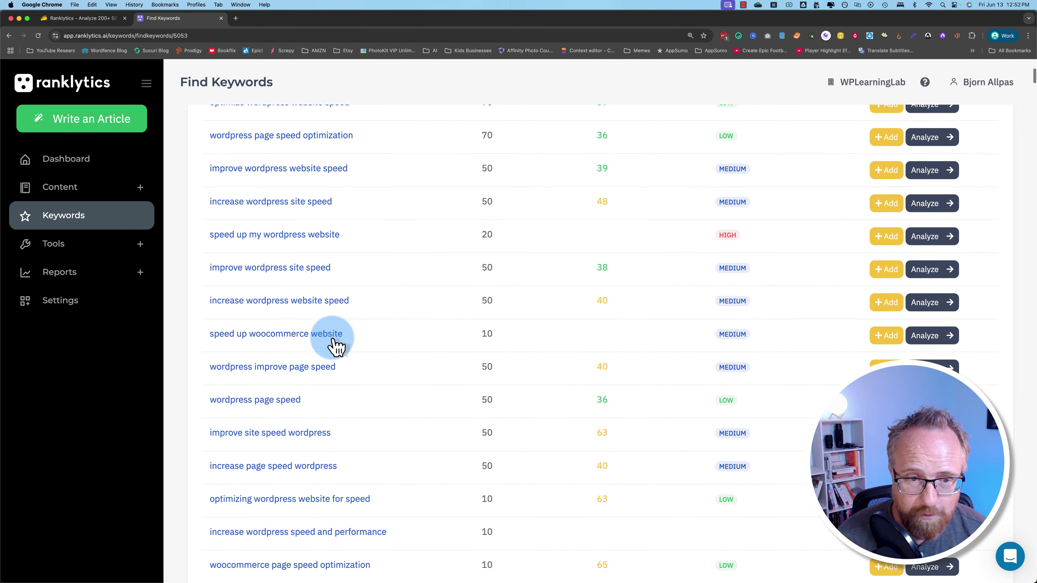
{"action": "scroll", "coordinate": [581, 361], "scroll_direction": "down", "scroll_amount": 3}
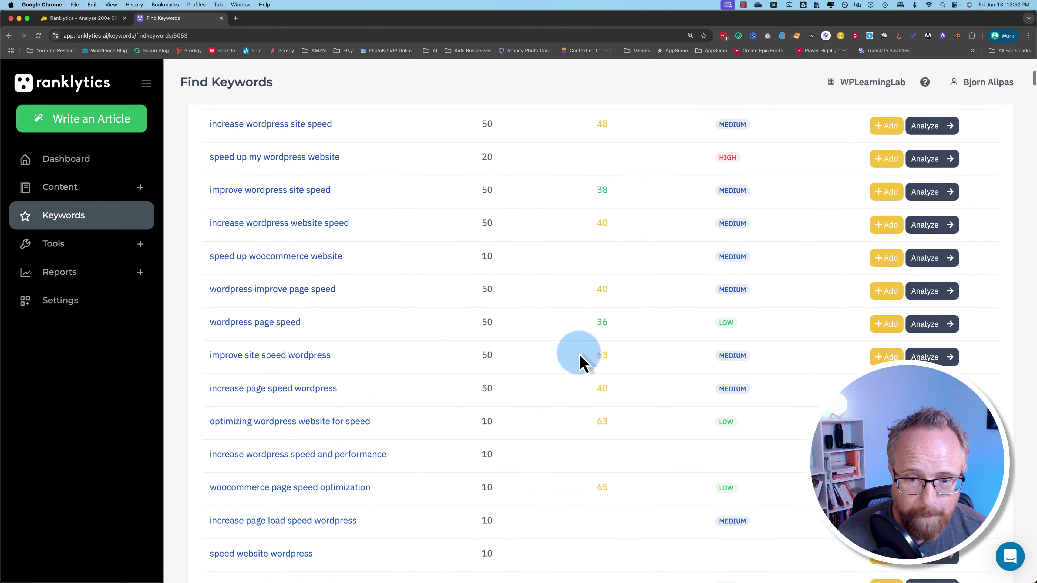
{"action": "scroll", "coordinate": [582, 362], "scroll_direction": "down", "scroll_amount": 10}
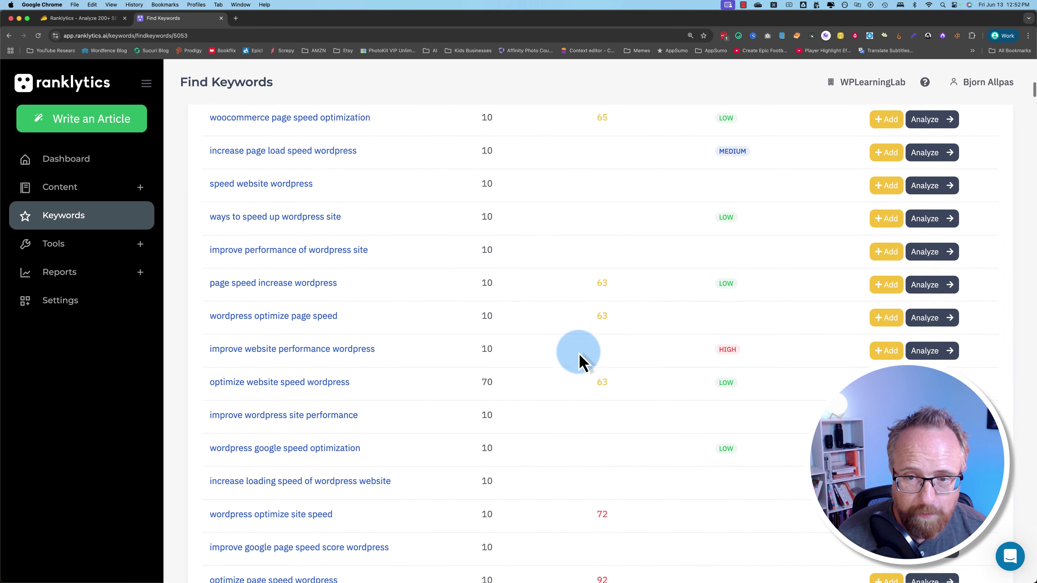
- Sort the keyword suggestions by Keyword Difficulty and look through the long list for difficulty scores and search volumes
{"action": "scroll", "coordinate": [581, 363], "scroll_direction": "up", "scroll_amount": 20}
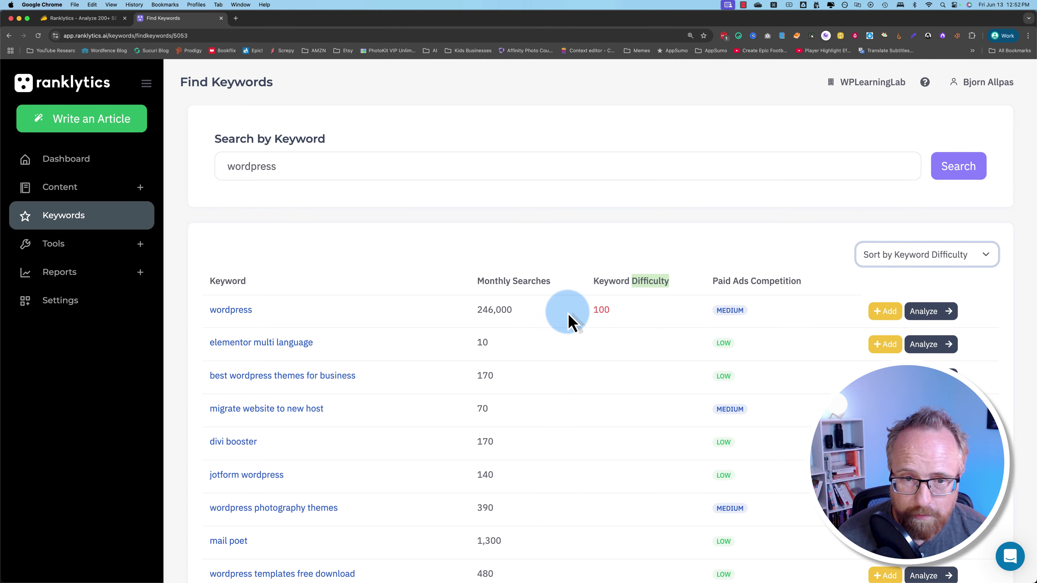
{"action": "scroll", "coordinate": [571, 320], "scroll_direction": "down", "scroll_amount": 8}
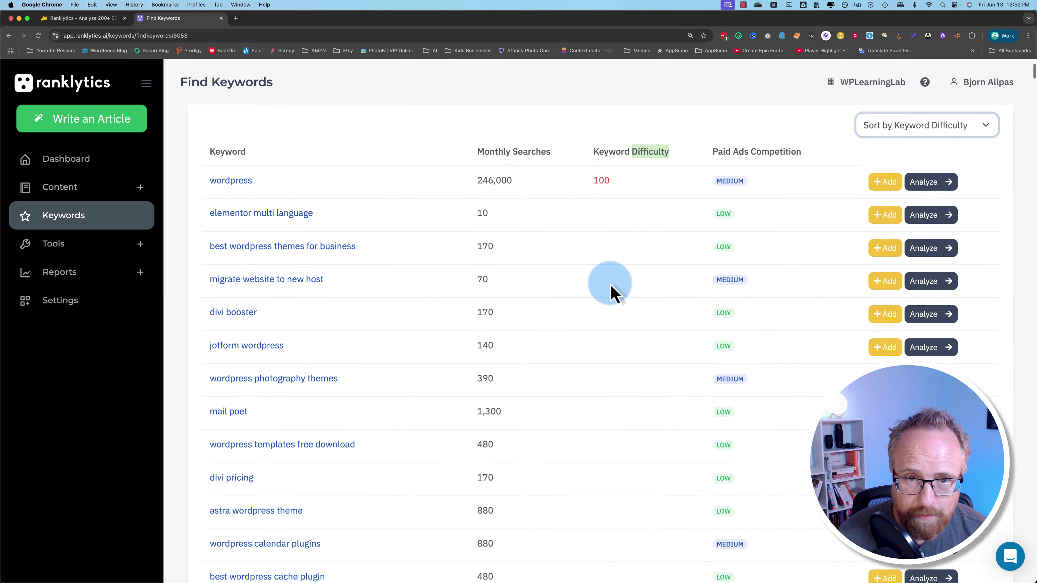
{"action": "scroll", "coordinate": [612, 294], "scroll_direction": "down", "scroll_amount": 20}
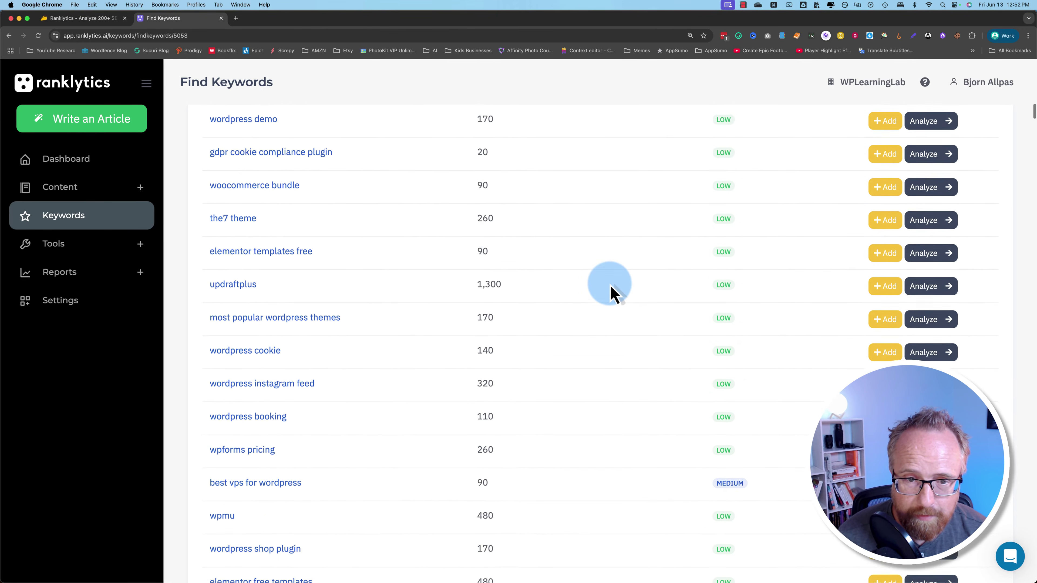
{"action": "scroll", "coordinate": [611, 287], "scroll_direction": "down", "scroll_amount": 20}
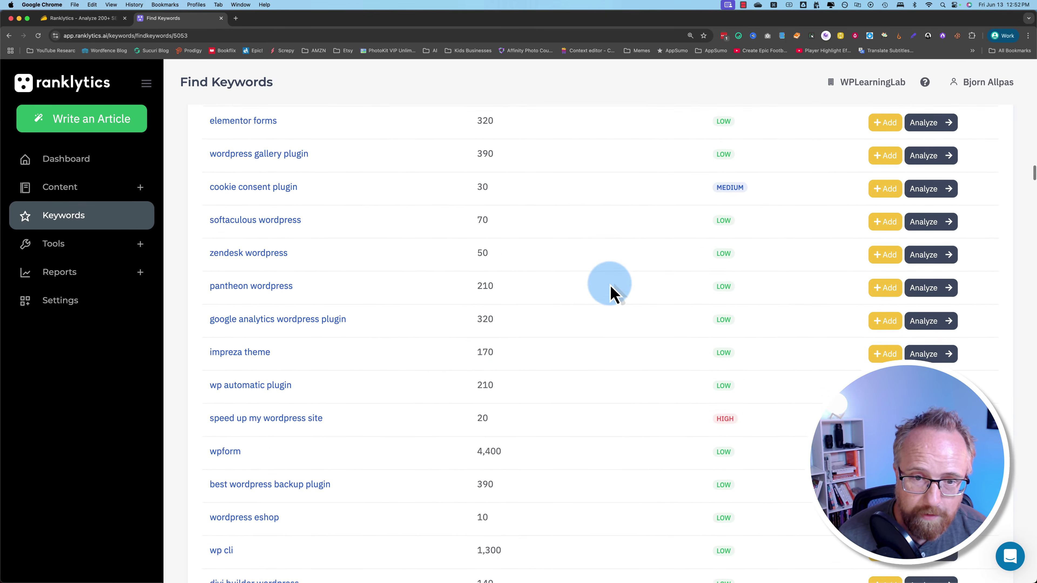
{"action": "scroll", "coordinate": [609, 295], "scroll_direction": "down", "scroll_amount": 20}
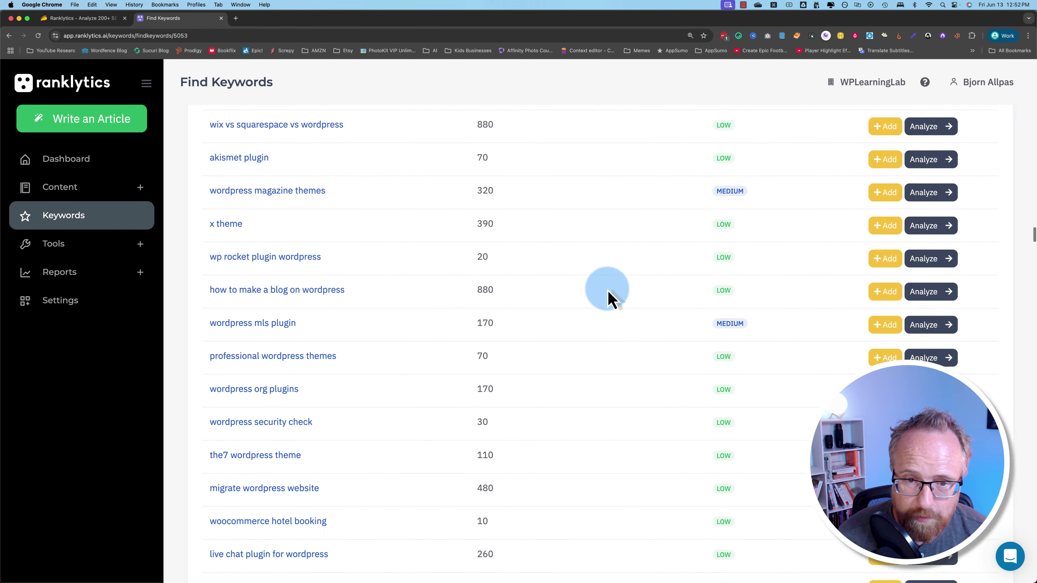
{"action": "scroll", "coordinate": [609, 302], "scroll_direction": "down", "scroll_amount": 15}
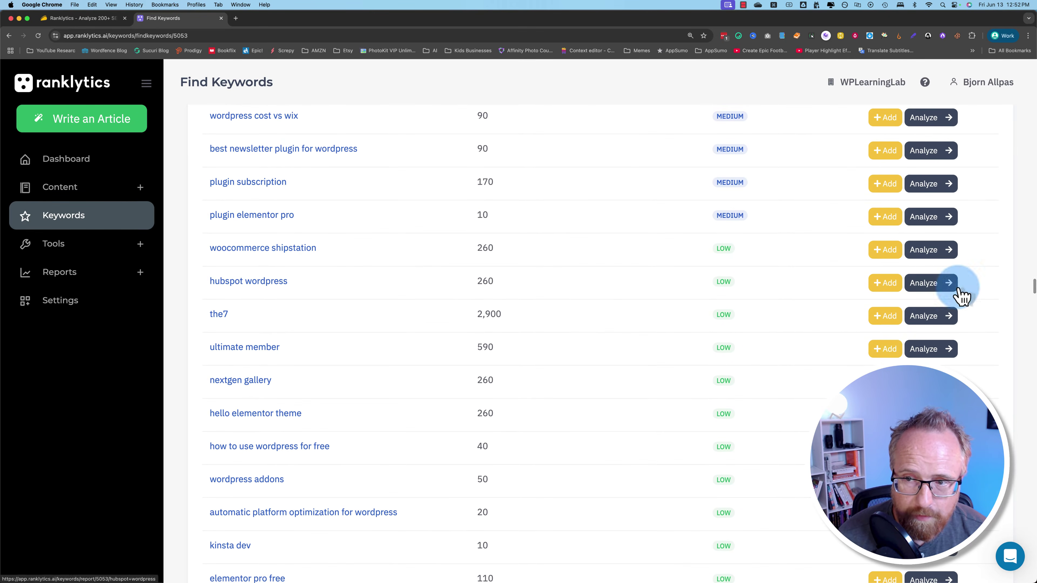
{"action": "left_click_drag", "start_coordinate": [1032, 288], "coordinate": [1016, 344]}
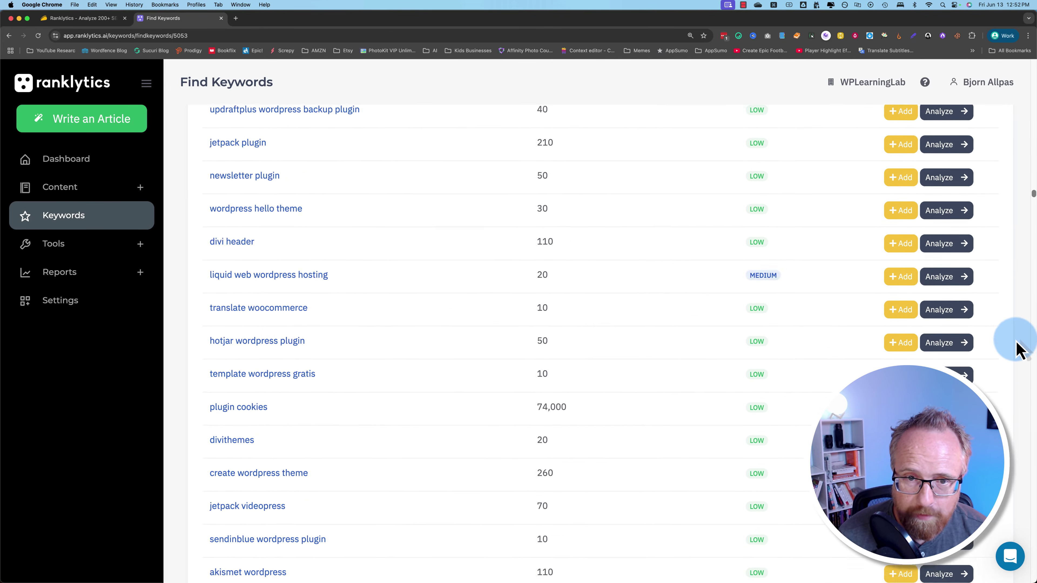
{"action": "scroll", "coordinate": [1016, 344], "scroll_direction": "up", "scroll_amount": 1}
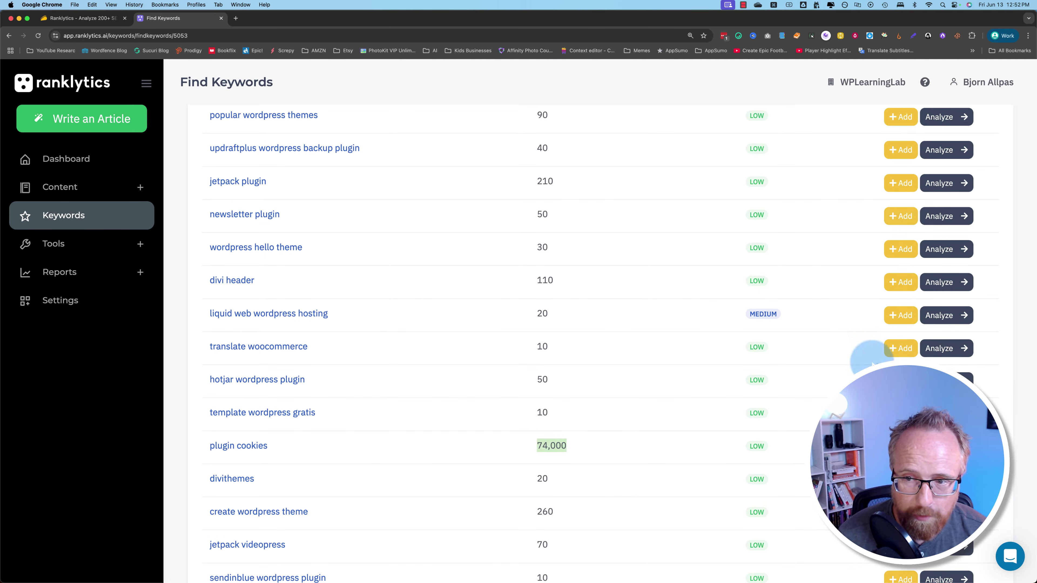
- Look further down the difficulty-sorted keyword list, checking for entries that show a keyword difficulty score
{"action": "scroll", "coordinate": [1024, 206], "scroll_direction": "down", "scroll_amount": 1}
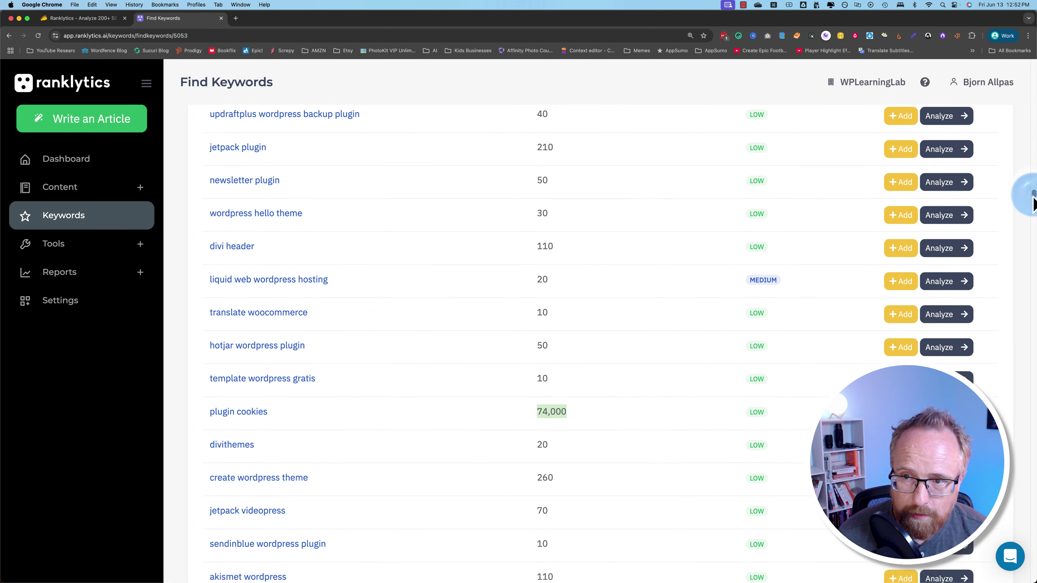
{"action": "left_click_drag", "start_coordinate": [1031, 197], "coordinate": [967, 542]}
{"action": "scroll", "coordinate": [971, 549], "scroll_direction": "down", "scroll_amount": 10}
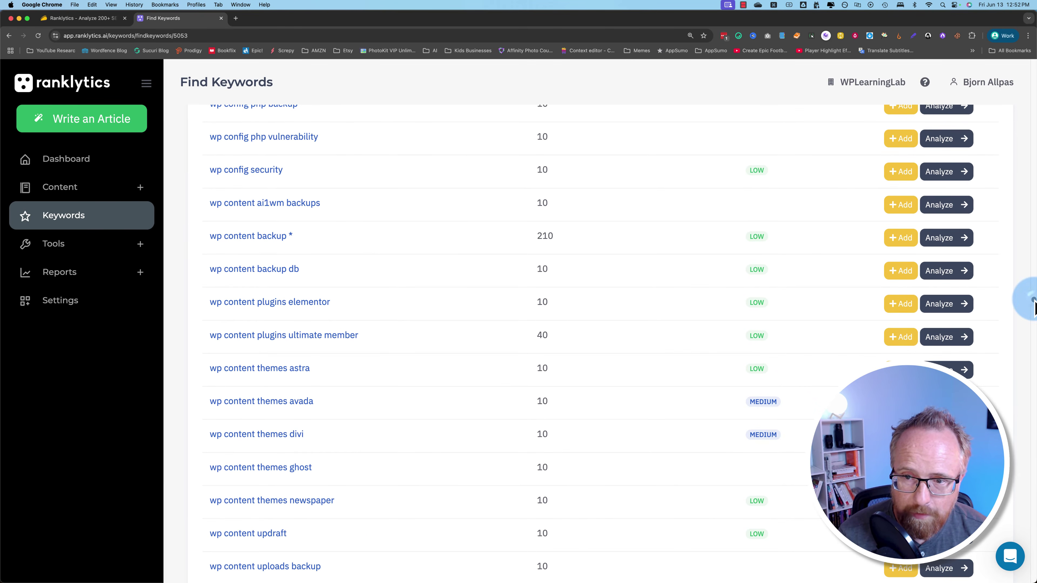
{"action": "left_click_drag", "start_coordinate": [1034, 303], "coordinate": [1032, 556]}
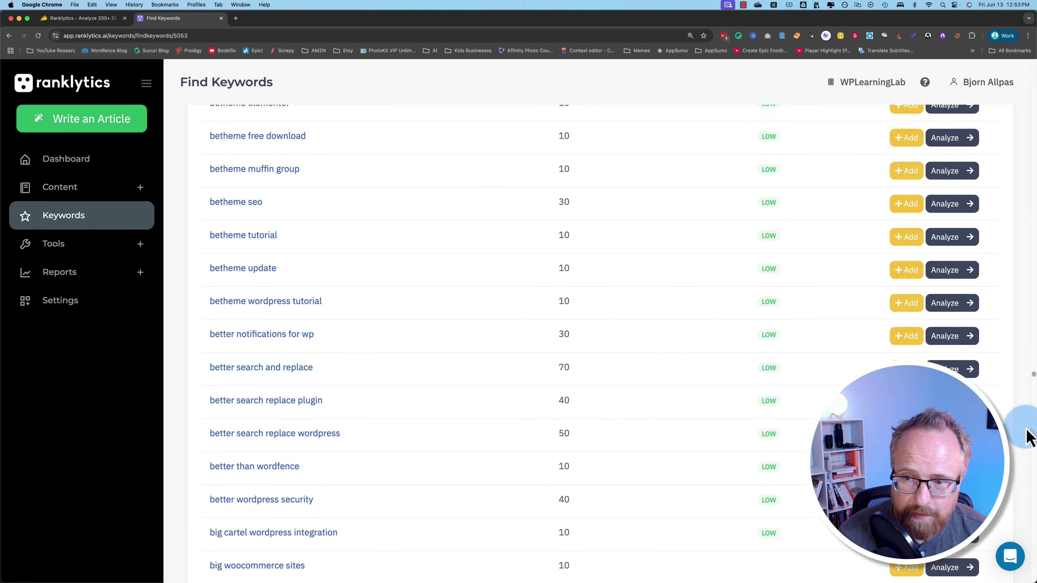
{"action": "left_click_drag", "start_coordinate": [1033, 378], "coordinate": [995, 80]}
- Sort the keyword suggestions by Relevance and compare the difficulty scores of the WordPress speed keywords
{"action": "left_click", "coordinate": [928, 257]}
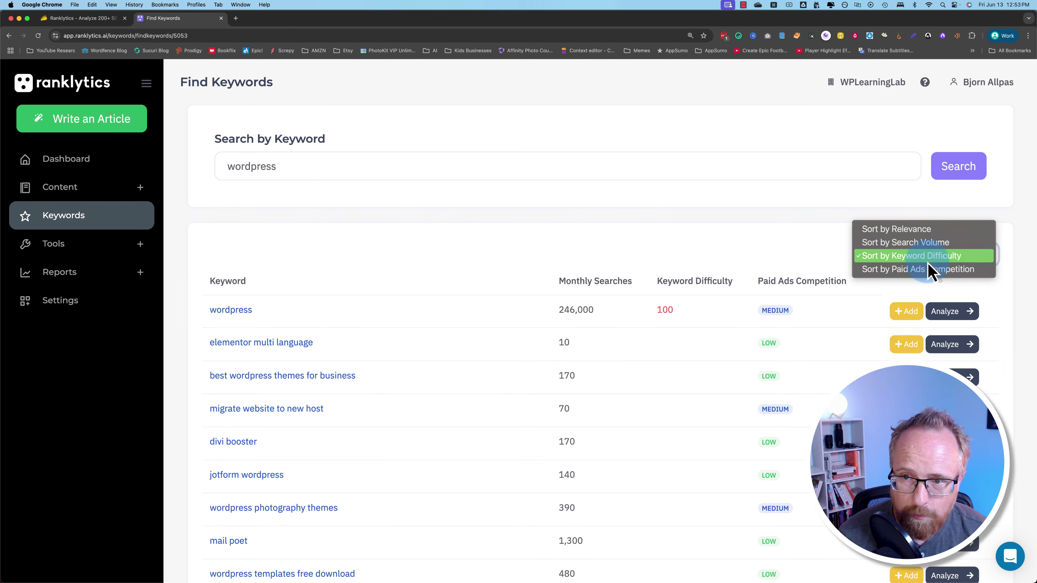
{"action": "left_click", "coordinate": [911, 229]}
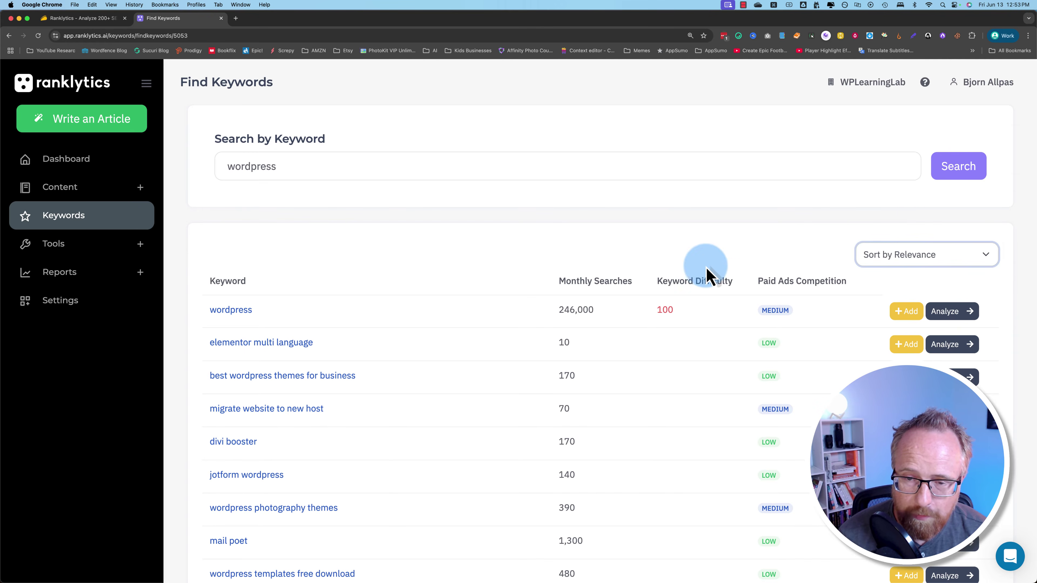
{"action": "scroll", "coordinate": [664, 289], "scroll_direction": "down", "scroll_amount": 2}
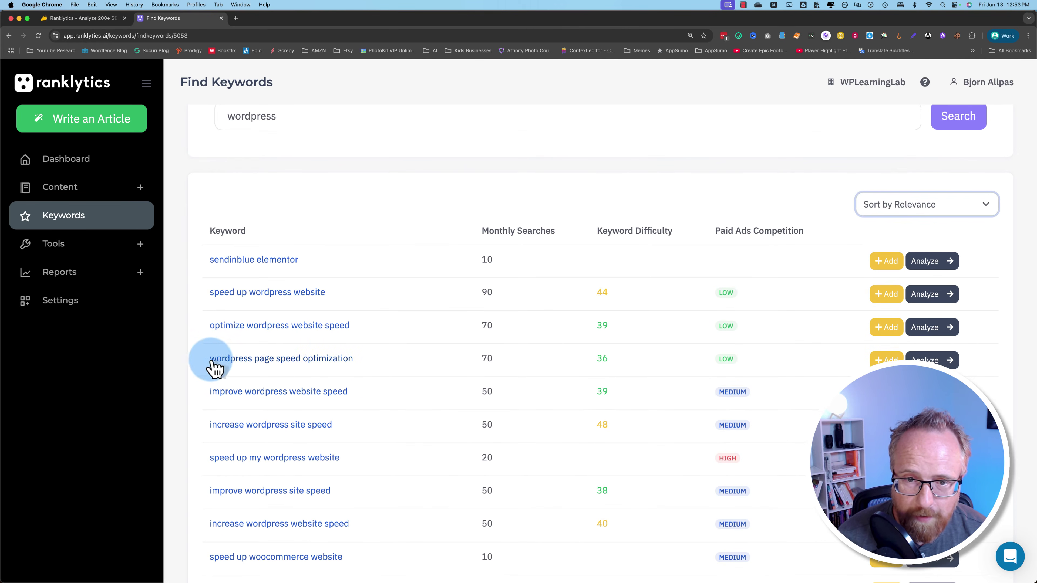
{"action": "scroll", "coordinate": [363, 381], "scroll_direction": "down", "scroll_amount": 1}
{"action": "double_click", "coordinate": [599, 294]}
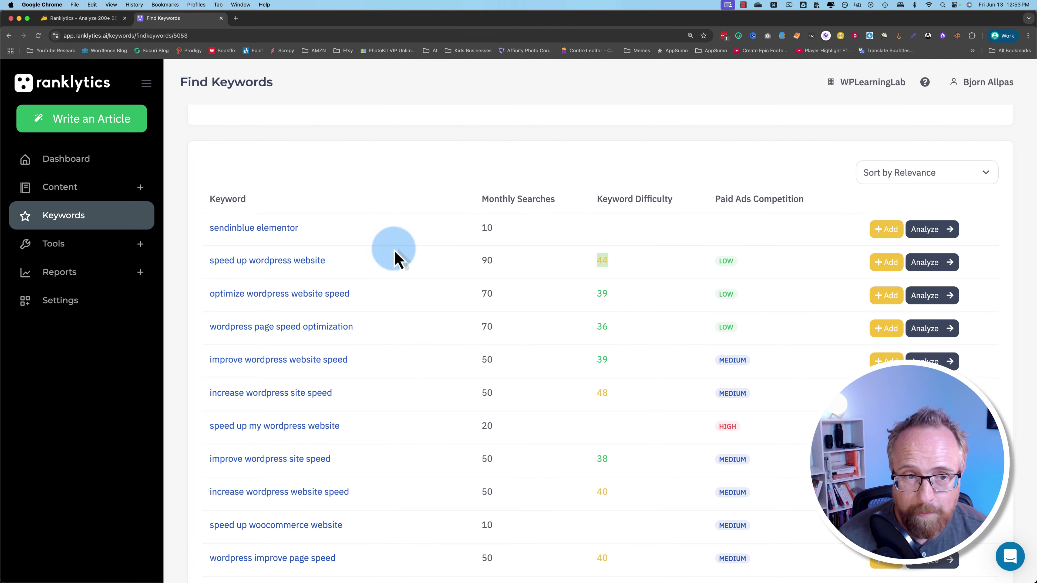
{"action": "left_click", "coordinate": [561, 245]}
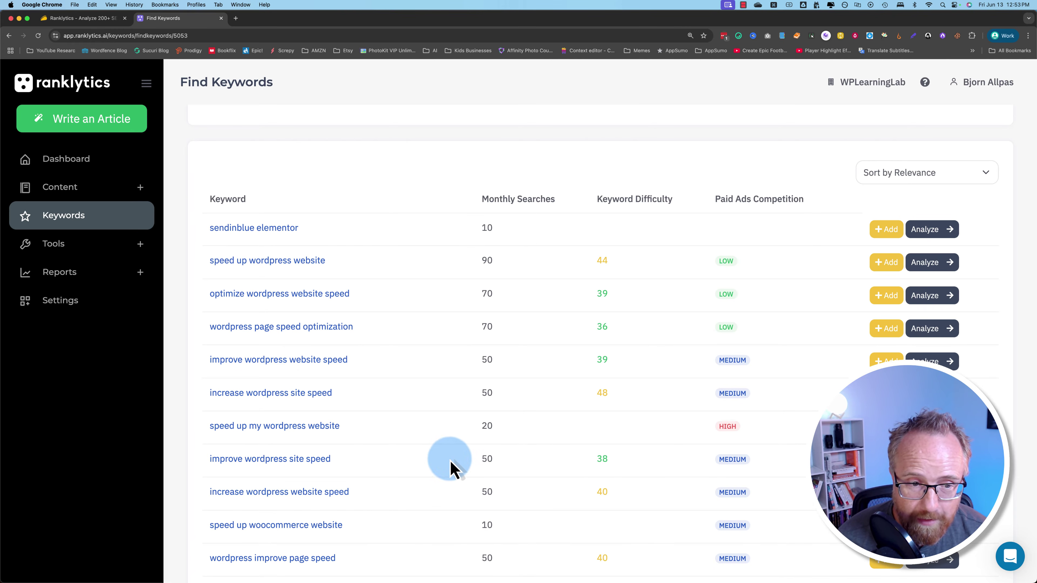
- Open a single report for the keyword "improve wordpress site speed" and check its keyword difficulty
{"action": "left_click", "coordinate": [279, 462]}
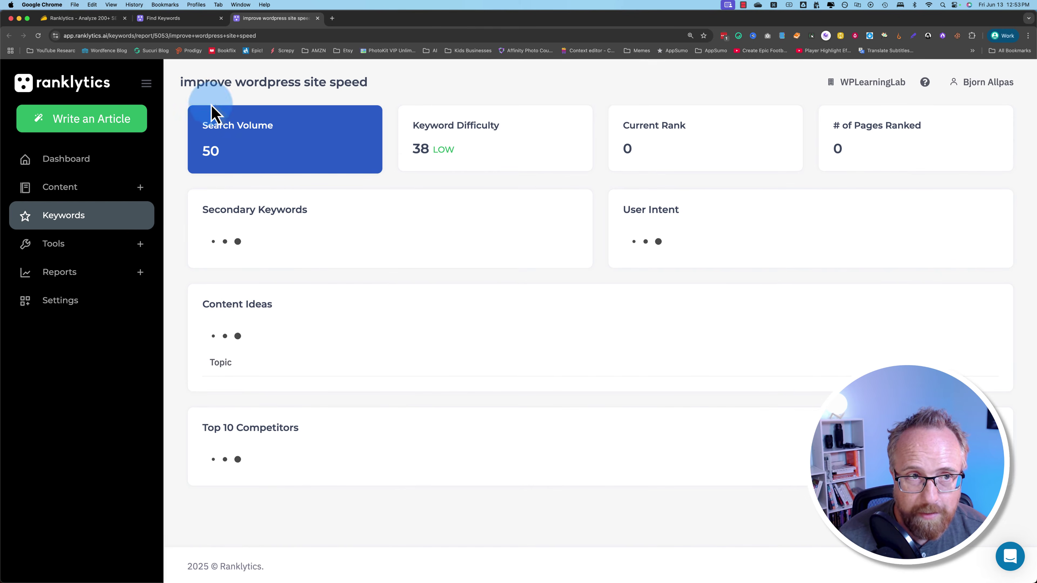
{"action": "left_click", "coordinate": [157, 19]}
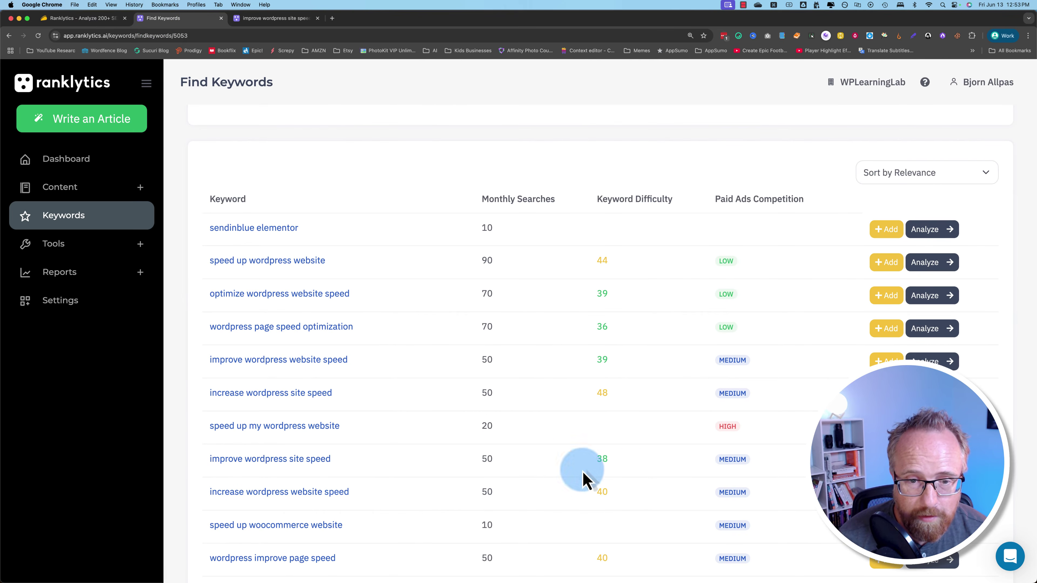
{"action": "left_click", "coordinate": [269, 458]}
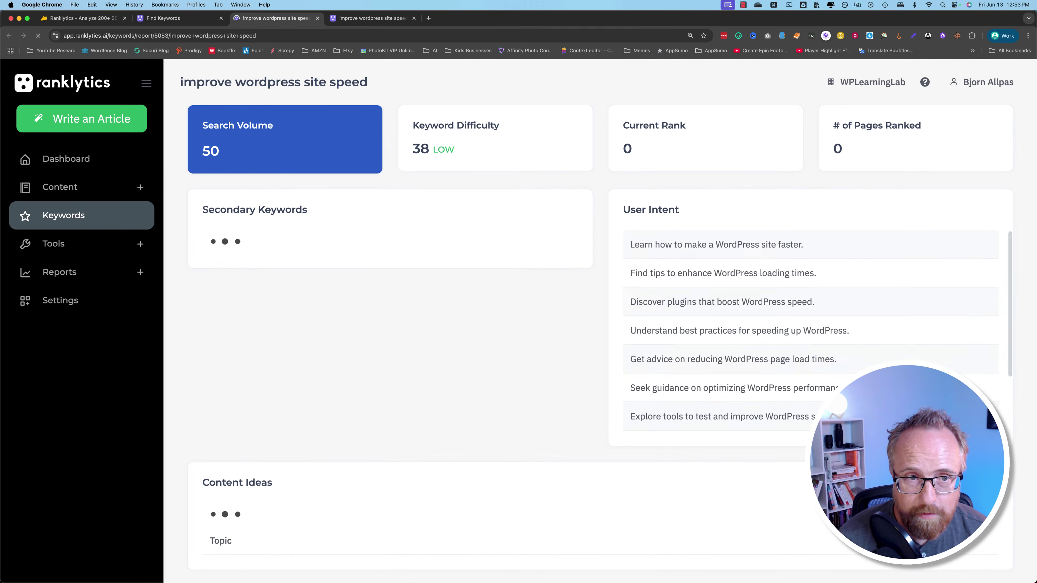
{"action": "key", "text": "super+w"}
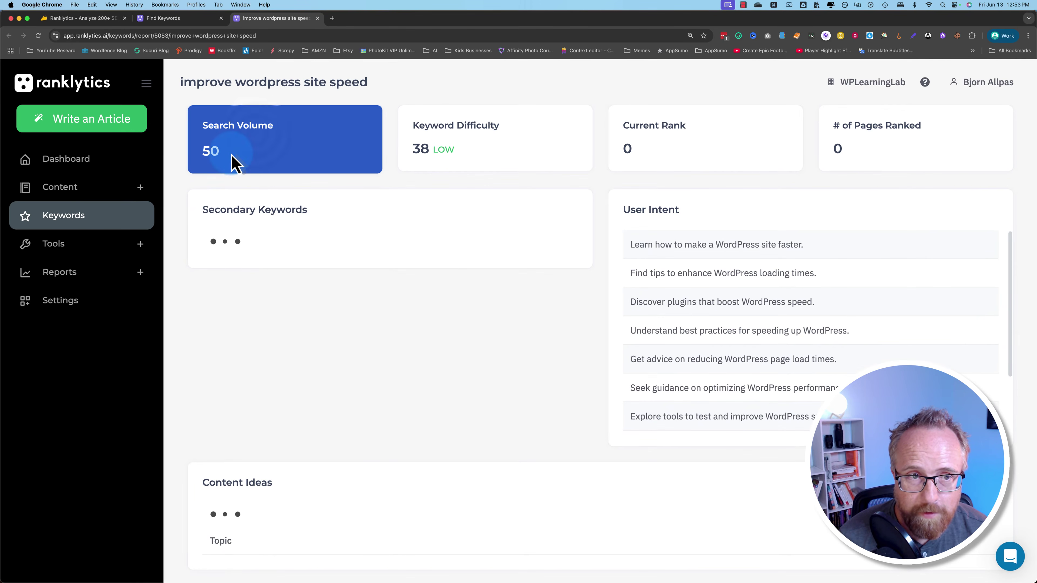
{"action": "left_click_drag", "start_coordinate": [421, 153], "coordinate": [486, 156]}
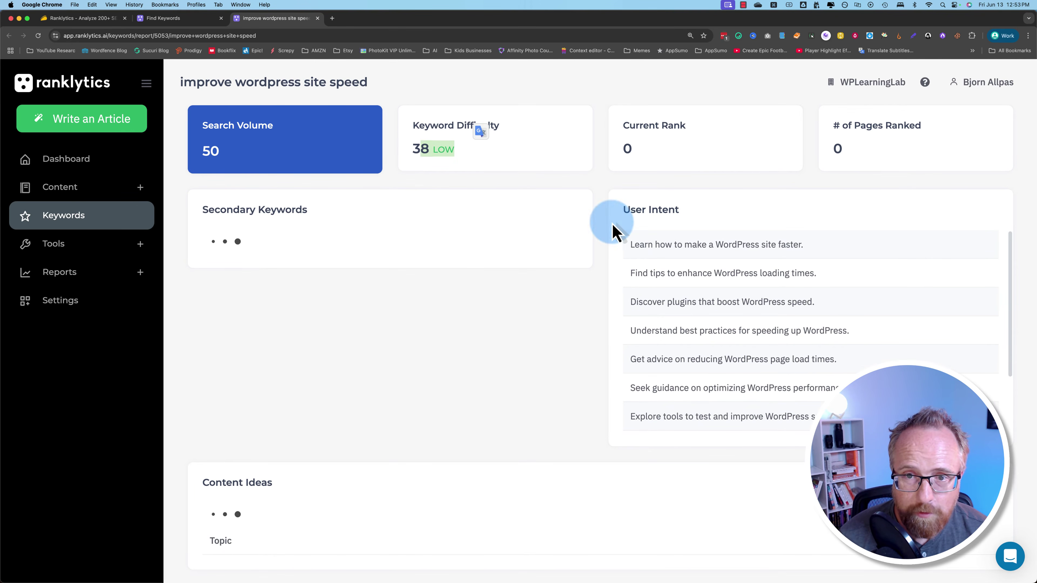
- Read through the keyword report's user intent entries and its suggested content idea topics
{"action": "scroll", "coordinate": [661, 303], "scroll_direction": "down", "scroll_amount": 3}
{"action": "scroll", "coordinate": [661, 303], "scroll_direction": "down", "scroll_amount": 10}
{"action": "scroll", "coordinate": [661, 303], "scroll_direction": "up", "scroll_amount": 10}
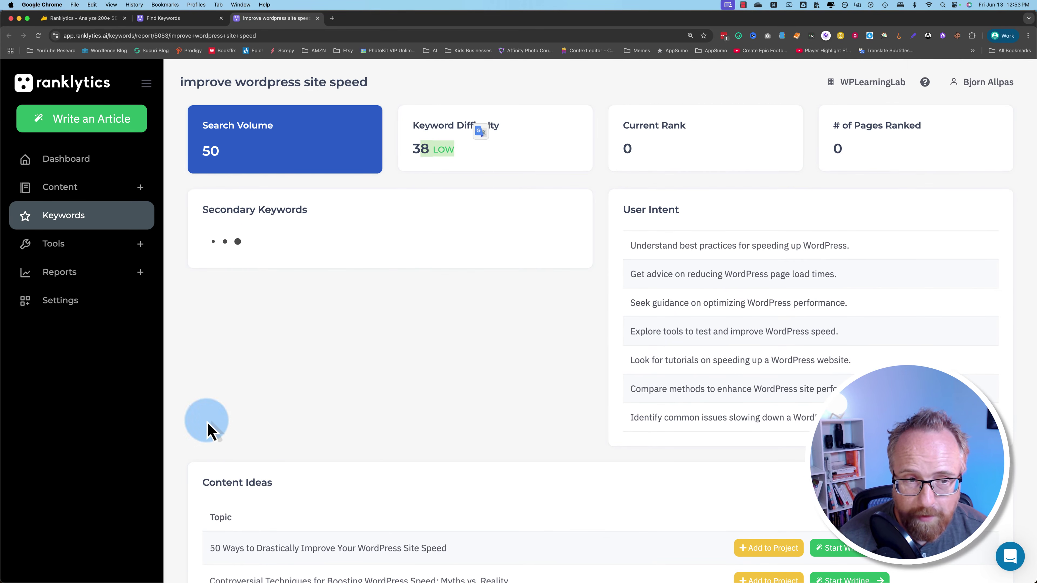
{"action": "scroll", "coordinate": [190, 438], "scroll_direction": "down", "scroll_amount": 6}
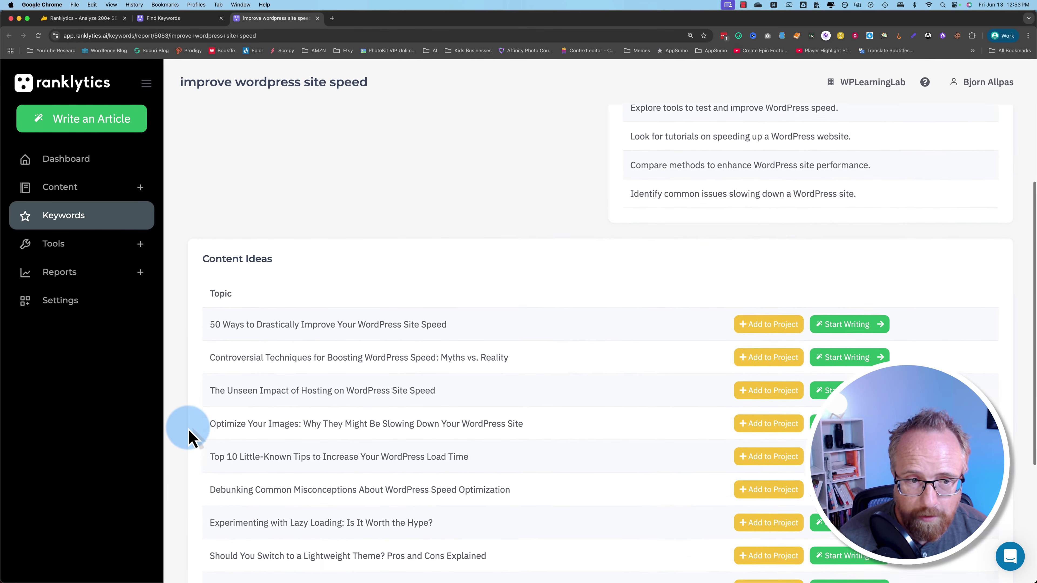
{"action": "scroll", "coordinate": [190, 438], "scroll_direction": "down", "scroll_amount": 1}
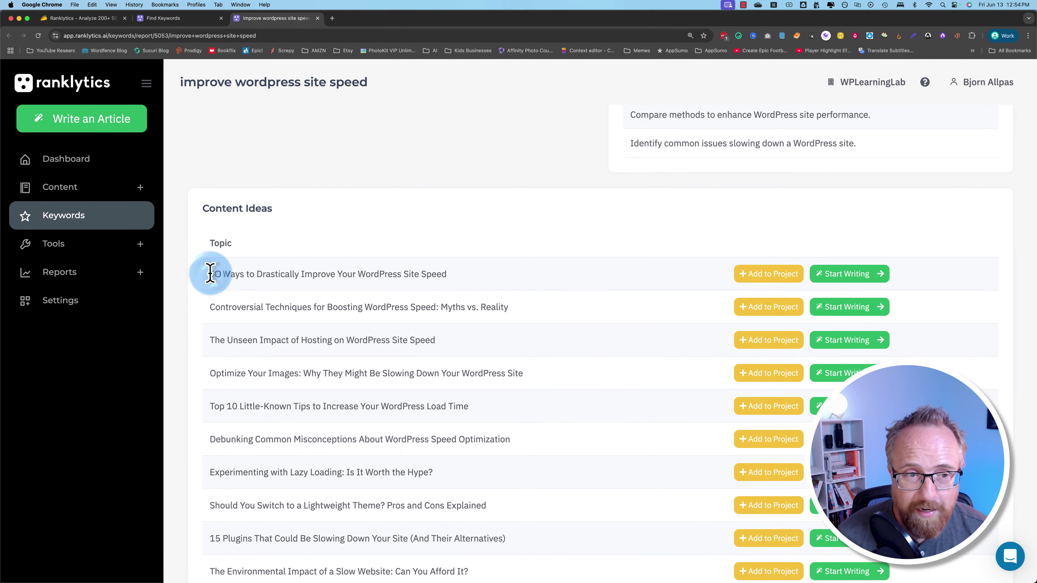
{"action": "left_click_drag", "start_coordinate": [210, 273], "coordinate": [456, 280]}
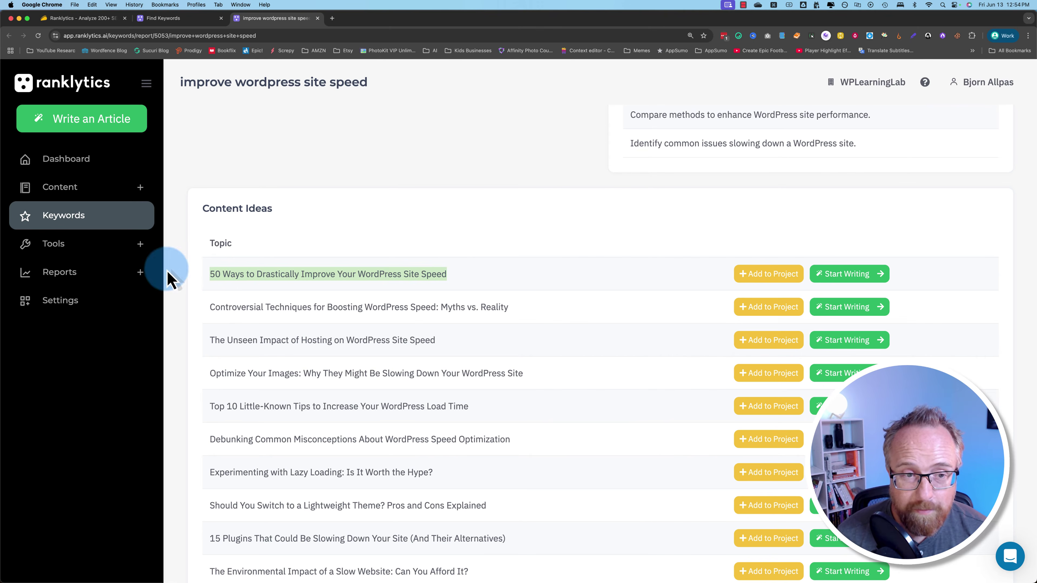
{"action": "scroll", "coordinate": [183, 396], "scroll_direction": "down", "scroll_amount": 2}
{"action": "scroll", "coordinate": [183, 396], "scroll_direction": "down", "scroll_amount": 1}
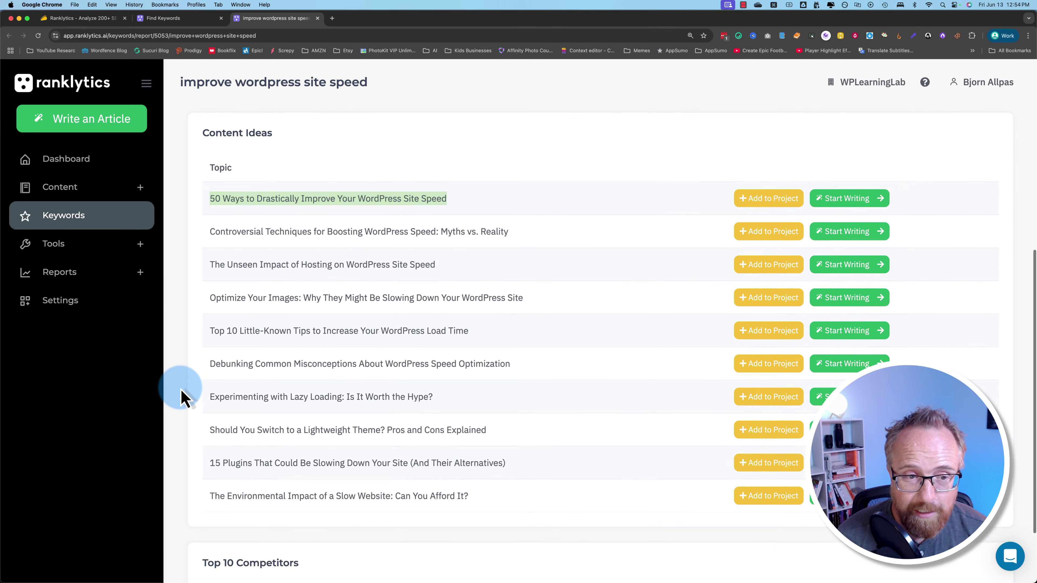
- Add the "15 Plugins That Could Be Slowing Down Your Site" and "Top 10 Little-Known Tips to Increase Your WordPress Load Time" topics to the project
{"action": "left_click_drag", "start_coordinate": [210, 331], "coordinate": [489, 330]}
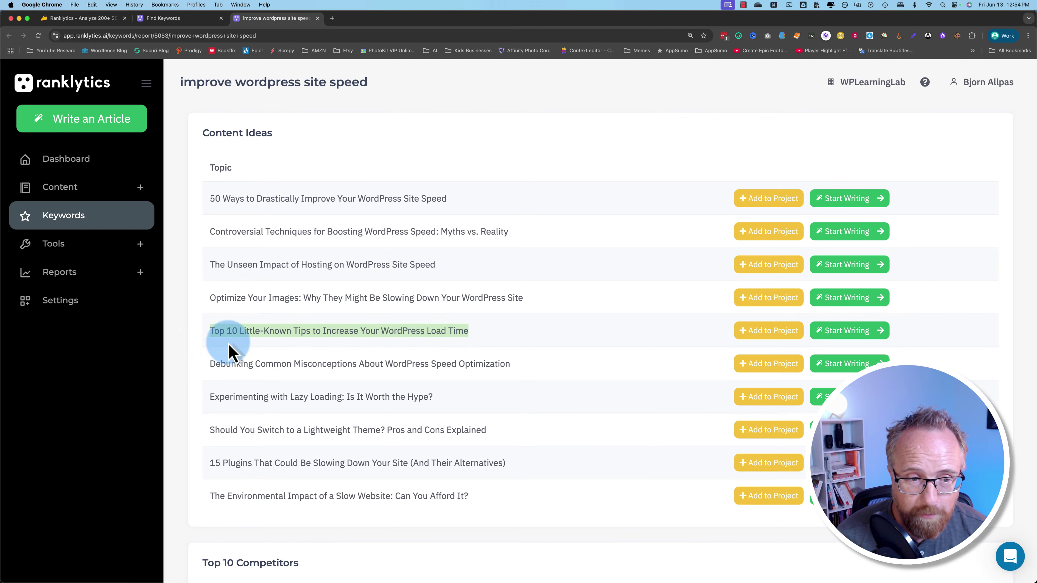
{"action": "scroll", "coordinate": [231, 353], "scroll_direction": "down", "scroll_amount": 3}
{"action": "left_click_drag", "start_coordinate": [206, 374], "coordinate": [584, 376]}
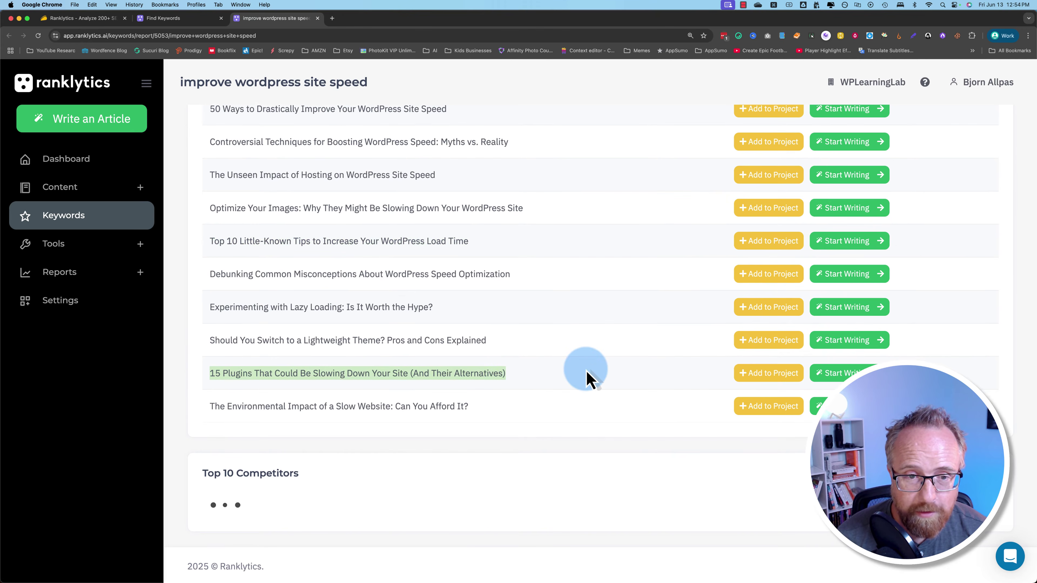
{"action": "scroll", "coordinate": [236, 407], "scroll_direction": "up", "scroll_amount": 2}
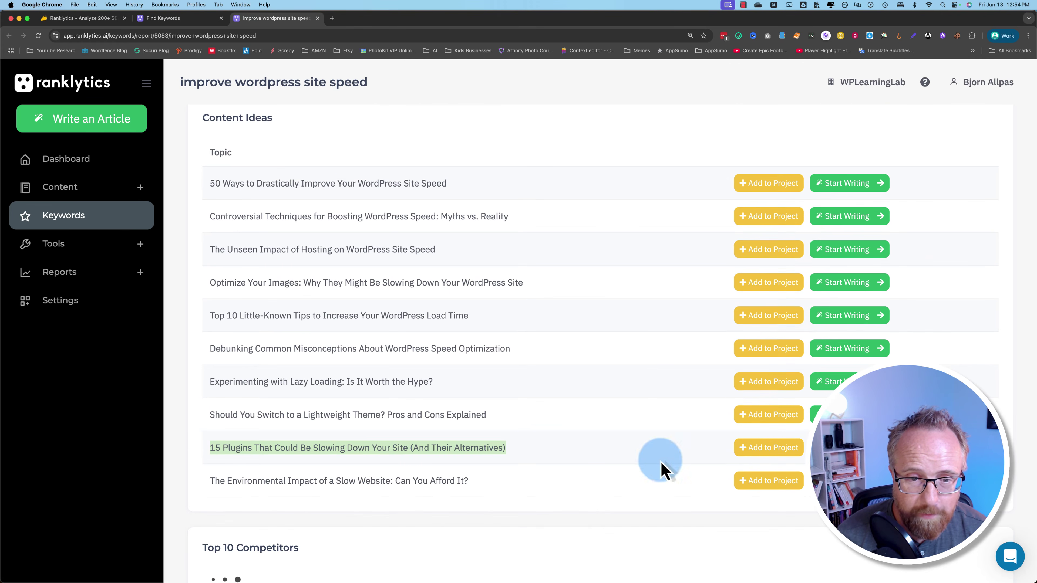
{"action": "left_click", "coordinate": [757, 449]}
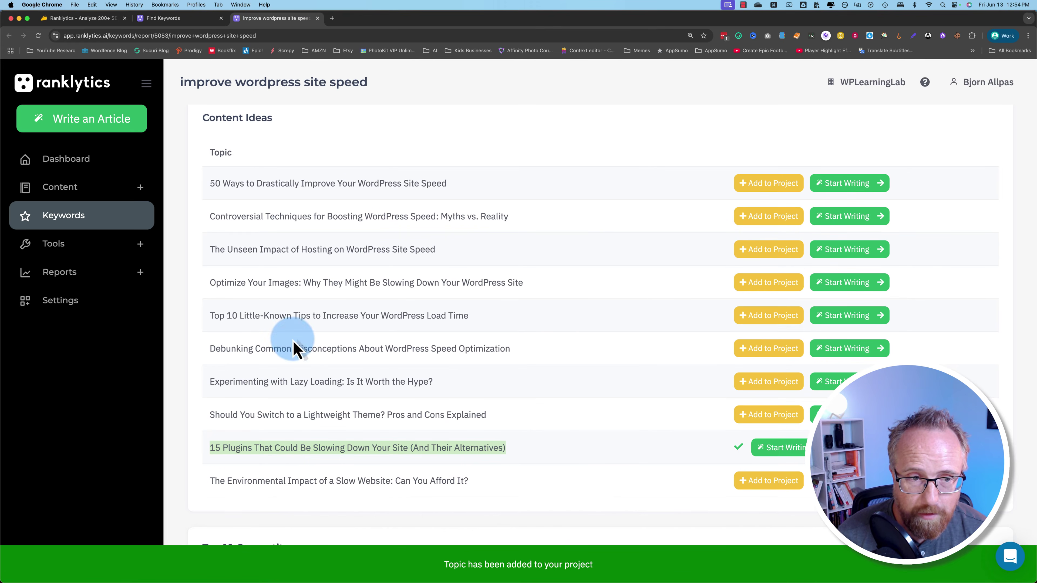
- Open the Content Board and look through the upcoming article cards and their statuses
{"action": "left_click", "coordinate": [137, 191]}
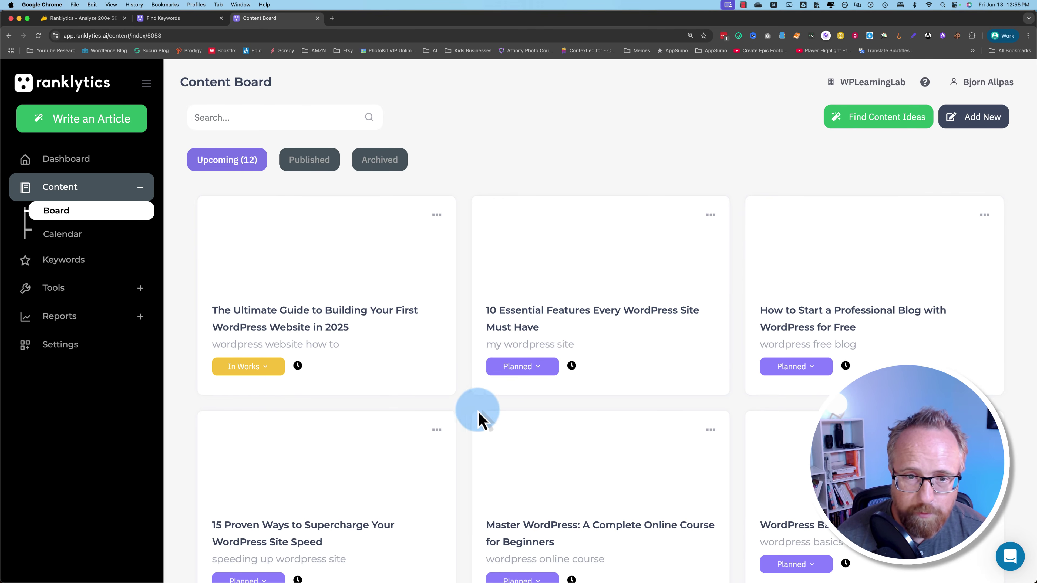
{"action": "scroll", "coordinate": [456, 417], "scroll_direction": "down", "scroll_amount": 3}
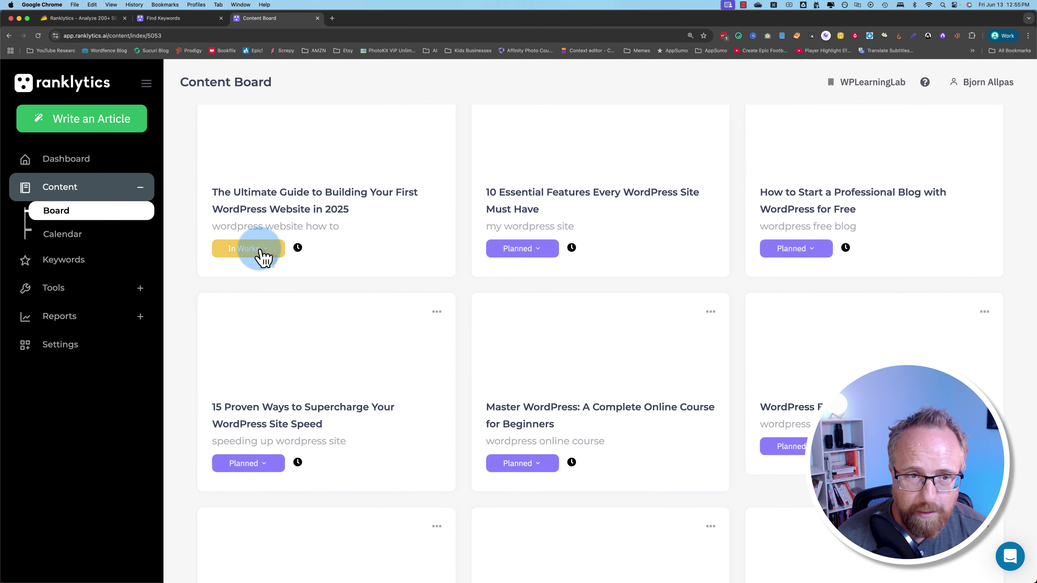
{"action": "scroll", "coordinate": [300, 249], "scroll_direction": "up", "scroll_amount": 3}
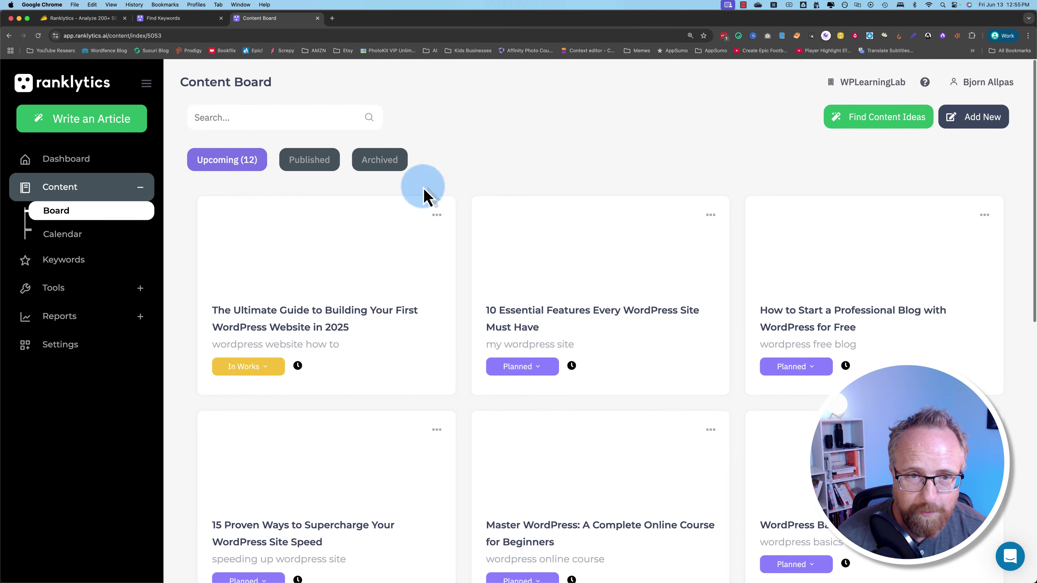
{"action": "left_click", "coordinate": [70, 163]}
{"action": "scroll", "coordinate": [196, 470], "scroll_direction": "down", "scroll_amount": 2}
{"action": "left_click", "coordinate": [282, 437]}
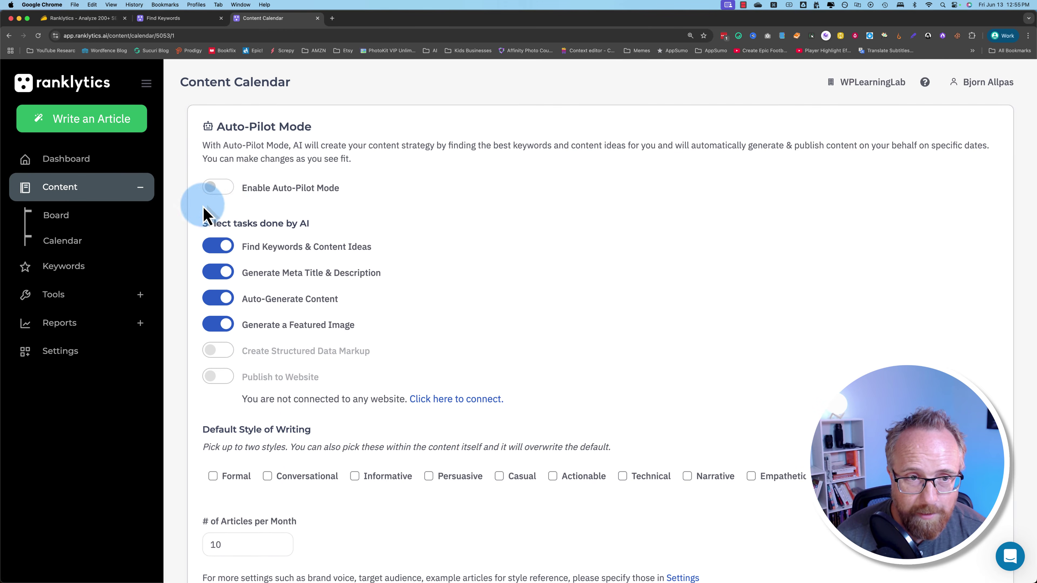
- Open the Auto-Pilot Mode settings from the dashboard, disable Auto-Pilot Mode and save the change
{"action": "left_click", "coordinate": [66, 161]}
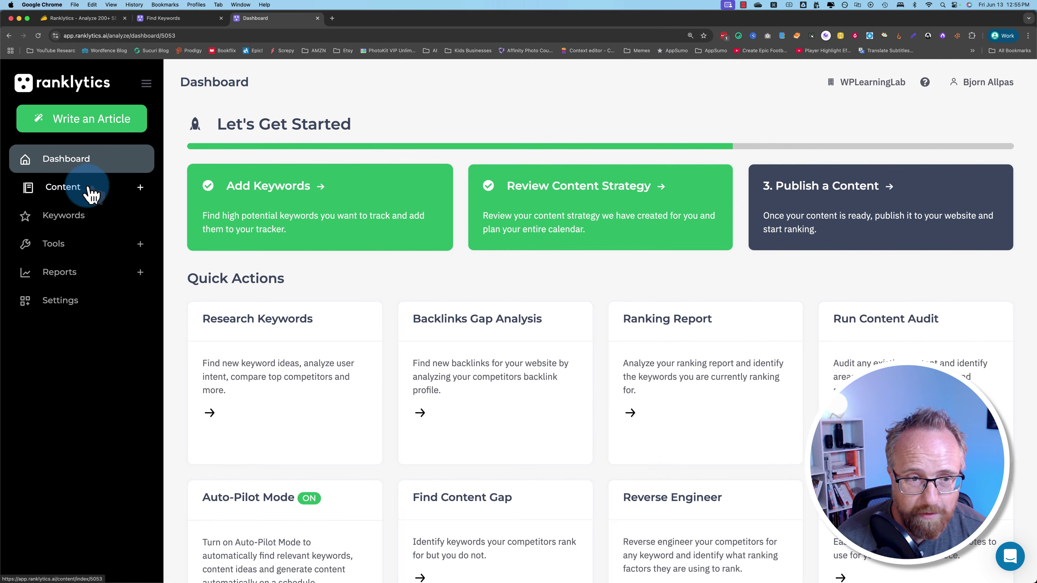
{"action": "scroll", "coordinate": [302, 336], "scroll_direction": "down", "scroll_amount": 4}
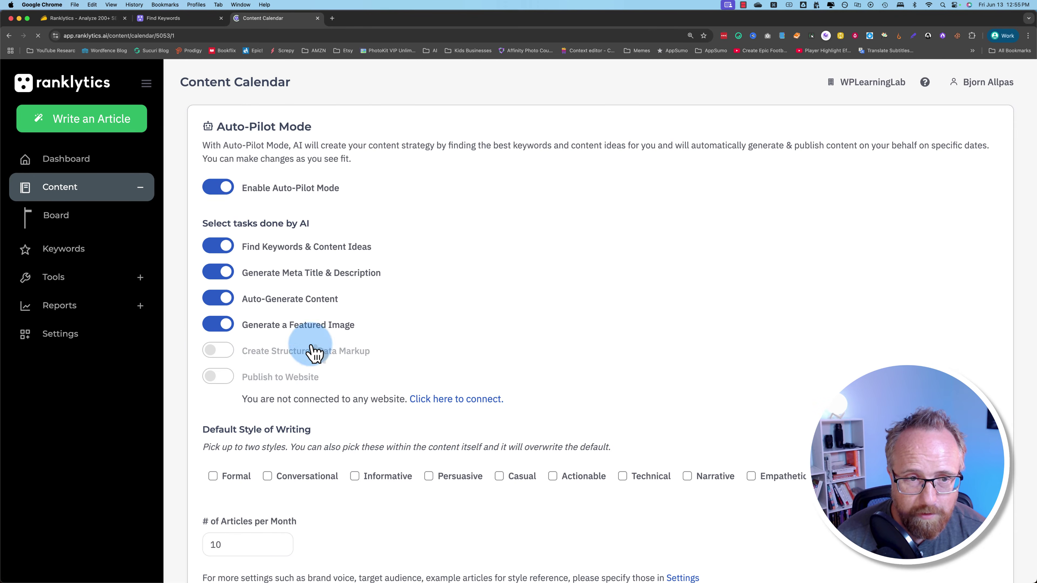
{"action": "left_click", "coordinate": [220, 188]}
{"action": "scroll", "coordinate": [202, 437], "scroll_direction": "down", "scroll_amount": 2}
{"action": "scroll", "coordinate": [201, 443], "scroll_direction": "down", "scroll_amount": 1}
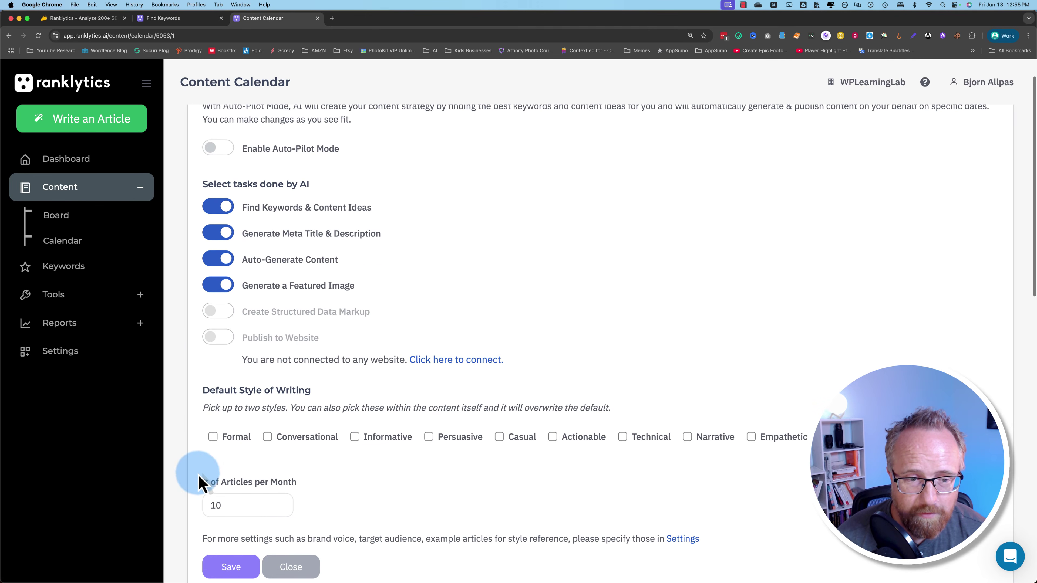
{"action": "left_click", "coordinate": [230, 567]}
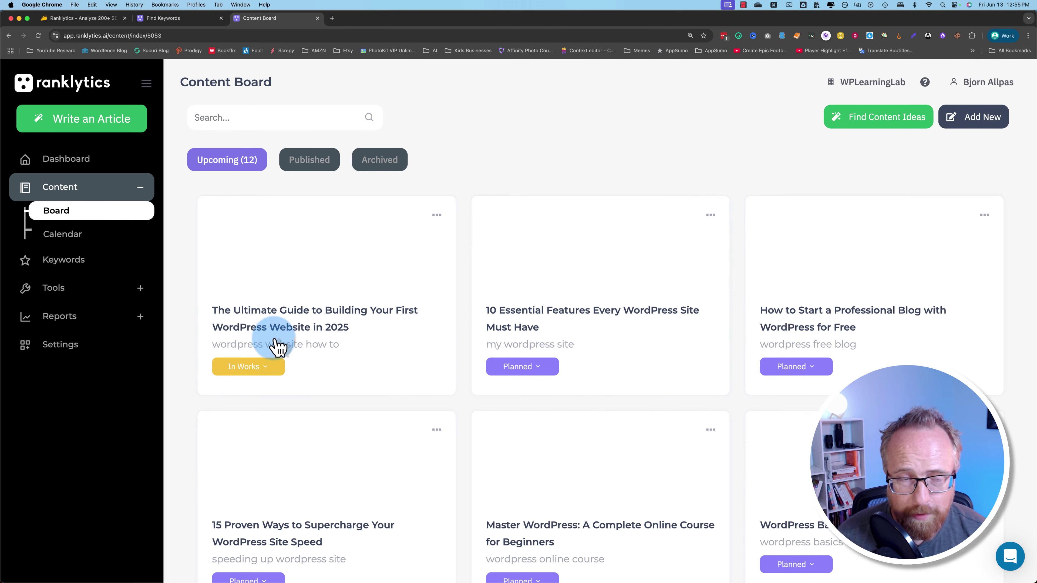
- Look through the Content Board's planned articles and open "Top 10 Little-Known Tips to Increase Your WordPress Load Time" in the article editor
{"action": "scroll", "coordinate": [476, 403], "scroll_direction": "down", "scroll_amount": 5}
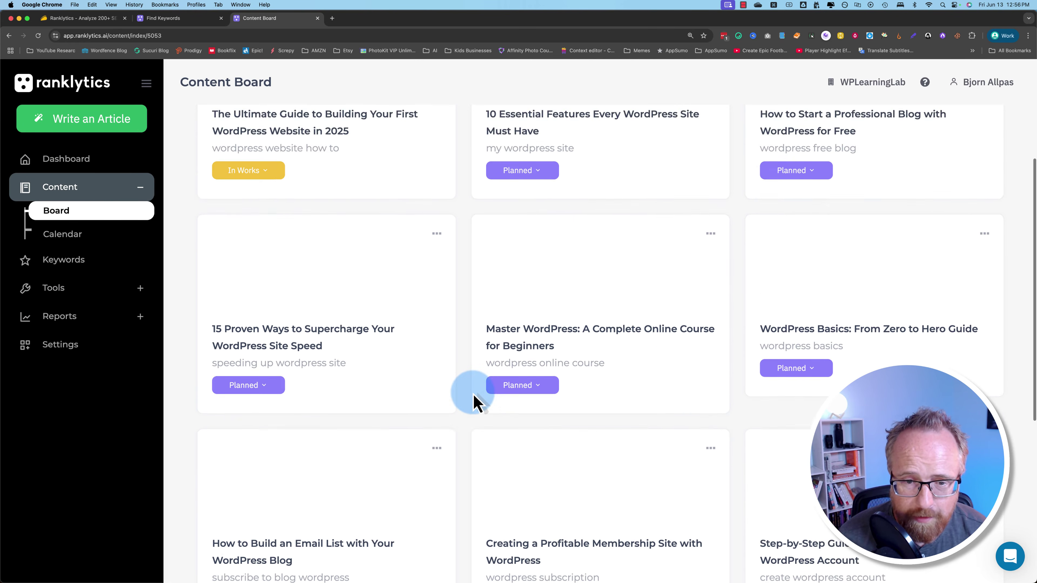
{"action": "scroll", "coordinate": [475, 401], "scroll_direction": "down", "scroll_amount": 1}
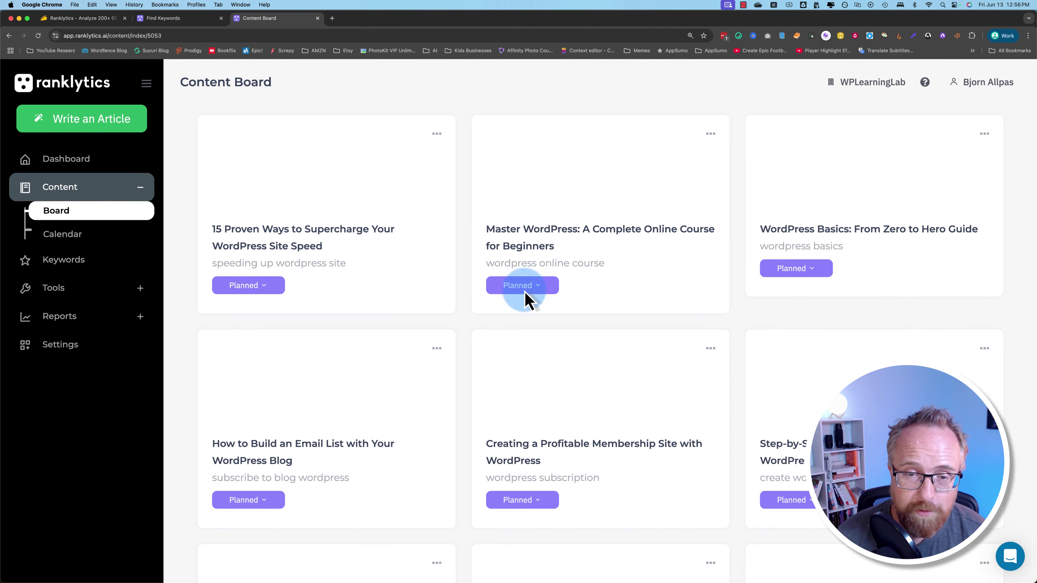
{"action": "scroll", "coordinate": [470, 393], "scroll_direction": "down", "scroll_amount": 1}
{"action": "scroll", "coordinate": [470, 393], "scroll_direction": "down", "scroll_amount": 6}
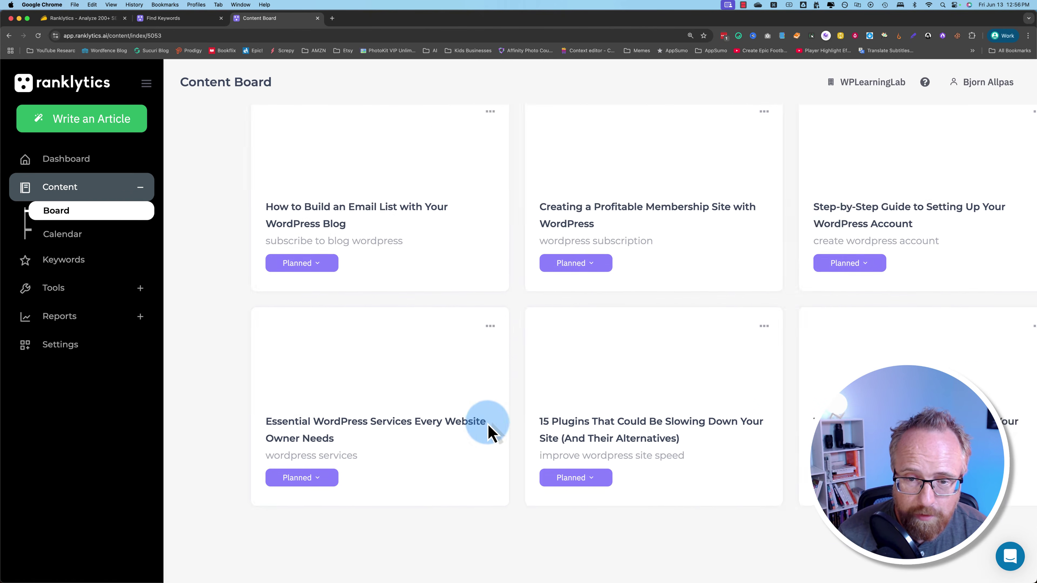
{"action": "scroll", "coordinate": [469, 437], "scroll_direction": "up", "scroll_amount": 2}
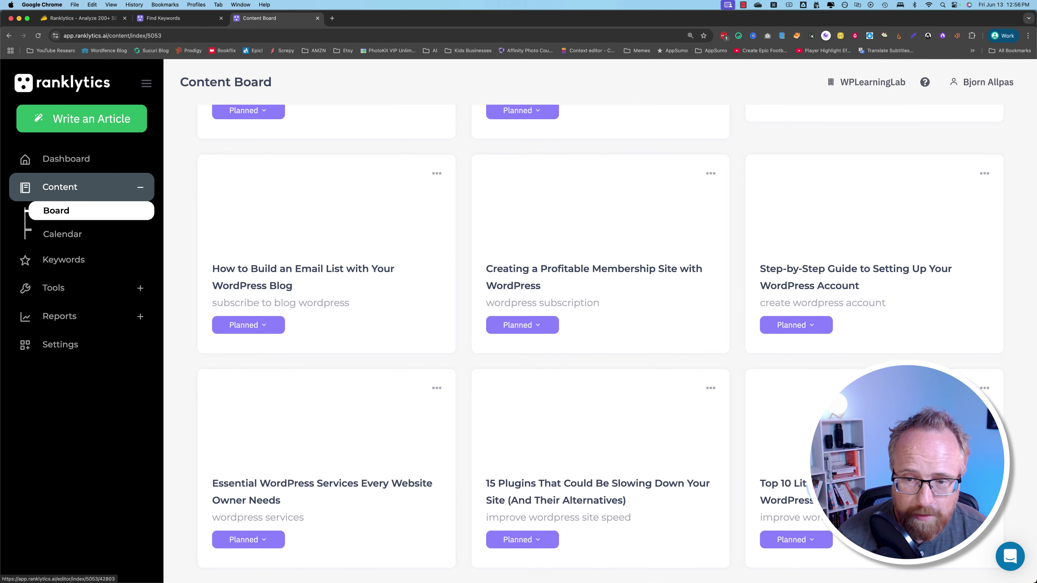
{"action": "left_click", "coordinate": [849, 492]}
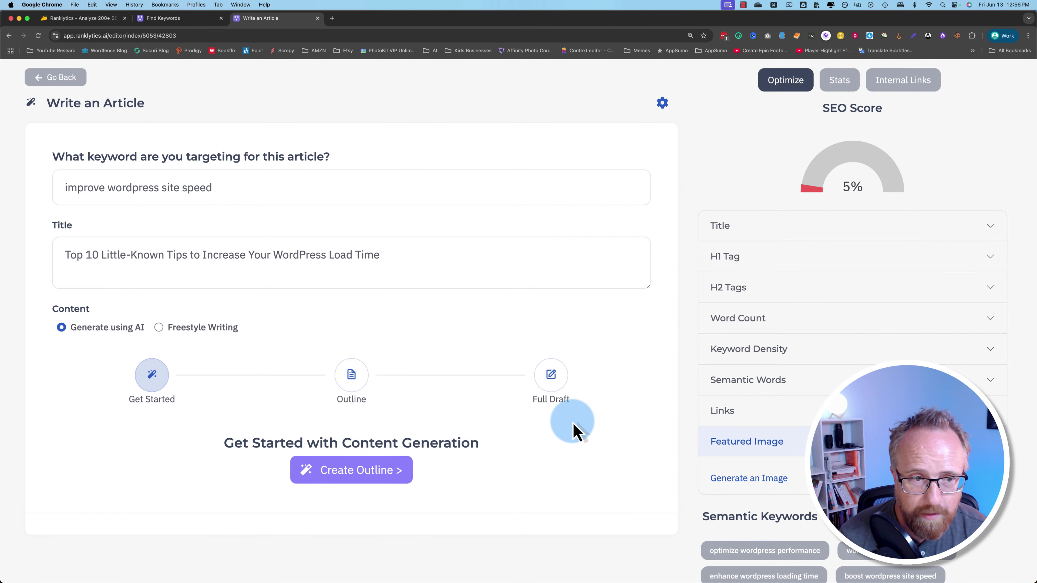
- Look over the article's keyword, title, page slug, meta title and description, content options and the Stats and Optimize views
{"action": "scroll", "coordinate": [573, 426], "scroll_direction": "down", "scroll_amount": 5}
{"action": "scroll", "coordinate": [573, 426], "scroll_direction": "up", "scroll_amount": 5}
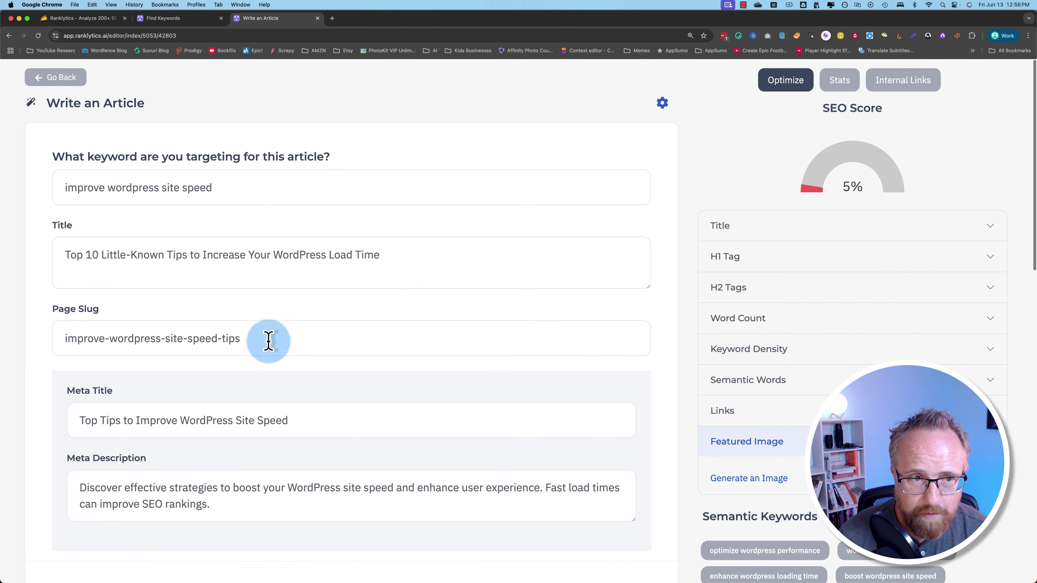
{"action": "scroll", "coordinate": [40, 337], "scroll_direction": "down", "scroll_amount": 1}
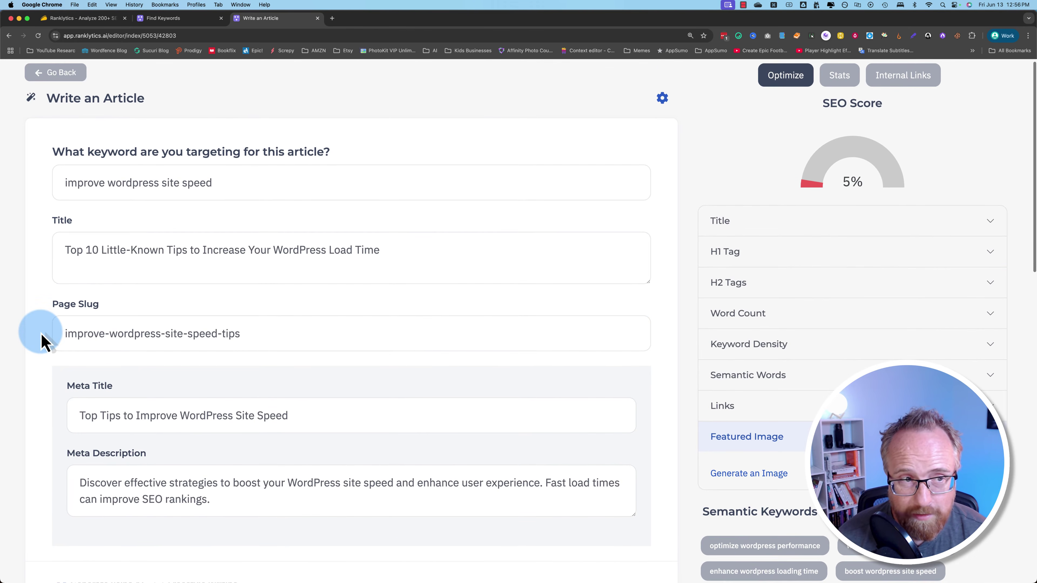
{"action": "left_click_drag", "start_coordinate": [42, 99], "coordinate": [182, 107]}
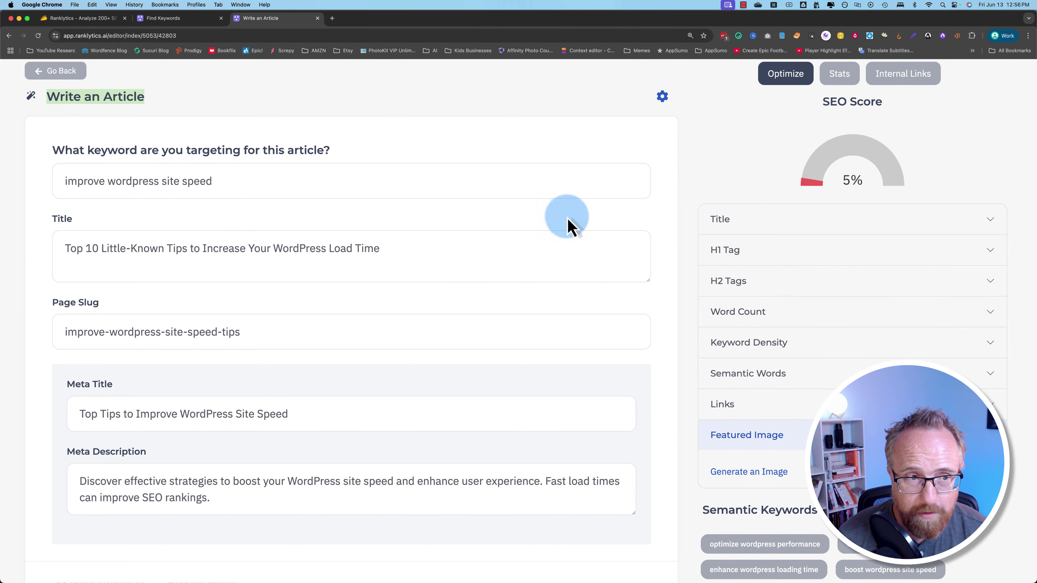
{"action": "scroll", "coordinate": [70, 220], "scroll_direction": "down", "scroll_amount": 7}
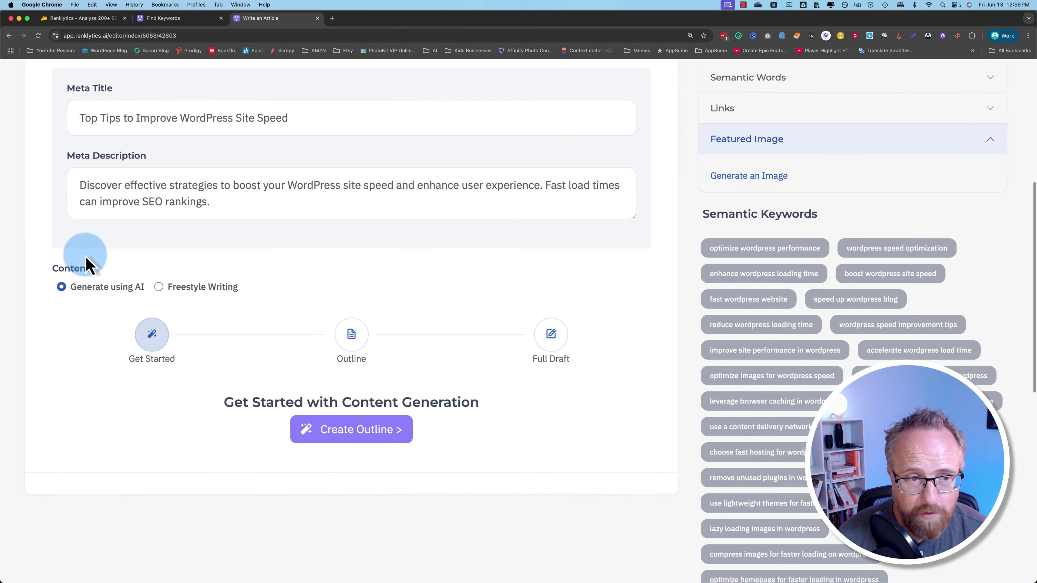
{"action": "scroll", "coordinate": [673, 416], "scroll_direction": "up", "scroll_amount": 7}
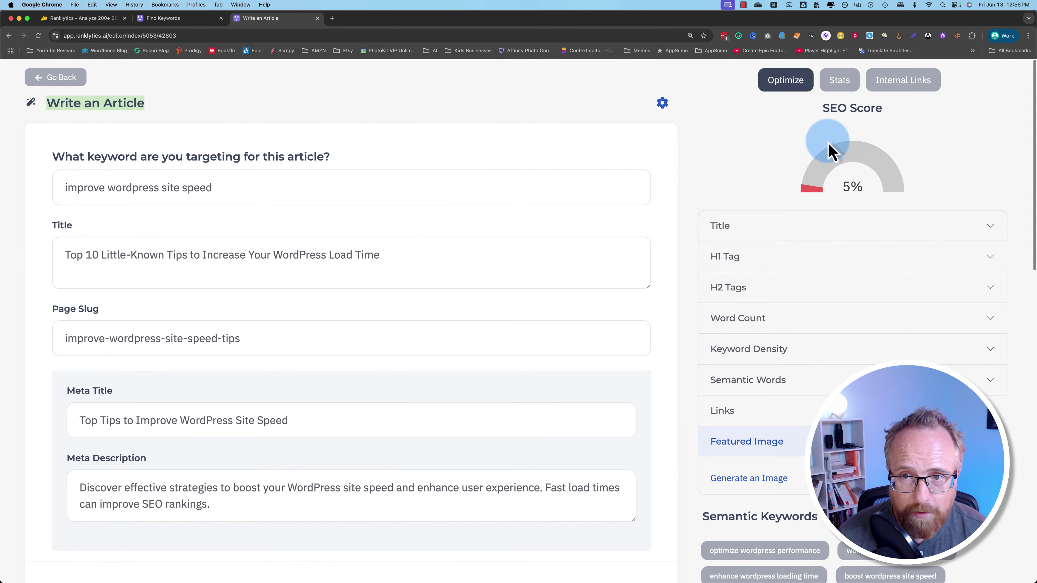
{"action": "left_click", "coordinate": [839, 84]}
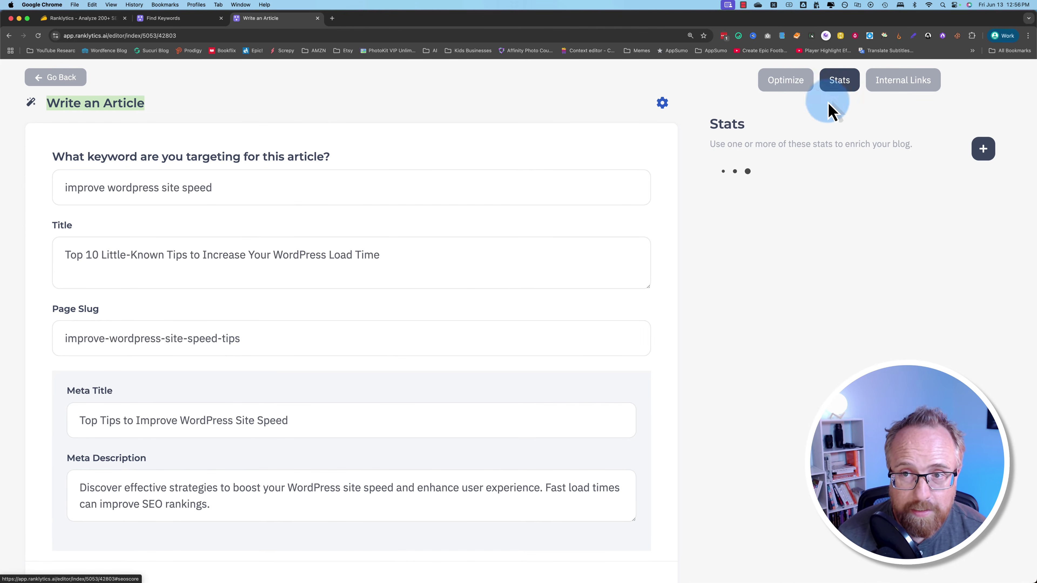
{"action": "left_click", "coordinate": [791, 86]}
- Generate the article's outline with AI and look through the Semantic Keywords list meanwhile
{"action": "scroll", "coordinate": [678, 381], "scroll_direction": "down", "scroll_amount": 8}
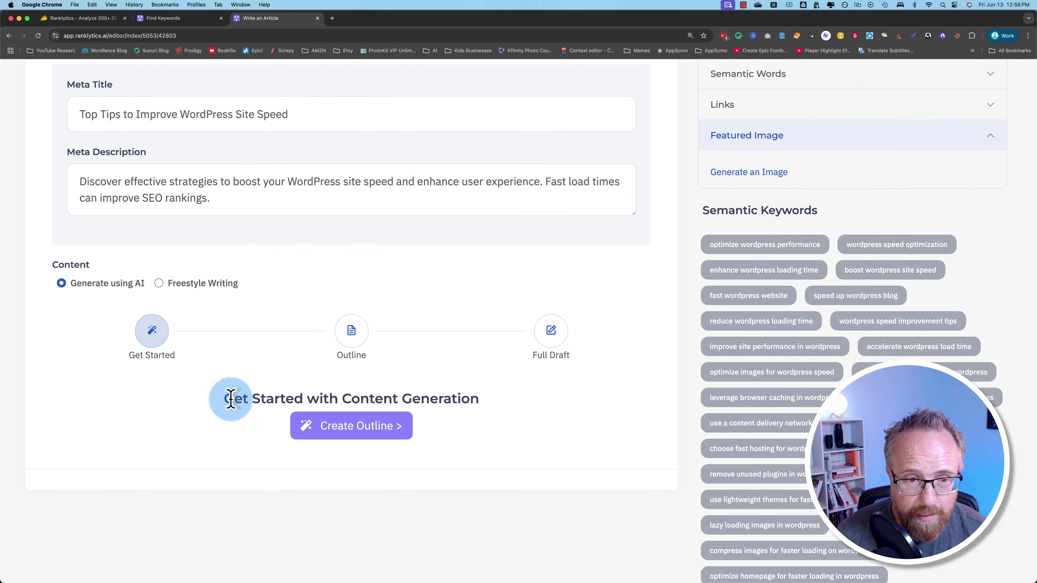
{"action": "left_click", "coordinate": [343, 439]}
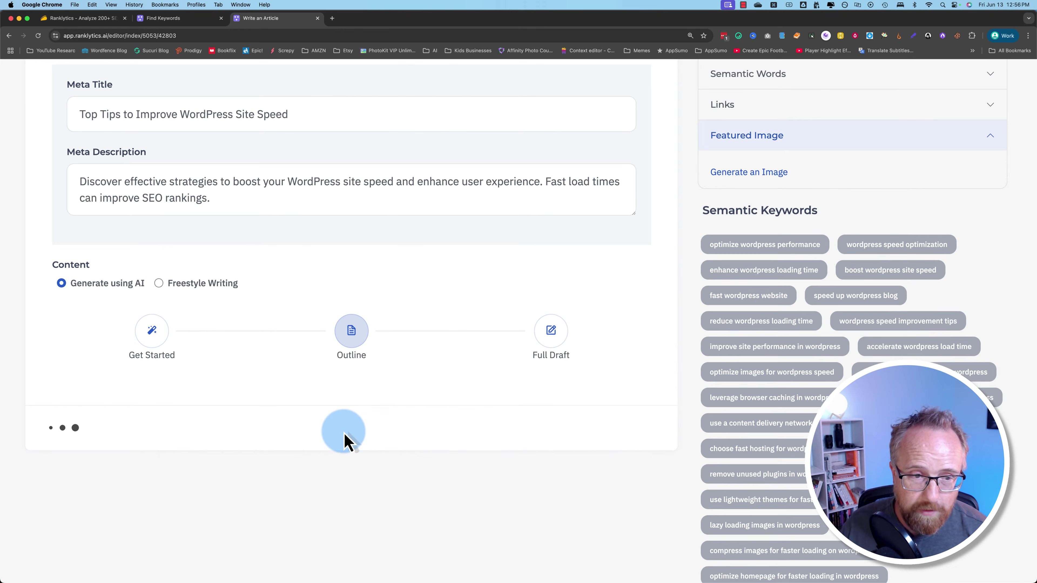
{"action": "scroll", "coordinate": [686, 474], "scroll_direction": "down", "scroll_amount": 5}
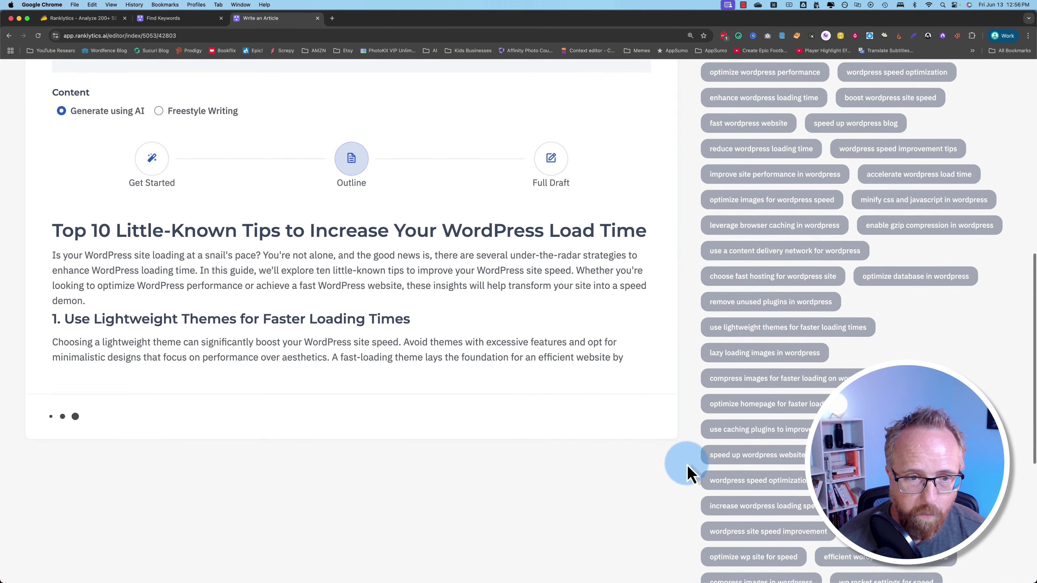
{"action": "scroll", "coordinate": [687, 471], "scroll_direction": "down", "scroll_amount": 6}
{"action": "scroll", "coordinate": [687, 470], "scroll_direction": "up", "scroll_amount": 10}
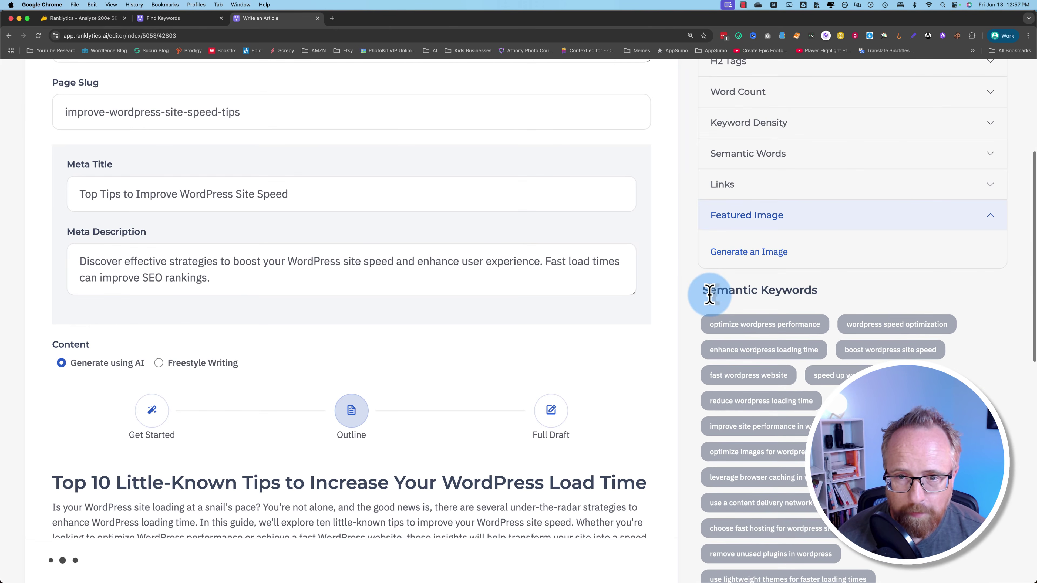
{"action": "scroll", "coordinate": [678, 412], "scroll_direction": "down", "scroll_amount": 2}
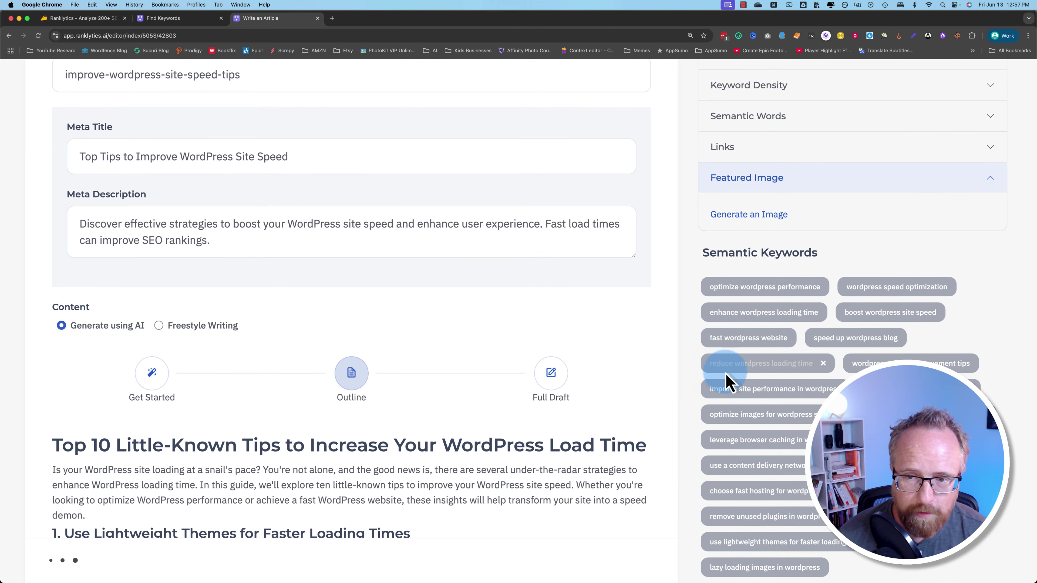
{"action": "scroll", "coordinate": [687, 433], "scroll_direction": "down", "scroll_amount": 12}
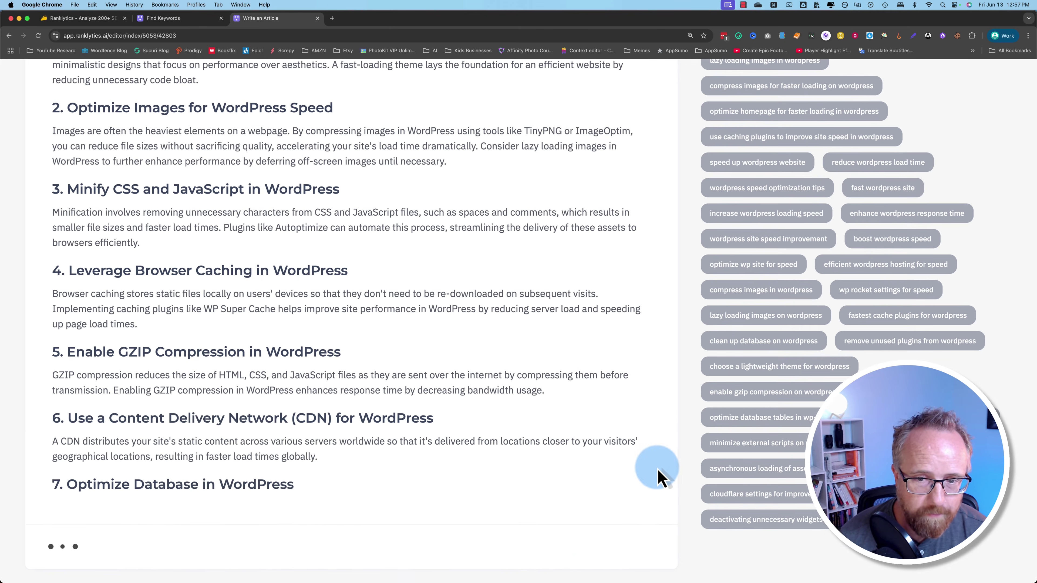
- Examine the generated outline's numbered tip sections and compare their number with the one in the main heading
{"action": "scroll", "coordinate": [669, 468], "scroll_direction": "down", "scroll_amount": 5}
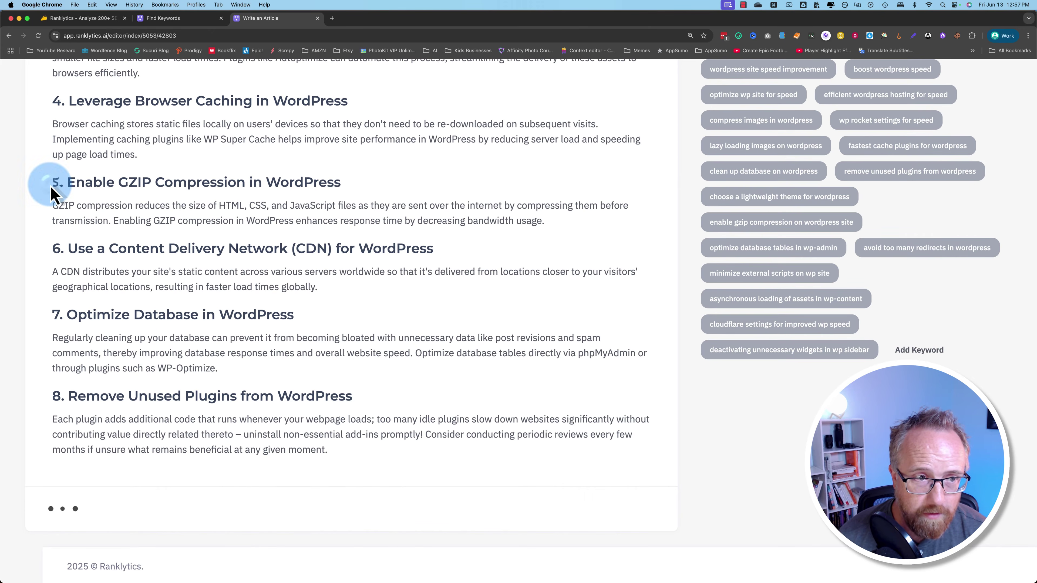
{"action": "left_click_drag", "start_coordinate": [50, 186], "coordinate": [340, 178]}
{"action": "left_click", "coordinate": [337, 209]}
{"action": "left_click_drag", "start_coordinate": [279, 215], "coordinate": [439, 226]}
{"action": "left_click", "coordinate": [423, 255]}
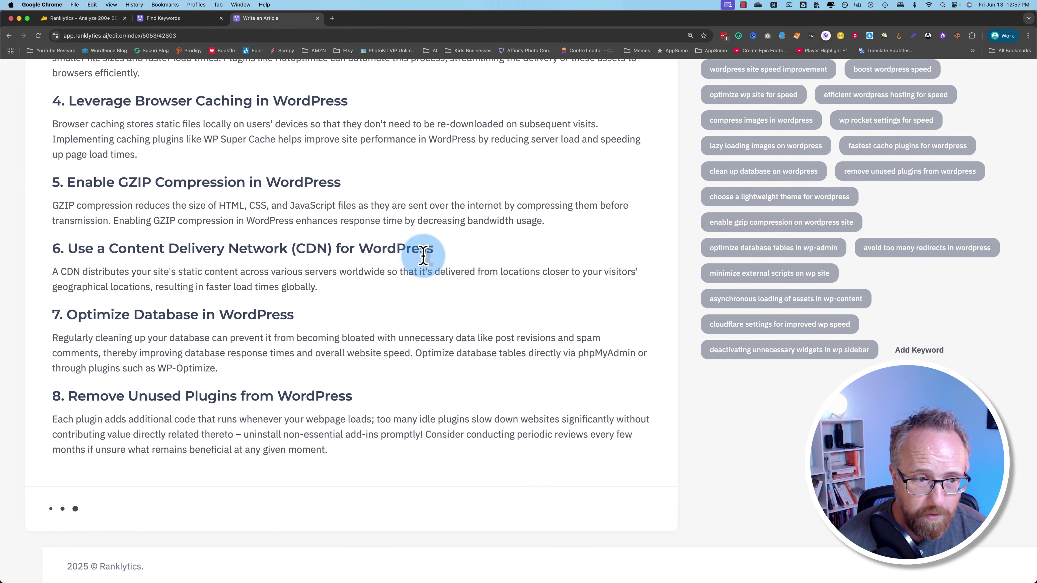
{"action": "scroll", "coordinate": [343, 429], "scroll_direction": "up", "scroll_amount": 10}
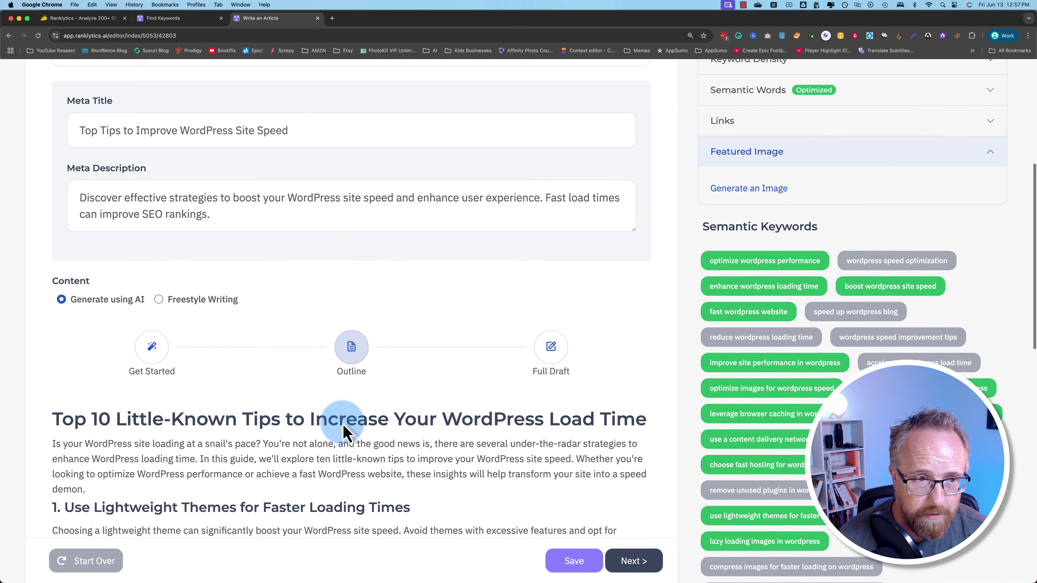
{"action": "scroll", "coordinate": [343, 429], "scroll_direction": "down", "scroll_amount": 5}
{"action": "left_click_drag", "start_coordinate": [51, 266], "coordinate": [115, 266]}
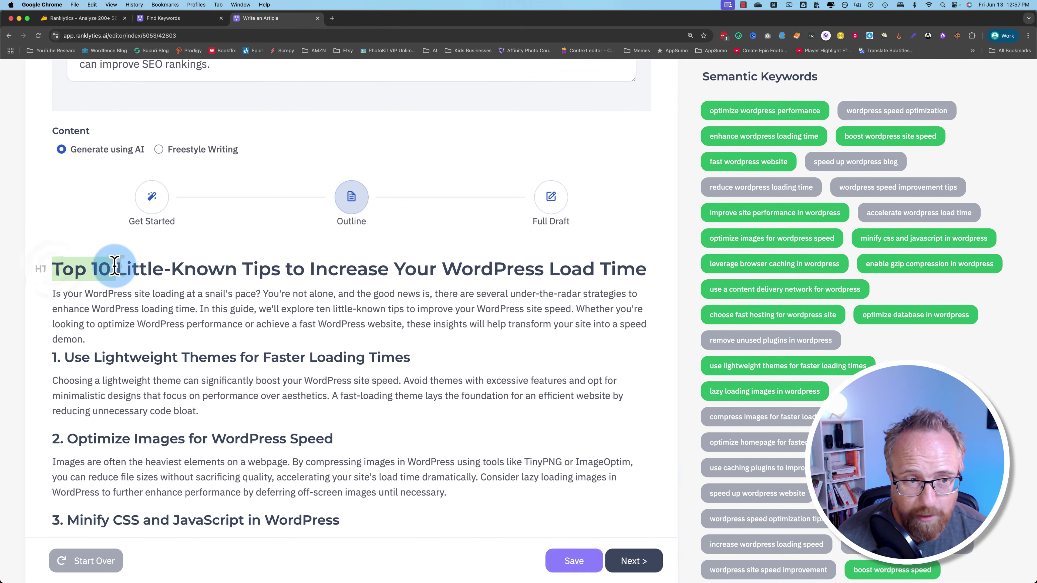
{"action": "scroll", "coordinate": [192, 437], "scroll_direction": "down", "scroll_amount": 10}
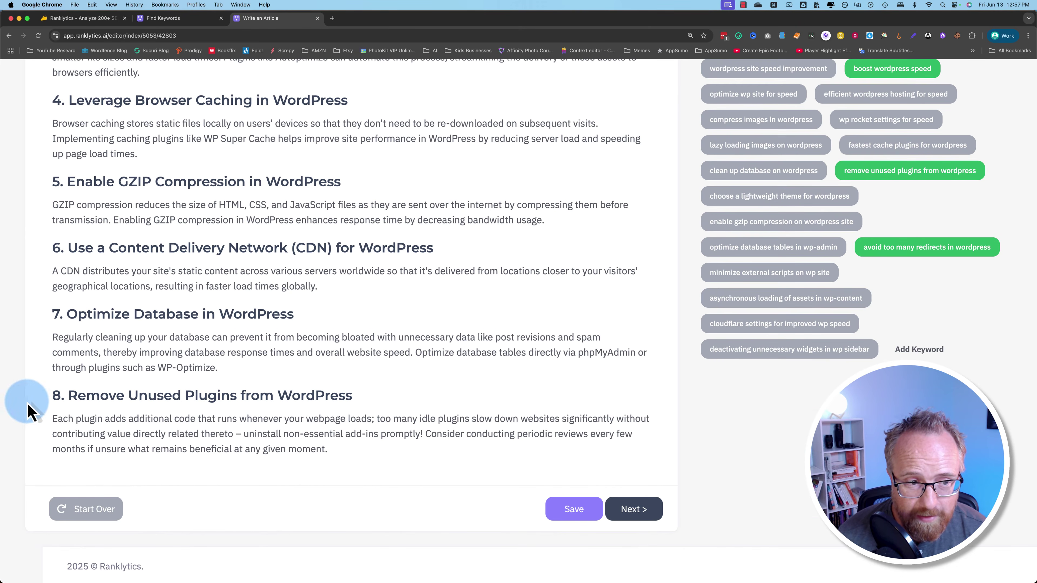
{"action": "scroll", "coordinate": [322, 444], "scroll_direction": "up", "scroll_amount": 5}
{"action": "scroll", "coordinate": [323, 444], "scroll_direction": "up", "scroll_amount": 10}
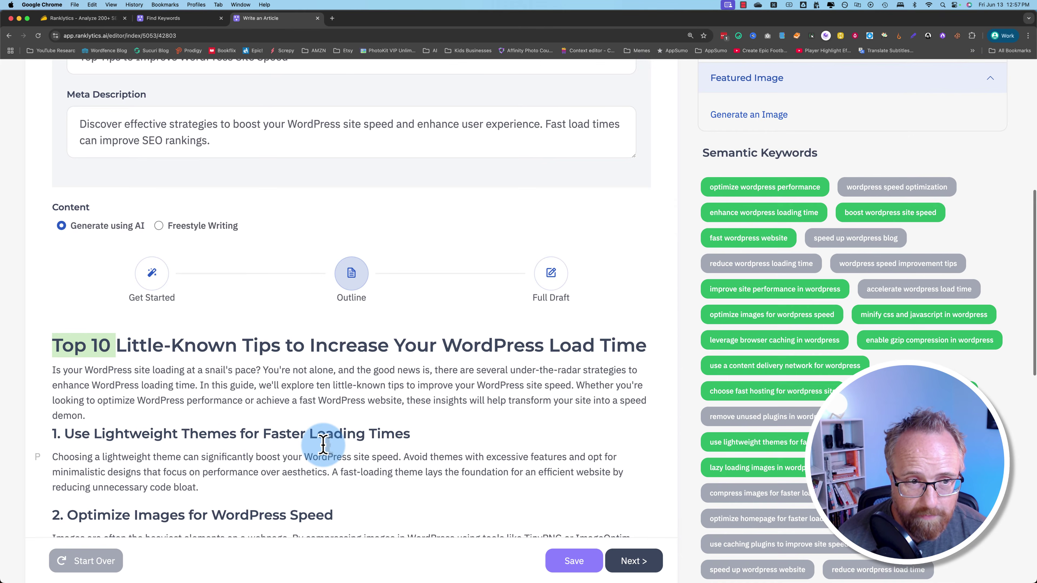
- Change the article's title to "Top 8 Little-Known Tips to Increase Your WordPress Load Time"
{"action": "scroll", "coordinate": [324, 453], "scroll_direction": "down", "scroll_amount": 3}
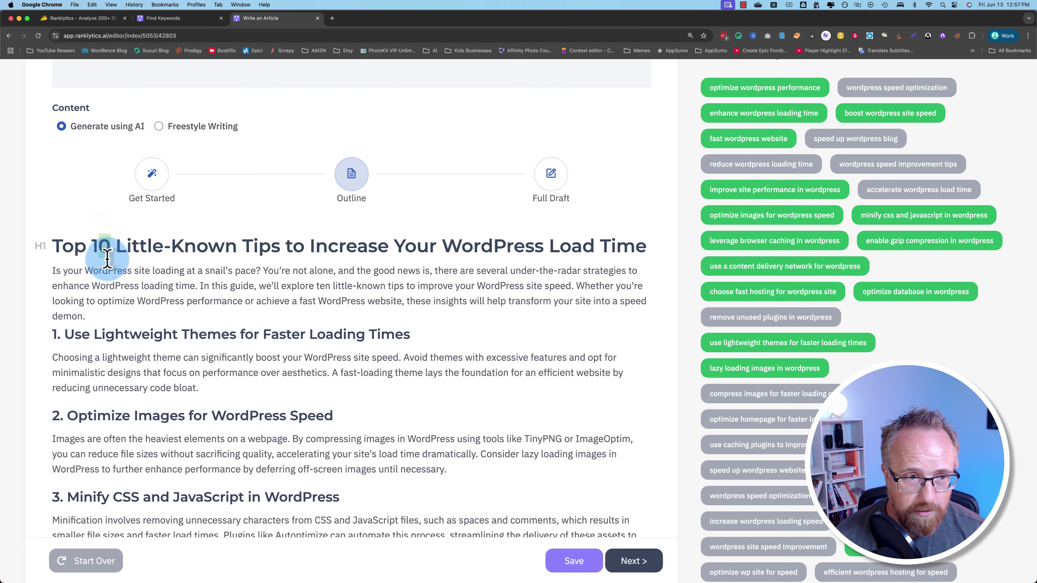
{"action": "scroll", "coordinate": [108, 258], "scroll_direction": "up", "scroll_amount": 7}
{"action": "scroll", "coordinate": [178, 236], "scroll_direction": "up", "scroll_amount": 2}
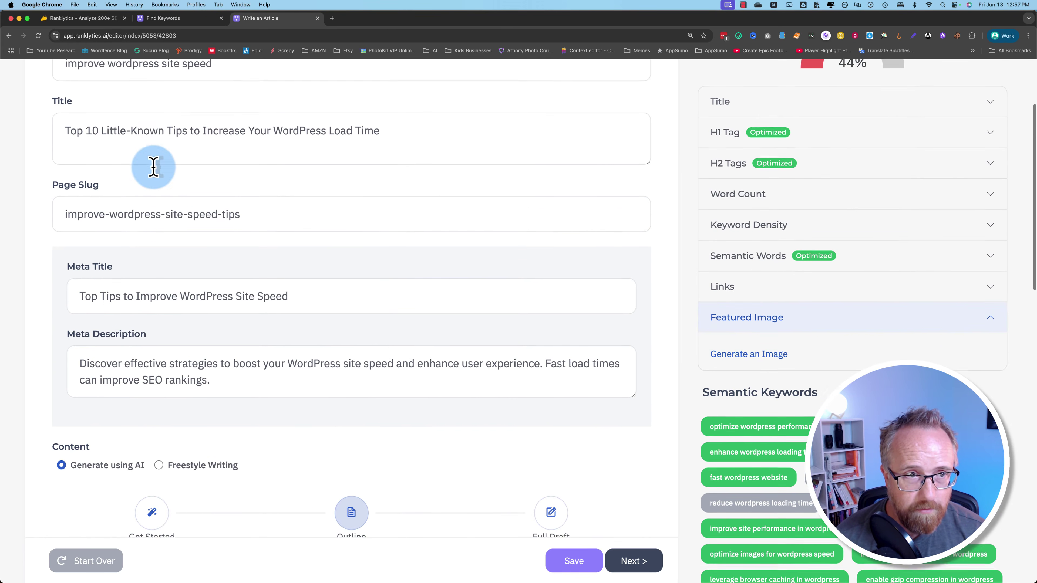
{"action": "scroll", "coordinate": [153, 167], "scroll_direction": "up", "scroll_amount": 1}
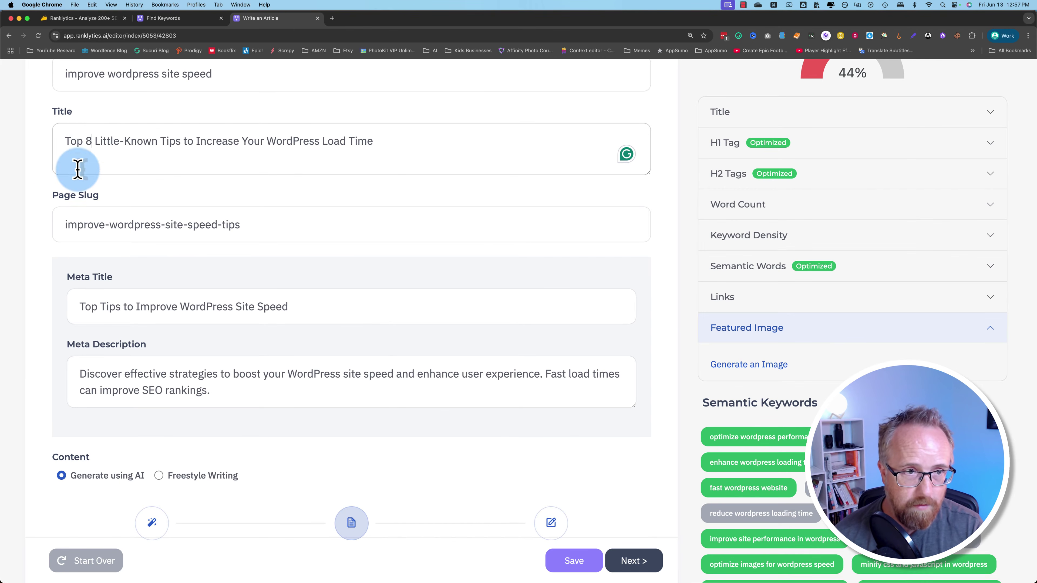
- Try adding the line "This is more text!" below the Remove Unused Plugins paragraph, and delete the line again
{"action": "scroll", "coordinate": [90, 431], "scroll_direction": "down", "scroll_amount": 5}
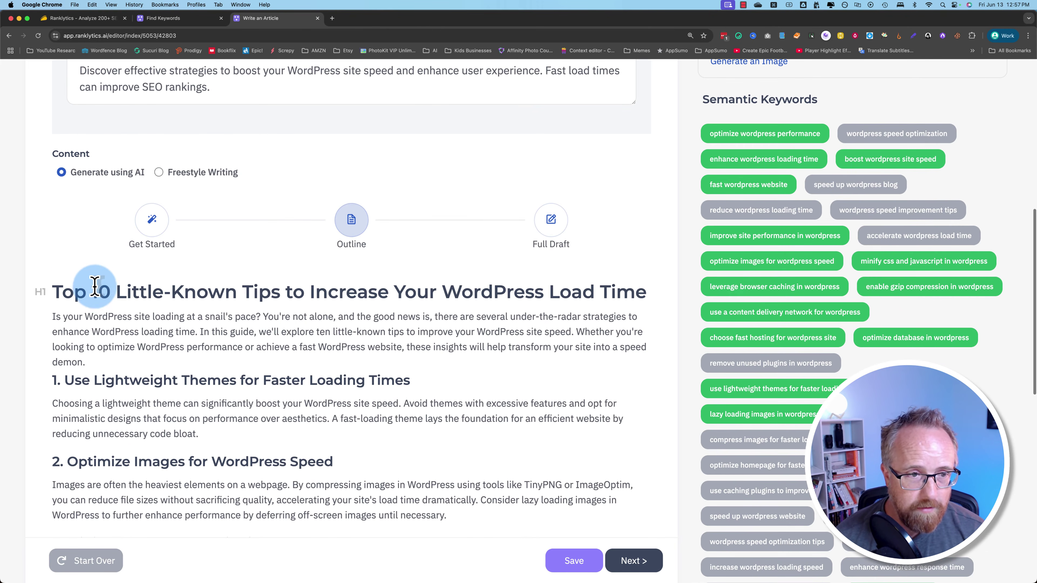
{"action": "scroll", "coordinate": [209, 359], "scroll_direction": "down", "scroll_amount": 9}
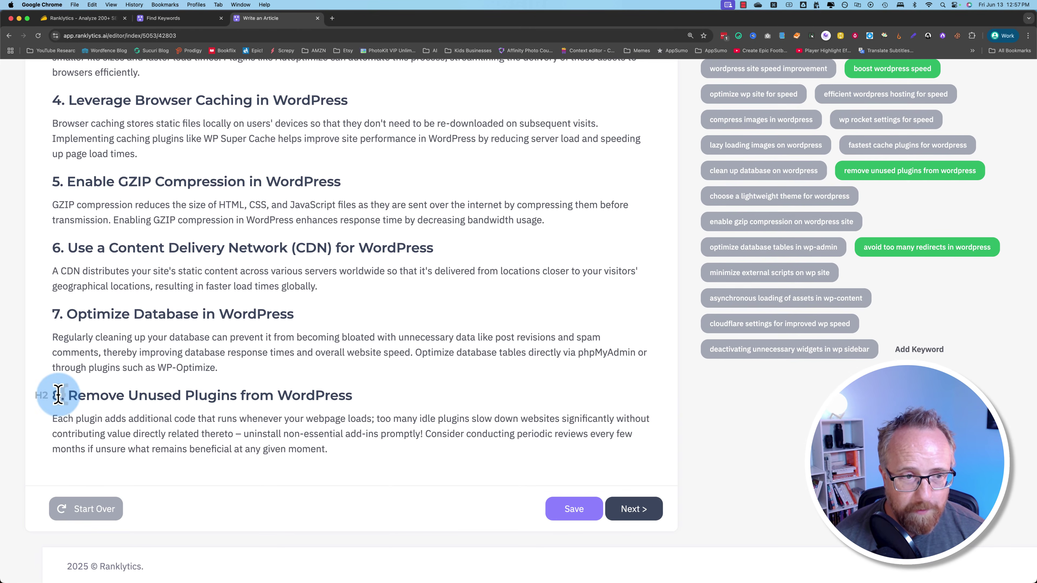
{"action": "left_click", "coordinate": [86, 391]}
{"action": "left_click", "coordinate": [338, 449]}
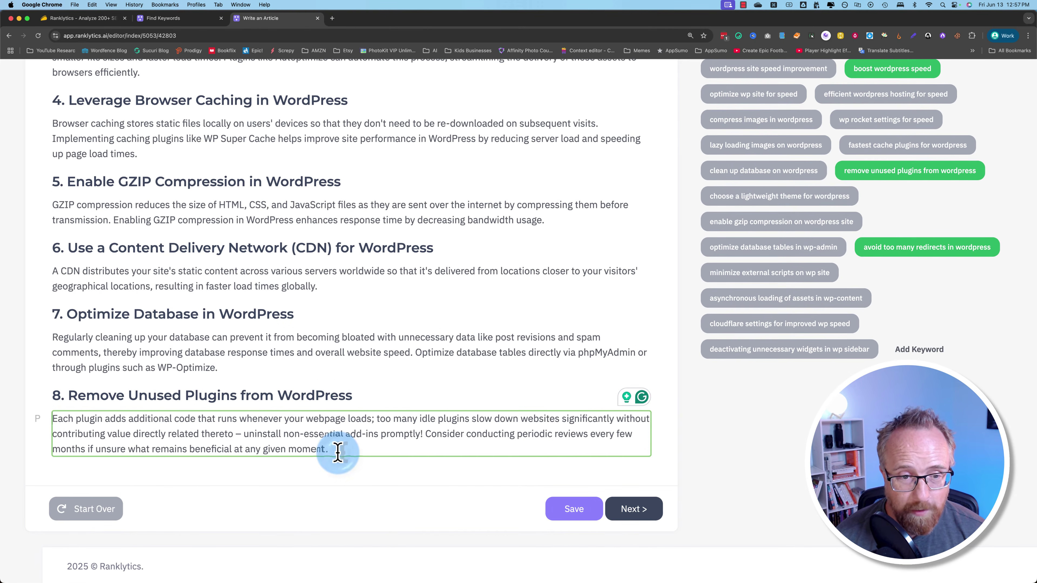
{"action": "key", "text": "shift+Return"}
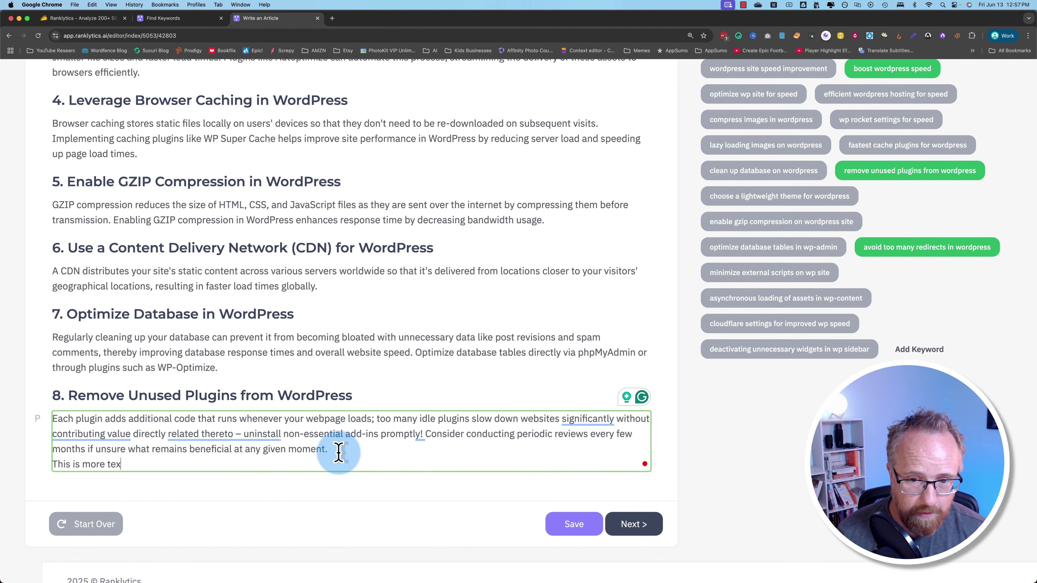
{"action": "scroll", "coordinate": [391, 391], "scroll_direction": "up", "scroll_amount": 20}
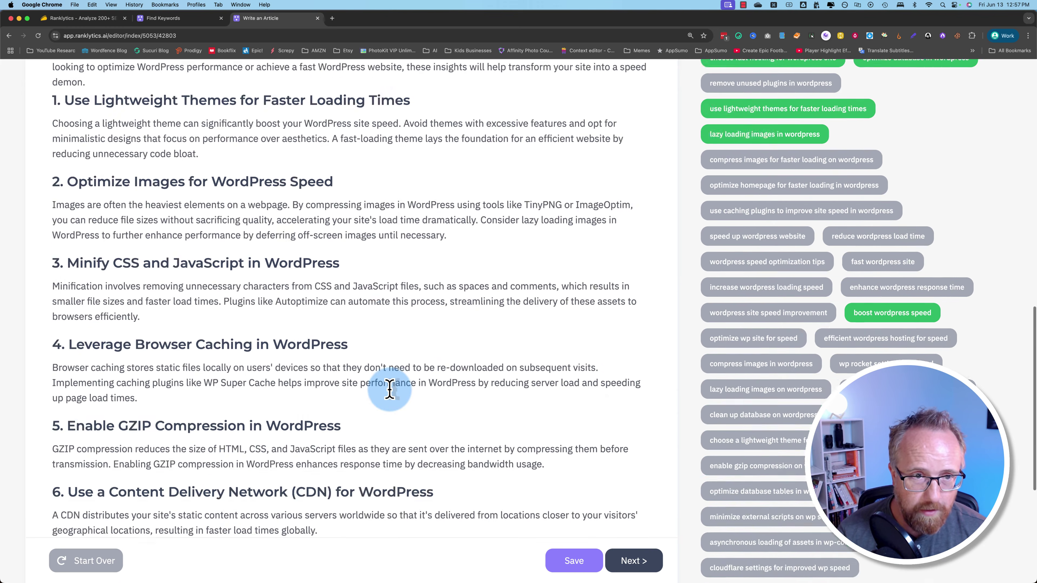
{"action": "scroll", "coordinate": [322, 453], "scroll_direction": "down", "scroll_amount": 5}
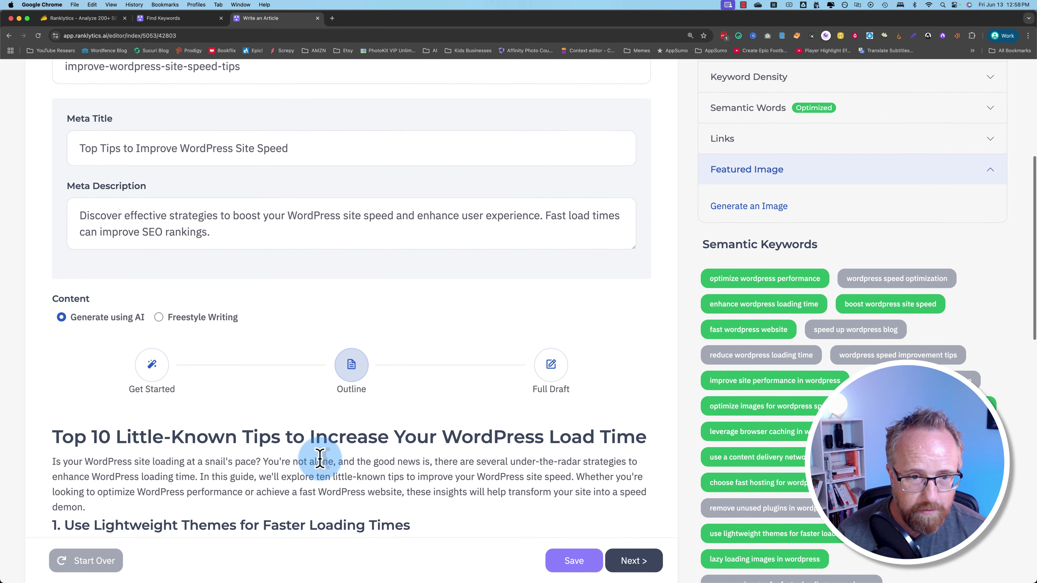
{"action": "scroll", "coordinate": [245, 466], "scroll_direction": "down", "scroll_amount": 20}
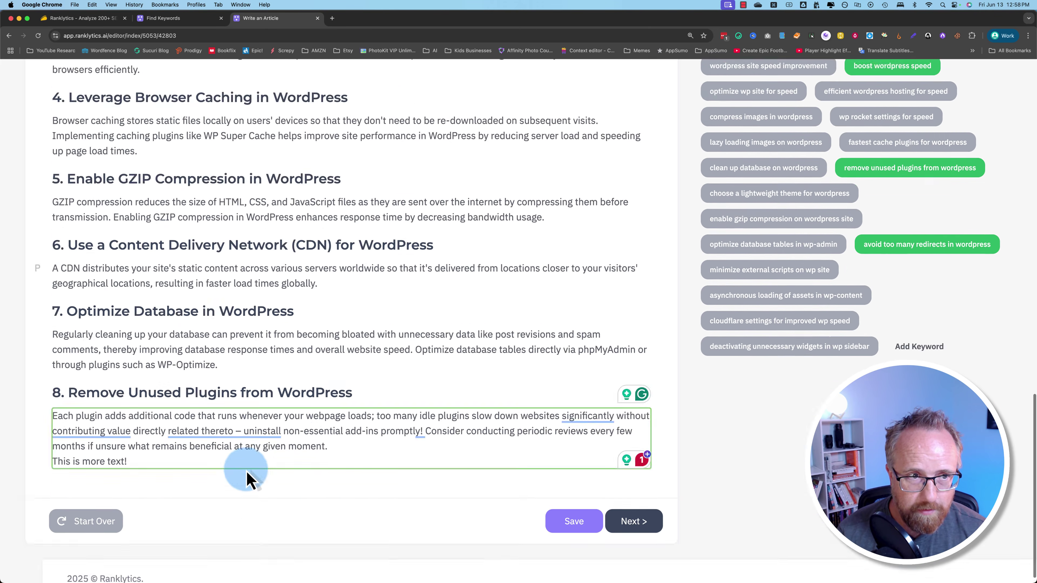
{"action": "left_click", "coordinate": [310, 451]}
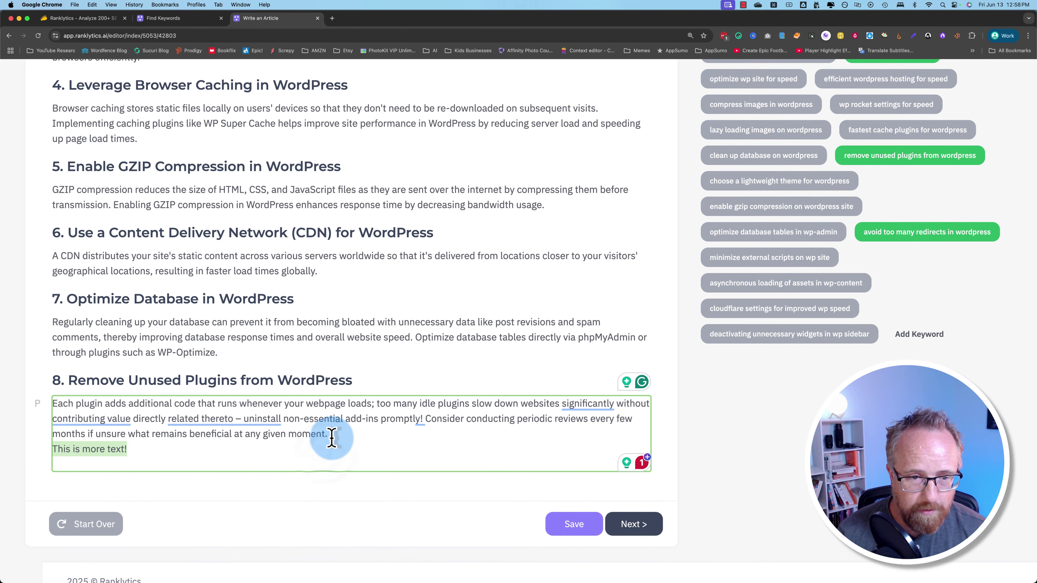
- Try the Freestyle Writing content mode and return to Generate using AI
{"action": "scroll", "coordinate": [331, 435], "scroll_direction": "up", "scroll_amount": 20}
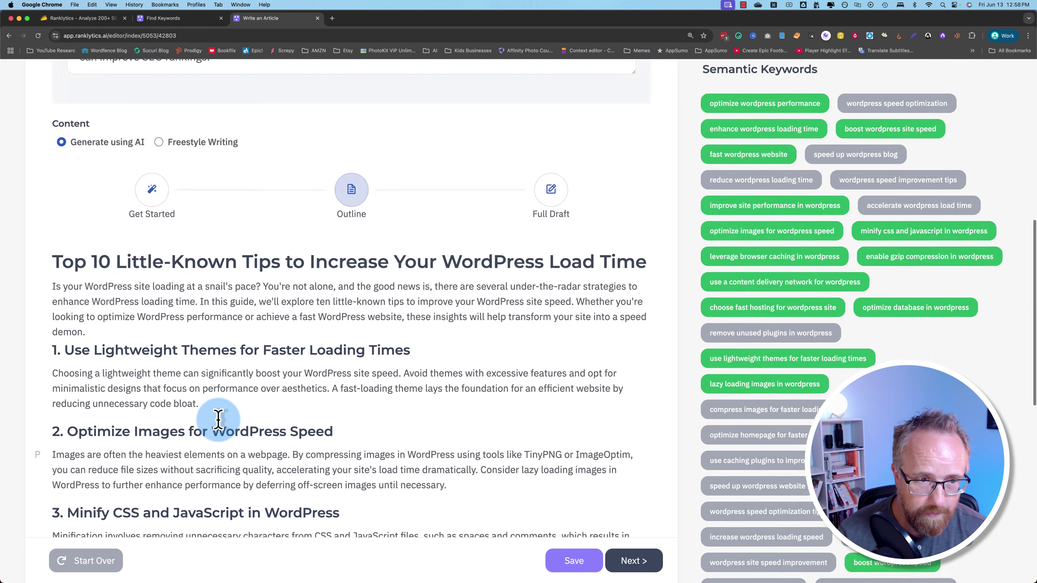
{"action": "scroll", "coordinate": [218, 419], "scroll_direction": "up", "scroll_amount": 8}
{"action": "scroll", "coordinate": [218, 431], "scroll_direction": "down", "scroll_amount": 4}
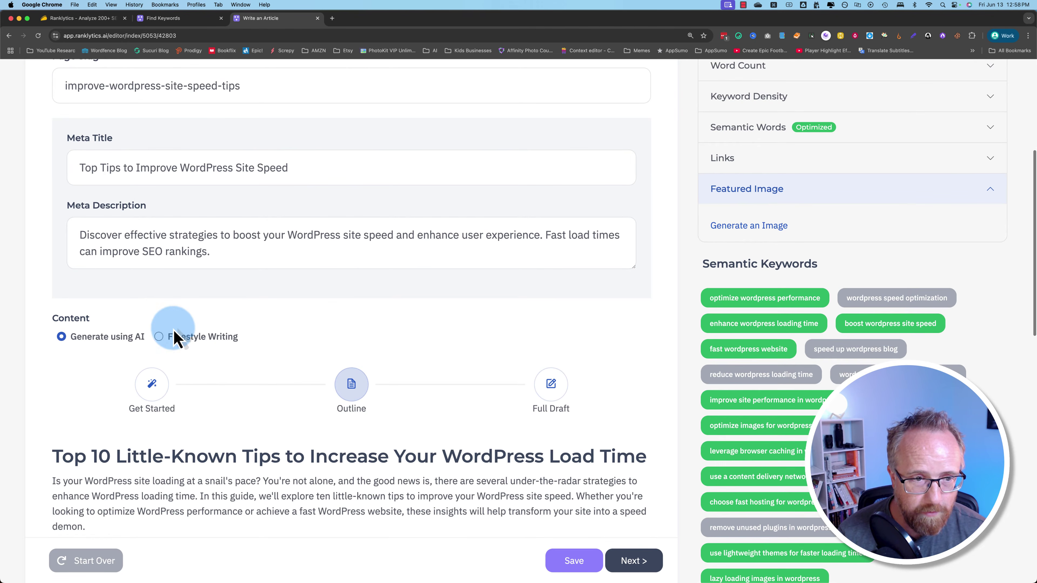
{"action": "left_click", "coordinate": [160, 337]}
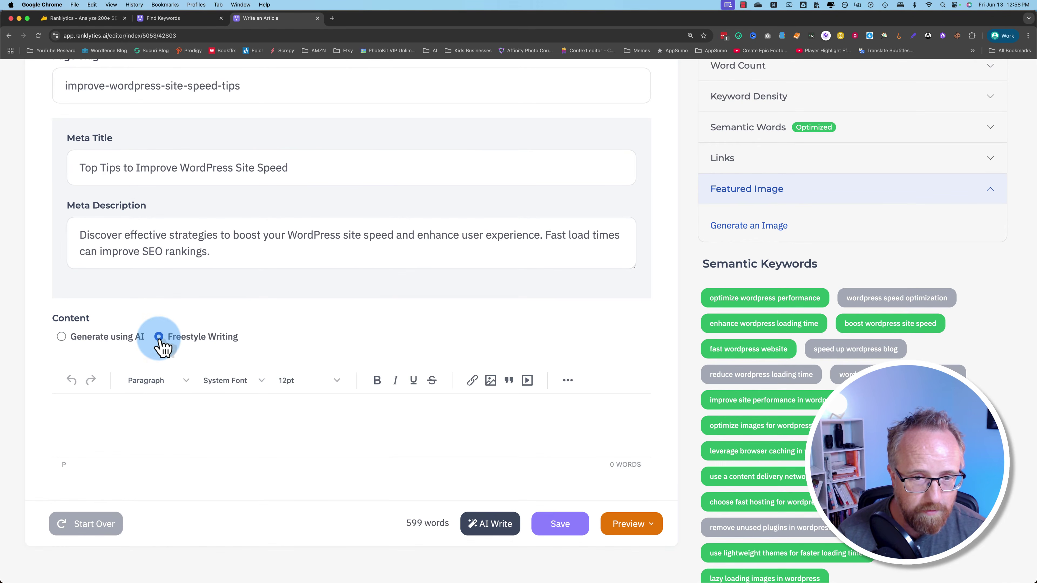
{"action": "left_click", "coordinate": [62, 337]}
- Check the outline's final "Remove Unused Plugins from WordPress" section and return to the start of the outline
{"action": "scroll", "coordinate": [72, 465], "scroll_direction": "down", "scroll_amount": 10}
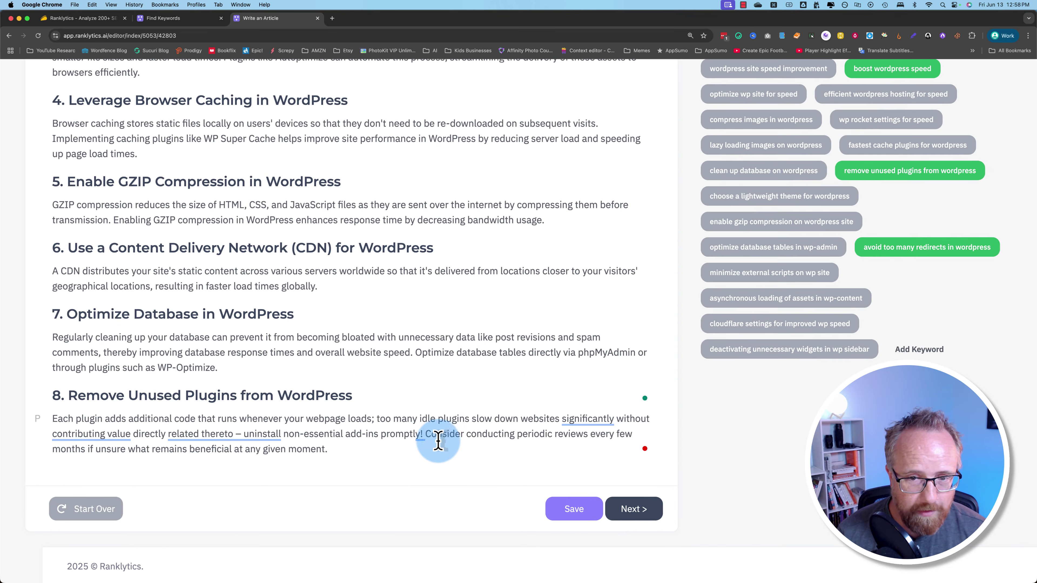
{"action": "left_click", "coordinate": [358, 396]}
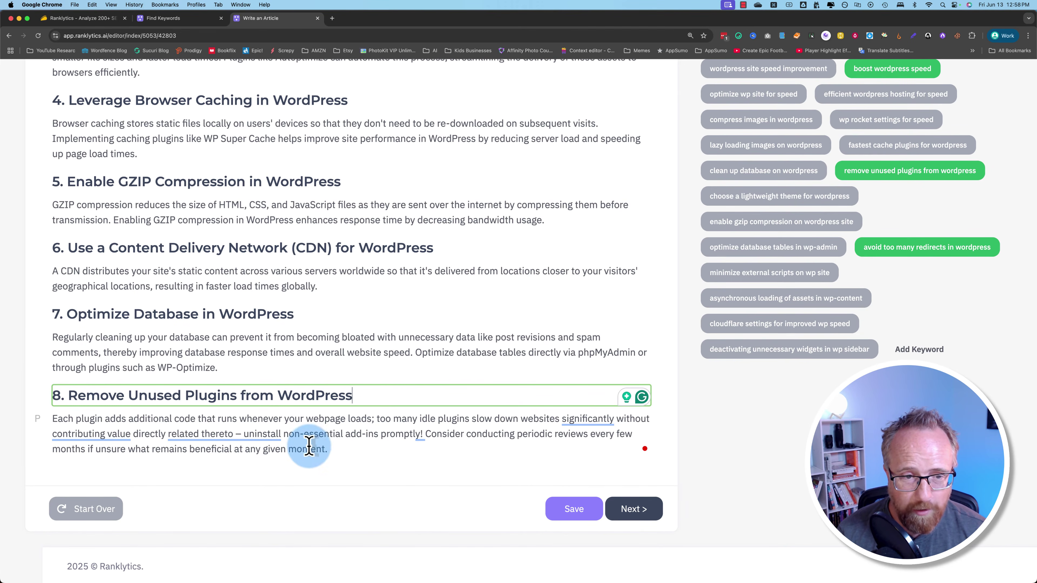
{"action": "scroll", "coordinate": [302, 441], "scroll_direction": "up", "scroll_amount": 15}
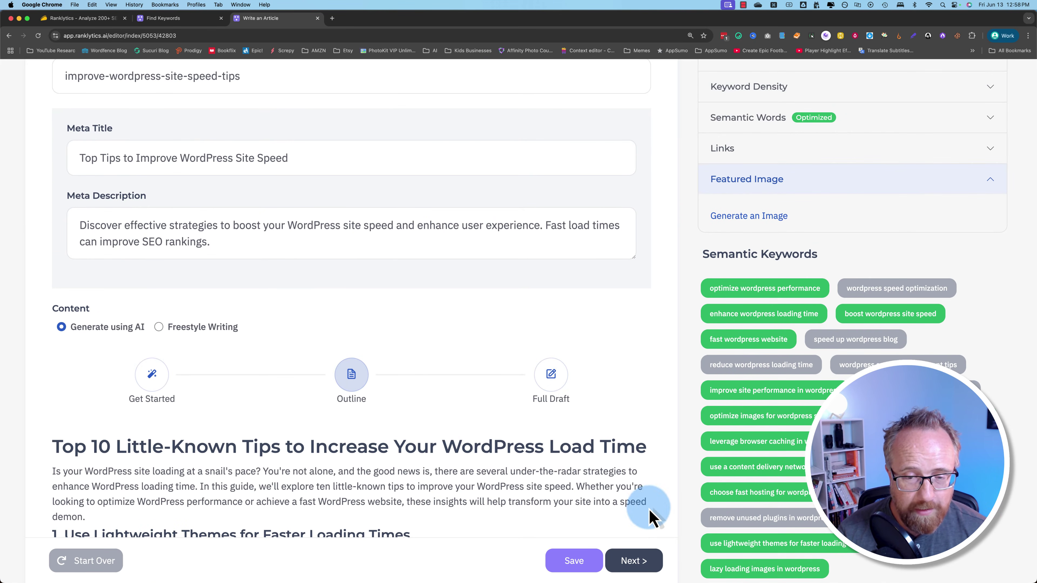
- Generate the full article draft from the outline and check its introduction and first section
{"action": "scroll", "coordinate": [649, 565], "scroll_direction": "down", "scroll_amount": 15}
{"action": "scroll", "coordinate": [679, 500], "scroll_direction": "up", "scroll_amount": 6}
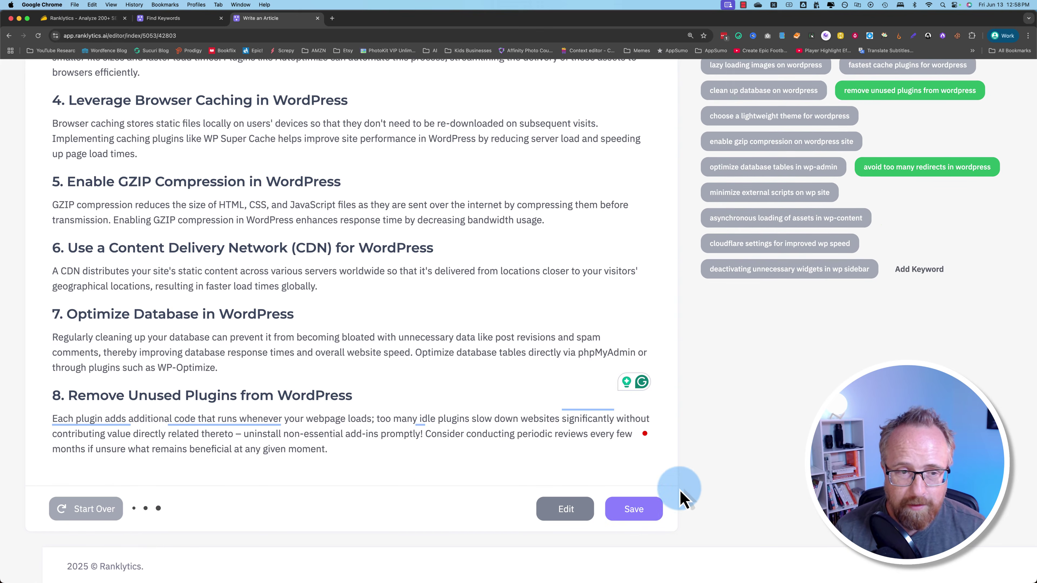
{"action": "scroll", "coordinate": [685, 505], "scroll_direction": "up", "scroll_amount": 5}
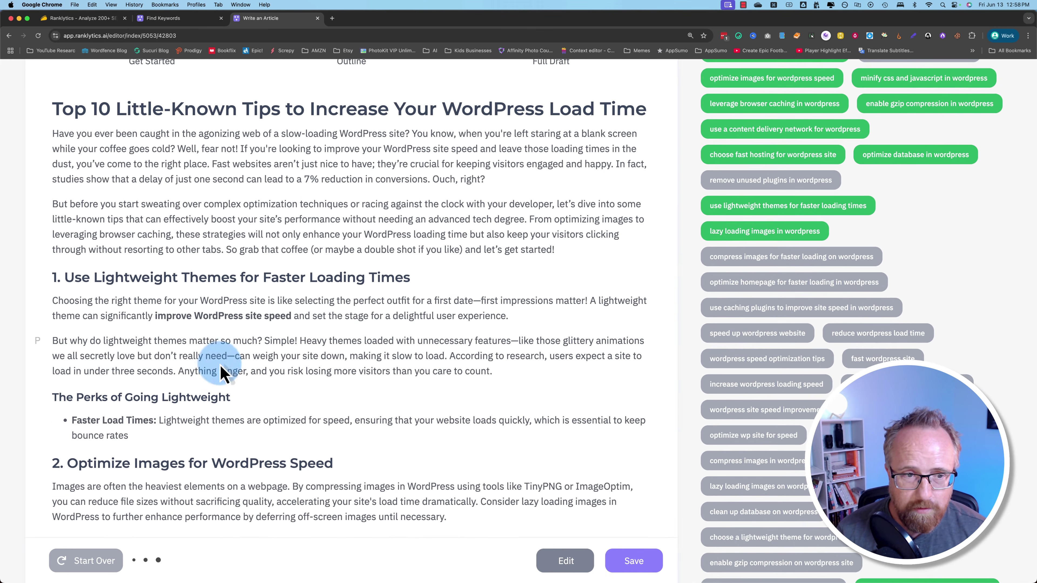
{"action": "scroll", "coordinate": [698, 300], "scroll_direction": "up", "scroll_amount": 2}
{"action": "scroll", "coordinate": [698, 300], "scroll_direction": "up", "scroll_amount": 3}
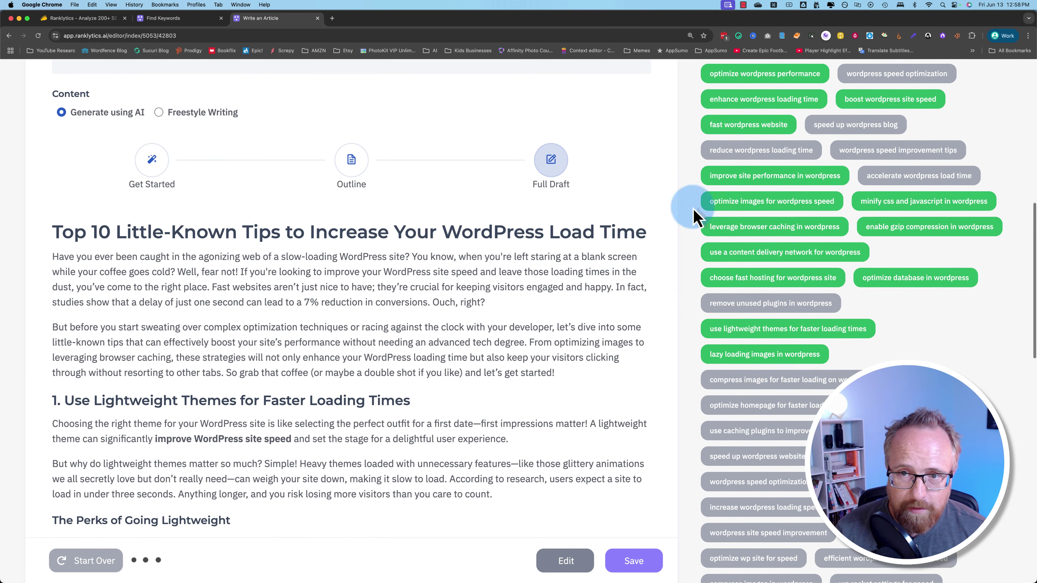
- Follow the draft as it is written, from the lightweight themes section down to the final section on removing unused plugins
{"action": "scroll", "coordinate": [698, 360], "scroll_direction": "down", "scroll_amount": 12}
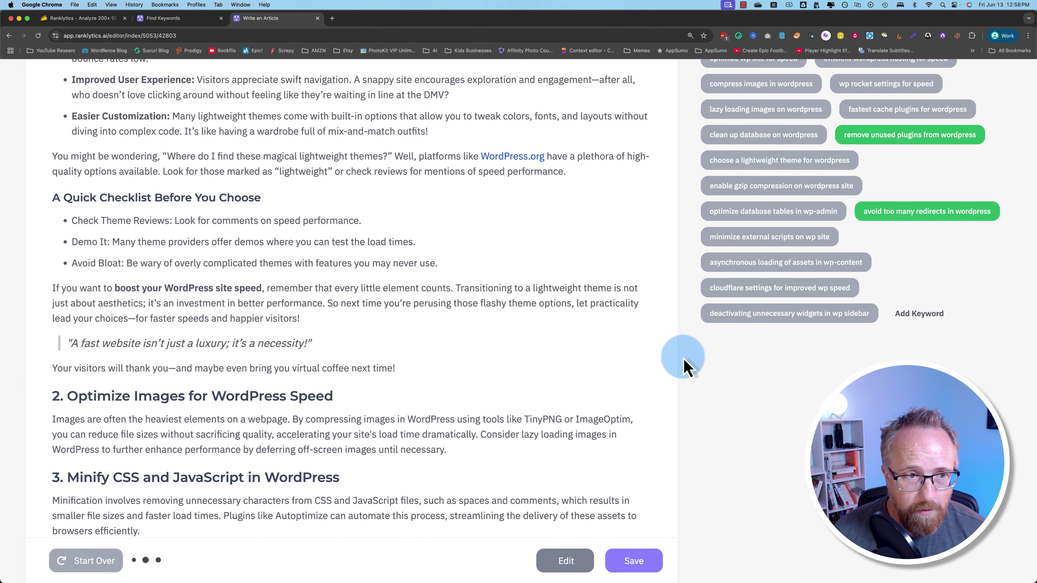
{"action": "scroll", "coordinate": [686, 366], "scroll_direction": "down", "scroll_amount": 10}
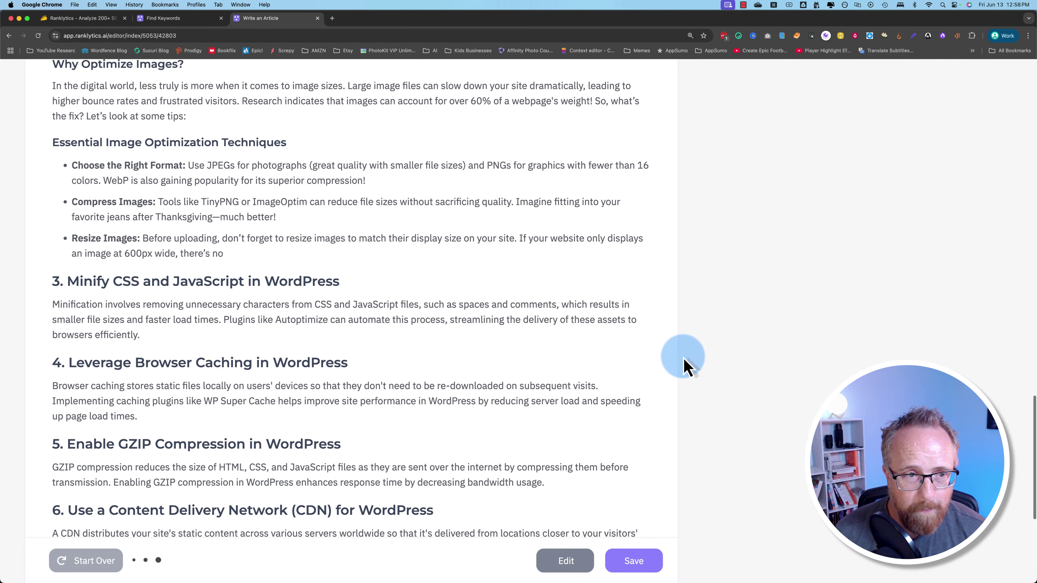
{"action": "scroll", "coordinate": [687, 366], "scroll_direction": "down", "scroll_amount": 2}
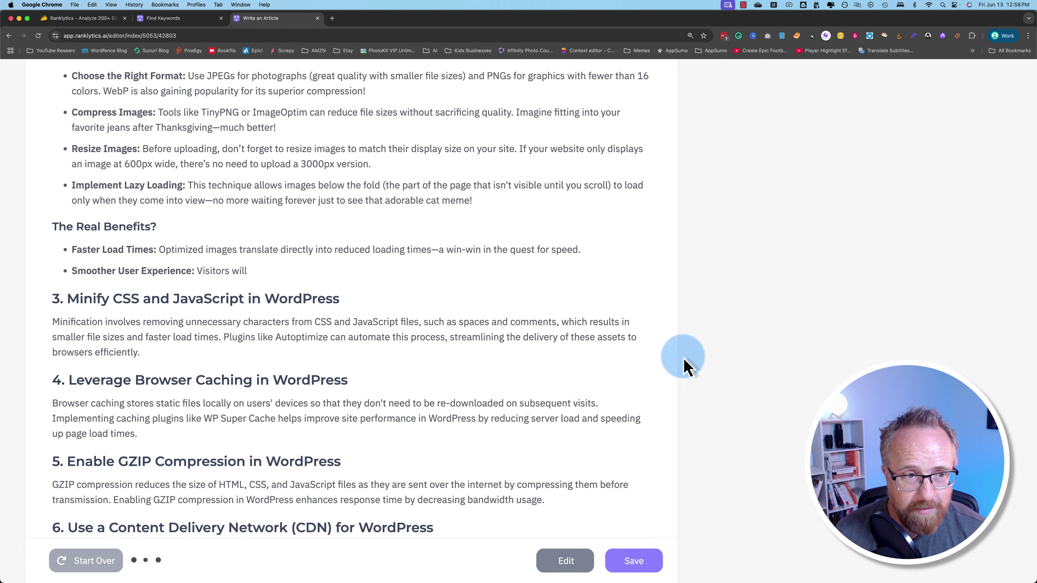
{"action": "scroll", "coordinate": [687, 367], "scroll_direction": "down", "scroll_amount": 3}
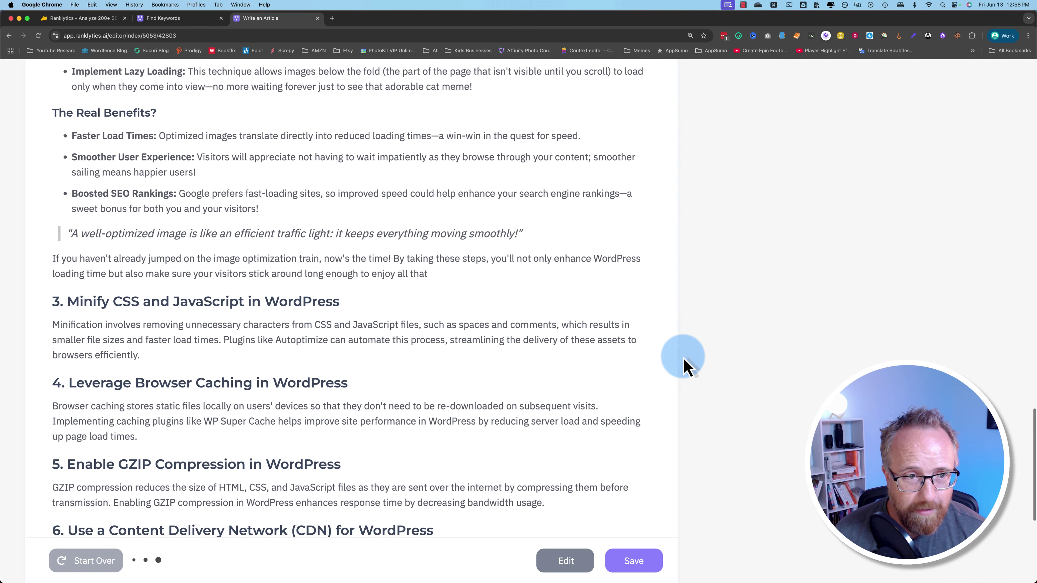
{"action": "scroll", "coordinate": [684, 361], "scroll_direction": "down", "scroll_amount": 5}
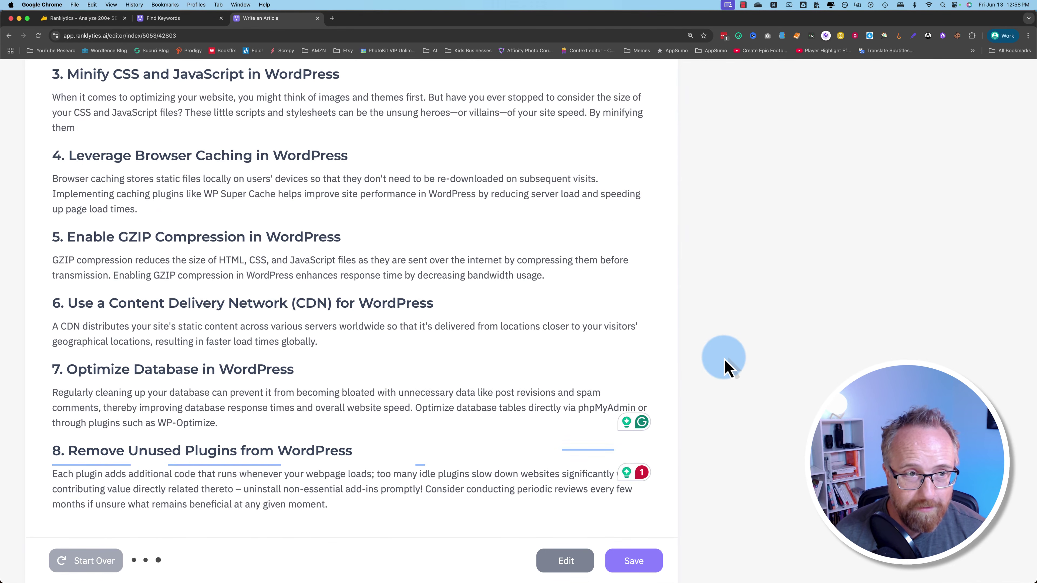
{"action": "scroll", "coordinate": [723, 365], "scroll_direction": "down", "scroll_amount": 5}
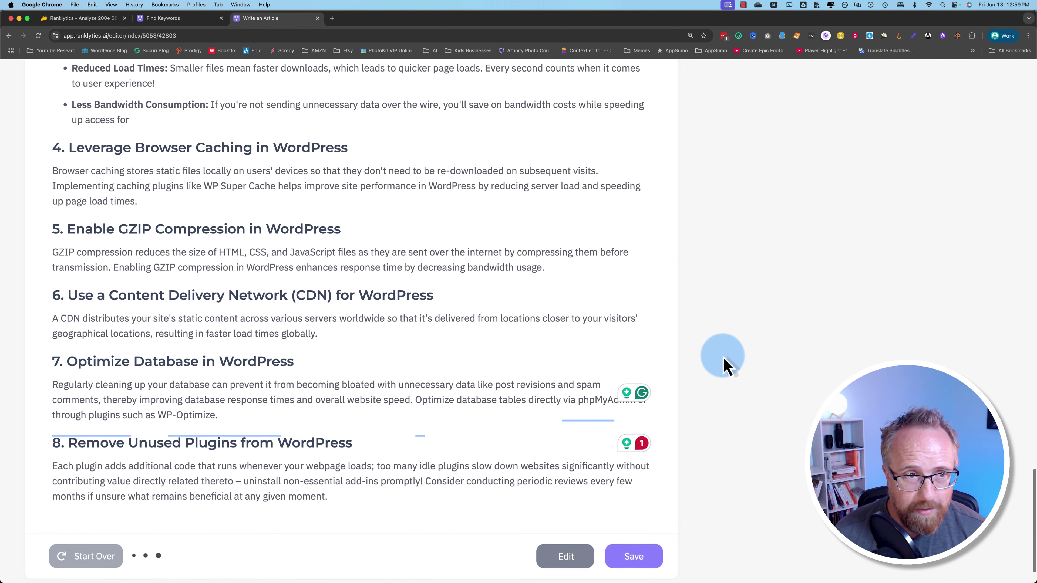
{"action": "scroll", "coordinate": [722, 357], "scroll_direction": "down", "scroll_amount": 2}
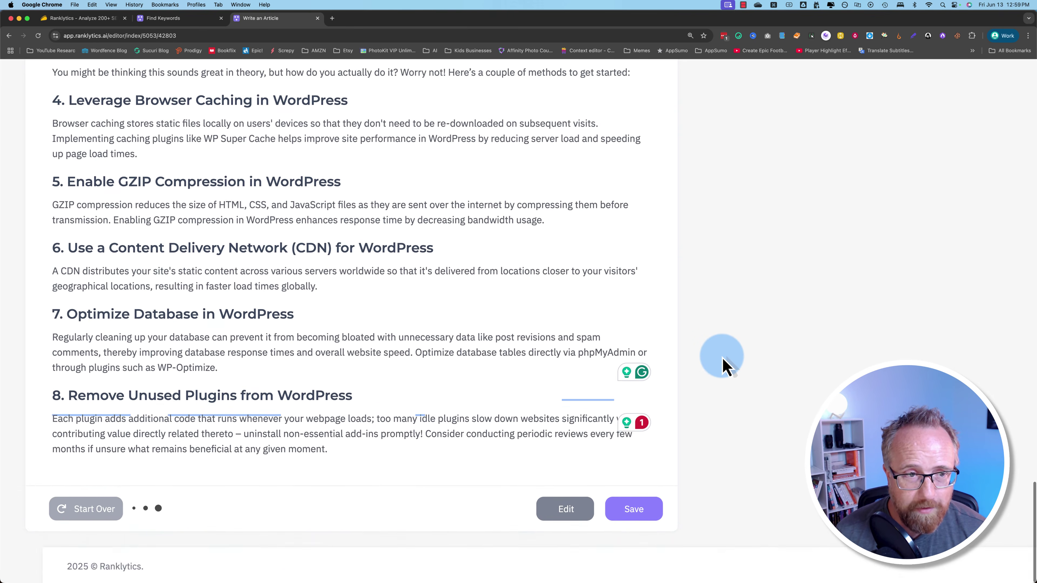
{"action": "scroll", "coordinate": [722, 357], "scroll_direction": "down", "scroll_amount": 2}
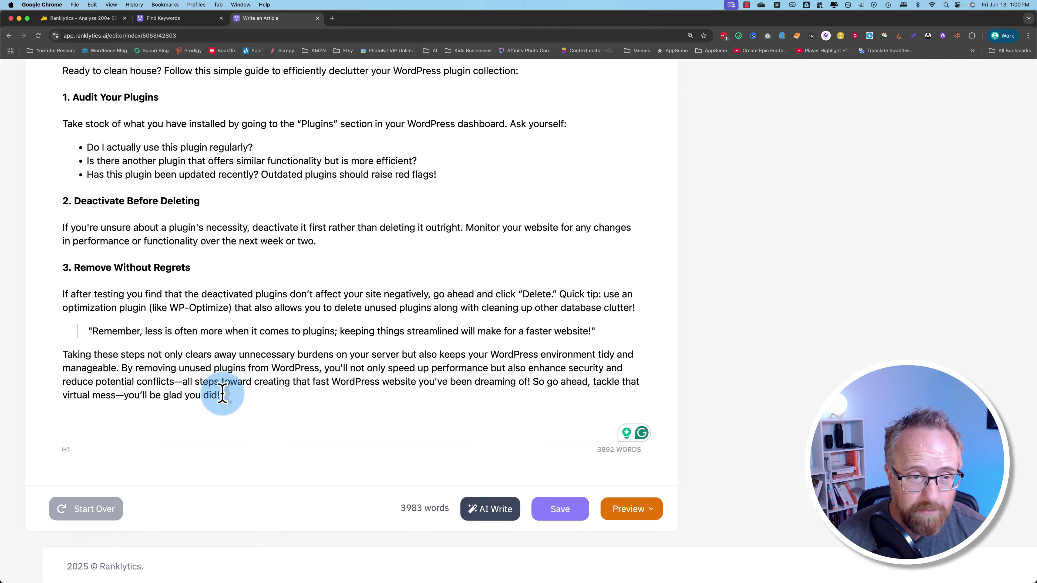
- Check the element types of the headings, bullet list and quote in the draft's "Remove Unused Plugins from WordPress" section
{"action": "scroll", "coordinate": [223, 395], "scroll_direction": "up", "scroll_amount": 1}
{"action": "left_click", "coordinate": [67, 282]}
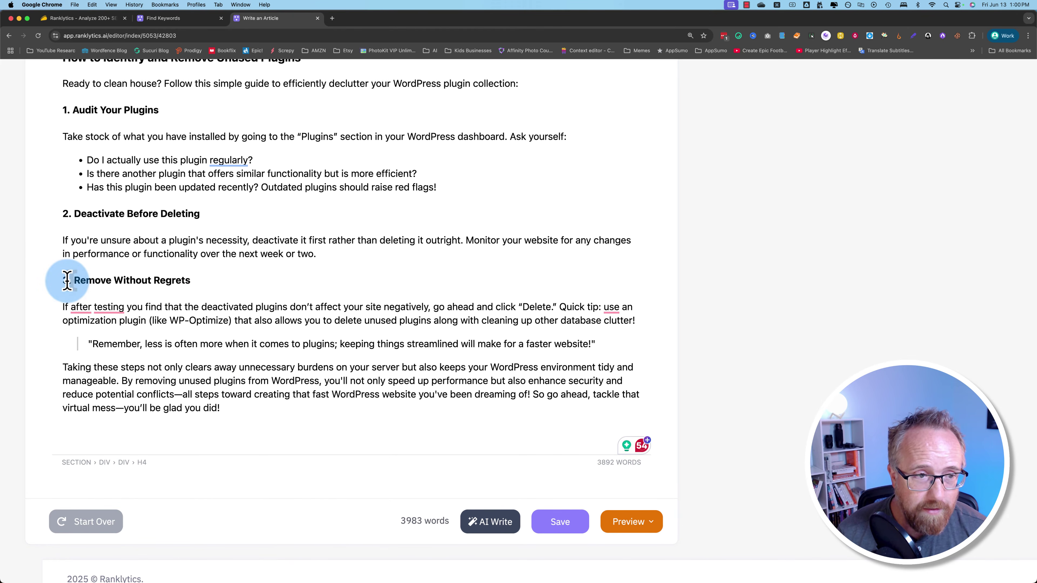
{"action": "scroll", "coordinate": [138, 315], "scroll_direction": "up", "scroll_amount": 12}
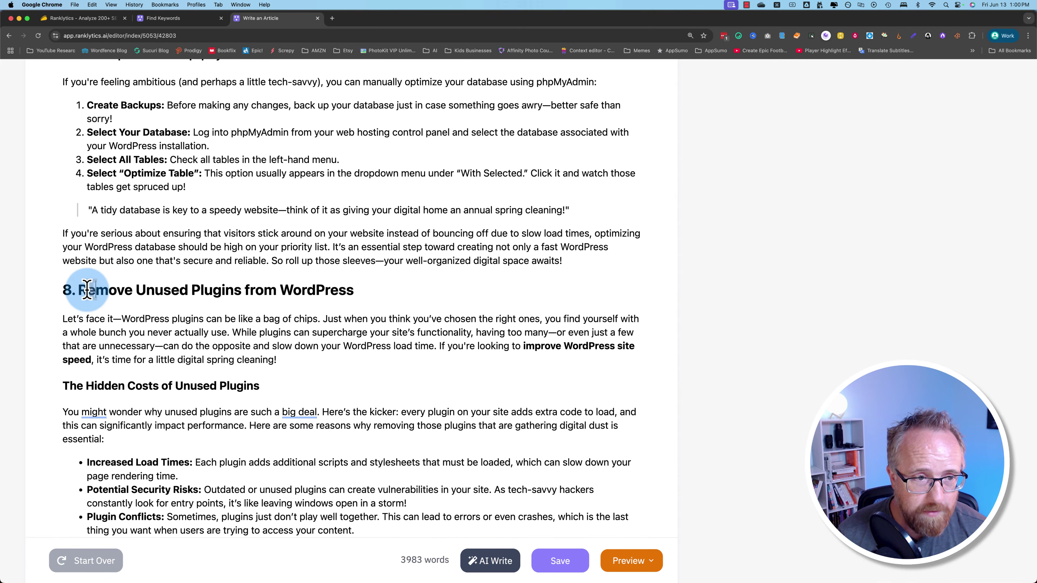
{"action": "scroll", "coordinate": [115, 417], "scroll_direction": "down", "scroll_amount": 12}
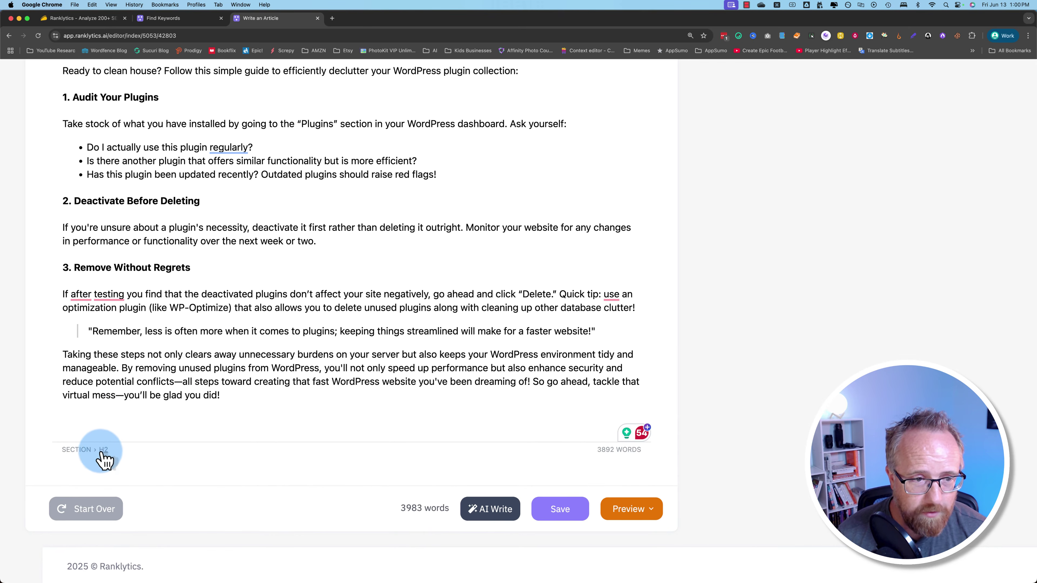
{"action": "scroll", "coordinate": [107, 441], "scroll_direction": "up", "scroll_amount": 7}
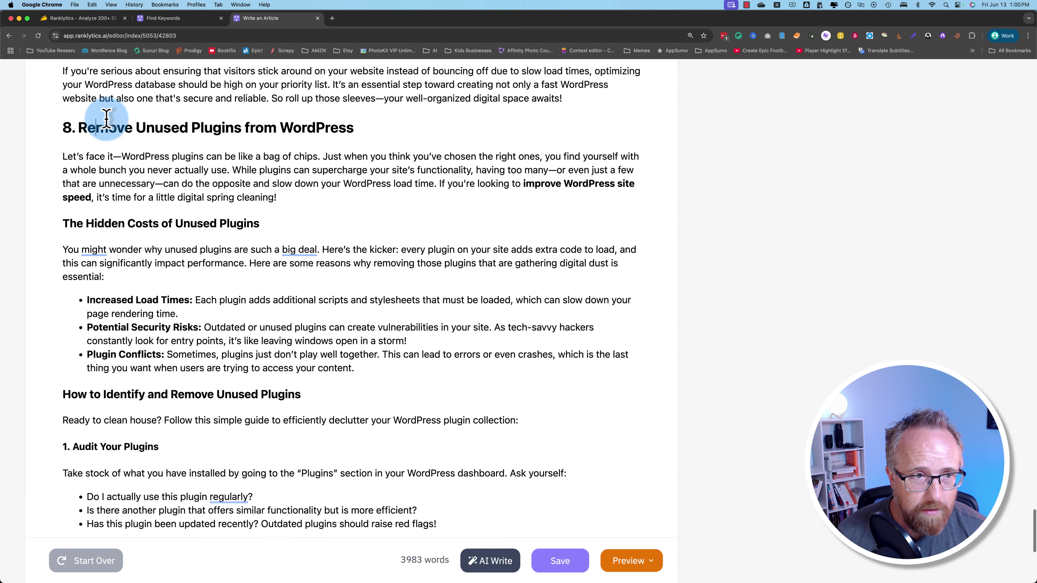
{"action": "scroll", "coordinate": [104, 425], "scroll_direction": "down", "scroll_amount": 9}
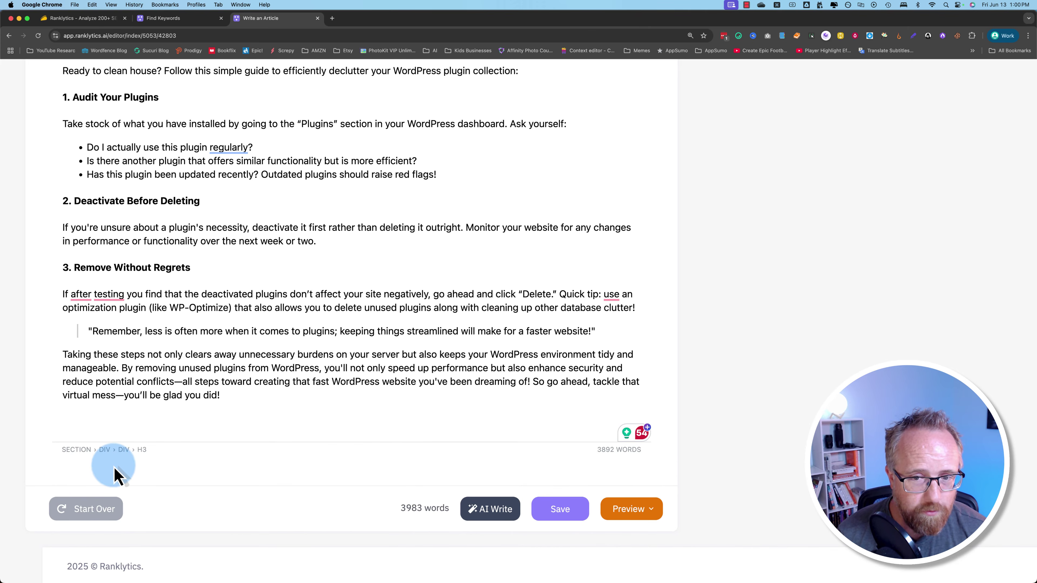
{"action": "scroll", "coordinate": [158, 360], "scroll_direction": "up", "scroll_amount": 8}
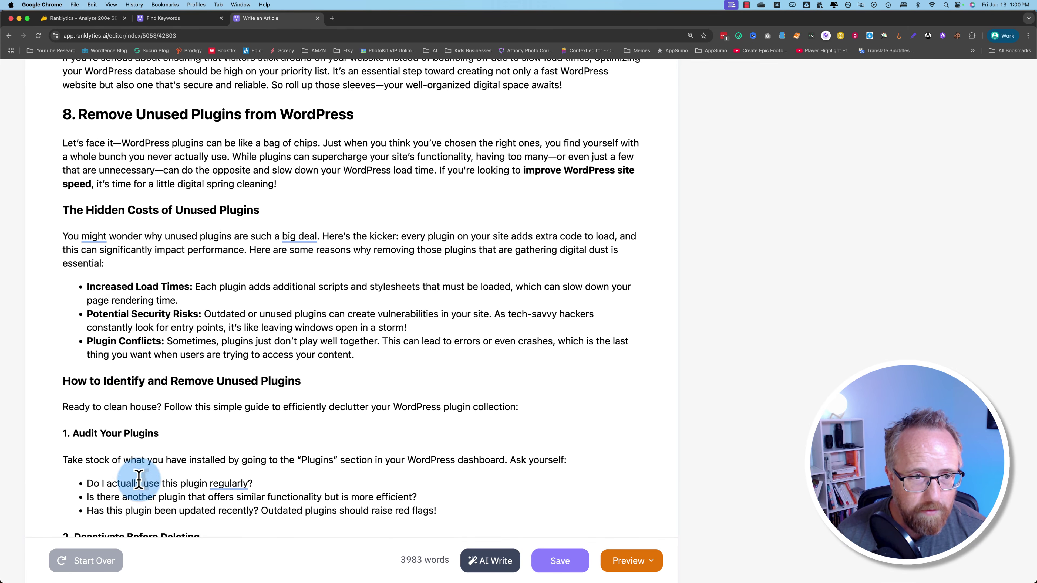
{"action": "scroll", "coordinate": [139, 478], "scroll_direction": "down", "scroll_amount": 8}
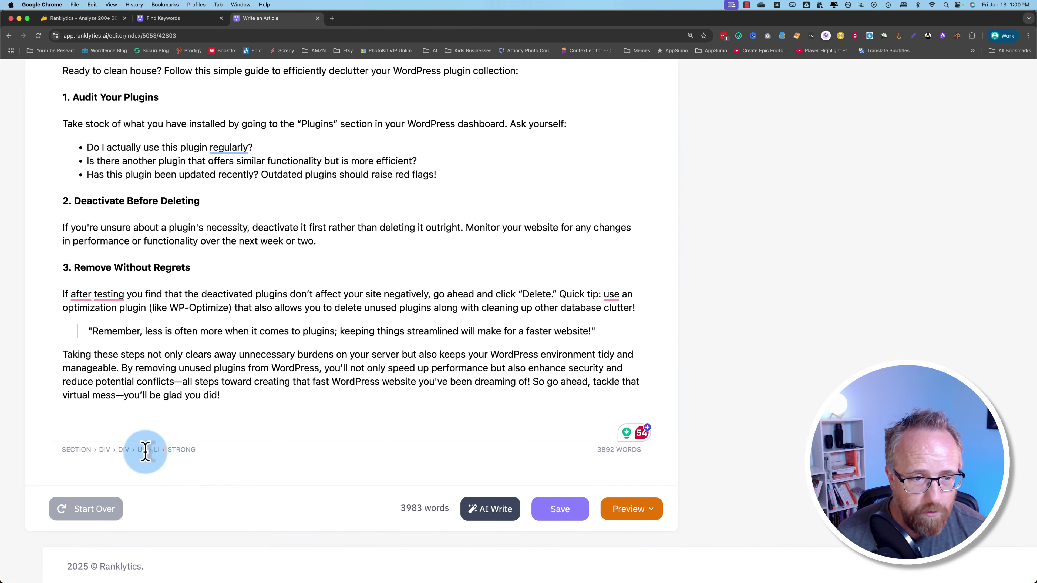
{"action": "scroll", "coordinate": [161, 369], "scroll_direction": "up", "scroll_amount": 7}
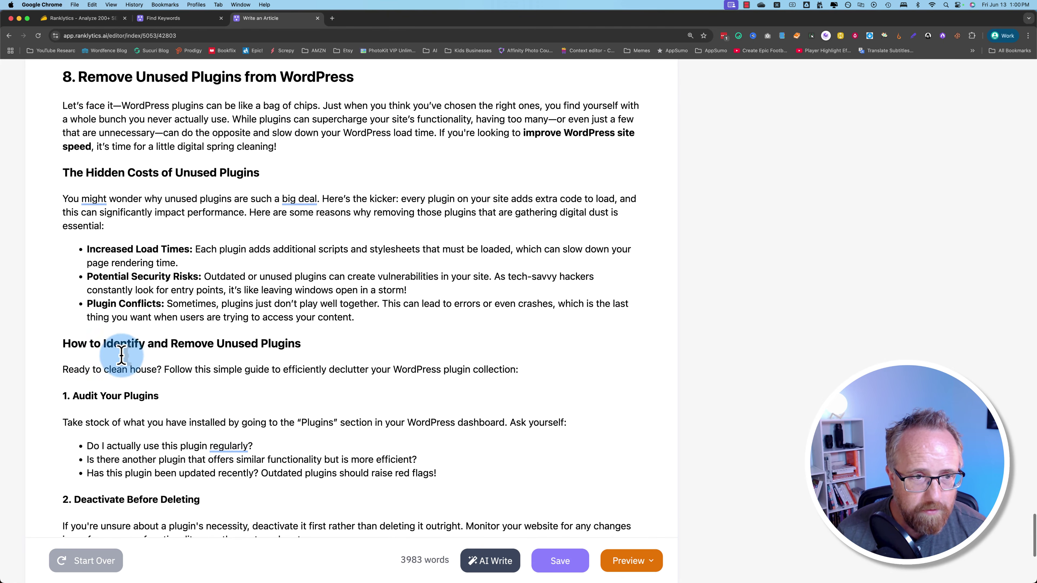
{"action": "scroll", "coordinate": [123, 443], "scroll_direction": "down", "scroll_amount": 7}
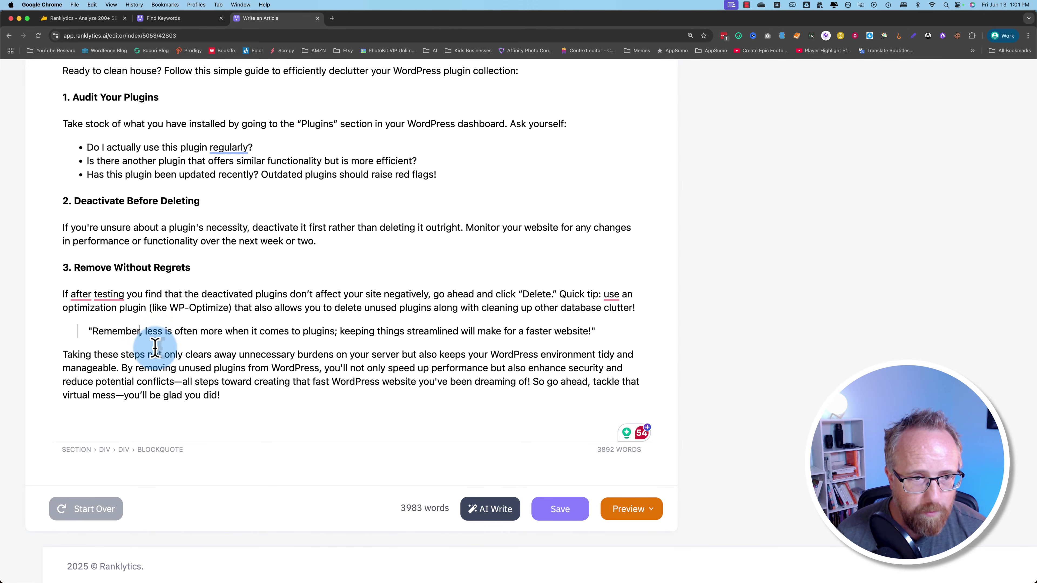
- Skim the finished draft from its last section back up to the article settings and SEO score
{"action": "scroll", "coordinate": [155, 347], "scroll_direction": "up", "scroll_amount": 20}
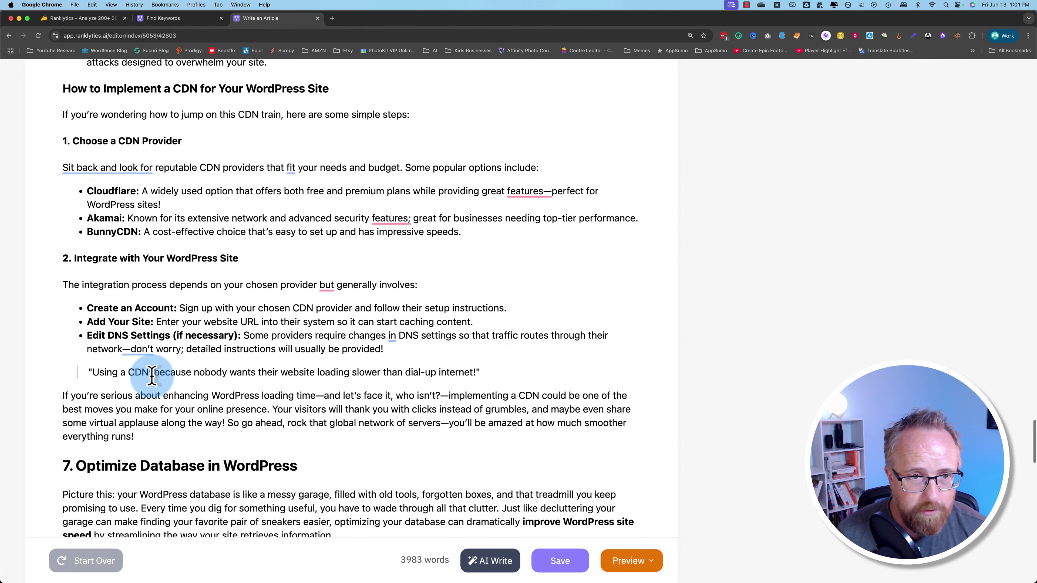
{"action": "scroll", "coordinate": [151, 375], "scroll_direction": "up", "scroll_amount": 20}
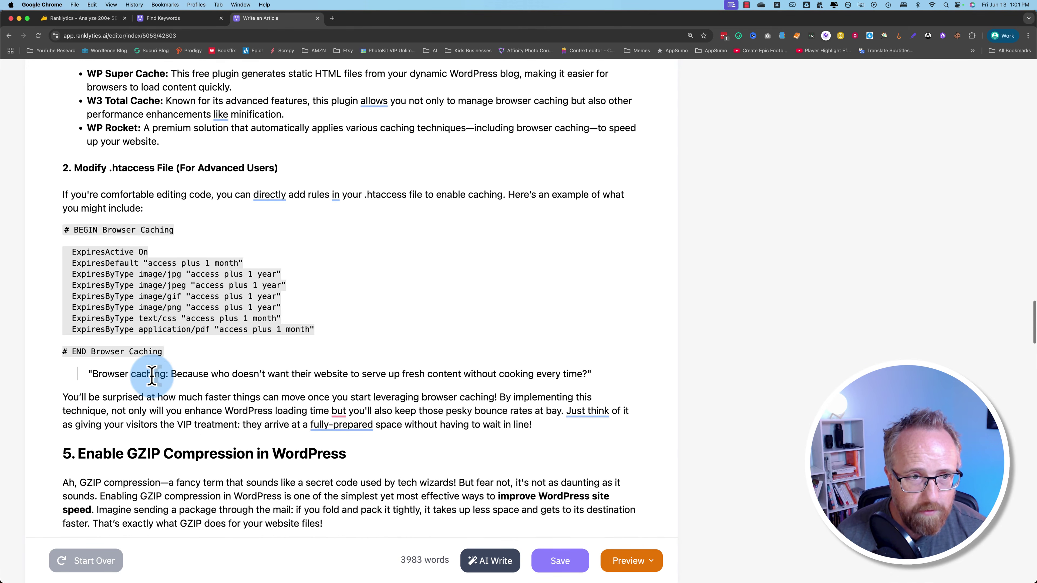
{"action": "scroll", "coordinate": [152, 375], "scroll_direction": "up", "scroll_amount": 20}
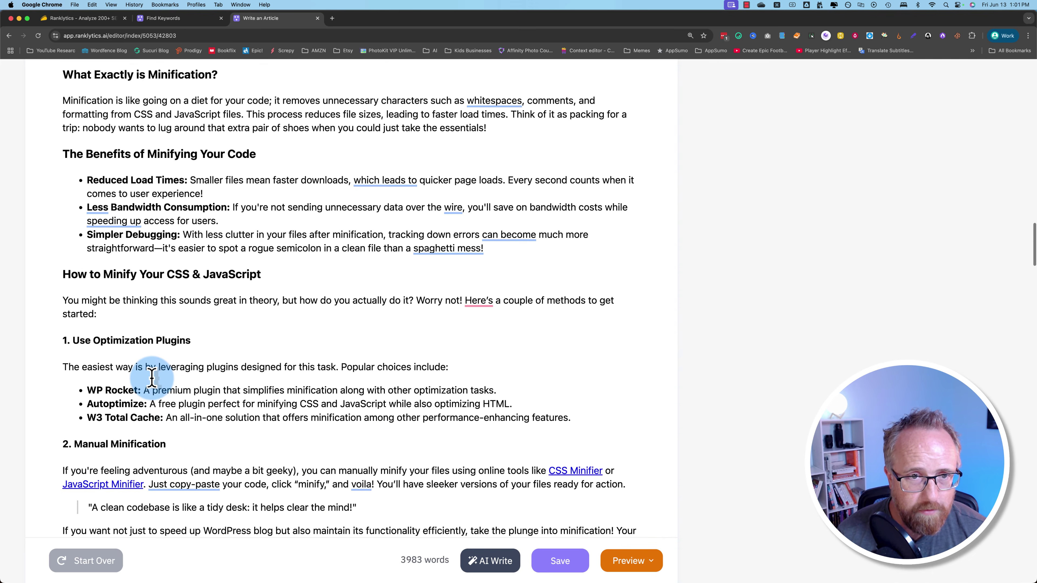
{"action": "scroll", "coordinate": [151, 375], "scroll_direction": "up", "scroll_amount": 20}
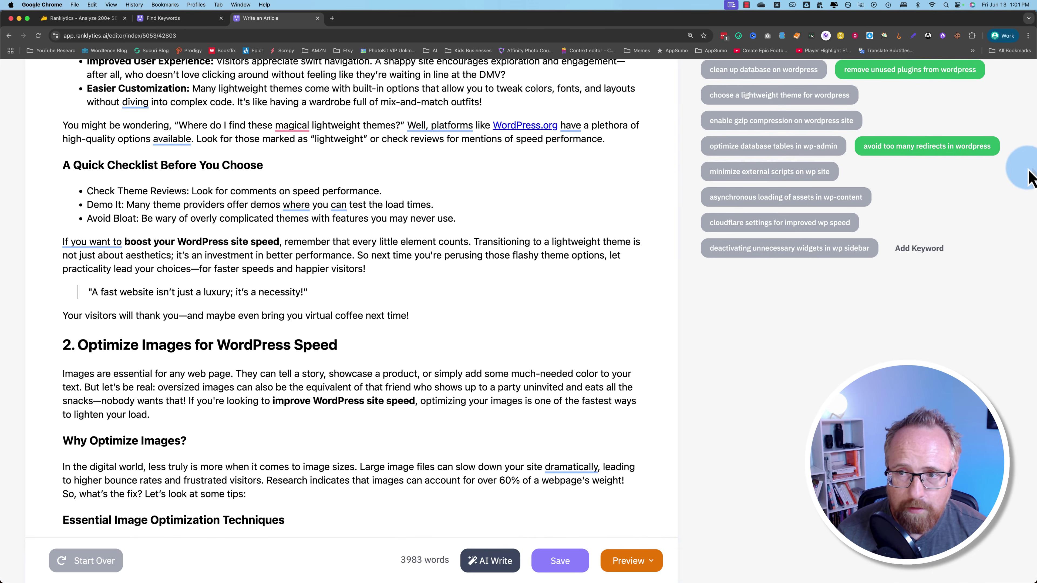
{"action": "mouse_move", "coordinate": [1028, 175]}
{"action": "left_mouse_down"}
{"action": "mouse_move", "coordinate": [1027, 128]}
{"action": "mouse_move", "coordinate": [1028, 158]}
{"action": "left_mouse_up"}
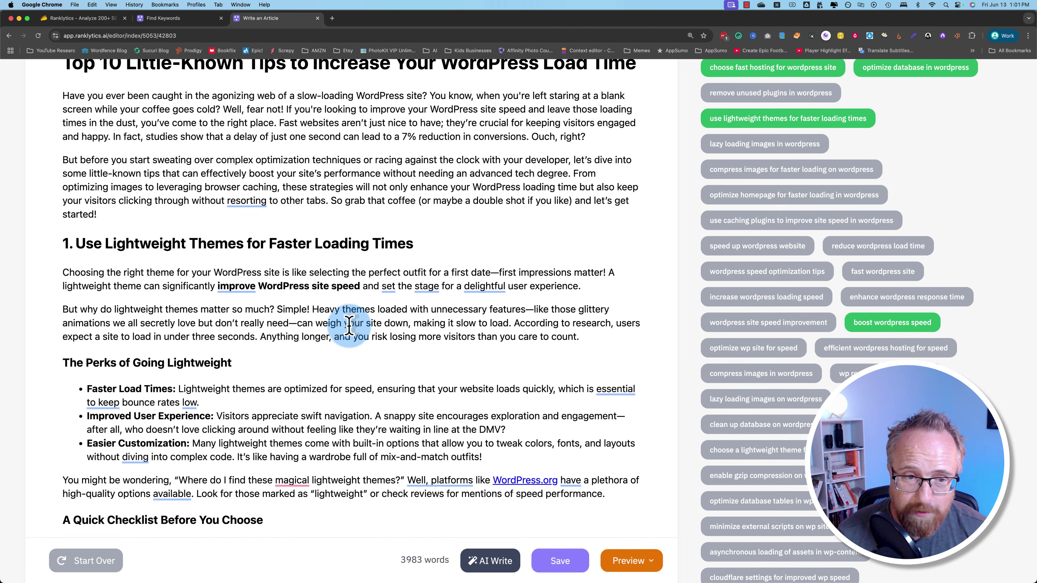
{"action": "scroll", "coordinate": [690, 353], "scroll_direction": "up", "scroll_amount": 5}
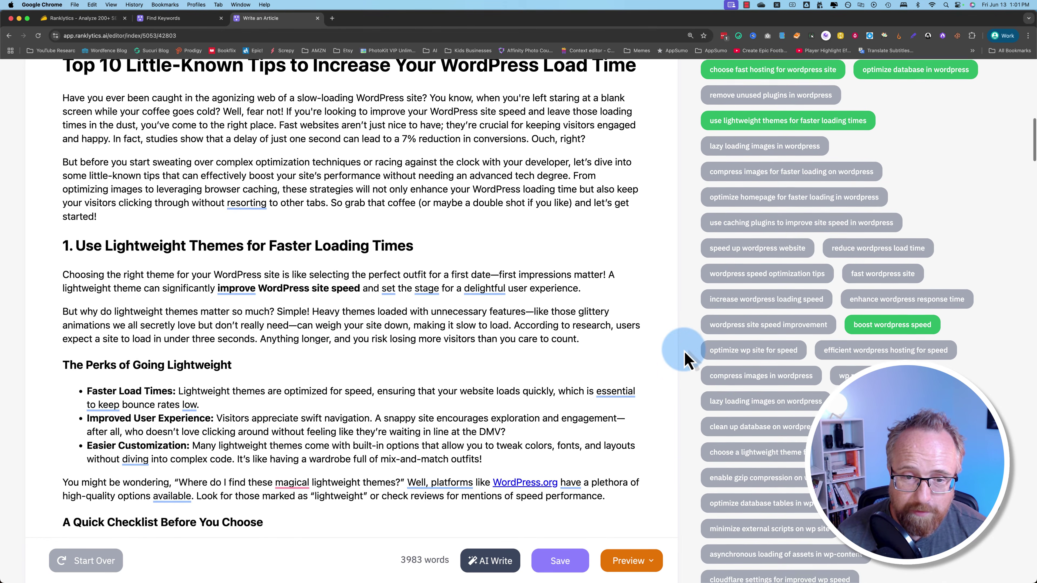
{"action": "scroll", "coordinate": [686, 358], "scroll_direction": "up", "scroll_amount": 10}
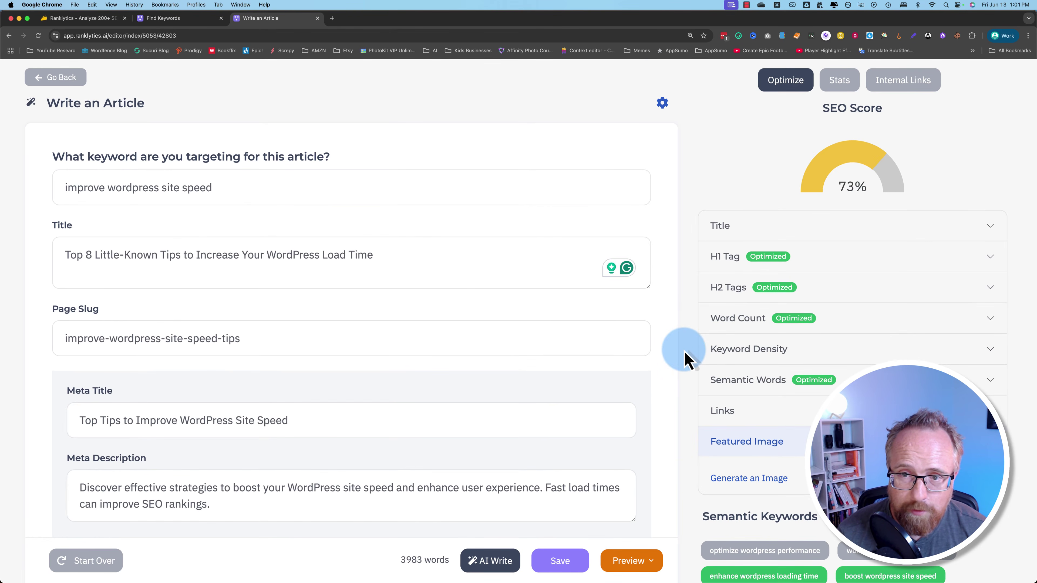
- Read the SEO score recommendations for Title, H1 Tag and Keyword Density
{"action": "left_click", "coordinate": [997, 230]}
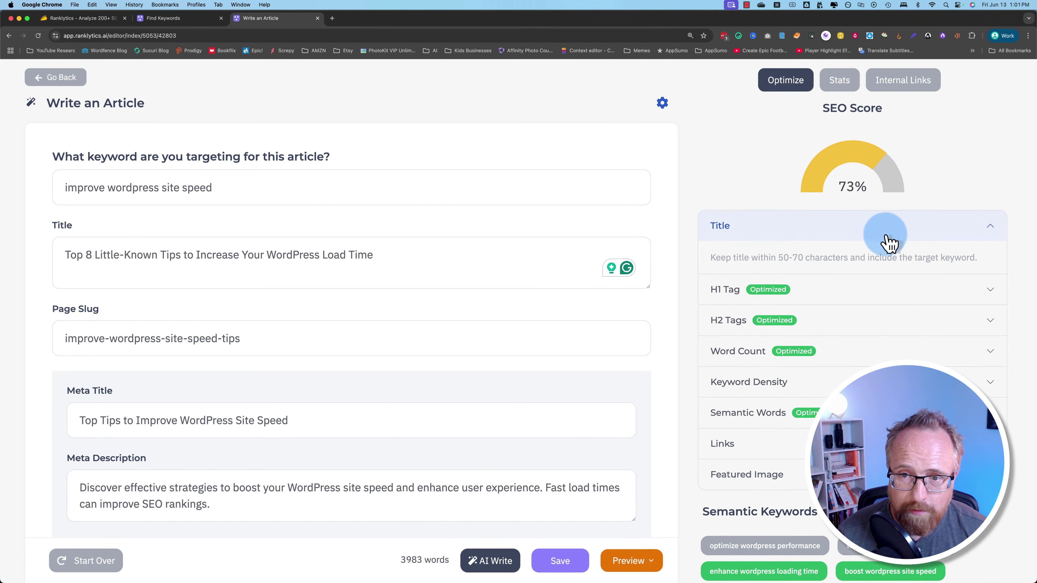
{"action": "left_click", "coordinate": [889, 237]}
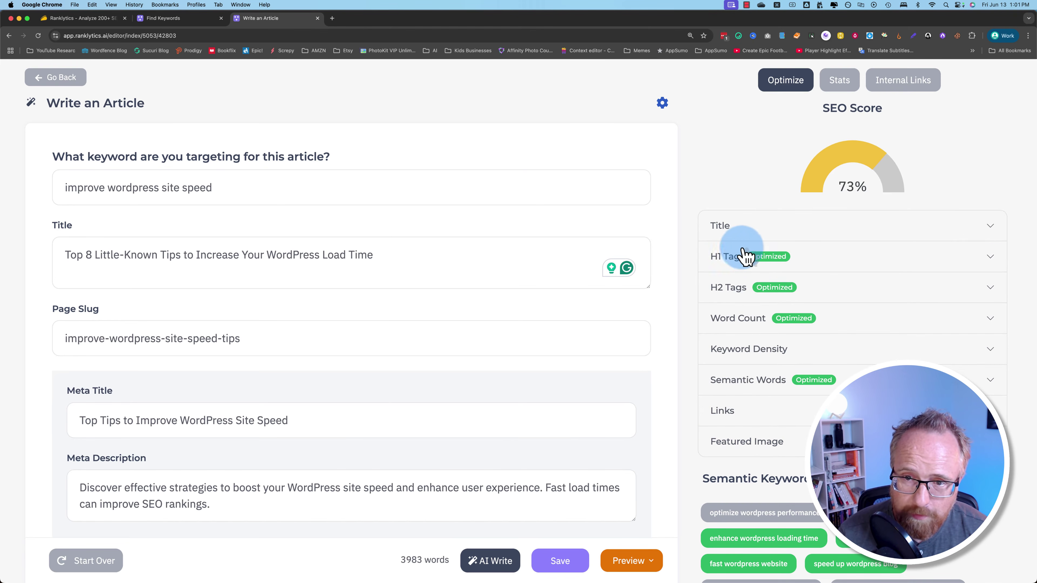
{"action": "left_click", "coordinate": [823, 268]}
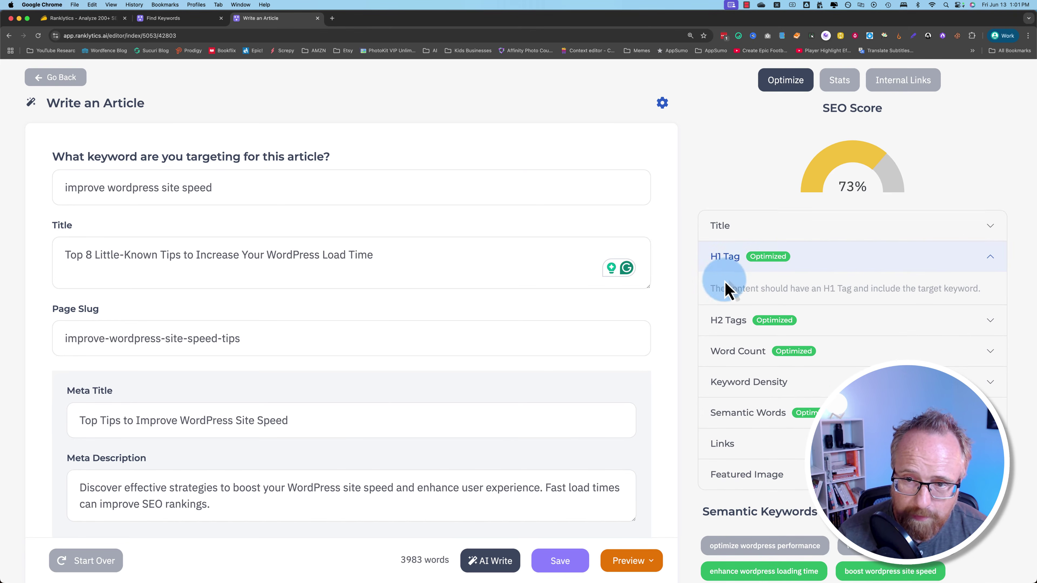
{"action": "left_click", "coordinate": [771, 272]}
{"action": "left_click", "coordinate": [718, 232]}
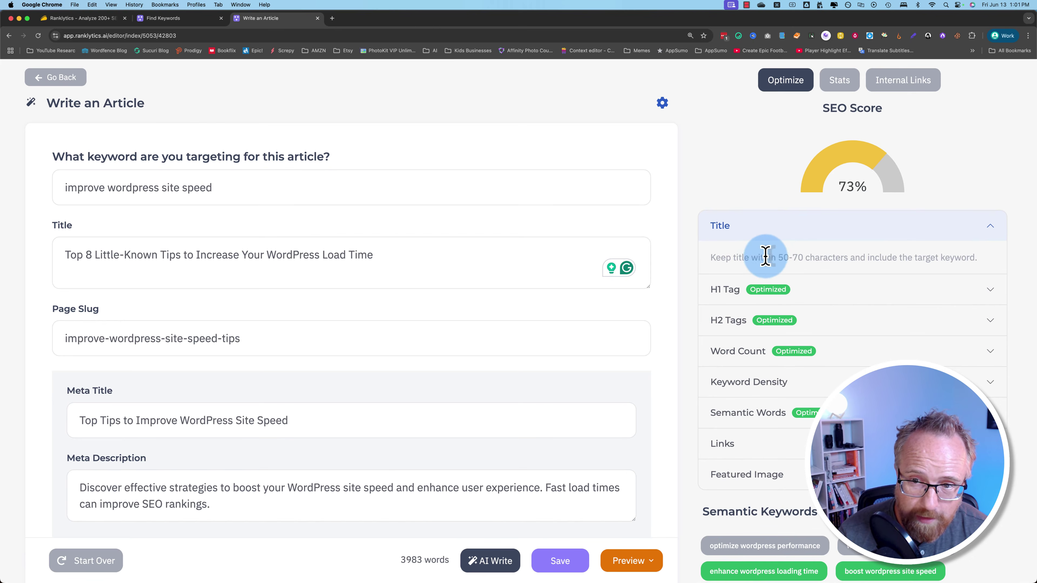
{"action": "left_click", "coordinate": [760, 236]}
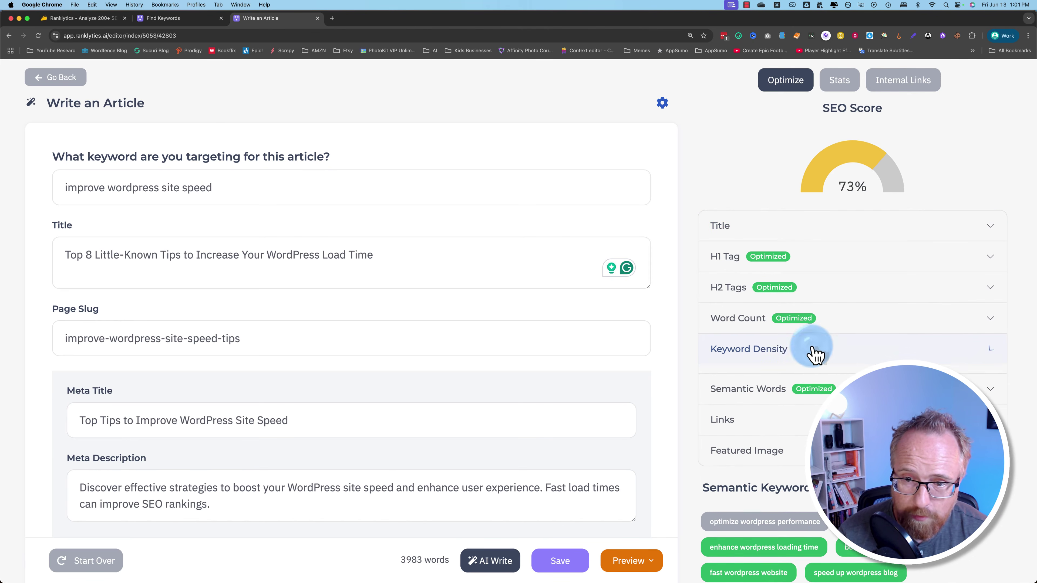
{"action": "left_click", "coordinate": [800, 355]}
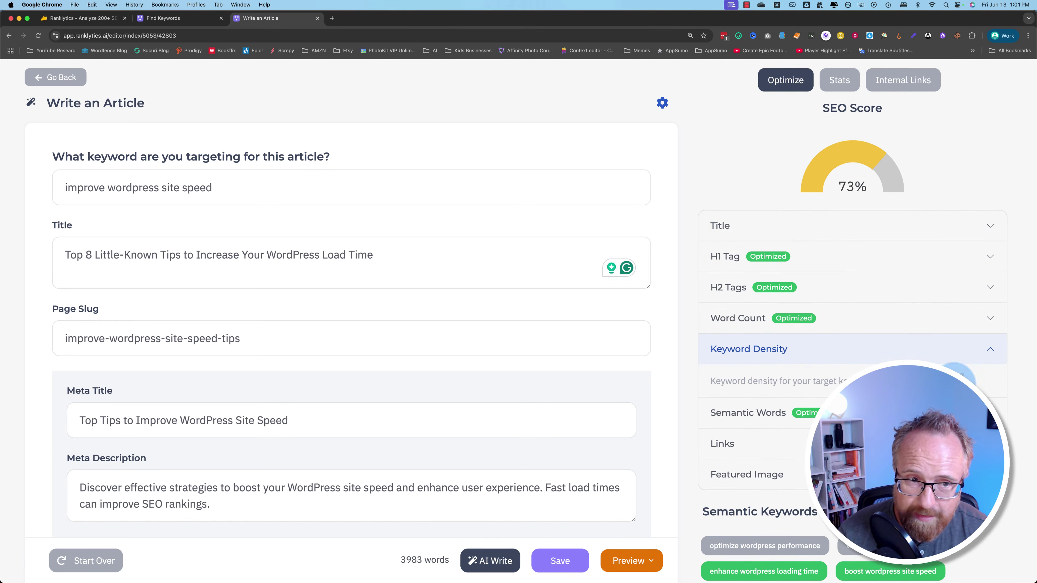
- Search the page for the target keyword "improve wordpress site speed"
{"action": "left_click_drag", "start_coordinate": [210, 188], "coordinate": [102, 186]}
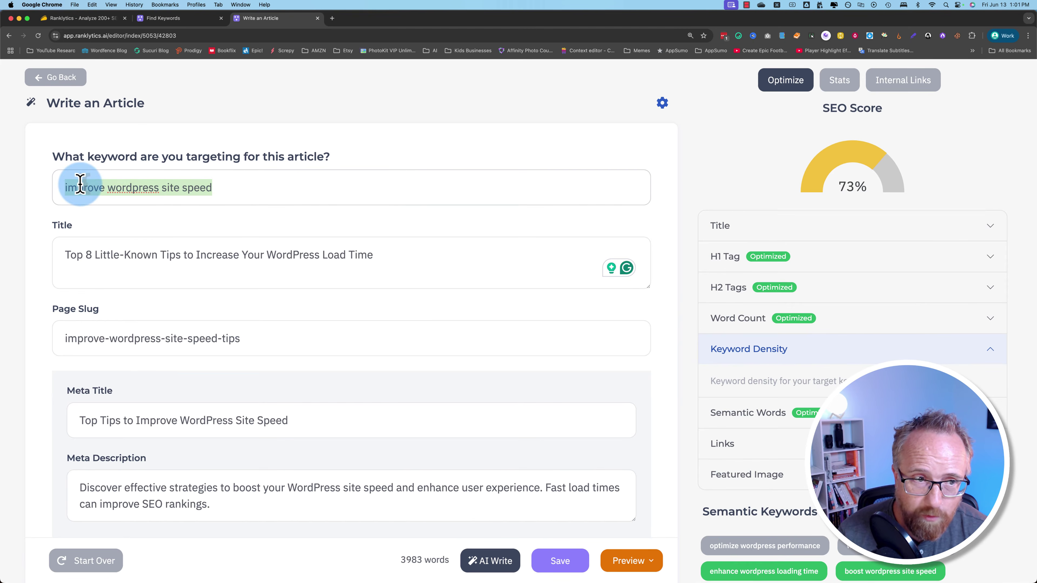
{"action": "left_click", "coordinate": [688, 174]}
{"action": "key", "text": "super+f"}
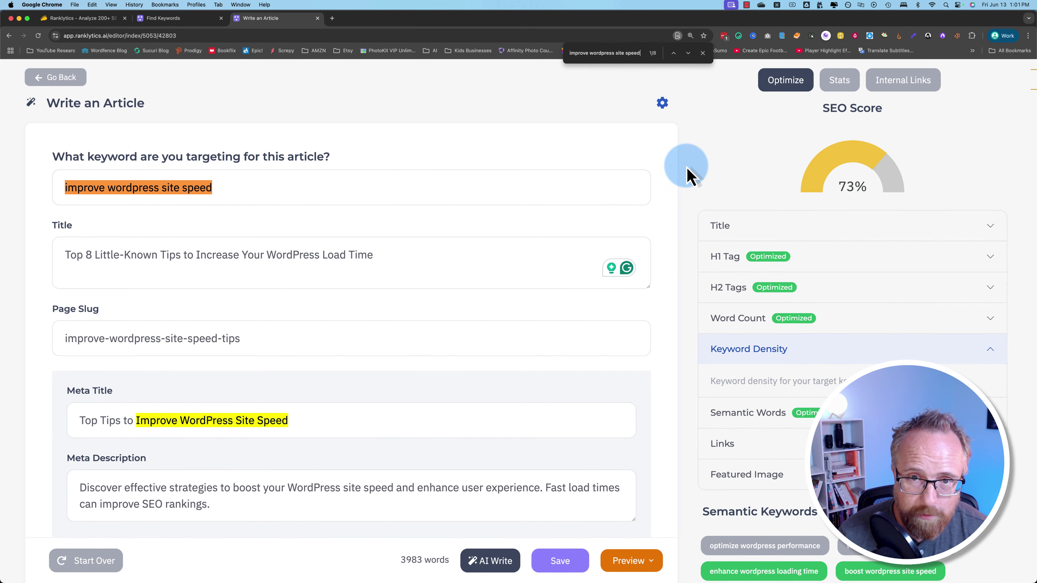
- Review the highlighted target keyword matches in the article fields and draft, and close the page search
{"action": "scroll", "coordinate": [677, 325], "scroll_direction": "down", "scroll_amount": 20}
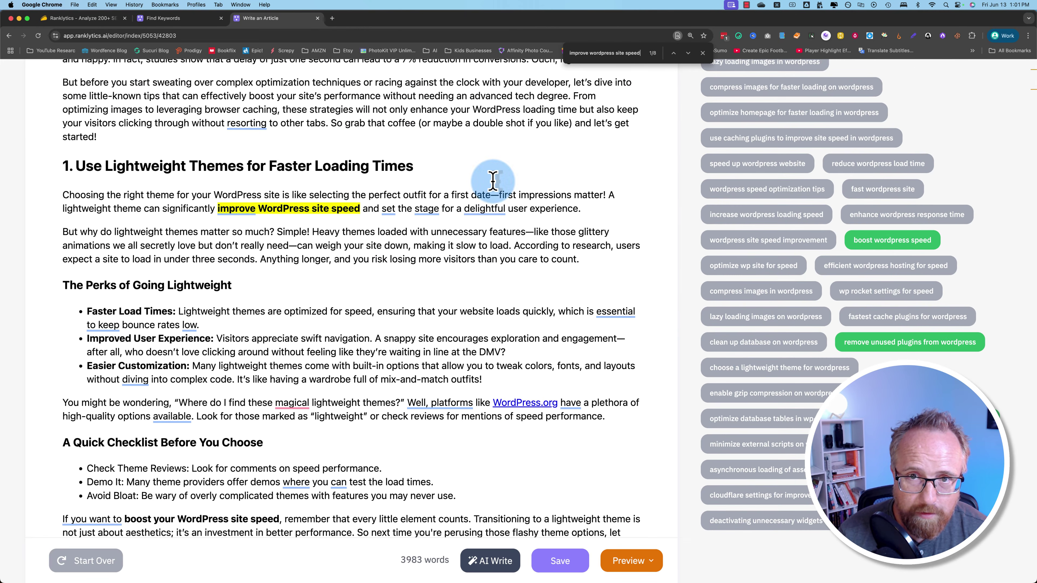
{"action": "scroll", "coordinate": [486, 181], "scroll_direction": "up", "scroll_amount": 15}
{"action": "scroll", "coordinate": [258, 286], "scroll_direction": "up", "scroll_amount": 5}
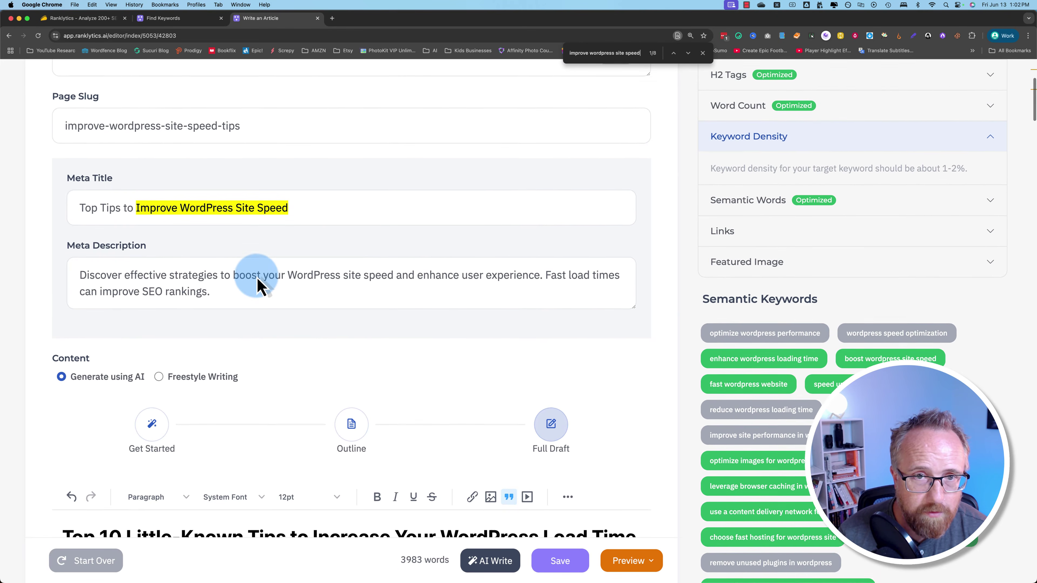
{"action": "scroll", "coordinate": [262, 327], "scroll_direction": "down", "scroll_amount": 10}
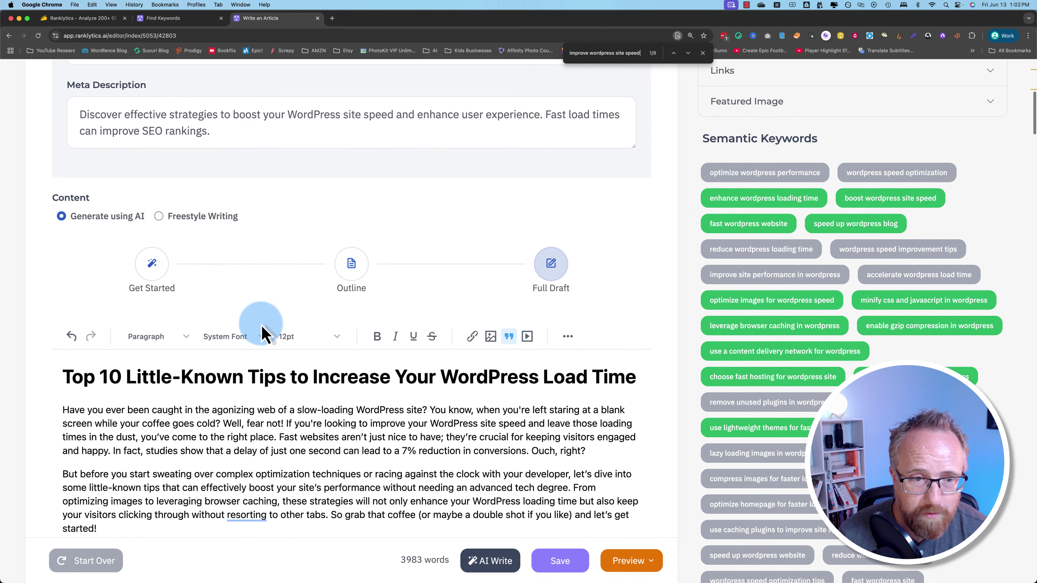
{"action": "scroll", "coordinate": [673, 262], "scroll_direction": "up", "scroll_amount": 10}
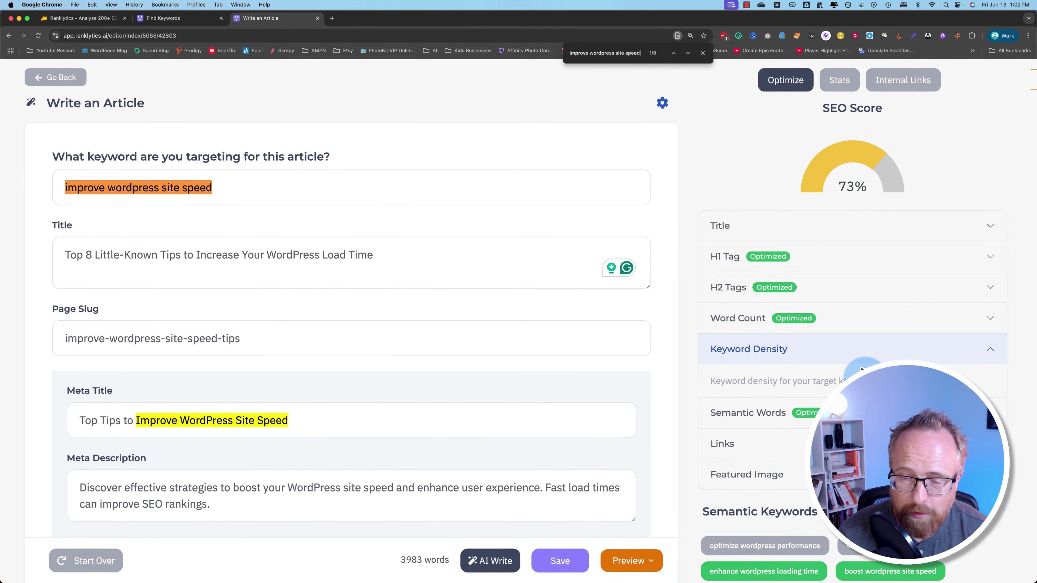
{"action": "left_click", "coordinate": [703, 53]}
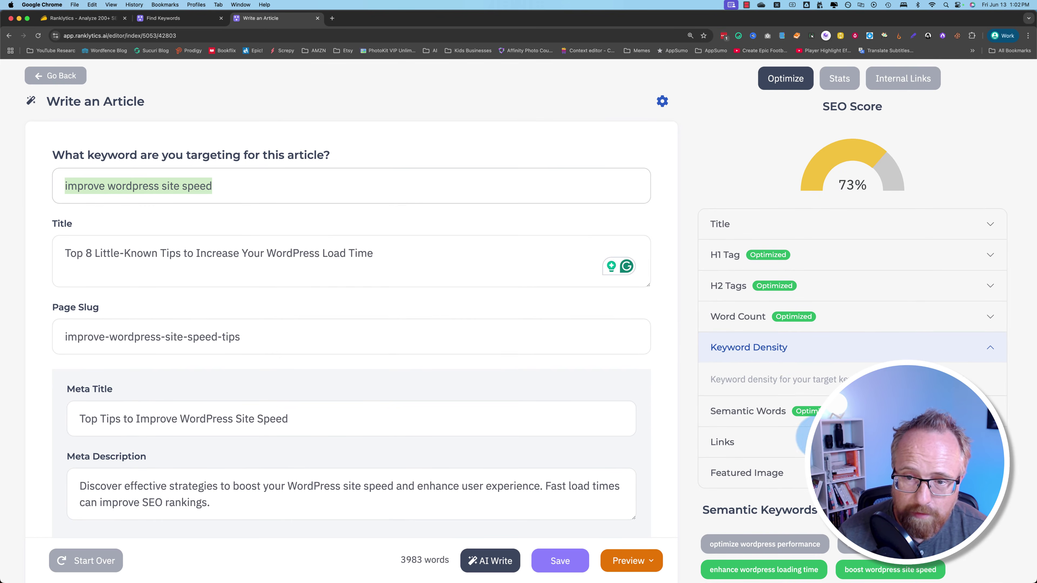
- Read the SEO score recommendations for Semantic Words and Links
{"action": "left_click", "coordinate": [755, 411]}
{"action": "scroll", "coordinate": [759, 405], "scroll_direction": "down", "scroll_amount": 5}
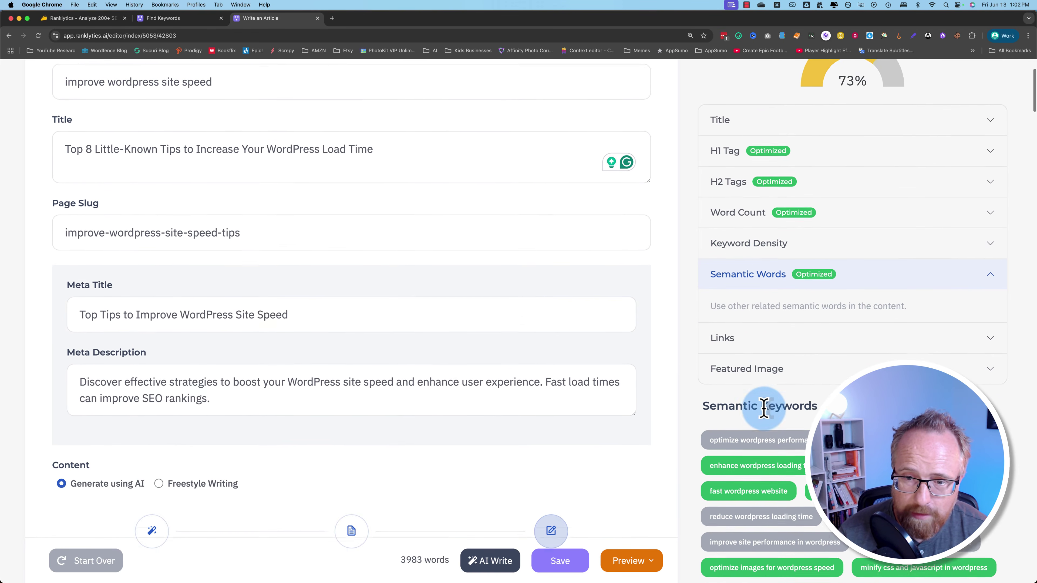
{"action": "left_click", "coordinate": [743, 339]}
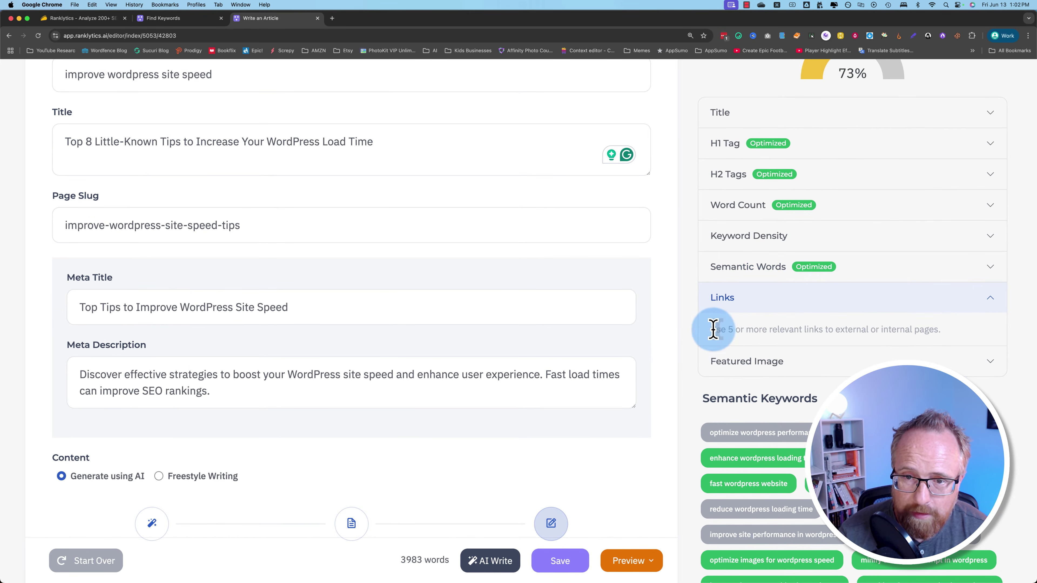
{"action": "left_click_drag", "start_coordinate": [720, 330], "coordinate": [881, 329]}
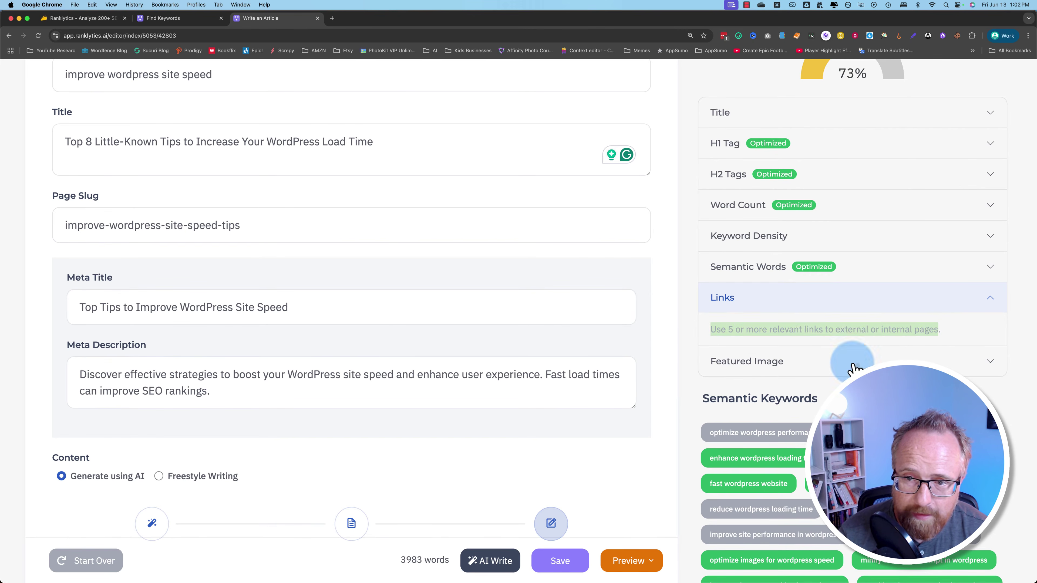
- Open the link entry for the phrase "complex optimization techniques" in the draft's introduction
{"action": "scroll", "coordinate": [658, 474], "scroll_direction": "down", "scroll_amount": 9}
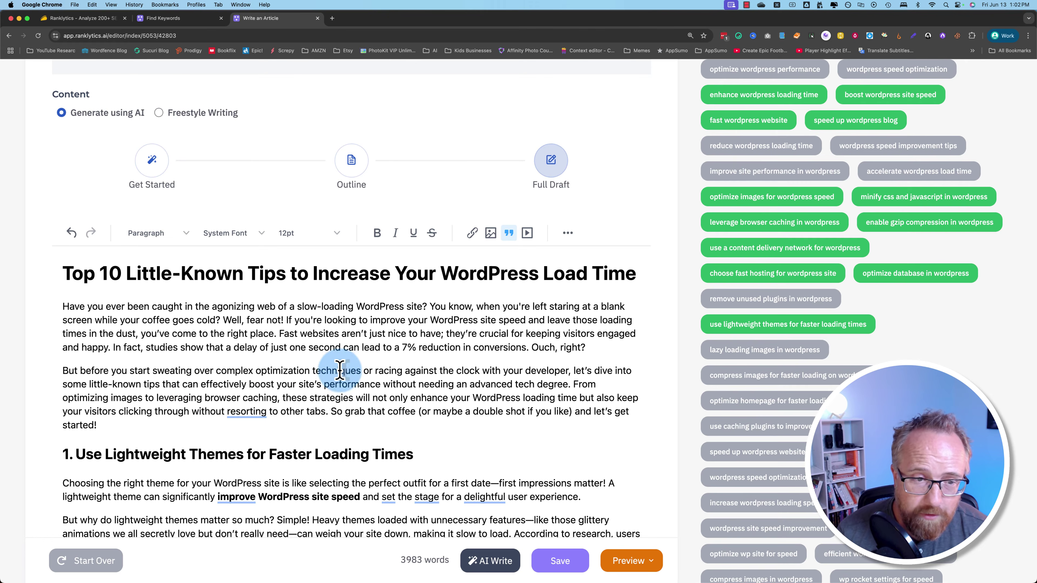
{"action": "left_click_drag", "start_coordinate": [241, 371], "coordinate": [348, 372]}
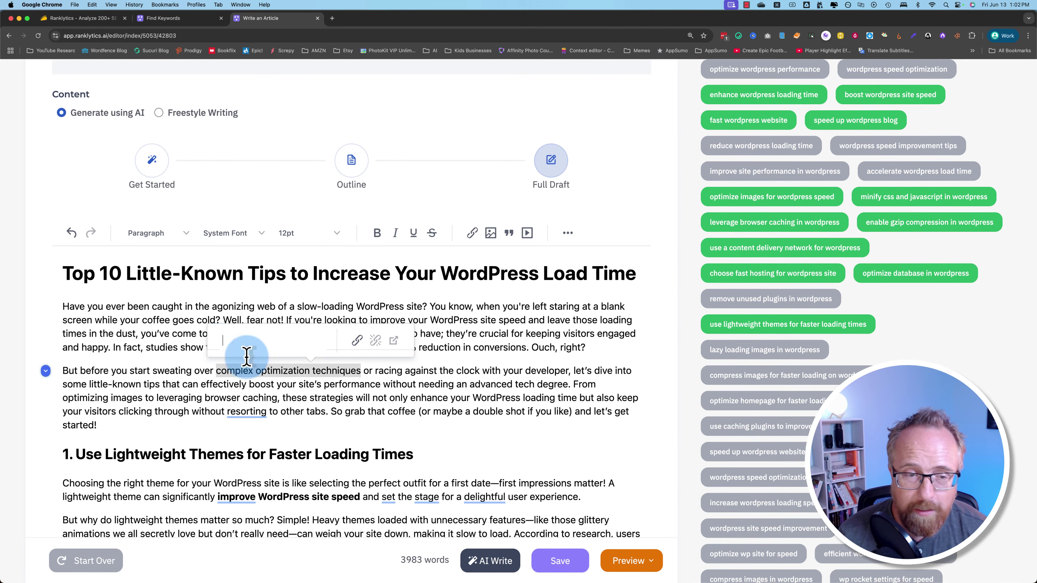
{"action": "scroll", "coordinate": [678, 328], "scroll_direction": "up", "scroll_amount": 8}
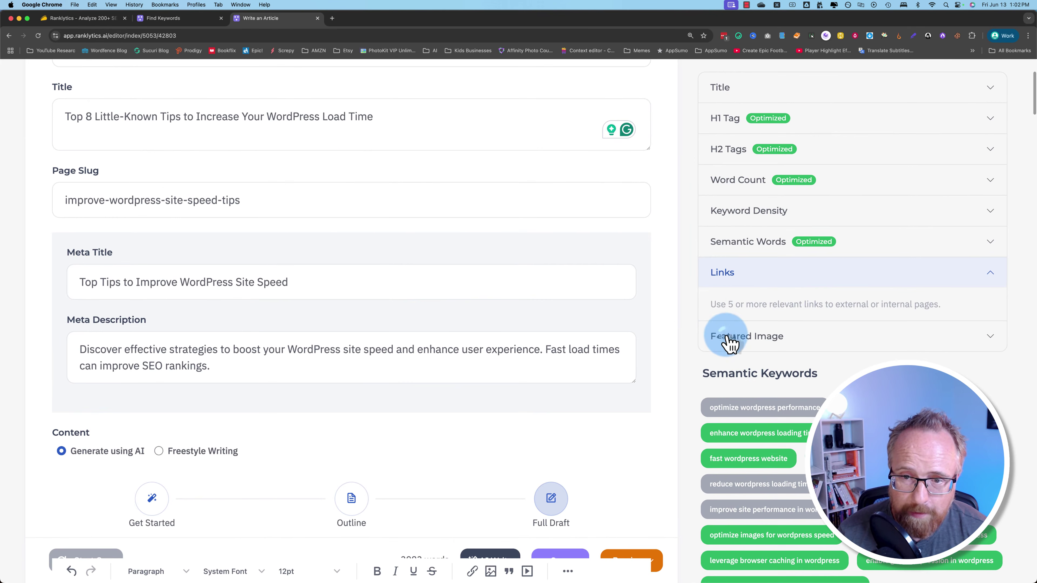
- Generate an AI featured image from the article title "Top 8 Little-Known Tips to Increase Your WordPress Load Time" and choose it for the article
{"action": "left_click", "coordinate": [729, 341]}
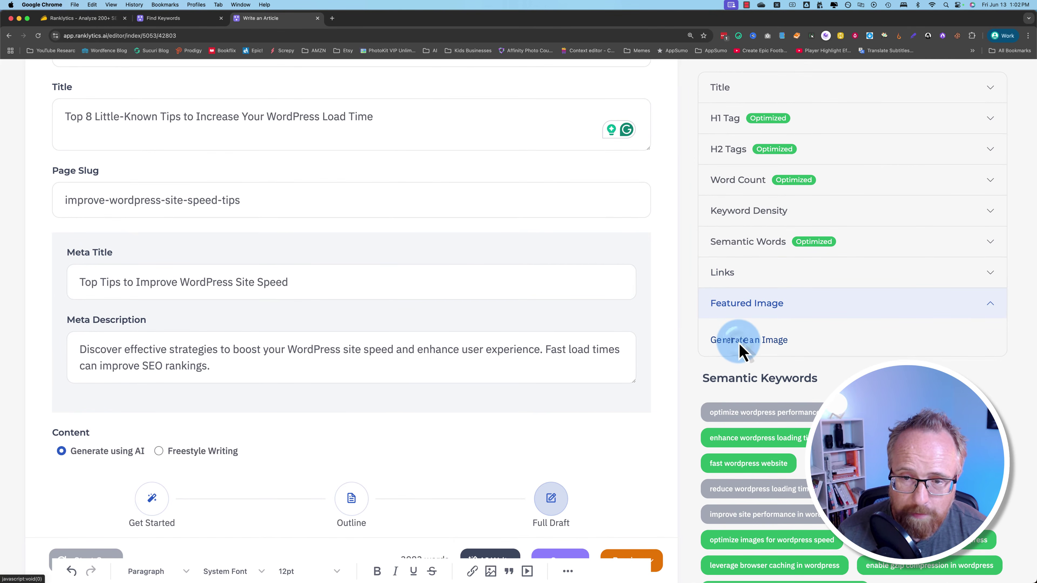
{"action": "left_click", "coordinate": [740, 347]}
{"action": "left_click", "coordinate": [253, 125]}
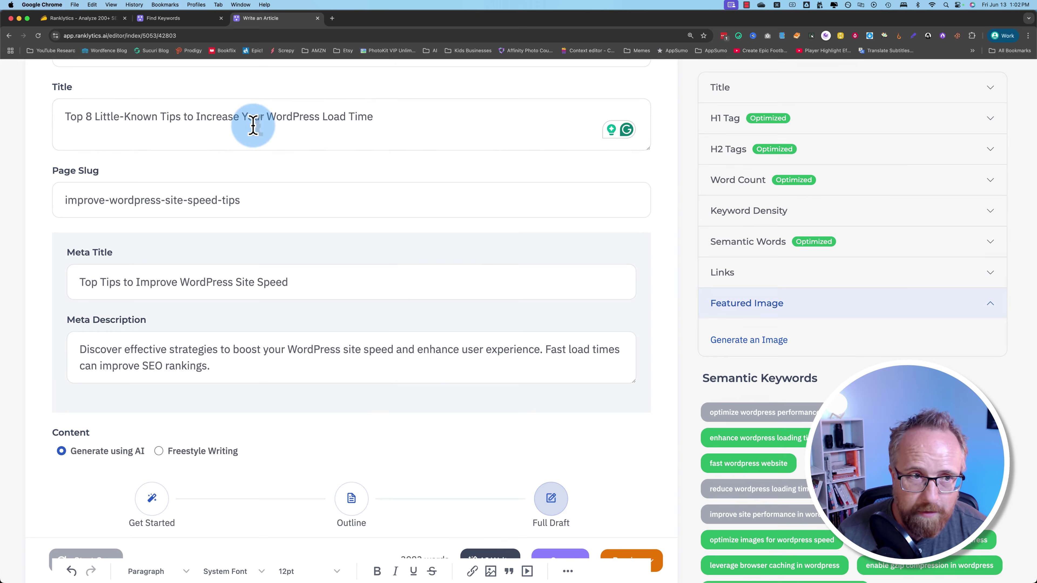
{"action": "triple_click", "coordinate": [239, 119]}
{"action": "left_click", "coordinate": [752, 342]}
{"action": "left_click", "coordinate": [370, 319]}
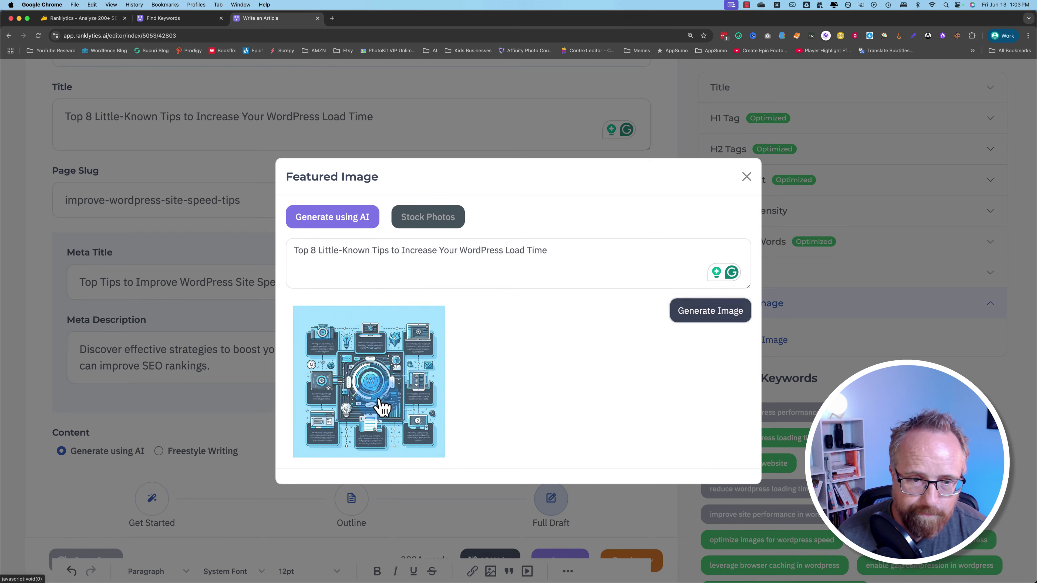
{"action": "left_click", "coordinate": [380, 404]}
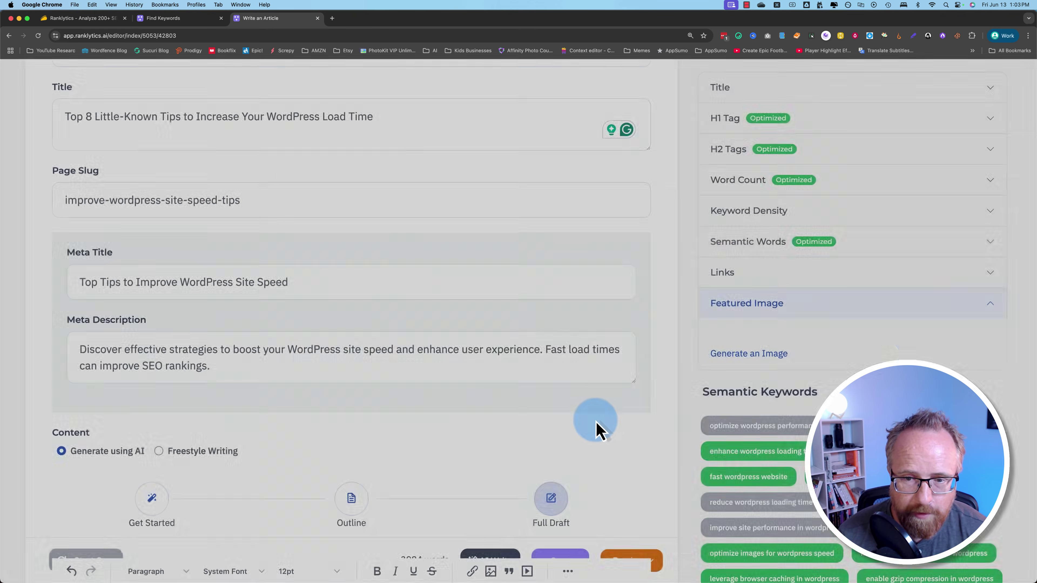
- Examine the chosen featured image, the semantic keyword list and the overall SEO score
{"action": "scroll", "coordinate": [761, 297], "scroll_direction": "down", "scroll_amount": 5}
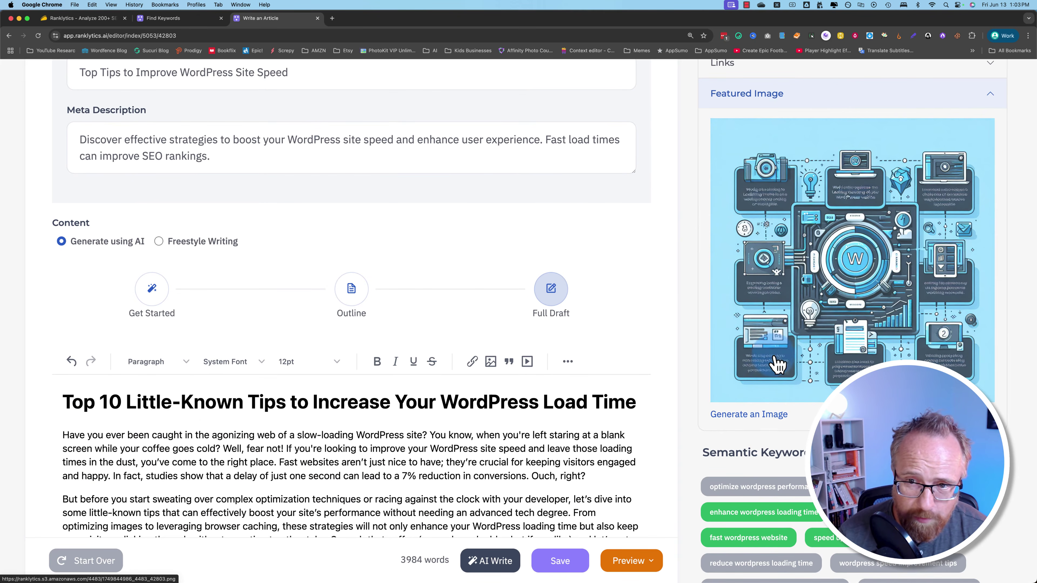
{"action": "scroll", "coordinate": [698, 484], "scroll_direction": "down", "scroll_amount": 2}
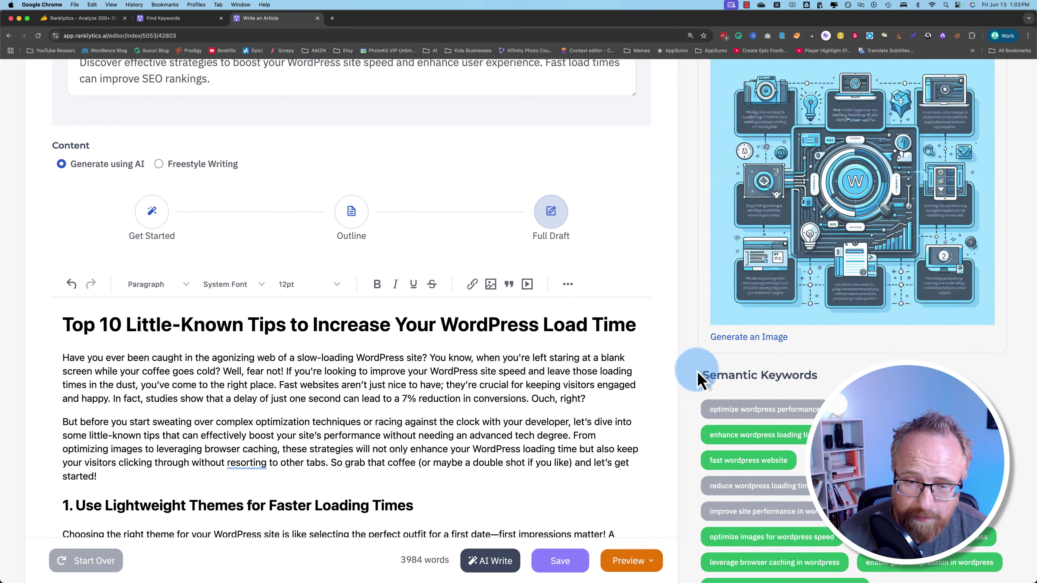
{"action": "scroll", "coordinate": [689, 380], "scroll_direction": "down", "scroll_amount": 10}
{"action": "scroll", "coordinate": [692, 384], "scroll_direction": "up", "scroll_amount": 4}
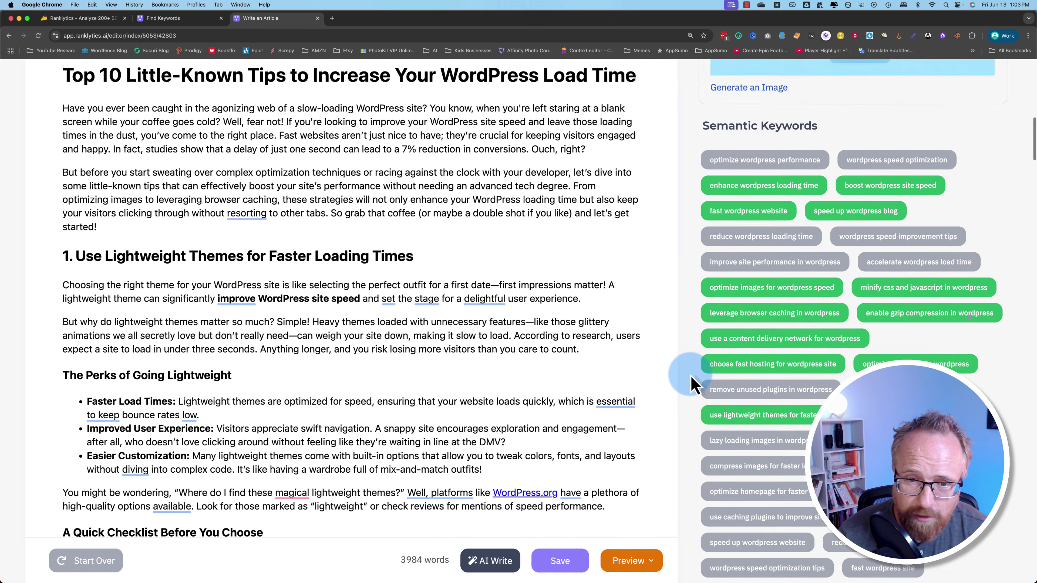
{"action": "scroll", "coordinate": [693, 384], "scroll_direction": "up", "scroll_amount": 15}
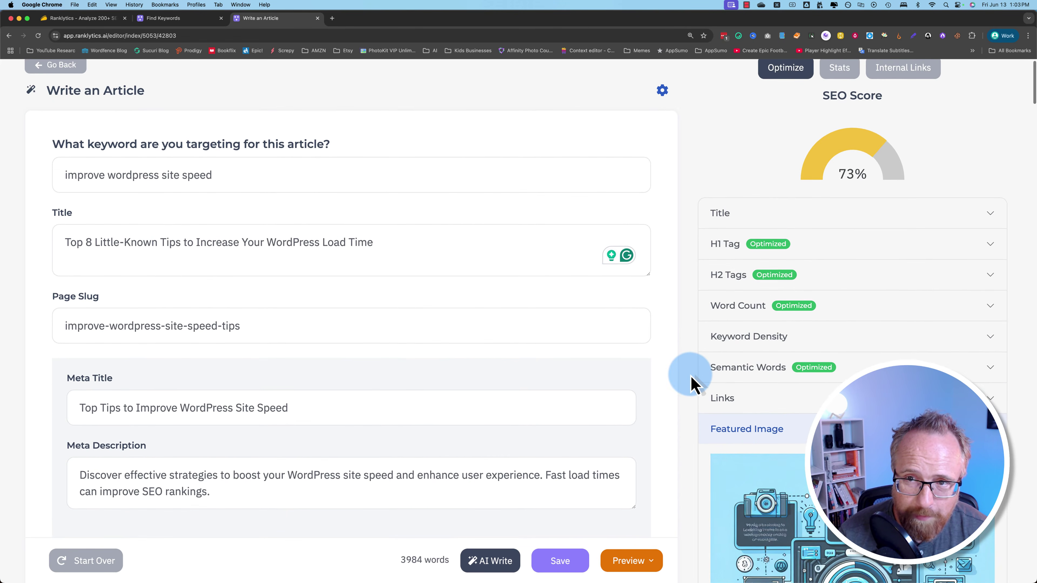
- Check the article's Stats and Internal Links suggestions, and view its AI model and writing style settings
{"action": "left_click", "coordinate": [837, 75]}
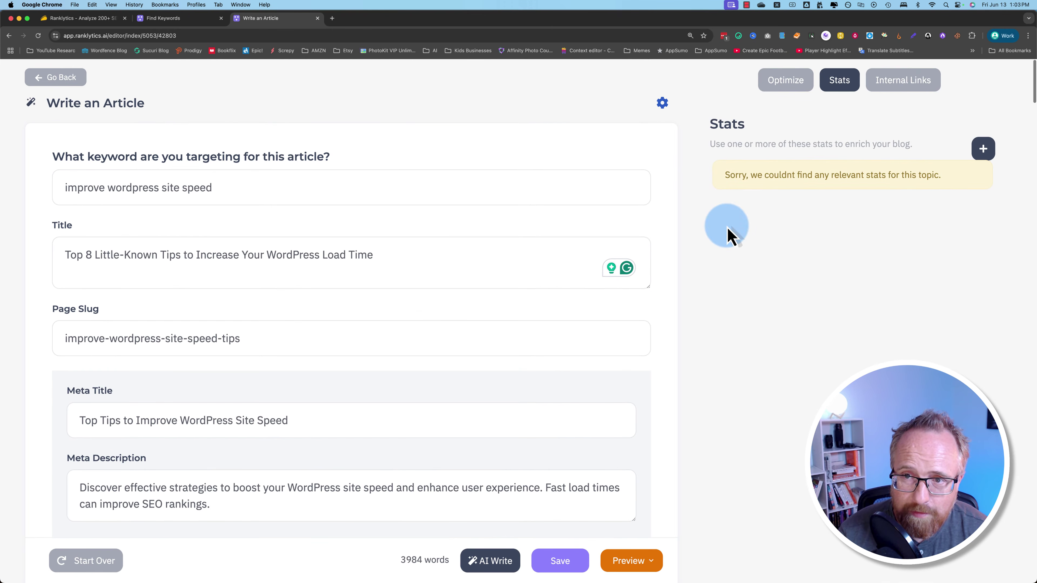
{"action": "left_click", "coordinate": [878, 93]}
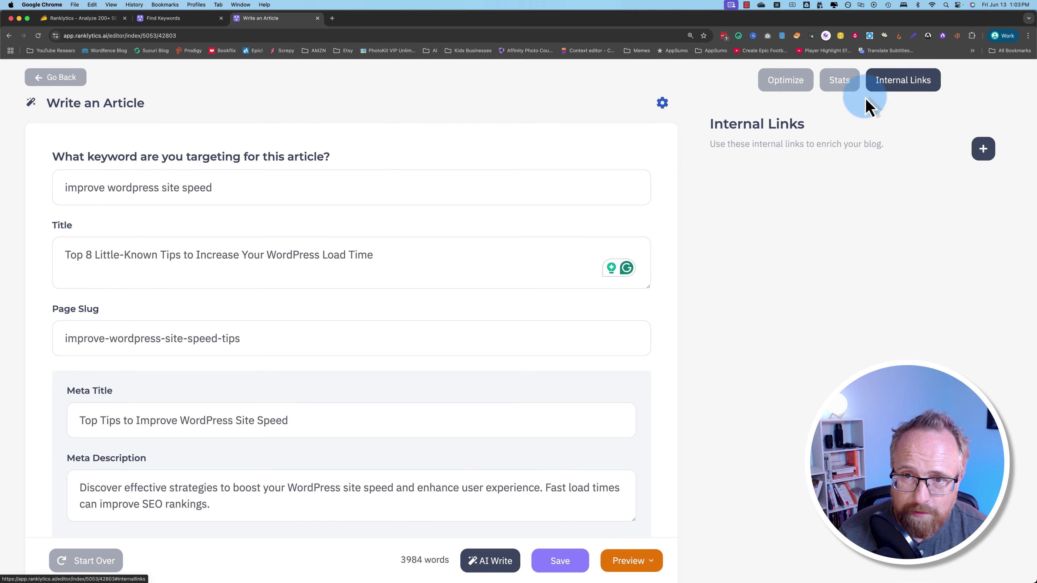
{"action": "left_click", "coordinate": [773, 87]}
{"action": "left_click", "coordinate": [662, 104]}
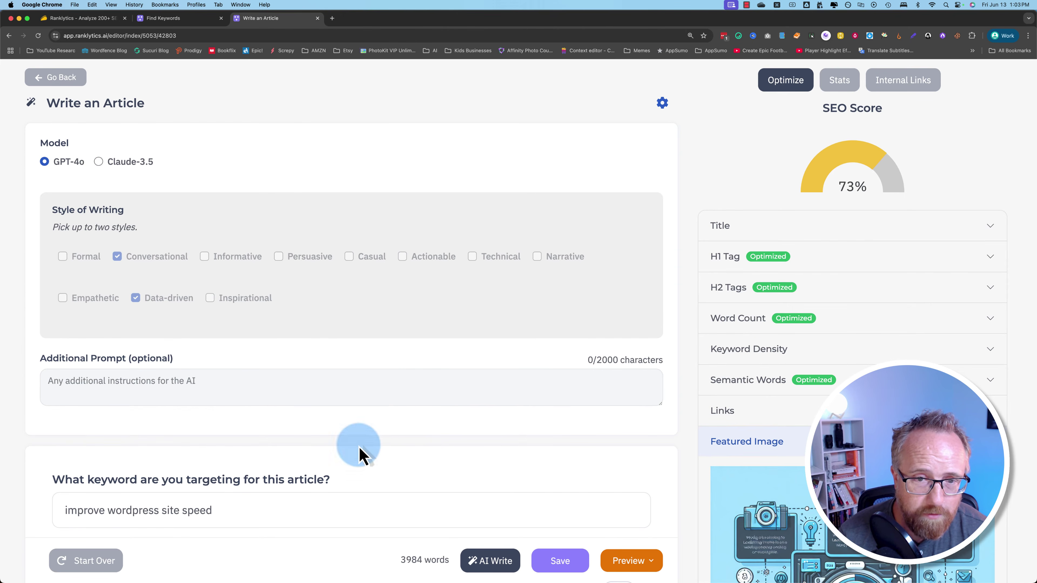
{"action": "left_click", "coordinate": [652, 123]}
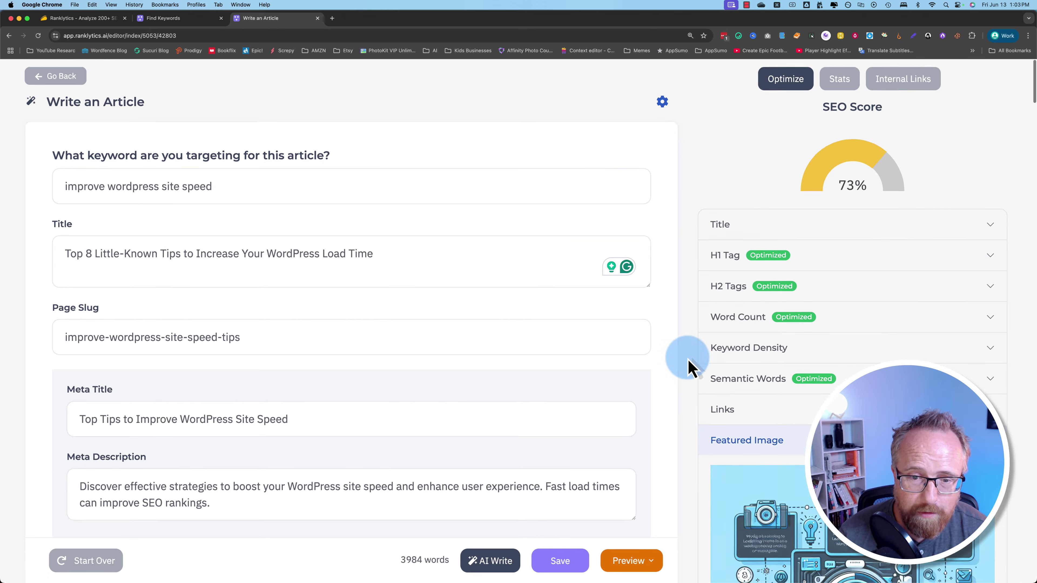
- Save the finished article after checking its preview and publish options
{"action": "scroll", "coordinate": [687, 359], "scroll_direction": "down", "scroll_amount": 15}
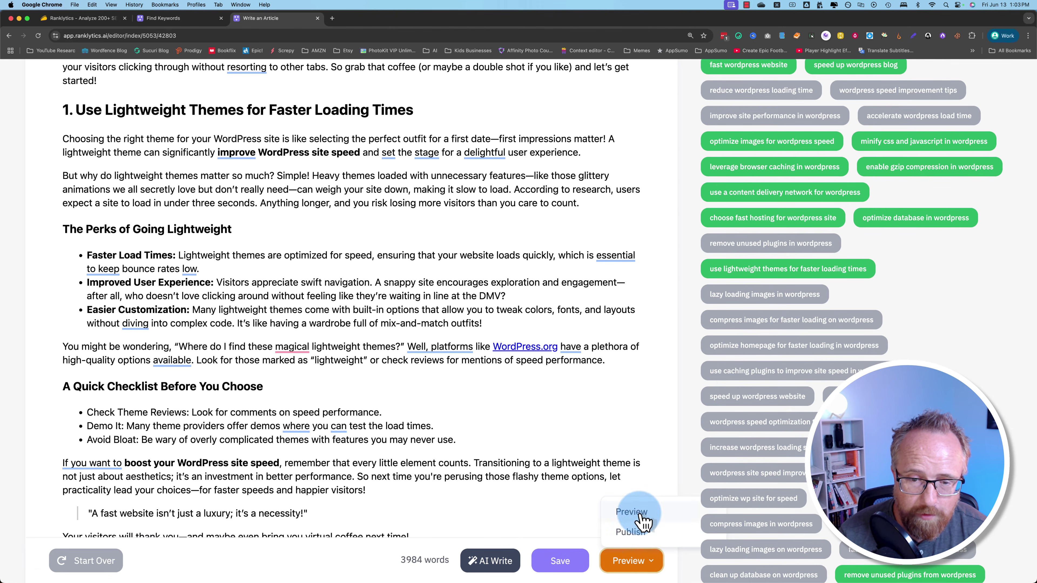
{"action": "left_click", "coordinate": [558, 560]}
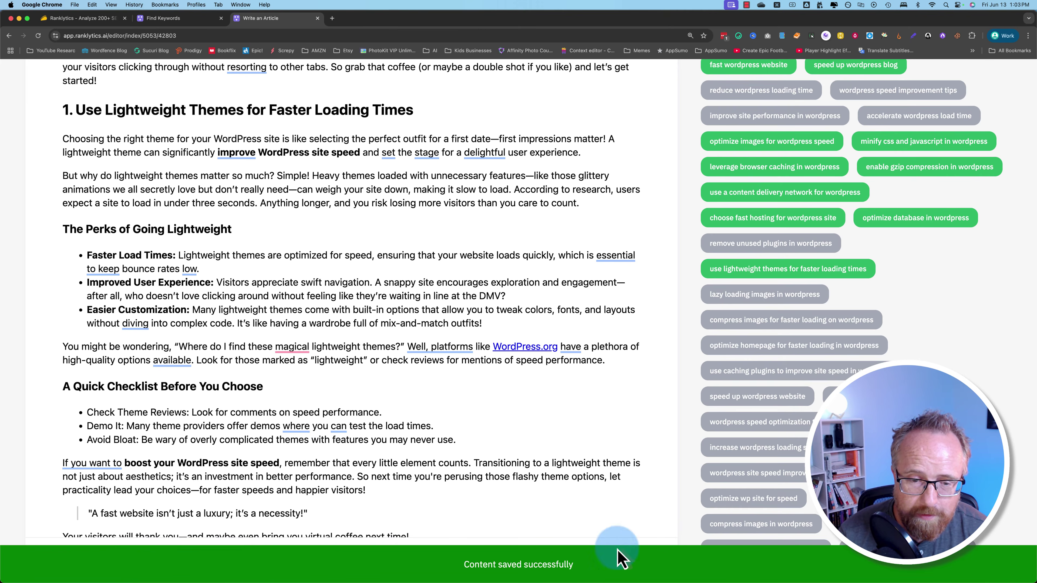
{"action": "scroll", "coordinate": [688, 543], "scroll_direction": "down", "scroll_amount": 1}
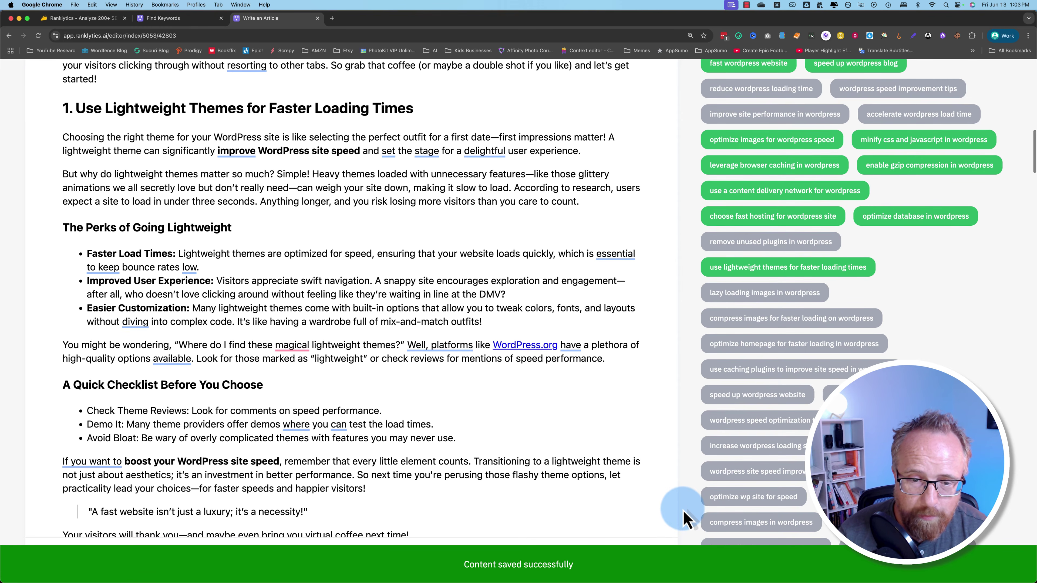
{"action": "scroll", "coordinate": [688, 510], "scroll_direction": "up", "scroll_amount": 20}
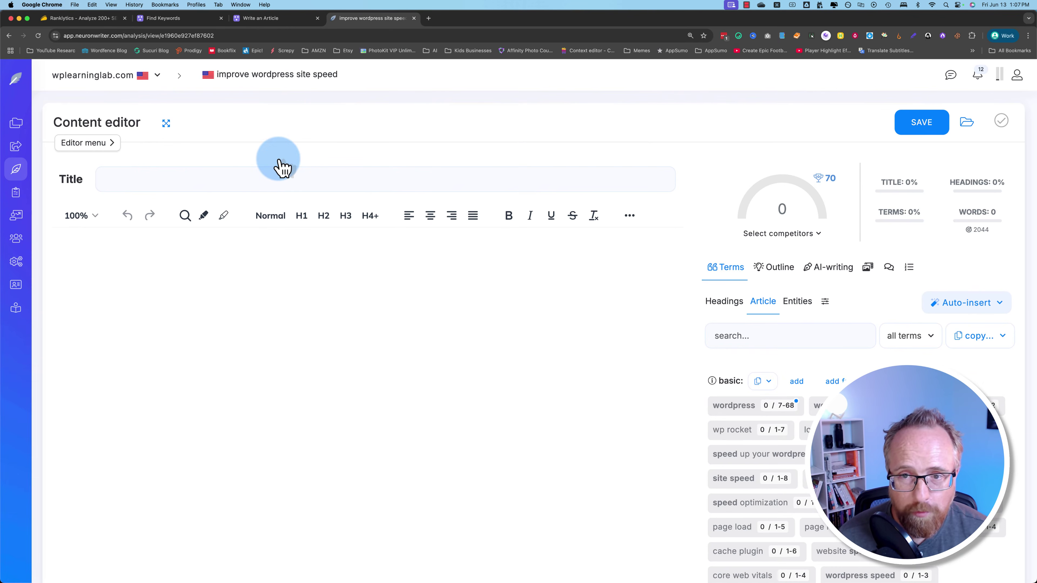
- Compare the target keyword "improve wordpress site speed" in the NeuronWriter analysis and the Ranklytics article
{"action": "left_click_drag", "start_coordinate": [338, 74], "coordinate": [252, 75]}
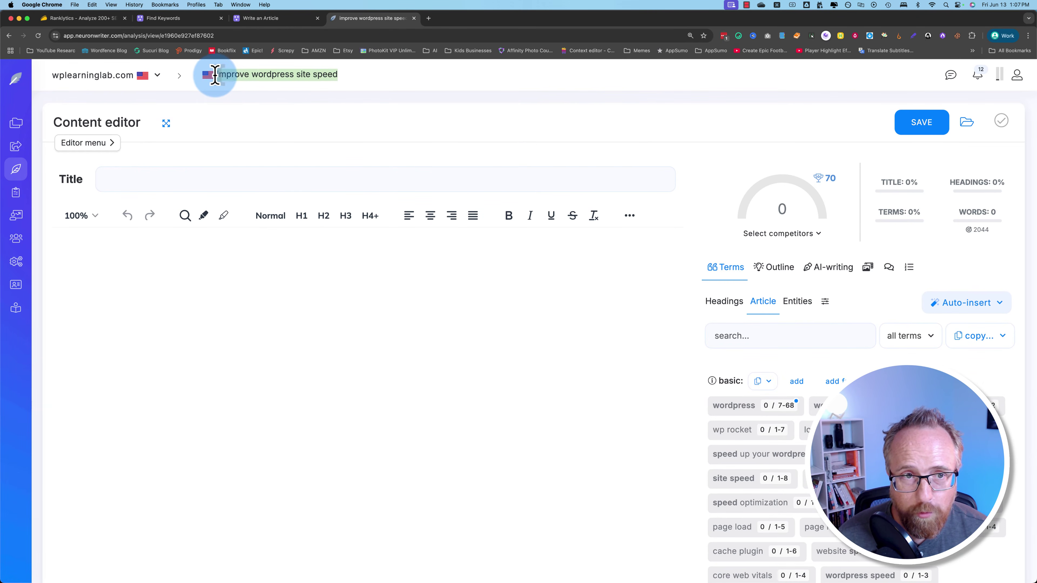
{"action": "left_click", "coordinate": [284, 19]}
{"action": "left_click", "coordinate": [139, 186]}
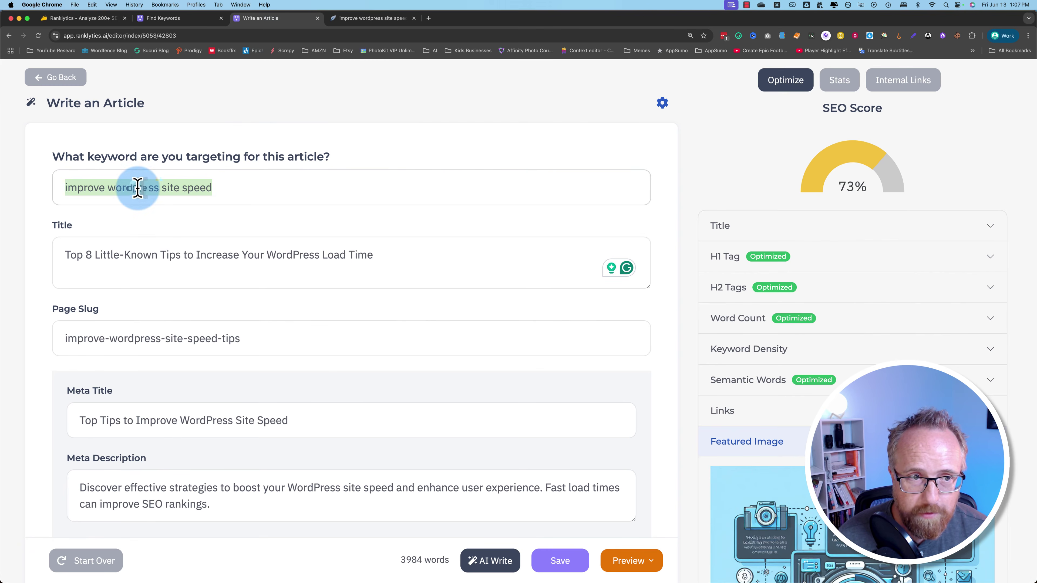
- Copy the article's meta title "Top Tips to Improve WordPress Site Speed" and open the title field of the NeuronWriter analysis
{"action": "scroll", "coordinate": [46, 376], "scroll_direction": "down", "scroll_amount": 4}
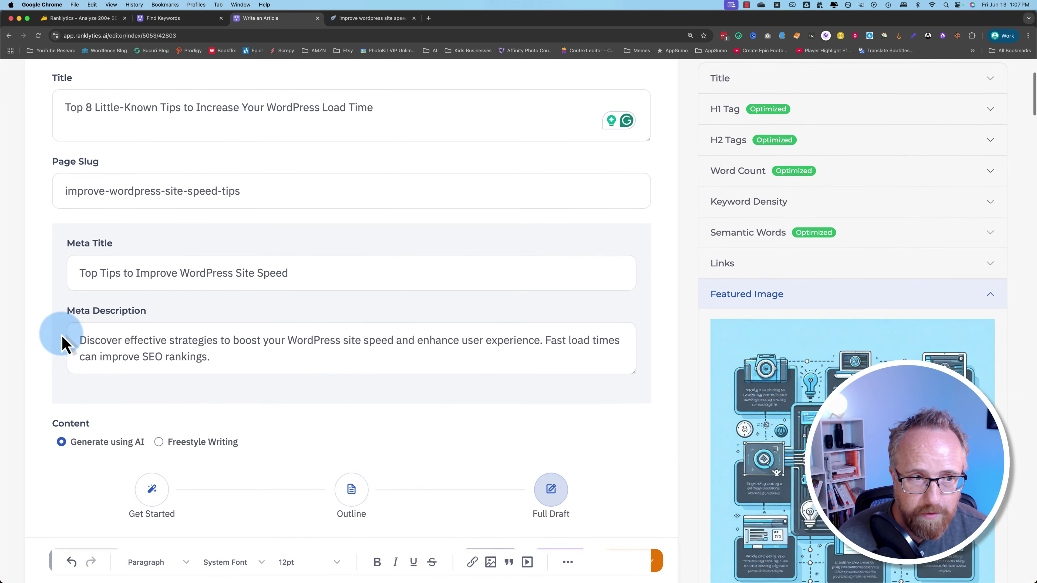
{"action": "left_click_drag", "start_coordinate": [88, 272], "coordinate": [288, 279]}
{"action": "key", "text": "super+c"}
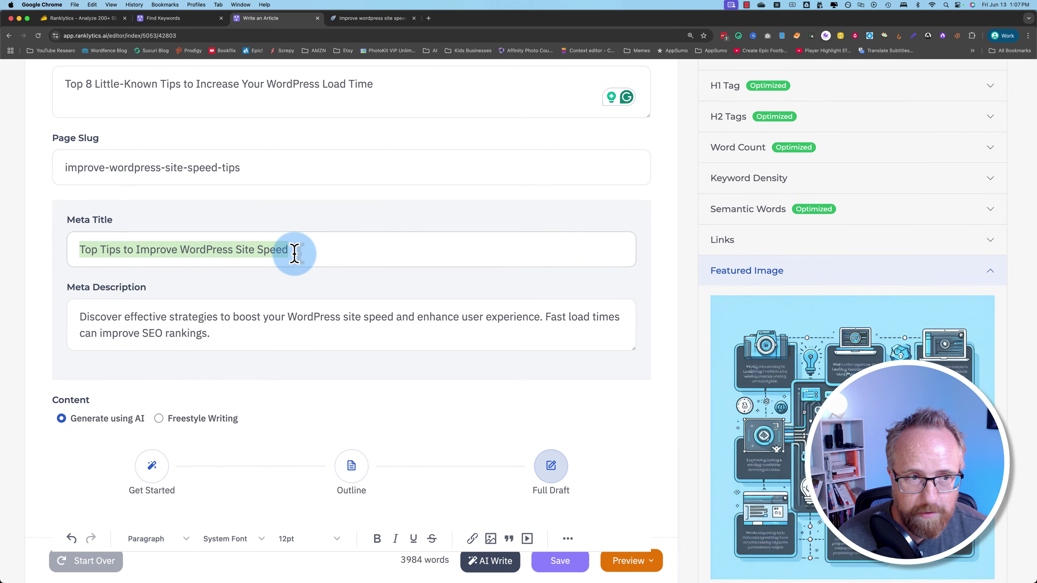
{"action": "left_click", "coordinate": [370, 18]}
{"action": "left_click", "coordinate": [127, 189]}
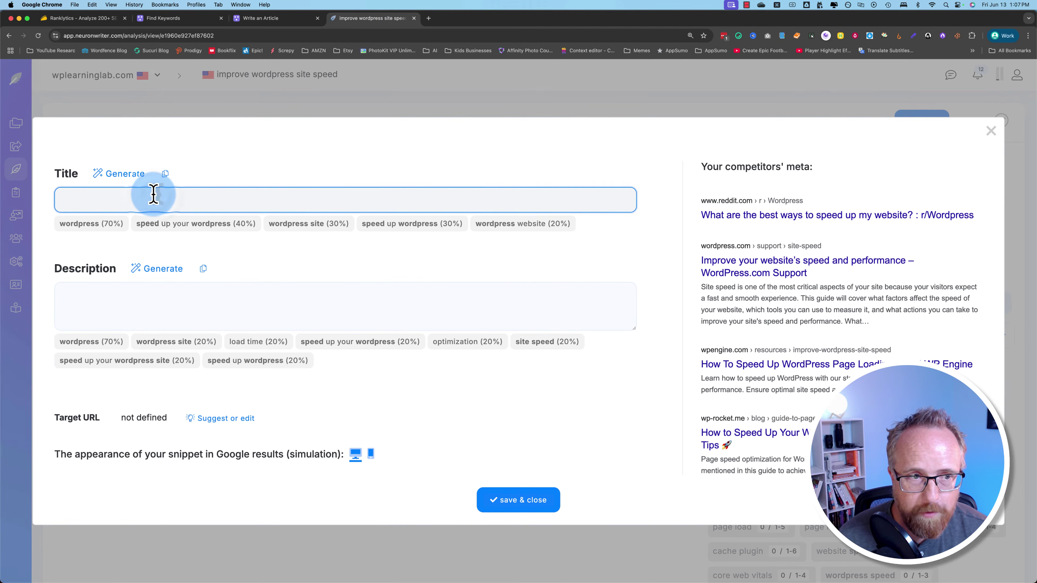
- Copy the meta title and meta description from Ranklytics into NeuronWriter's title and description fields, and save them
{"action": "key", "text": "super+v"}
{"action": "left_click", "coordinate": [261, 19]}
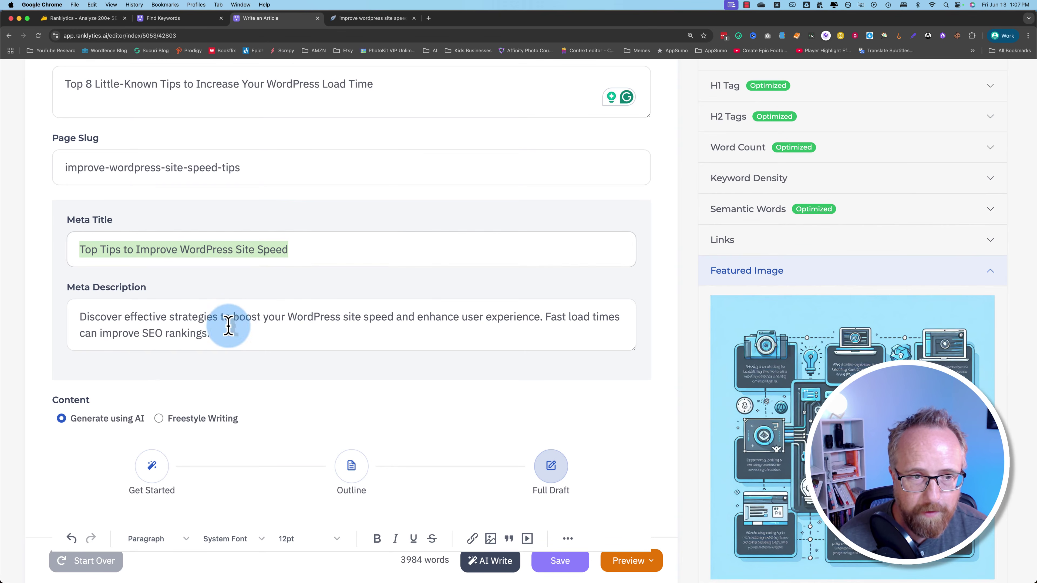
{"action": "left_click_drag", "start_coordinate": [228, 325], "coordinate": [98, 307]}
{"action": "key", "text": "super+c"}
{"action": "left_click", "coordinate": [373, 18]}
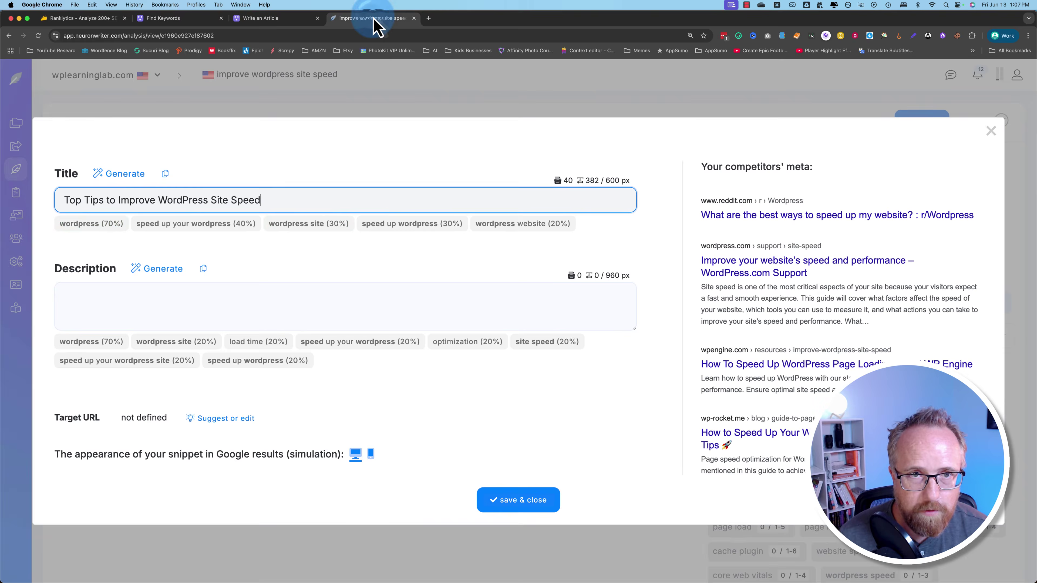
{"action": "left_click", "coordinate": [251, 294]}
{"action": "key", "text": "super+v"}
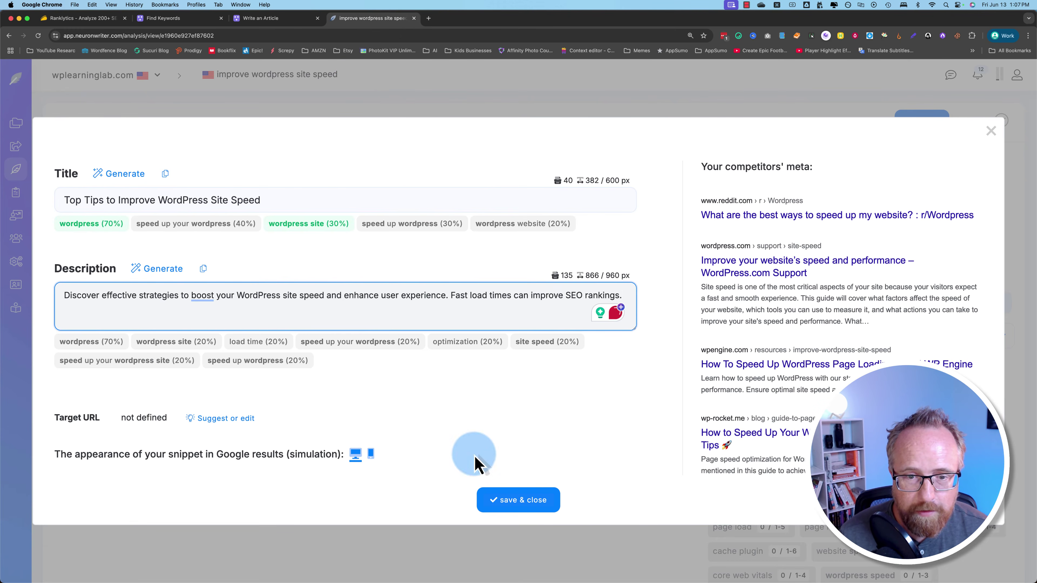
{"action": "left_click", "coordinate": [499, 501]}
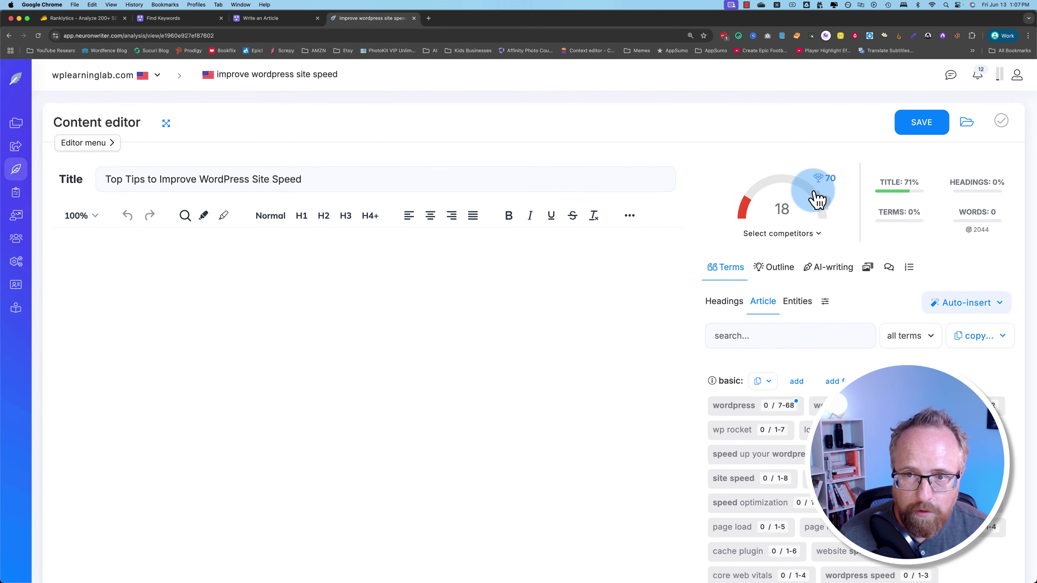
- Copy the entire article draft from Ranklytics and paste it into the empty NeuronWriter content editor
{"action": "mouse_move", "coordinate": [826, 194]}
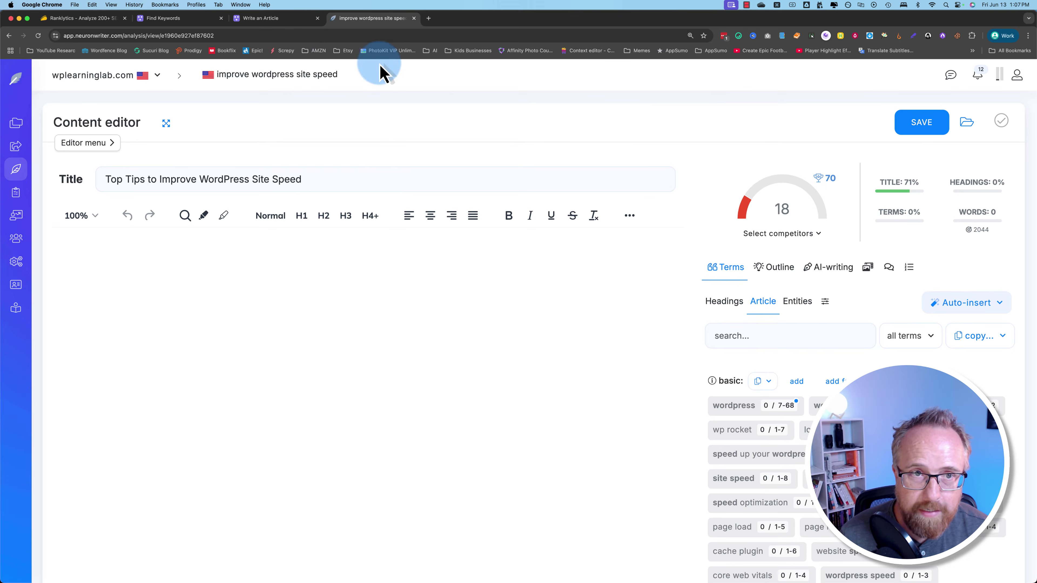
{"action": "left_click", "coordinate": [286, 19]}
{"action": "scroll", "coordinate": [342, 397], "scroll_direction": "down", "scroll_amount": 5}
{"action": "scroll", "coordinate": [342, 397], "scroll_direction": "down", "scroll_amount": 3}
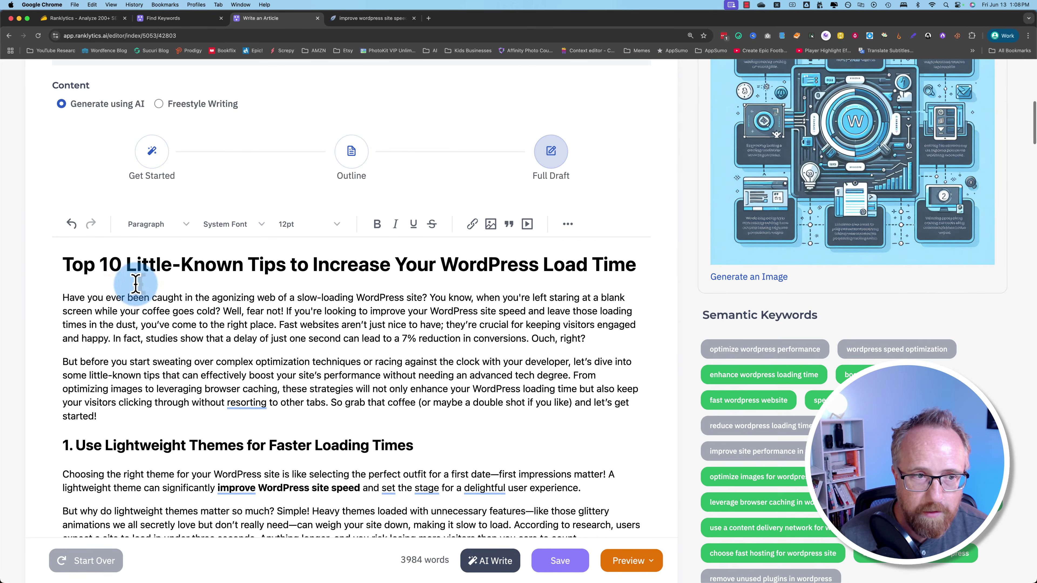
{"action": "key", "text": "super+a"}
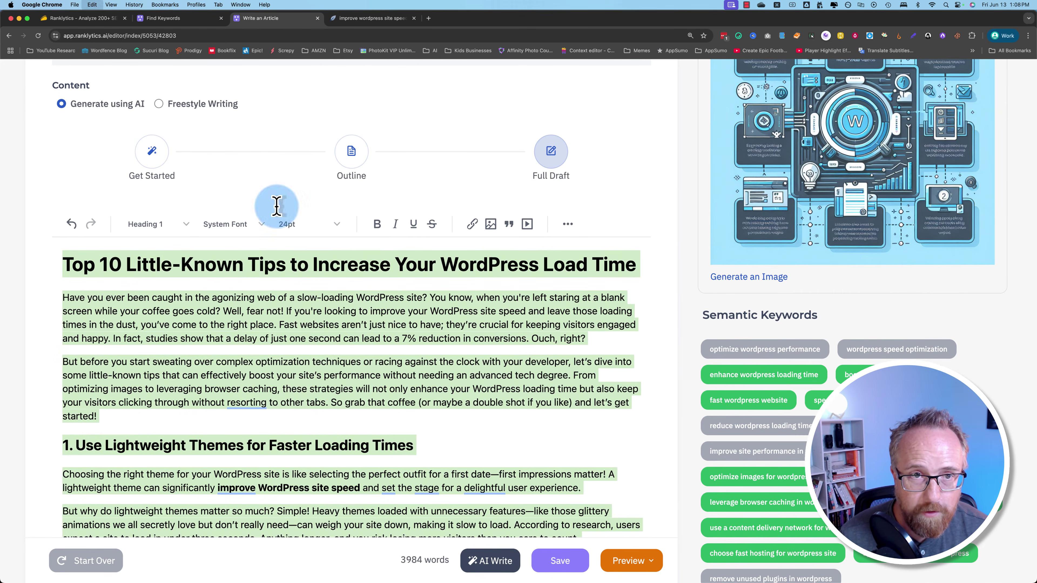
{"action": "left_click", "coordinate": [359, 18]}
{"action": "left_click", "coordinate": [342, 301]}
{"action": "key", "text": "super+v"}
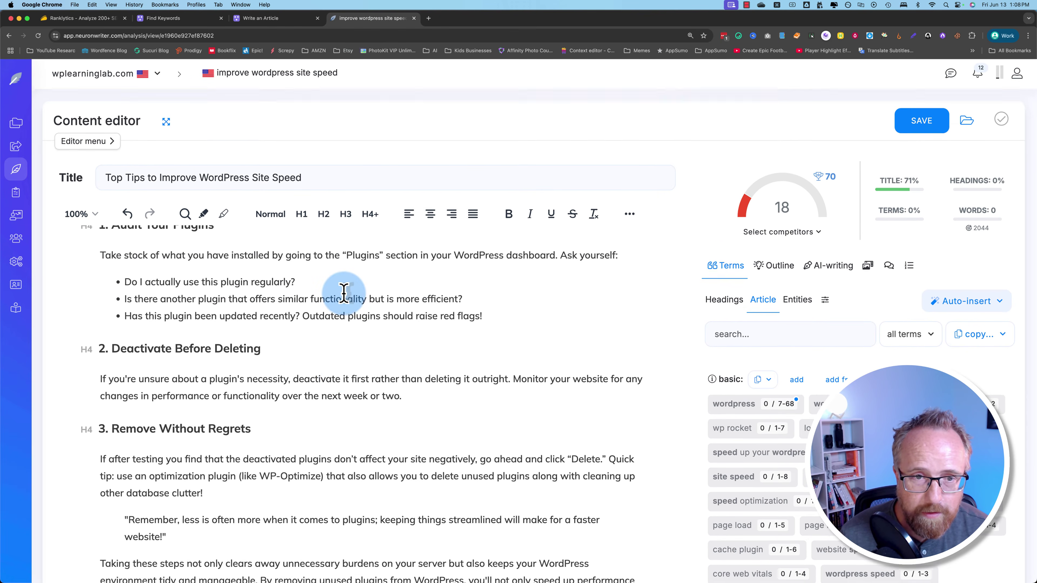
- Examine the pasted article and its content score, and compare its H1 heading with the meta title
{"action": "scroll", "coordinate": [347, 294], "scroll_direction": "down", "scroll_amount": 2}
{"action": "scroll", "coordinate": [755, 229], "scroll_direction": "up", "scroll_amount": 2}
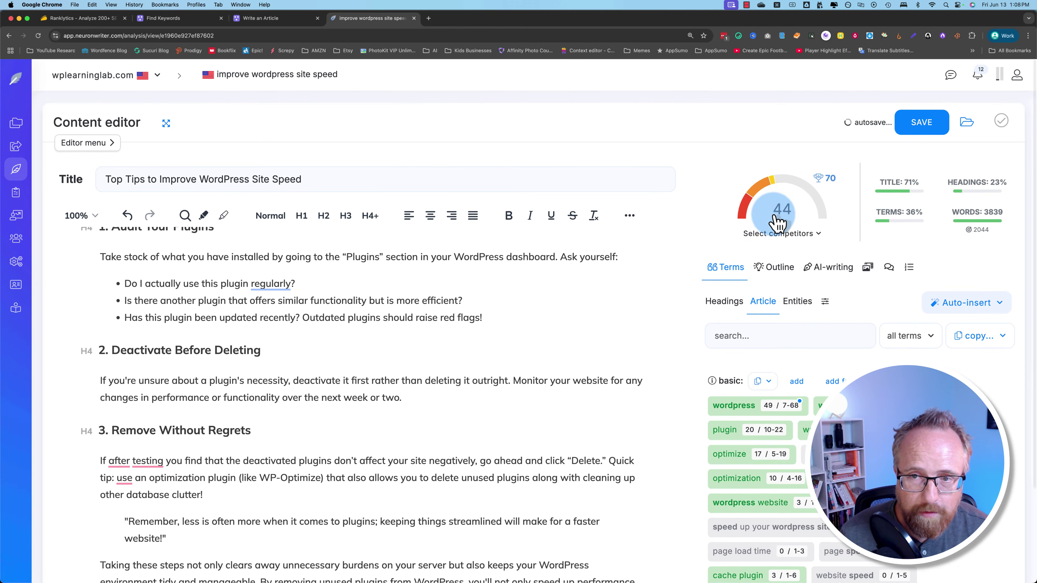
{"action": "scroll", "coordinate": [391, 331], "scroll_direction": "up", "scroll_amount": 10}
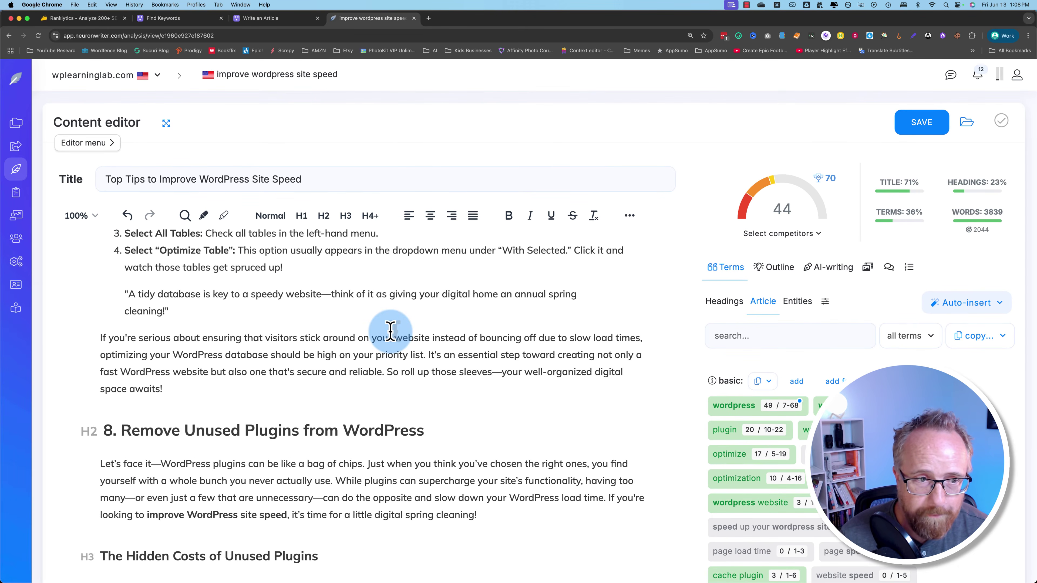
{"action": "scroll", "coordinate": [390, 331], "scroll_direction": "up", "scroll_amount": 10}
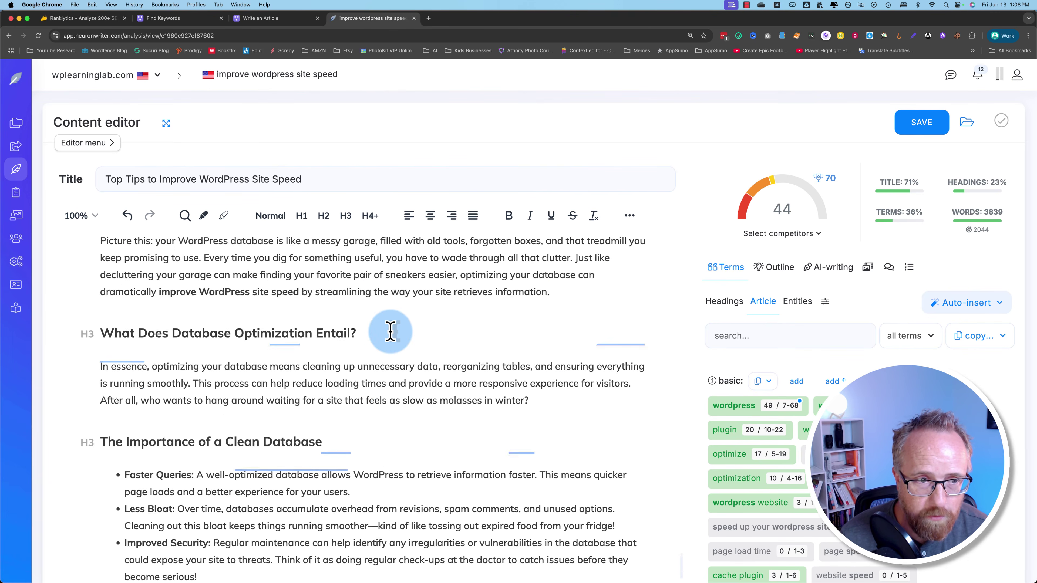
{"action": "scroll", "coordinate": [391, 331], "scroll_direction": "up", "scroll_amount": 15}
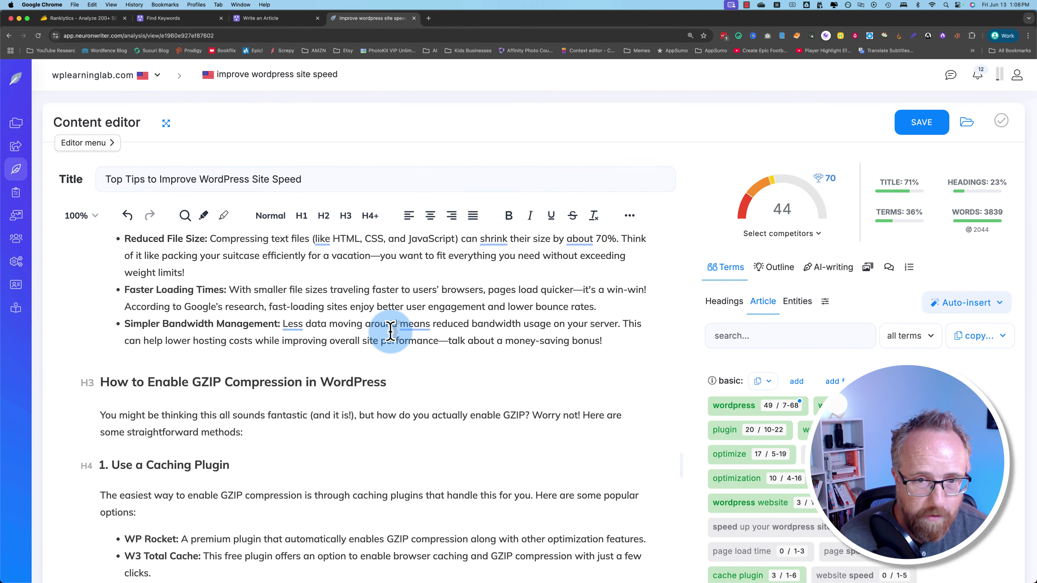
{"action": "scroll", "coordinate": [626, 388], "scroll_direction": "up", "scroll_amount": 4}
{"action": "left_click_drag", "start_coordinate": [685, 467], "coordinate": [679, 223]}
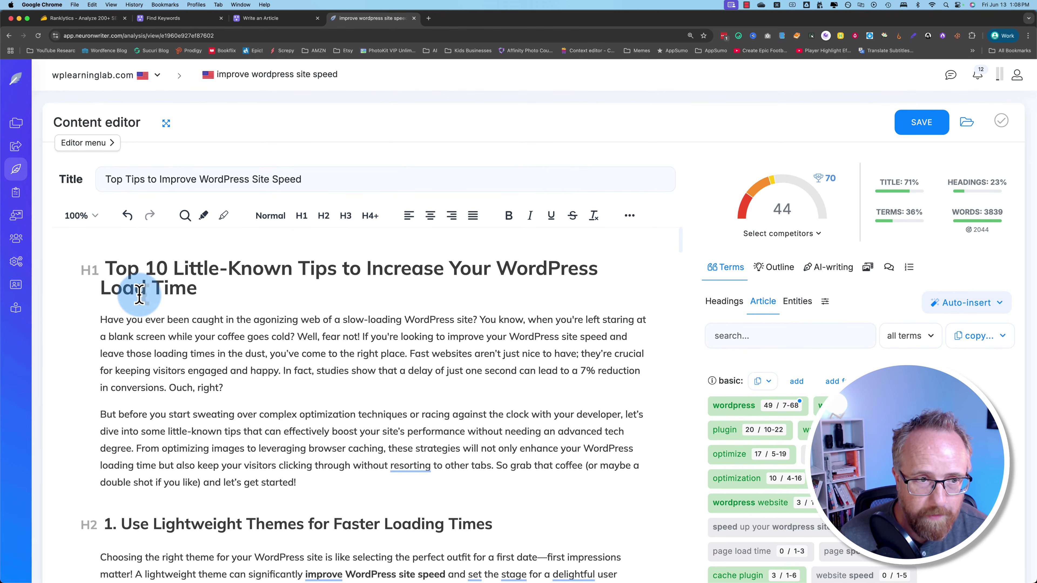
{"action": "left_click_drag", "start_coordinate": [101, 271], "coordinate": [198, 288]}
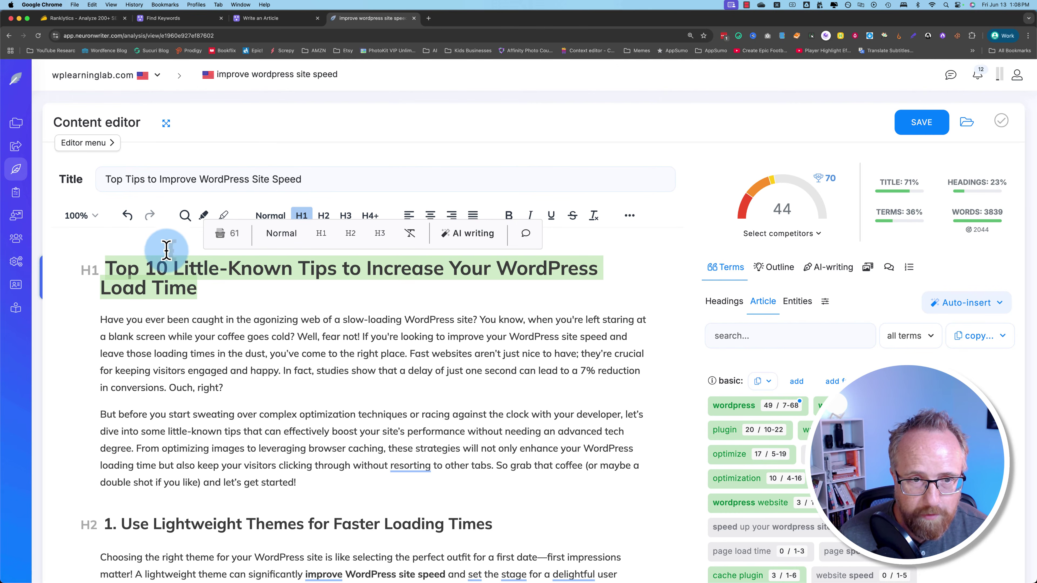
{"action": "left_click", "coordinate": [285, 282]}
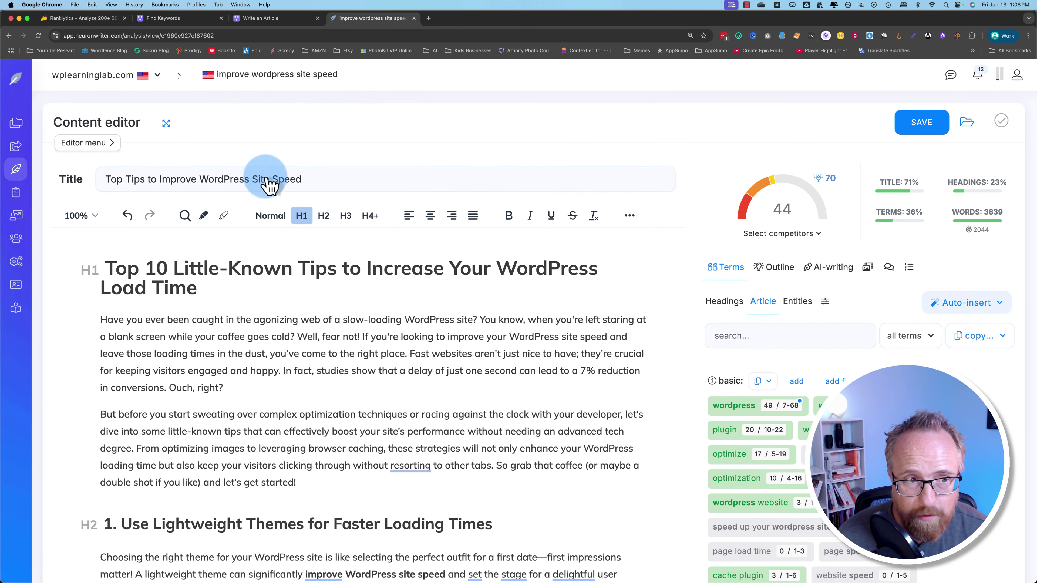
{"action": "left_click", "coordinate": [327, 182]}
{"action": "left_click", "coordinate": [989, 135]}
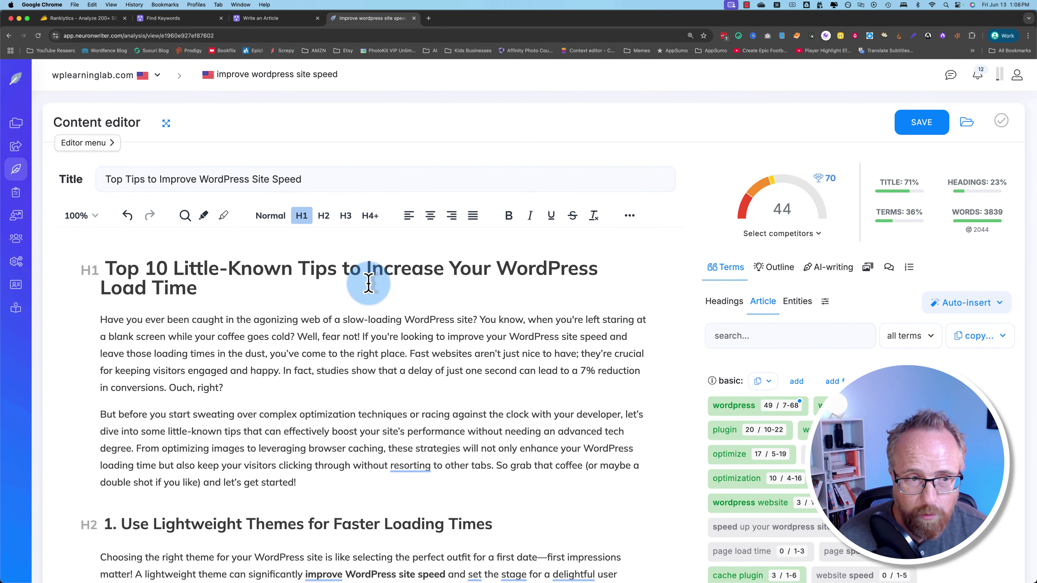
- Replace "Increase Your WordPress Load Time" in the H1 heading with "Improve WordPress Site Speed" copied from the meta title
{"action": "left_click", "coordinate": [227, 190]}
{"action": "left_click_drag", "start_coordinate": [118, 200], "coordinate": [260, 199]}
{"action": "key", "text": "super+c"}
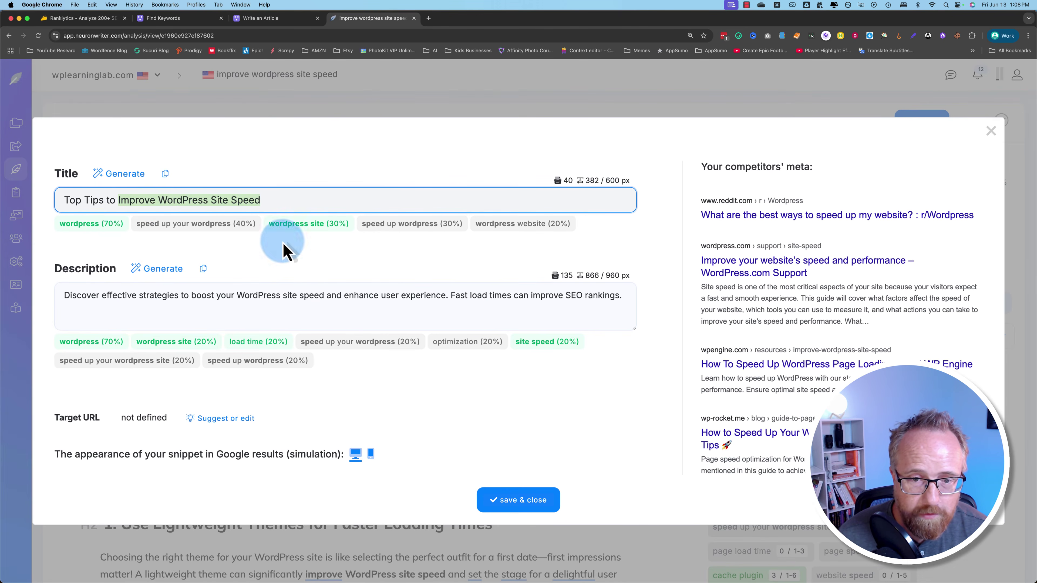
{"action": "left_click", "coordinate": [527, 501]}
{"action": "left_click_drag", "start_coordinate": [405, 267], "coordinate": [196, 287]}
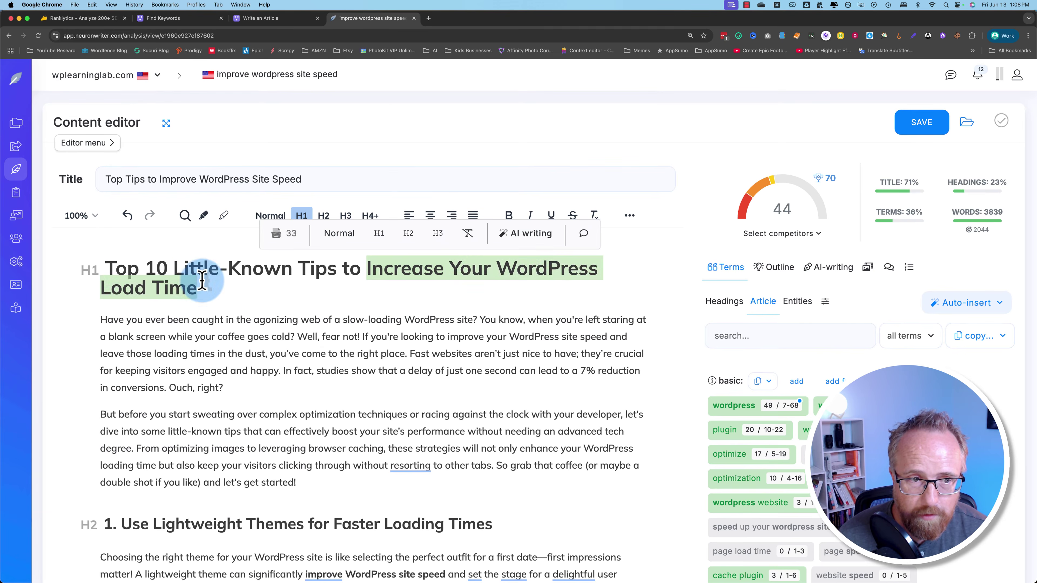
{"action": "key", "text": "super+v"}
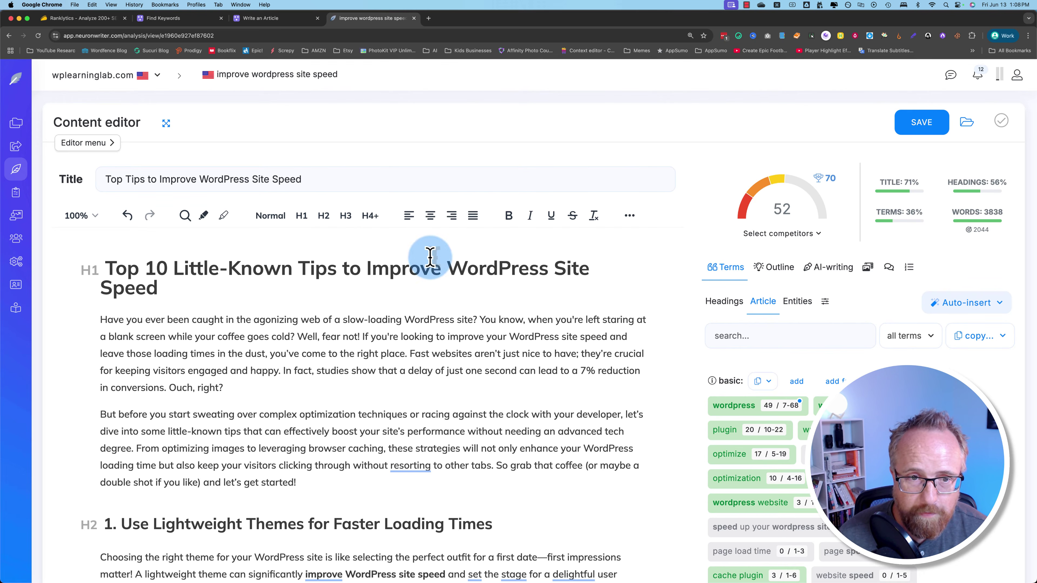
- Try rewording the H1 heading as "Improve WordPress Site Speed: Top 10 Little-Known Tips"
{"action": "left_click_drag", "start_coordinate": [366, 268], "coordinate": [174, 283]}
{"action": "key", "text": "BackSpace"}
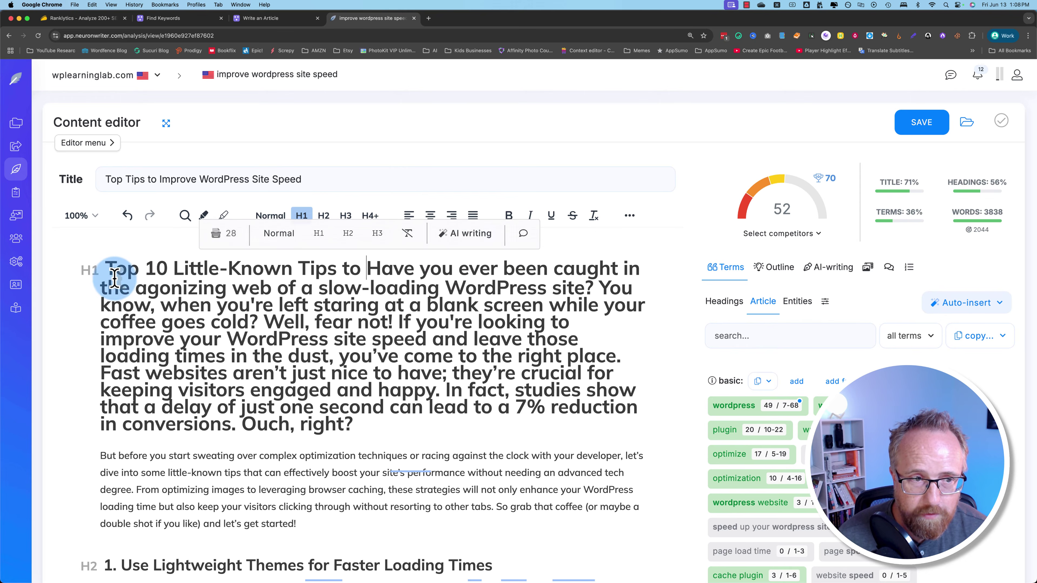
{"action": "key", "text": "super+z"}
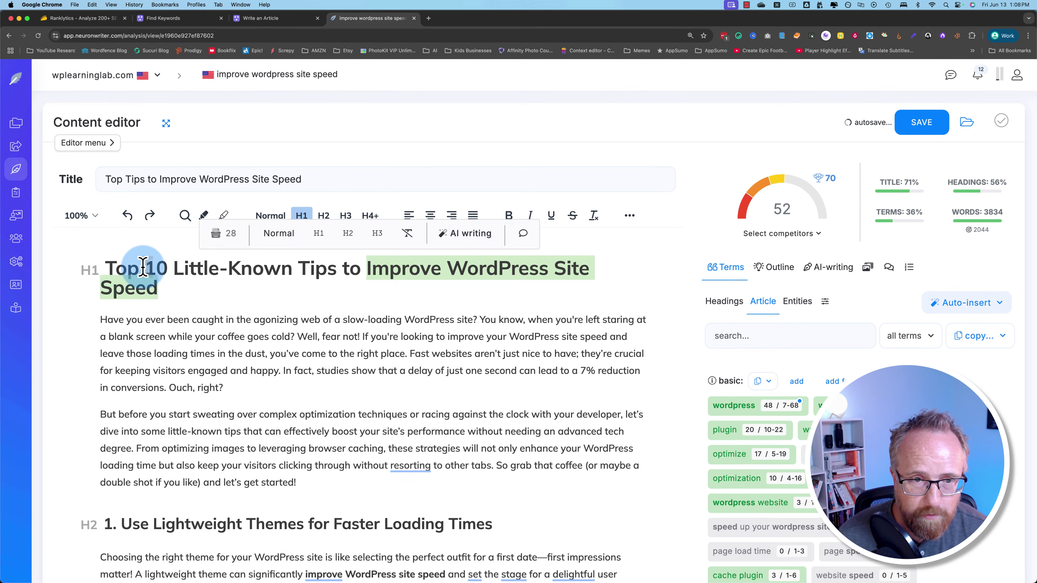
{"action": "left_click", "coordinate": [104, 271]}
{"action": "left_click_drag", "start_coordinate": [175, 274], "coordinate": [363, 261]}
{"action": "key", "text": "BackSpace"}
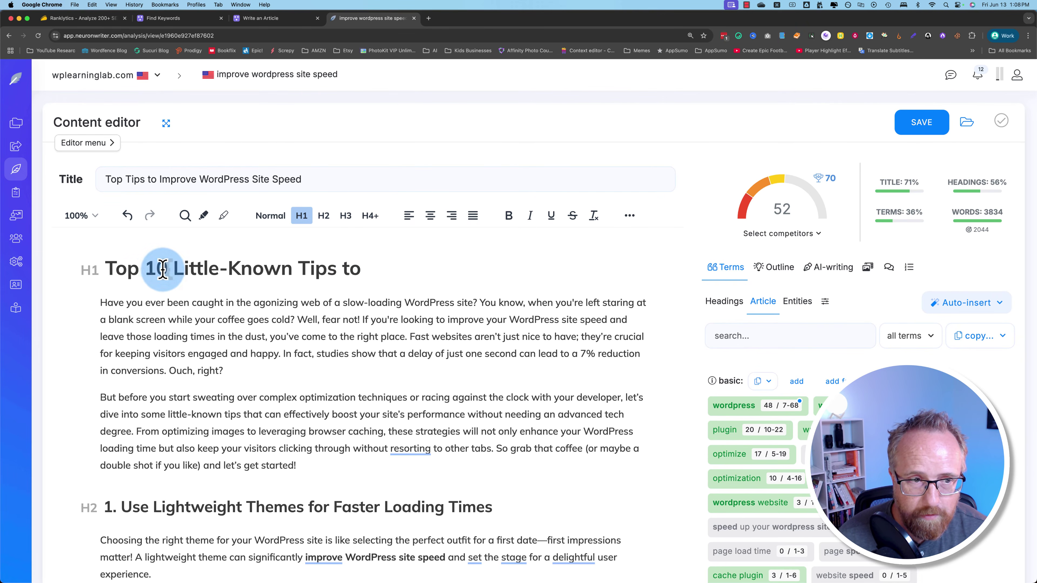
{"action": "type", "text": "Improve WordPress Site Speed:"}
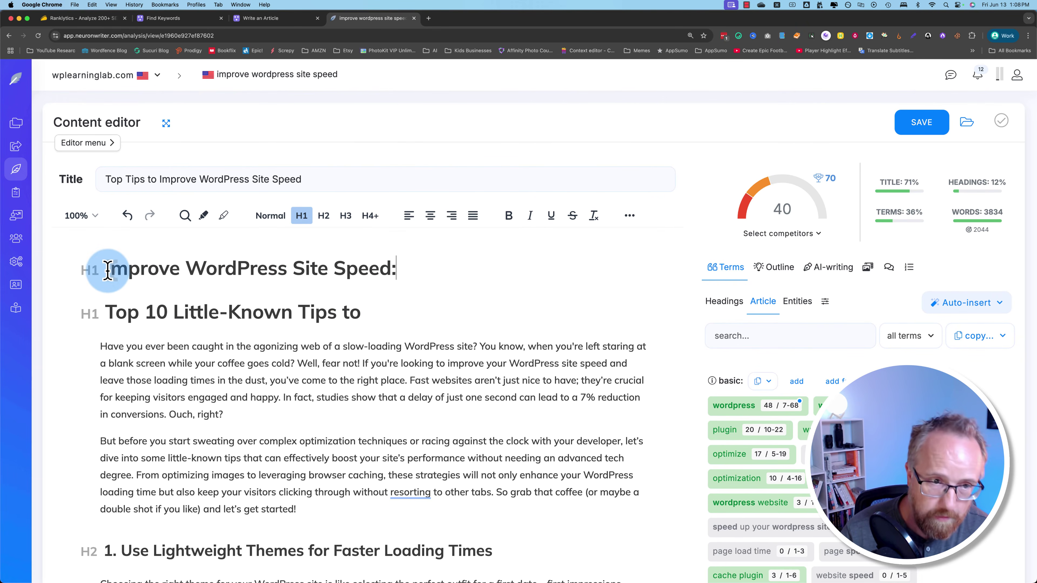
{"action": "key", "text": "Delete"}
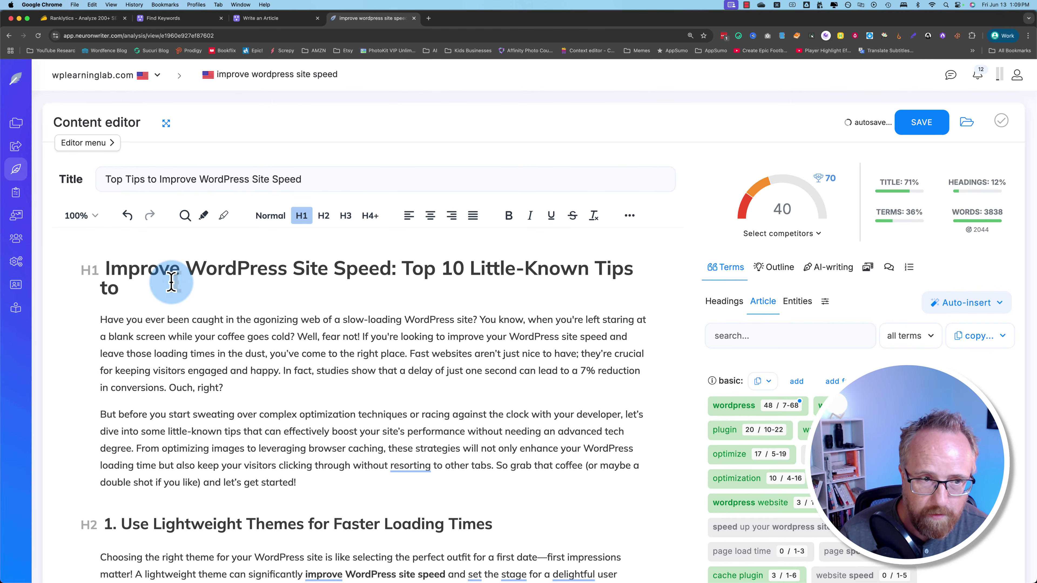
{"action": "key", "text": "BackSpace"}
{"action": "key", "text": "BackSpace"}
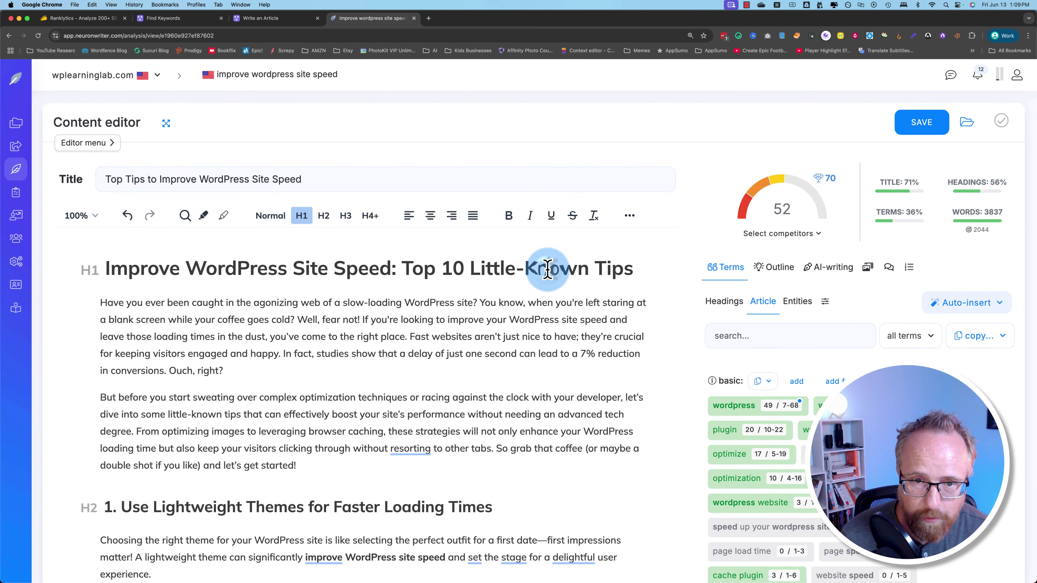
- Undo the rewording back to the H1 heading "Top 10 Little-Known Tips to Improve WordPress Site Speed"
{"action": "key", "text": "super+z"}
{"action": "key", "text": "super+z"}
{"action": "key", "text": "super+z"}
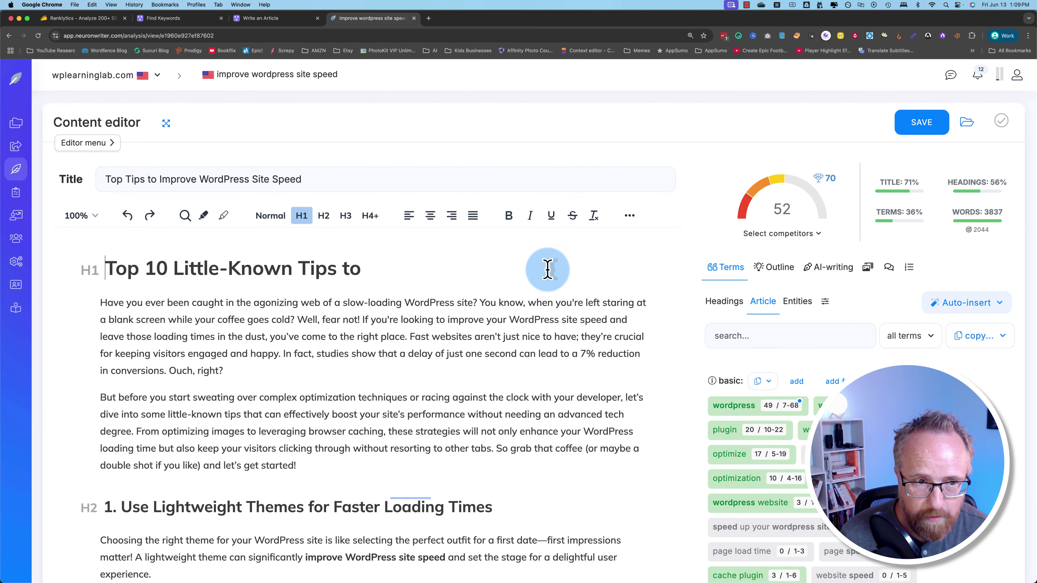
{"action": "left_click", "coordinate": [532, 300]}
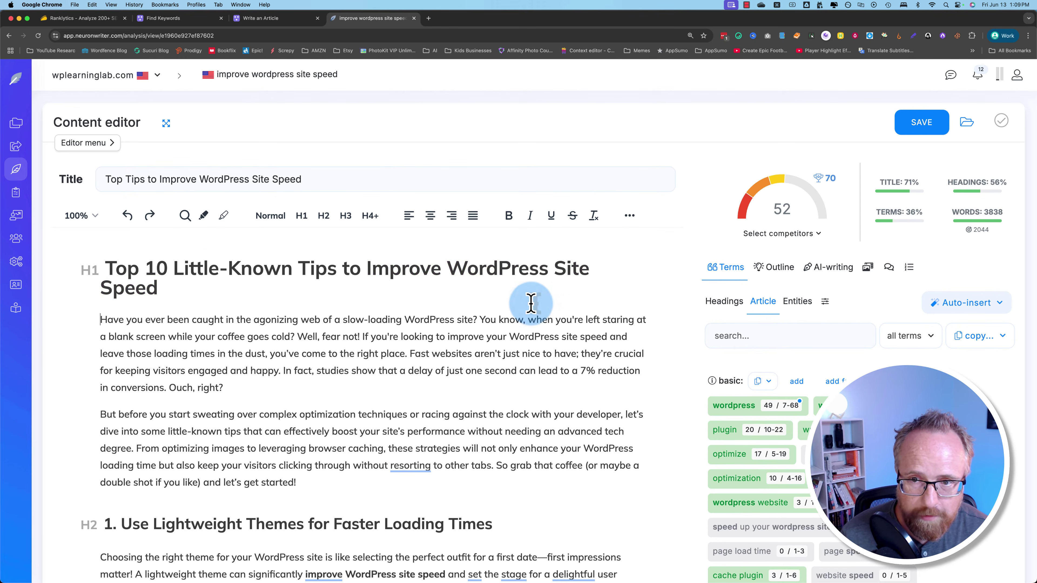
- Compare the SEO score and semantic keywords in Ranklytics with the content score and basic term usage ranges in NeuronWriter
{"action": "mouse_move", "coordinate": [738, 231]}
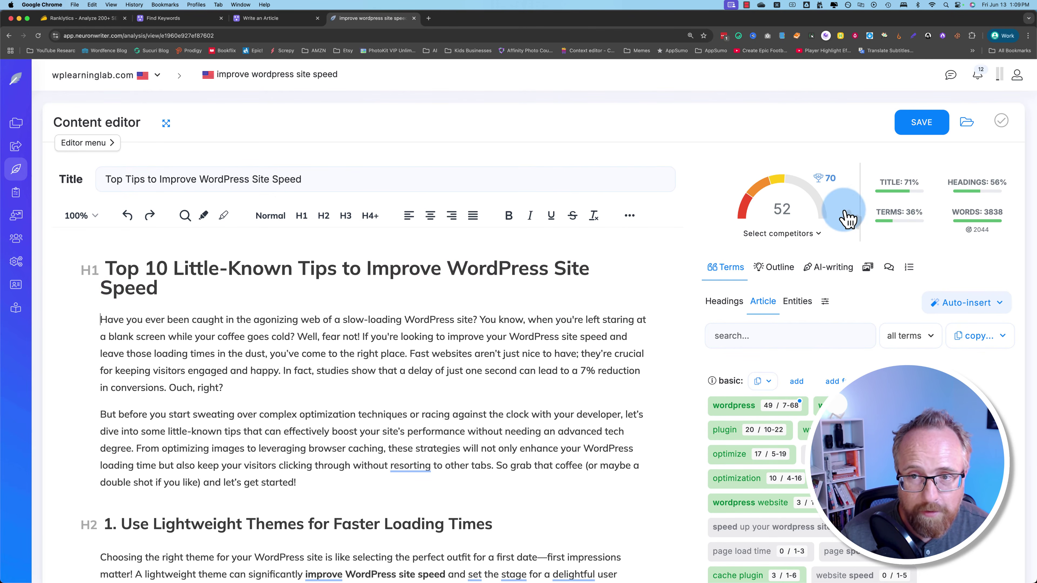
{"action": "left_click", "coordinate": [265, 21]}
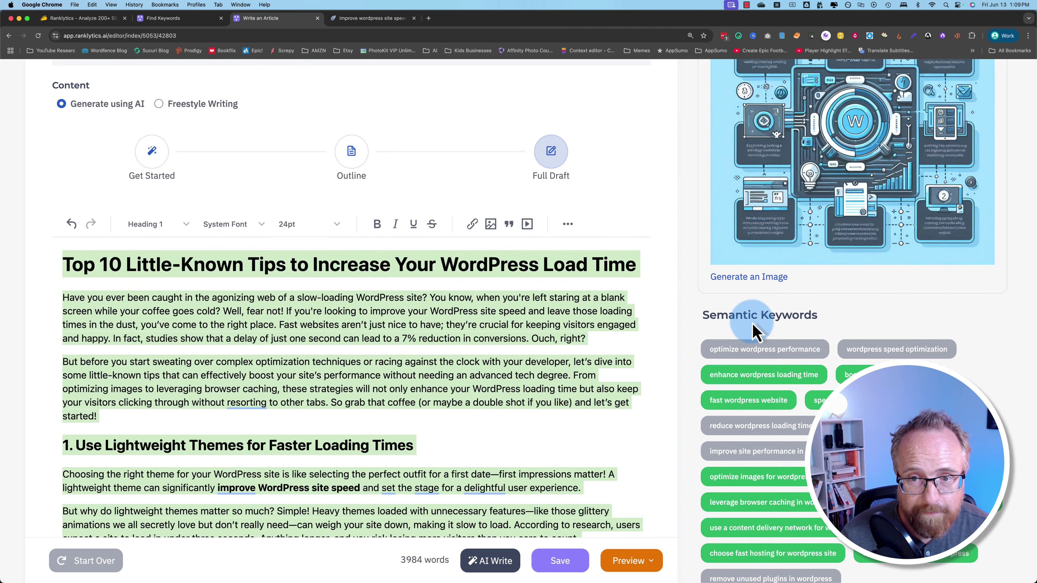
{"action": "scroll", "coordinate": [706, 334], "scroll_direction": "up", "scroll_amount": 15}
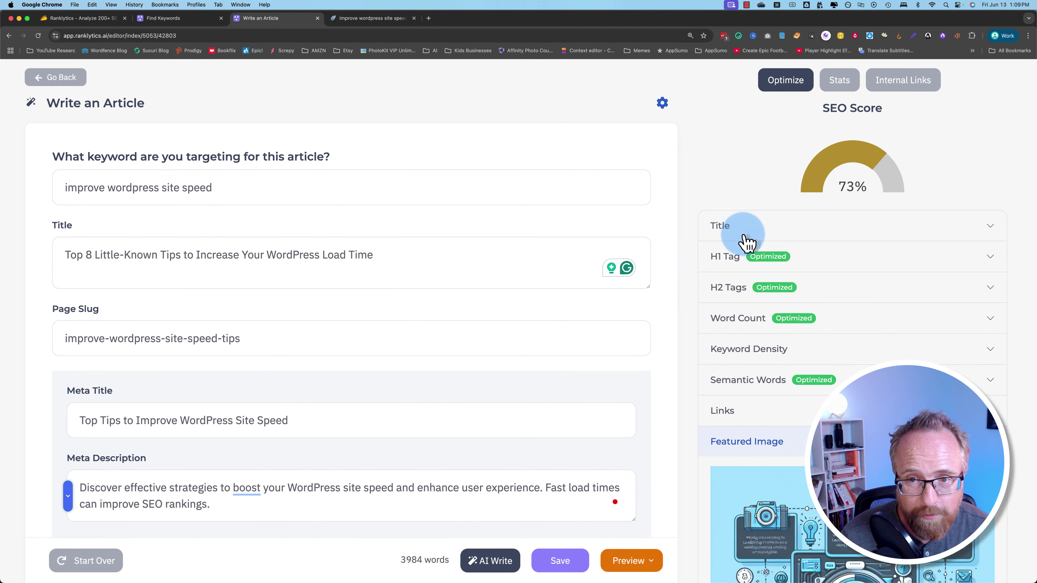
{"action": "scroll", "coordinate": [689, 288], "scroll_direction": "down", "scroll_amount": 20}
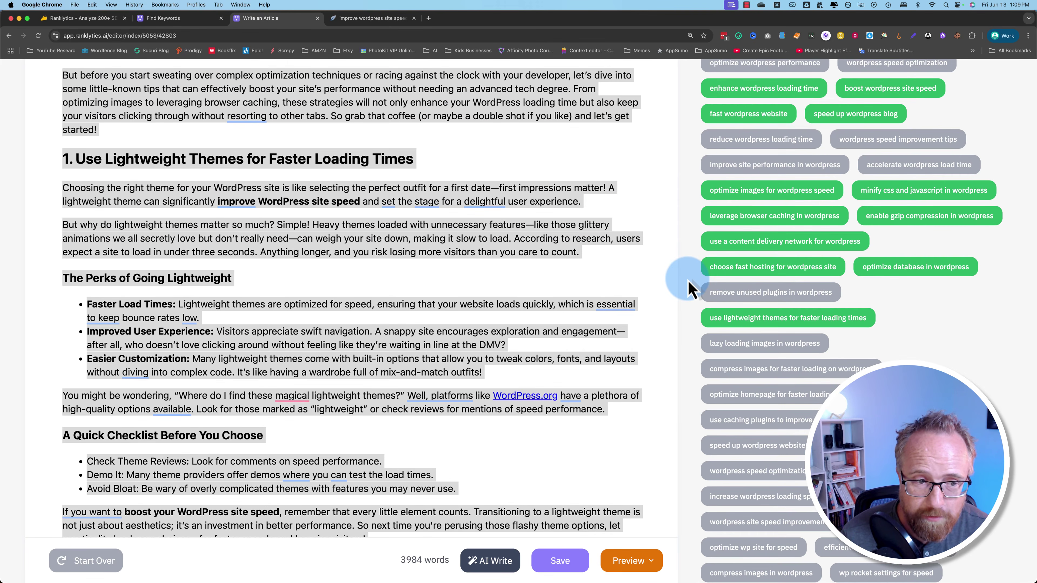
{"action": "left_click", "coordinate": [387, 19]}
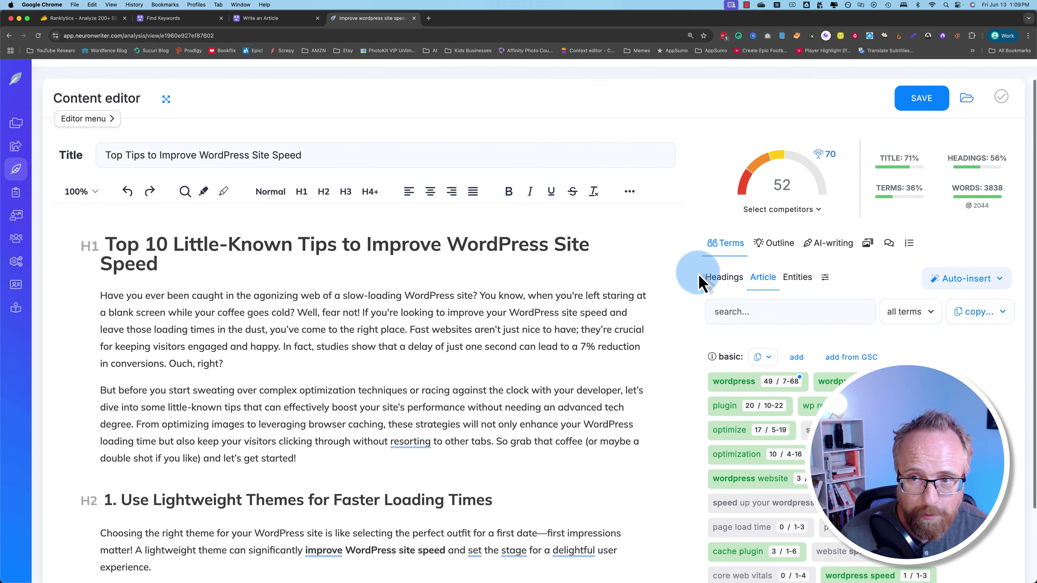
{"action": "scroll", "coordinate": [697, 268], "scroll_direction": "down", "scroll_amount": 2}
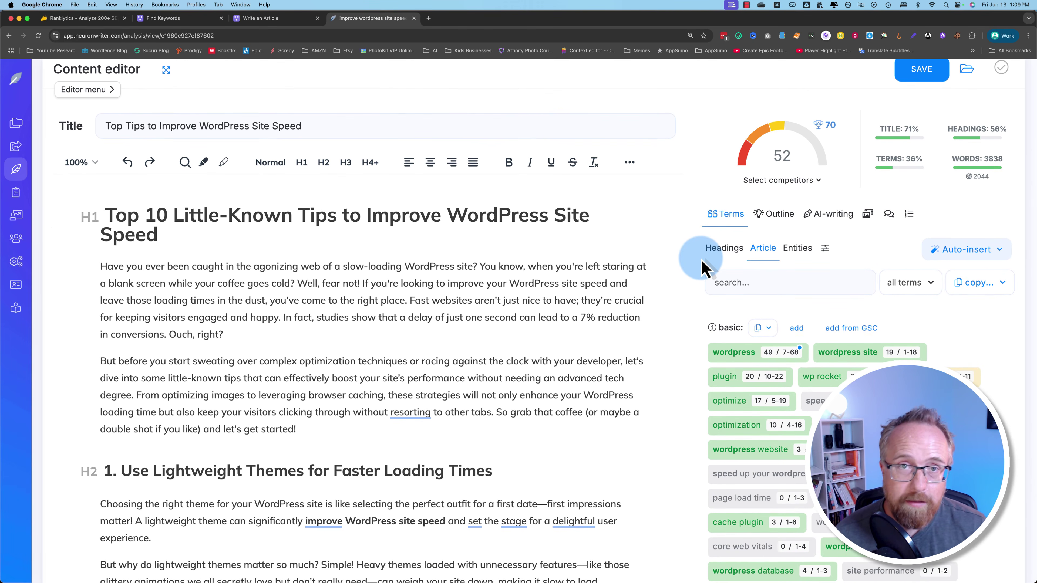
{"action": "scroll", "coordinate": [708, 338], "scroll_direction": "down", "scroll_amount": 5}
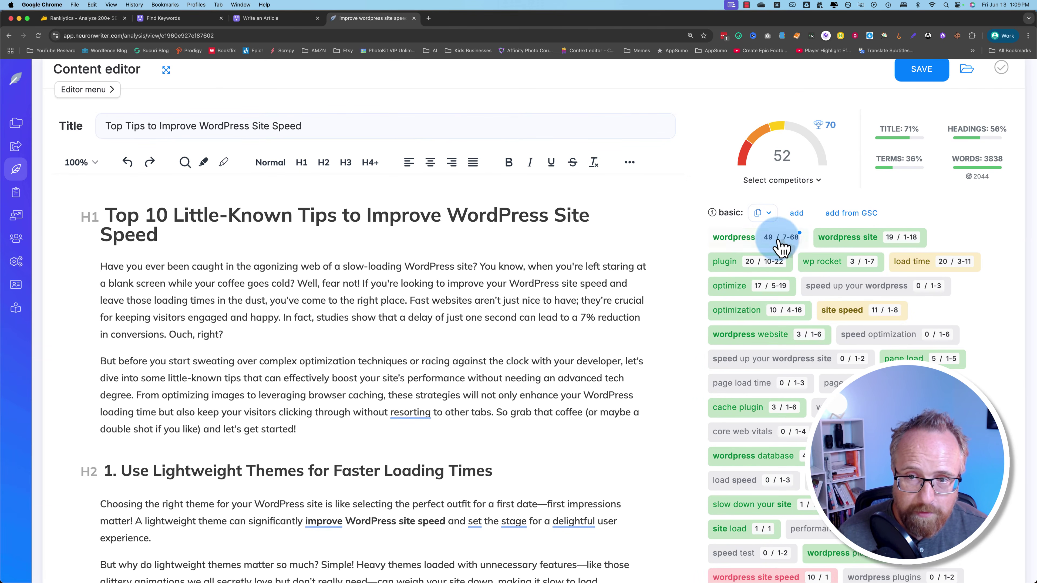
{"action": "mouse_move", "coordinate": [777, 245]}
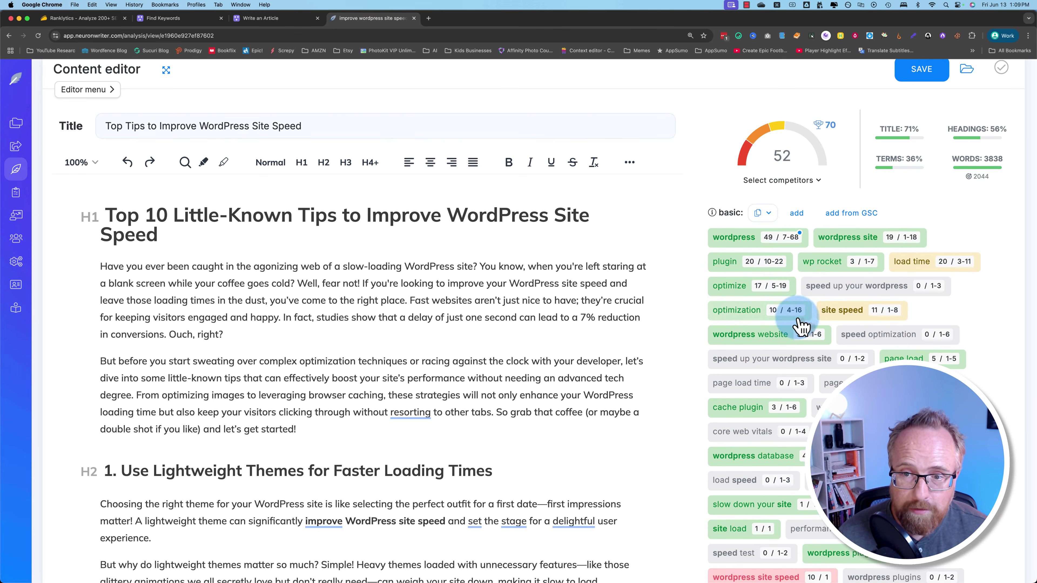
- Switch to Ranklytics, leave the article editor and examine the June 2025 content calendar
{"action": "left_click", "coordinate": [264, 18]}
{"action": "scroll", "coordinate": [690, 486], "scroll_direction": "down", "scroll_amount": 5}
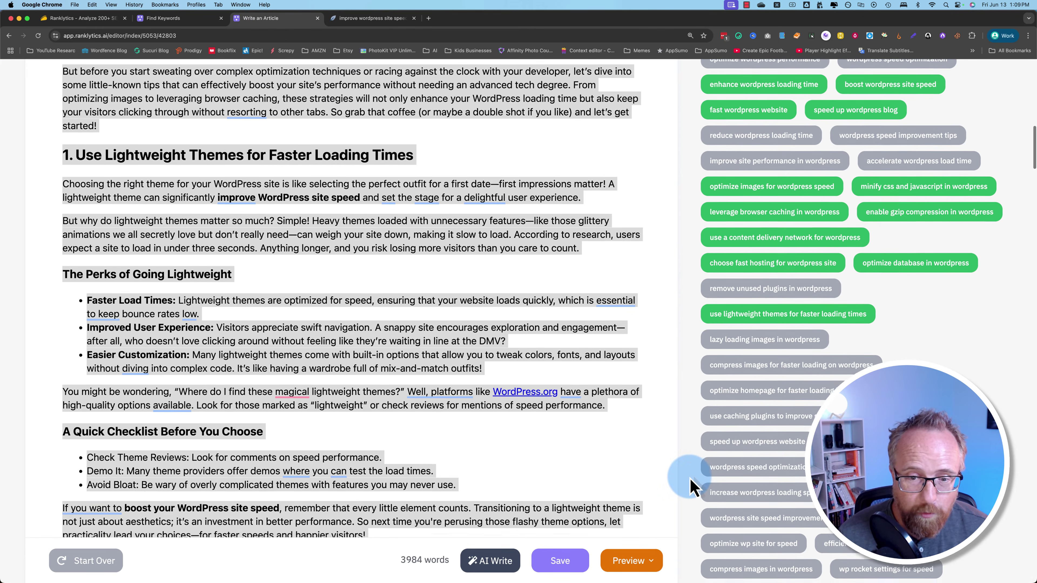
{"action": "scroll", "coordinate": [698, 449], "scroll_direction": "up", "scroll_amount": 15}
{"action": "scroll", "coordinate": [672, 402], "scroll_direction": "up", "scroll_amount": 10}
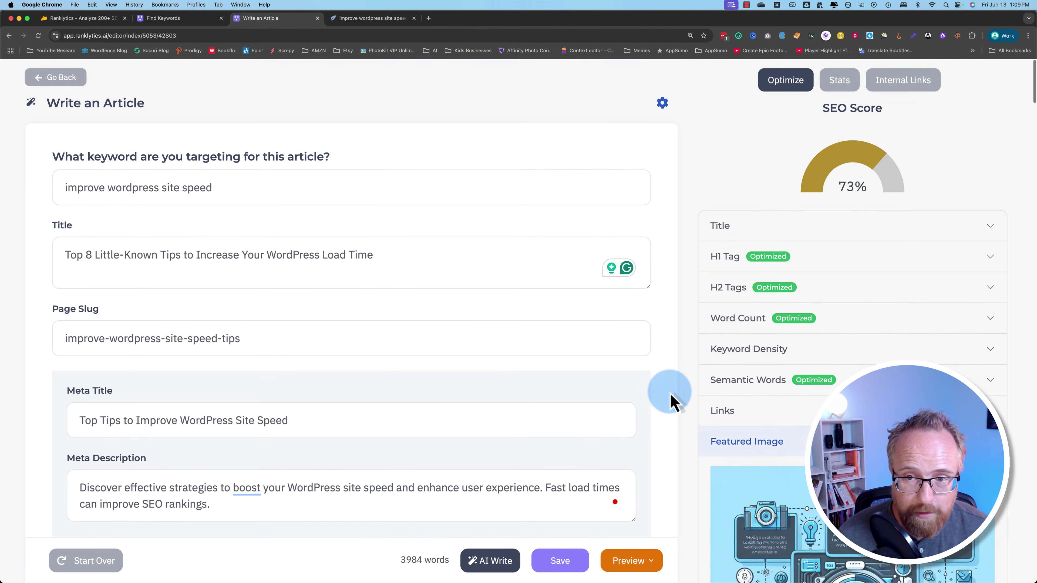
{"action": "left_click", "coordinate": [56, 77]}
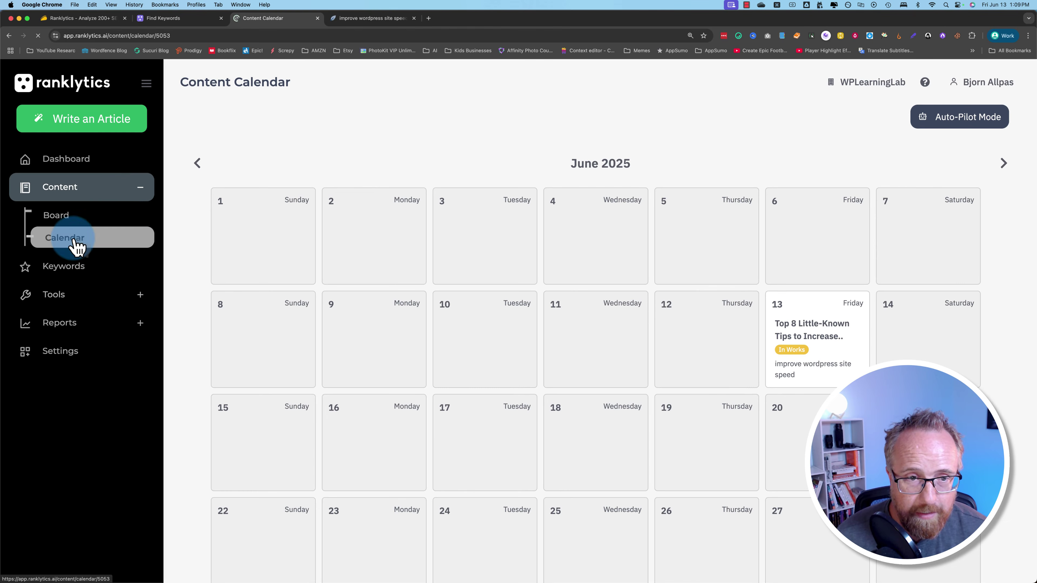
{"action": "mouse_move", "coordinate": [828, 344]}
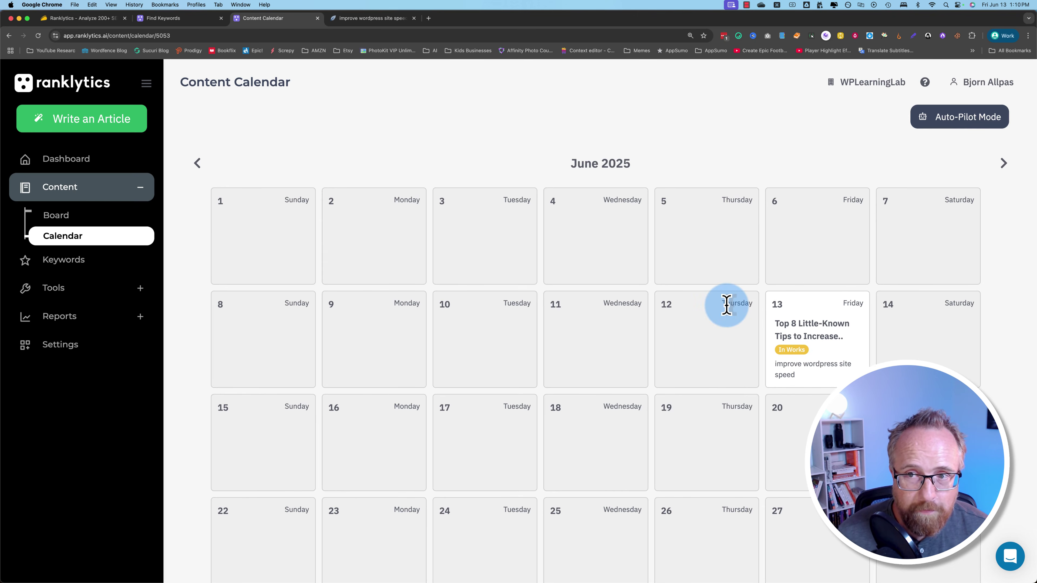
{"action": "mouse_move", "coordinate": [782, 359]}
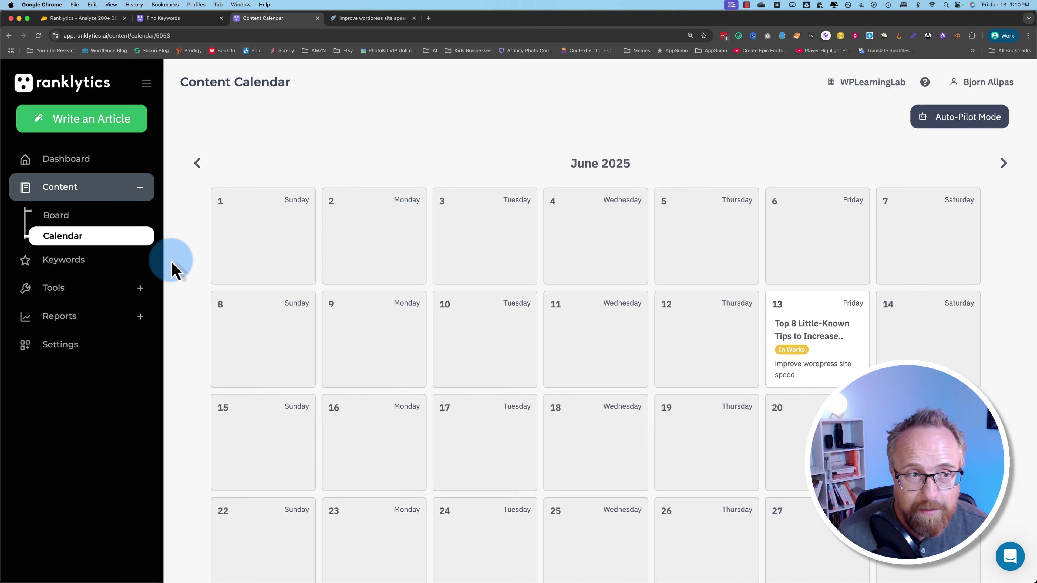
- Review the upcoming articles on the content board and open the keyword list
{"action": "left_click", "coordinate": [56, 215]}
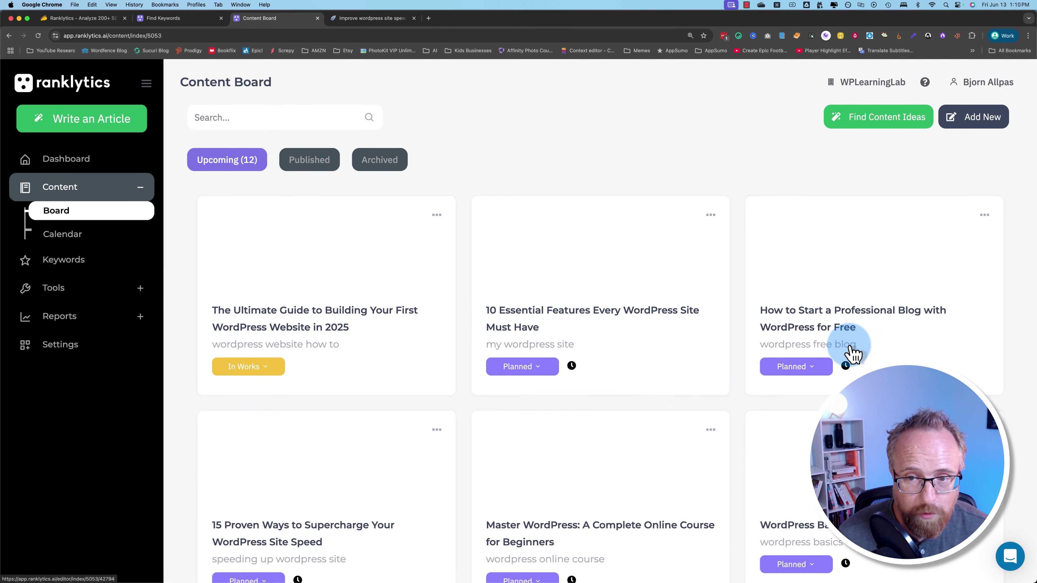
{"action": "scroll", "coordinate": [734, 409], "scroll_direction": "down", "scroll_amount": 1}
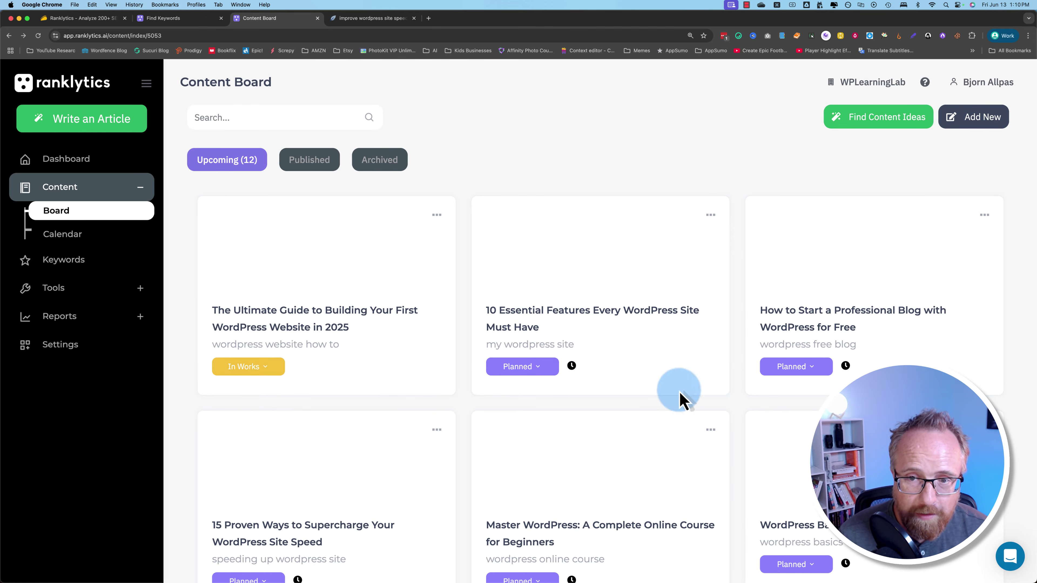
{"action": "scroll", "coordinate": [461, 406], "scroll_direction": "down", "scroll_amount": 2}
{"action": "scroll", "coordinate": [461, 406], "scroll_direction": "down", "scroll_amount": 8}
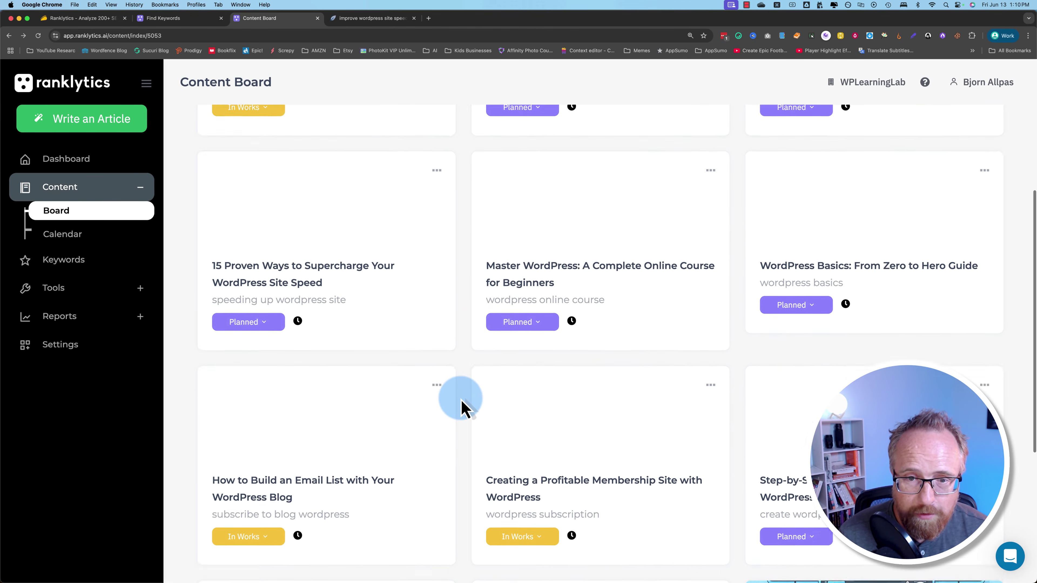
{"action": "scroll", "coordinate": [461, 406], "scroll_direction": "down", "scroll_amount": 2}
{"action": "scroll", "coordinate": [460, 406], "scroll_direction": "up", "scroll_amount": 2}
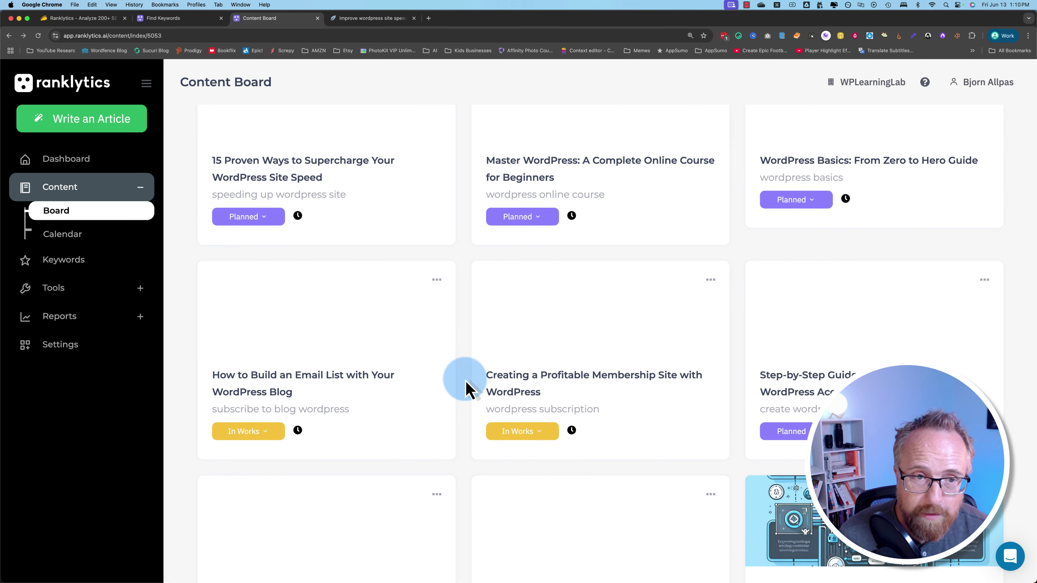
{"action": "scroll", "coordinate": [468, 359], "scroll_direction": "up", "scroll_amount": 9}
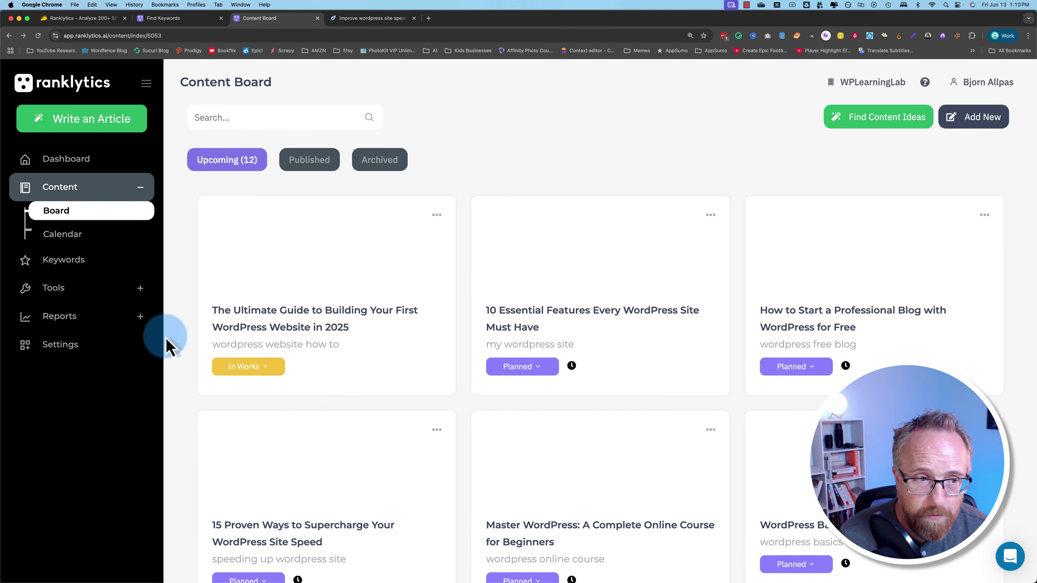
{"action": "left_click", "coordinate": [72, 261]}
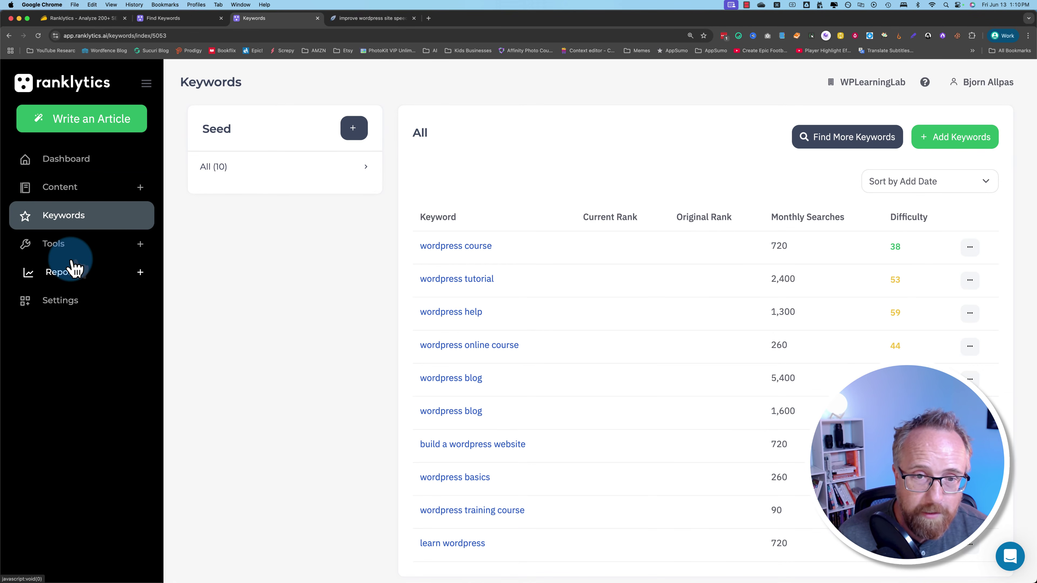
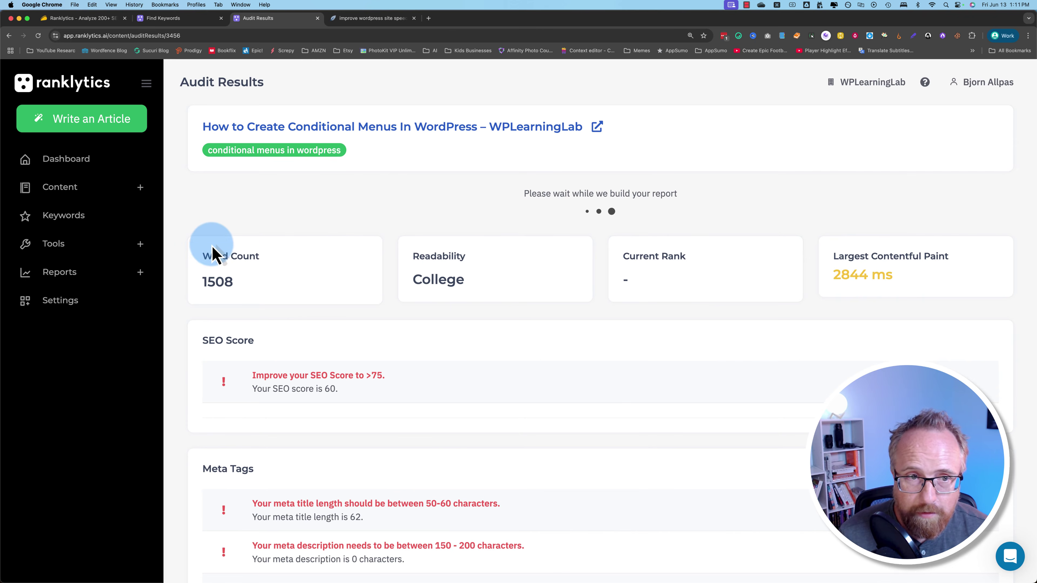
- Examine the word count, readability and SEO score in the audit of the conditional menus article
{"action": "scroll", "coordinate": [183, 264], "scroll_direction": "down", "scroll_amount": 2}
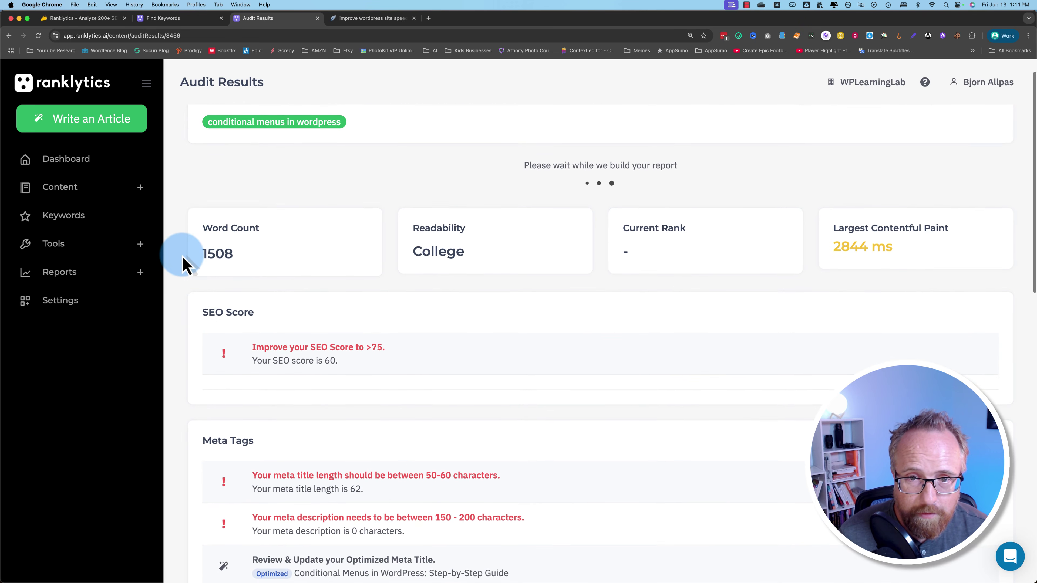
{"action": "double_click", "coordinate": [438, 231]}
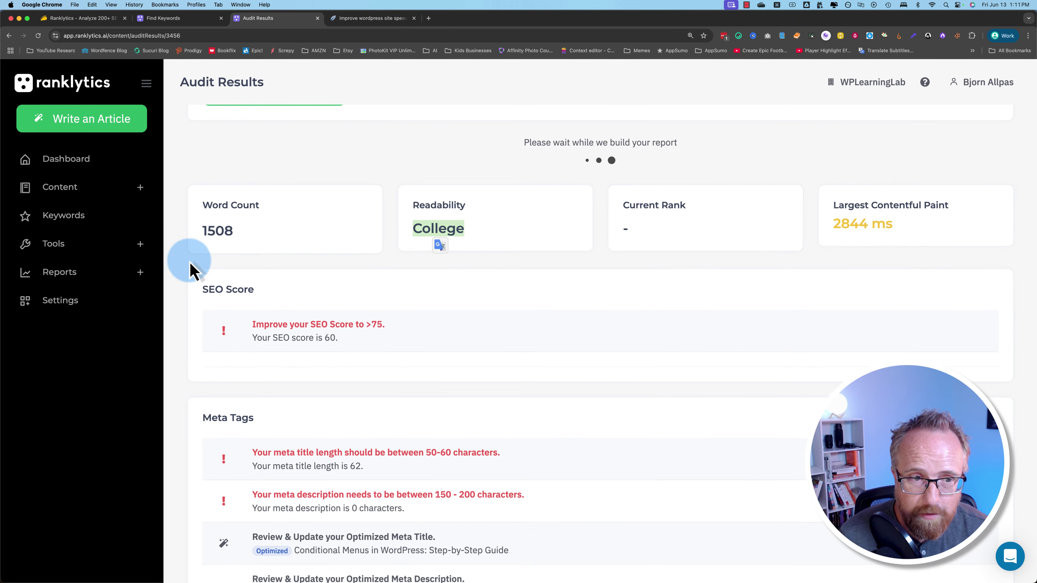
{"action": "scroll", "coordinate": [183, 271], "scroll_direction": "down", "scroll_amount": 4}
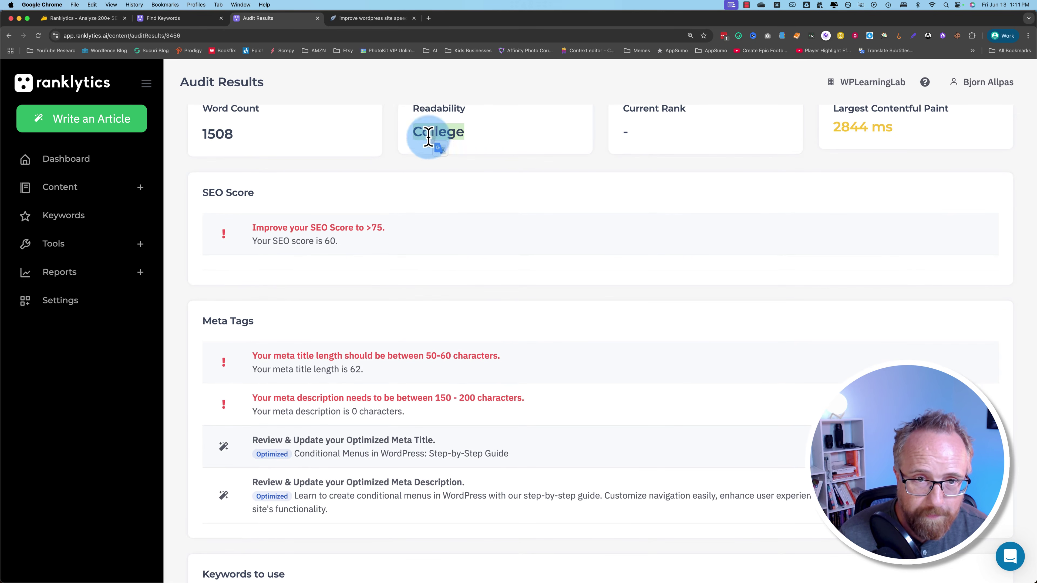
{"action": "scroll", "coordinate": [440, 129], "scroll_direction": "up", "scroll_amount": 1}
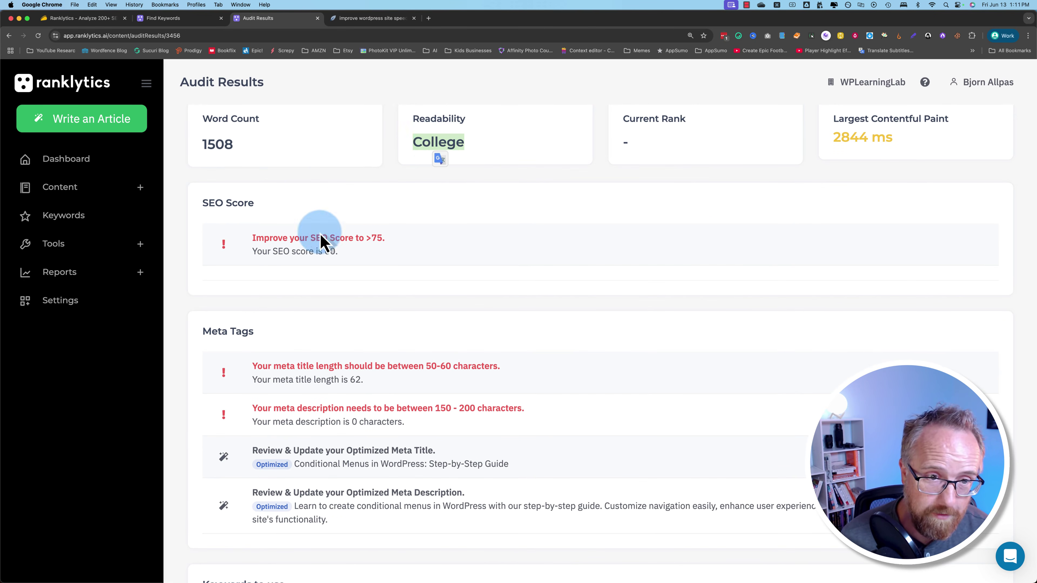
- Examine the audit's meta title and meta description issues along with the optimized replacements it suggests
{"action": "scroll", "coordinate": [326, 238], "scroll_direction": "down", "scroll_amount": 5}
{"action": "left_click_drag", "start_coordinate": [253, 191], "coordinate": [375, 212]}
{"action": "left_click", "coordinate": [308, 234]}
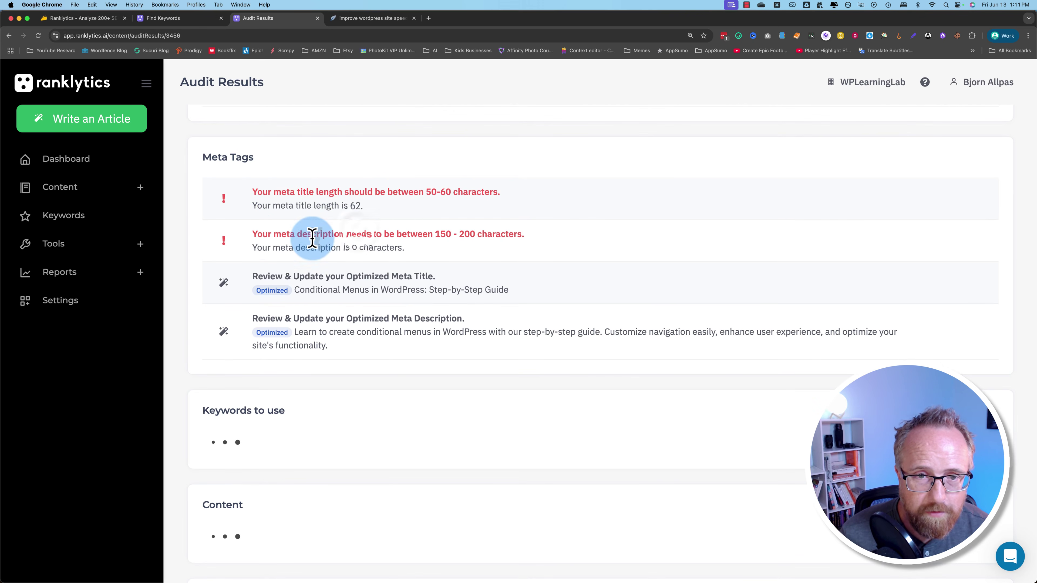
{"action": "left_click_drag", "start_coordinate": [253, 233], "coordinate": [425, 269]}
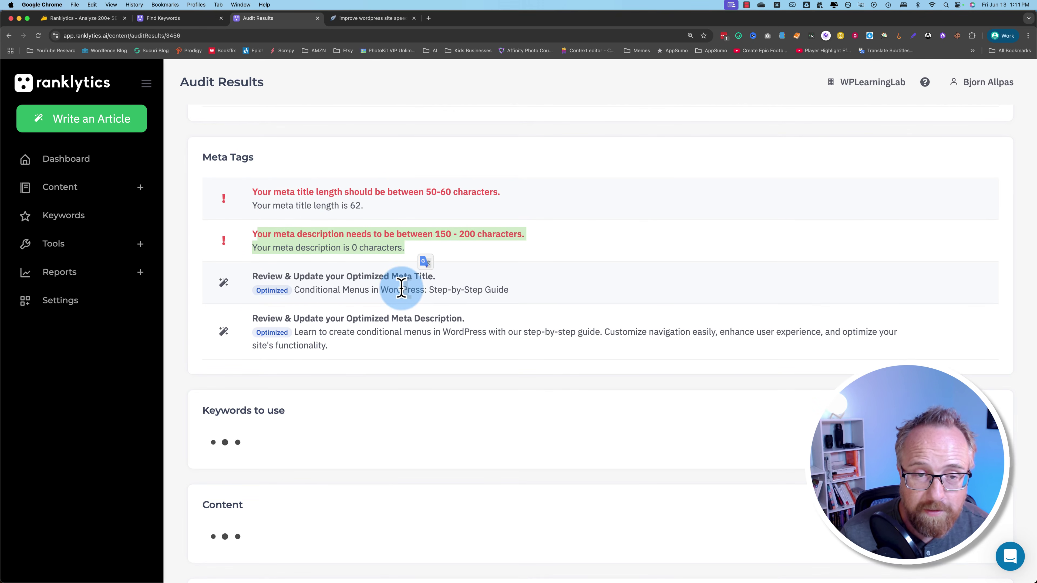
{"action": "left_click_drag", "start_coordinate": [295, 290], "coordinate": [519, 304]}
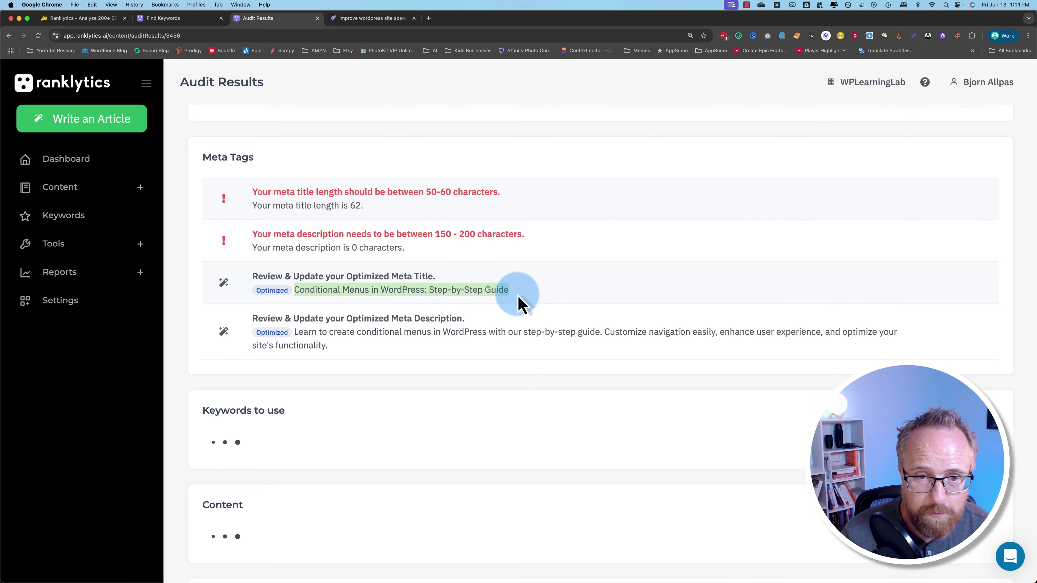
{"action": "left_click_drag", "start_coordinate": [296, 331], "coordinate": [340, 352]}
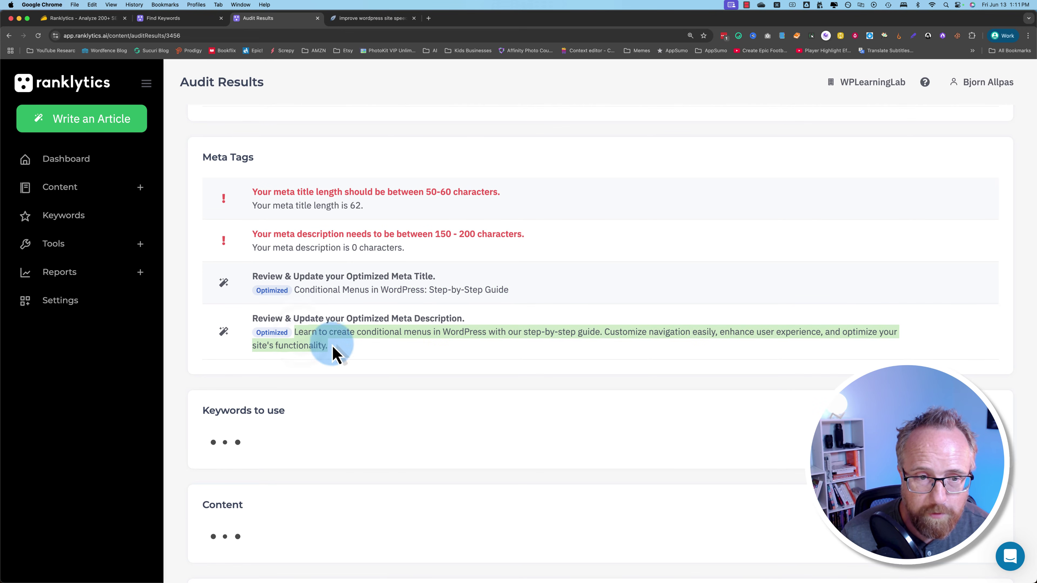
- Review the remaining audit sections and compare the optimized H1 and H2 suggestions with the current headings
{"action": "scroll", "coordinate": [208, 398], "scroll_direction": "down", "scroll_amount": 5}
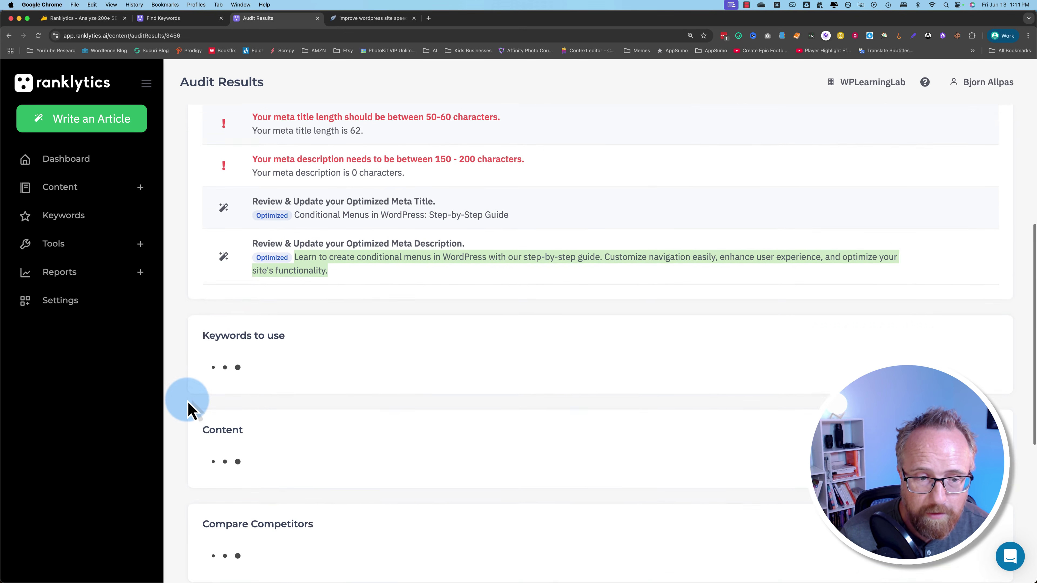
{"action": "scroll", "coordinate": [190, 411], "scroll_direction": "down", "scroll_amount": 4}
{"action": "scroll", "coordinate": [192, 404], "scroll_direction": "up", "scroll_amount": 4}
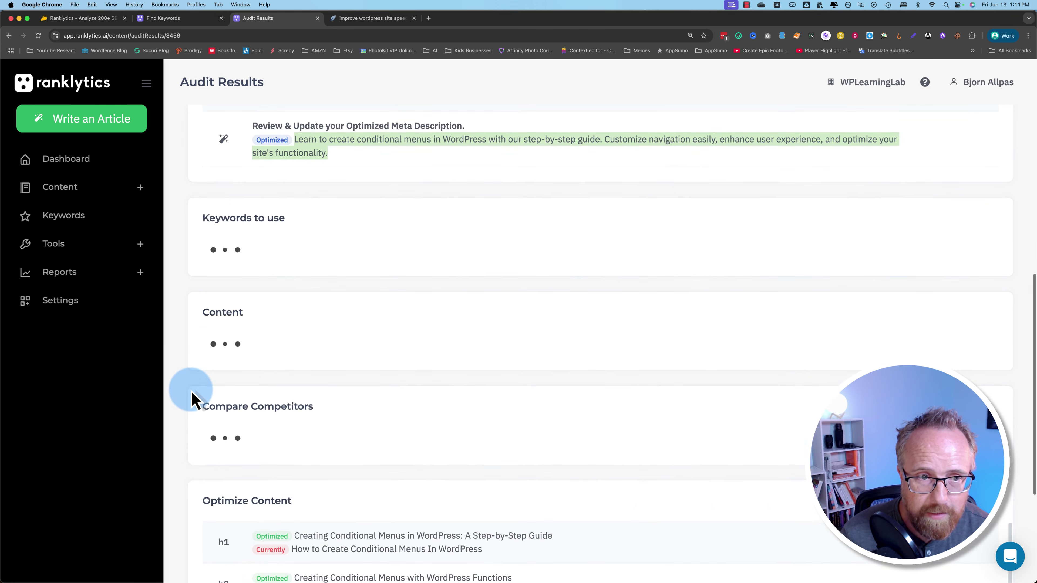
{"action": "scroll", "coordinate": [192, 393], "scroll_direction": "down", "scroll_amount": 1}
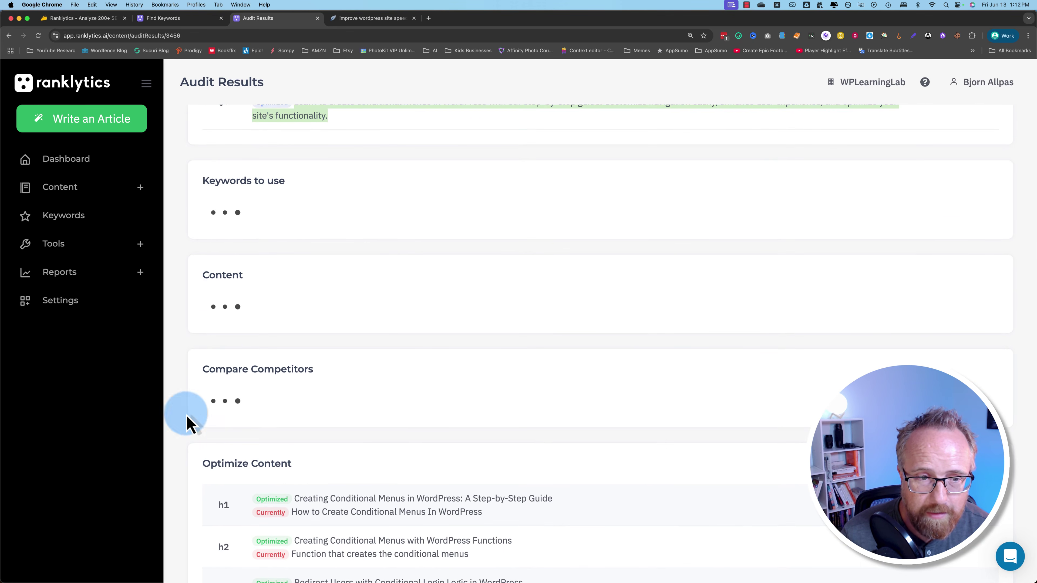
{"action": "scroll", "coordinate": [179, 438], "scroll_direction": "down", "scroll_amount": 5}
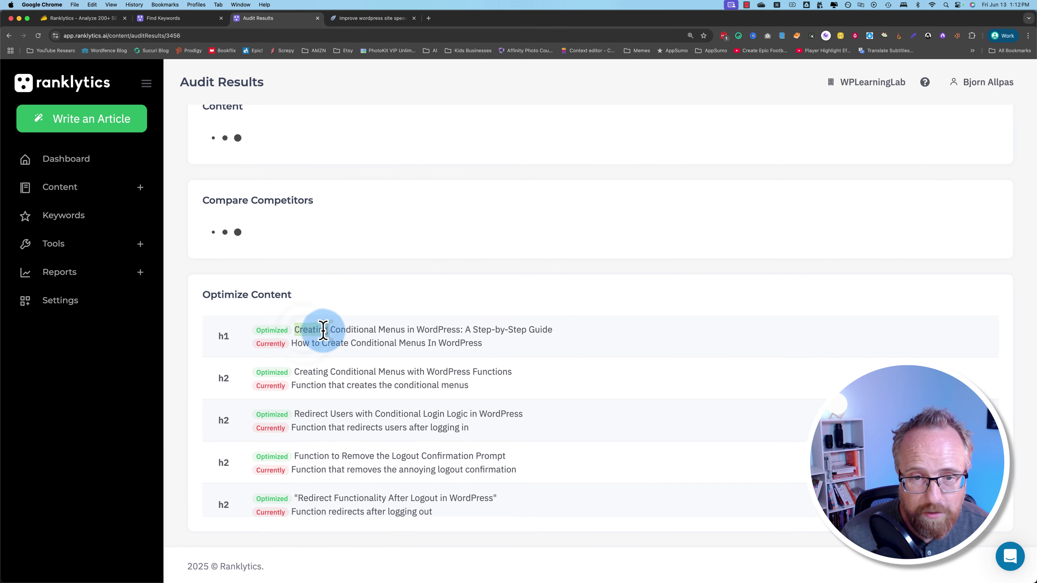
{"action": "left_click_drag", "start_coordinate": [323, 330], "coordinate": [546, 331]}
{"action": "left_click_drag", "start_coordinate": [308, 370], "coordinate": [474, 390]}
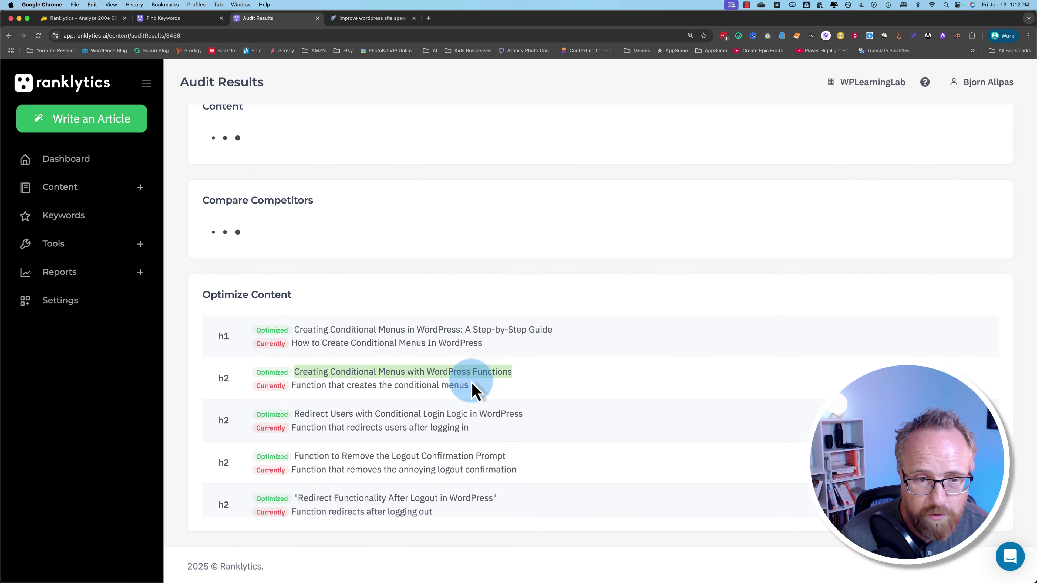
{"action": "left_click_drag", "start_coordinate": [324, 412], "coordinate": [507, 419]}
{"action": "scroll", "coordinate": [498, 417], "scroll_direction": "up", "scroll_amount": 10}
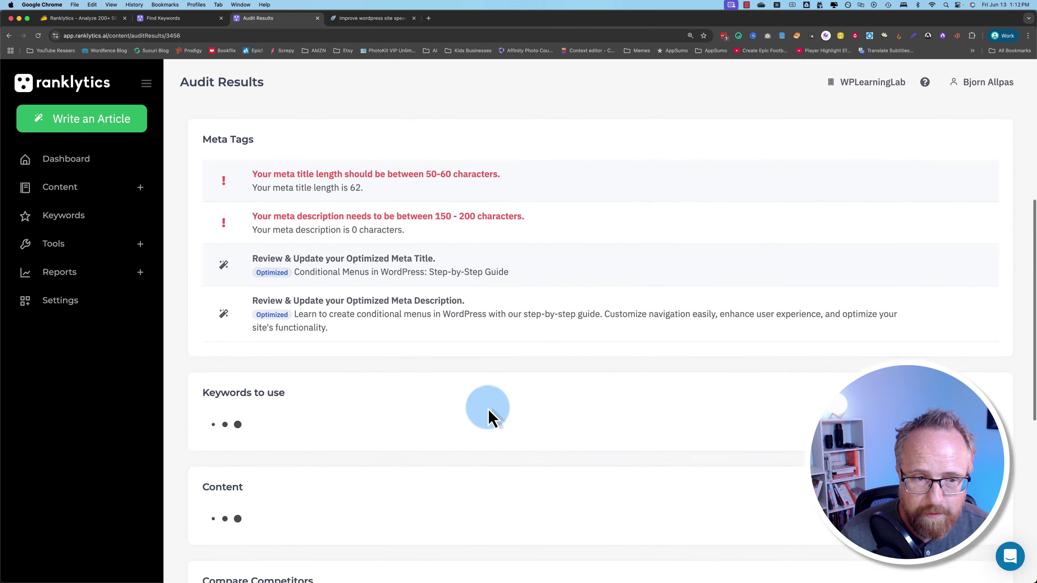
{"action": "scroll", "coordinate": [227, 201], "scroll_direction": "down", "scroll_amount": 8}
{"action": "scroll", "coordinate": [340, 308], "scroll_direction": "up", "scroll_amount": 15}
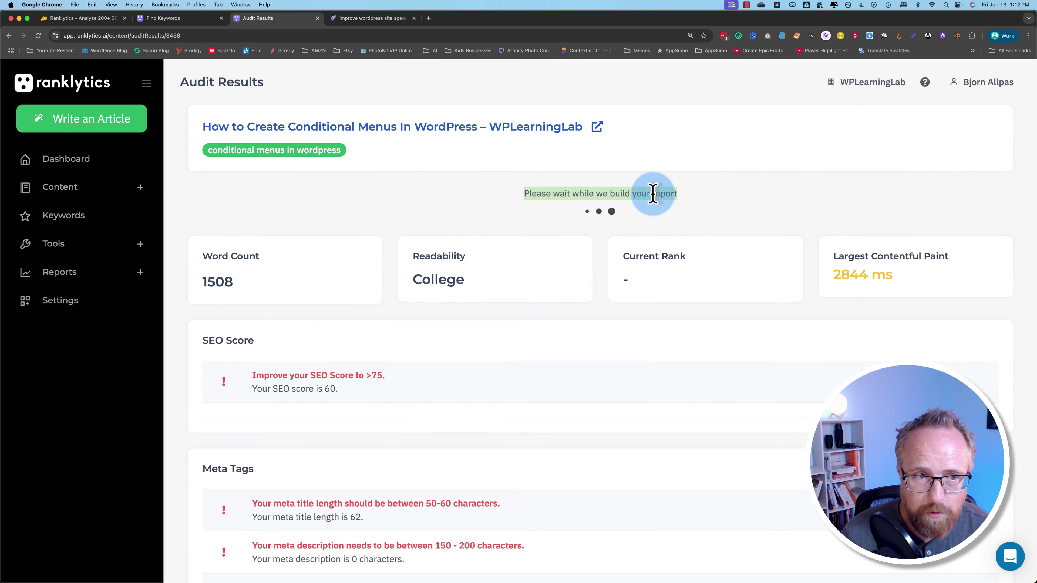
- Leave the audit report and open the Content Audit list to check the audit's status
{"action": "left_click", "coordinate": [78, 221]}
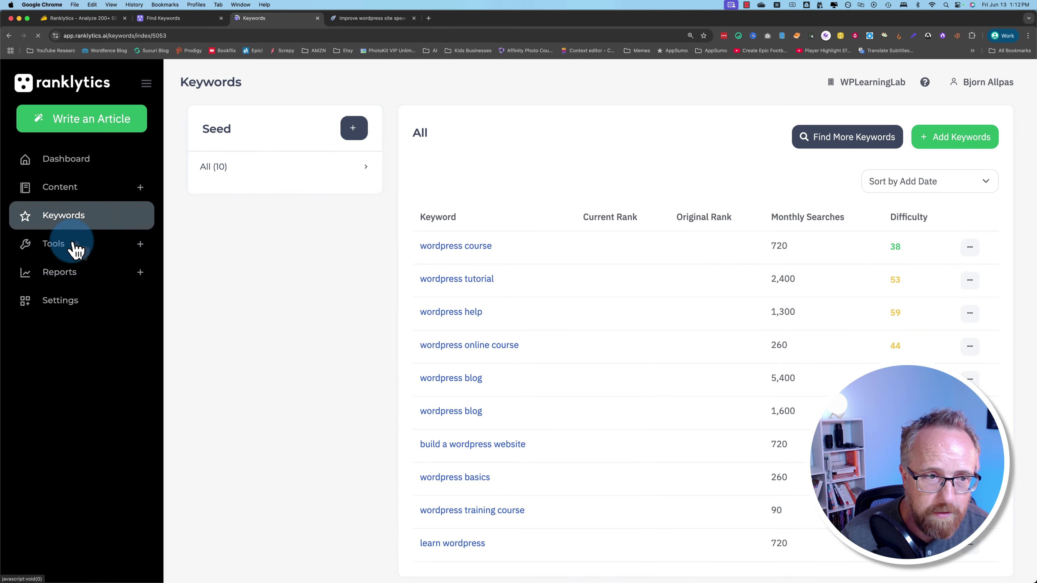
{"action": "left_click", "coordinate": [76, 246]}
{"action": "left_click", "coordinate": [70, 271]}
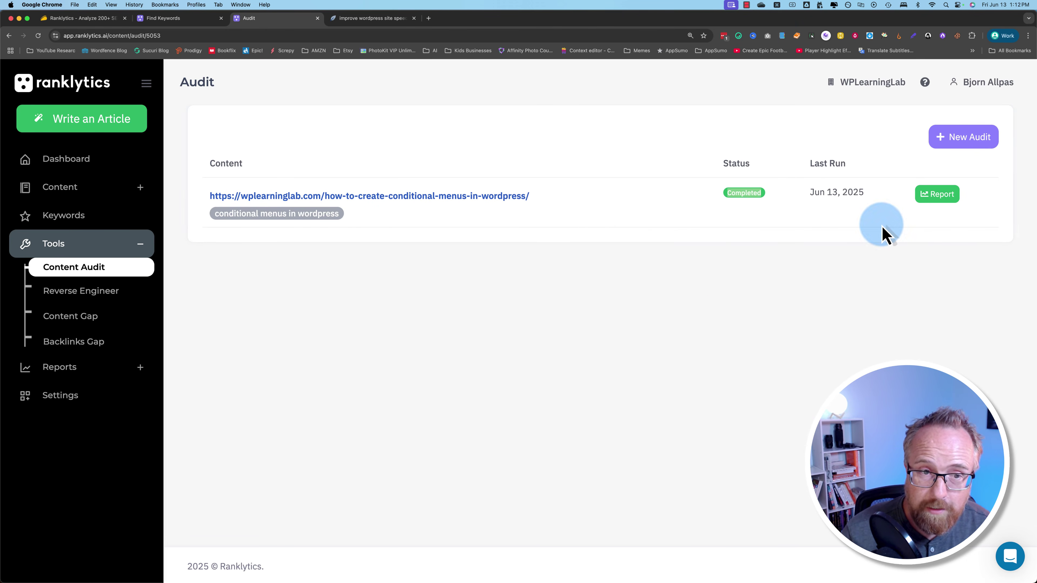
- Start a new Reverse Engineer competitor analysis for wplearninglab.com, ready for its ranking keyword
{"action": "left_click", "coordinate": [85, 292]}
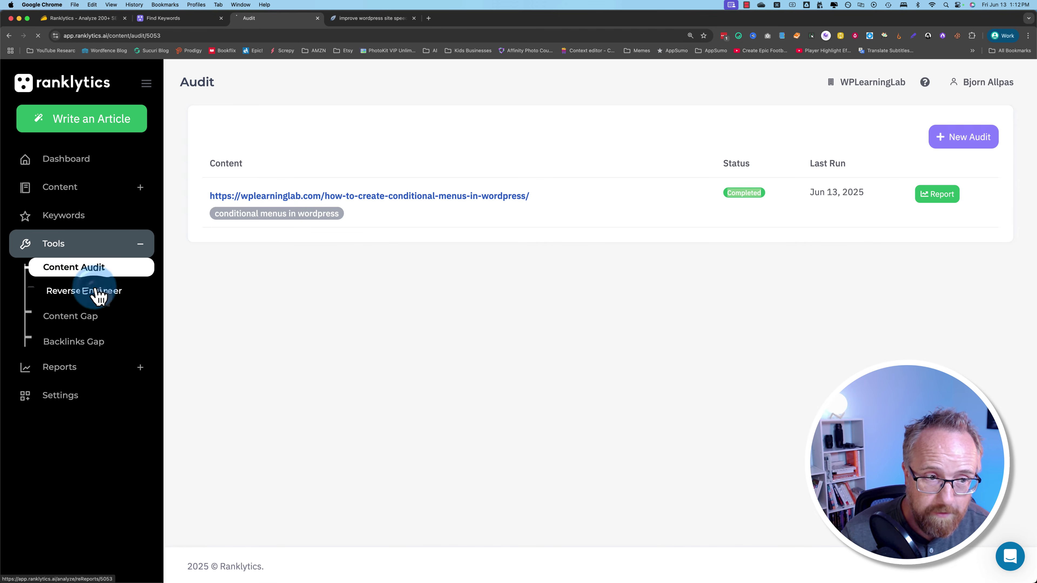
{"action": "left_click", "coordinate": [606, 386]}
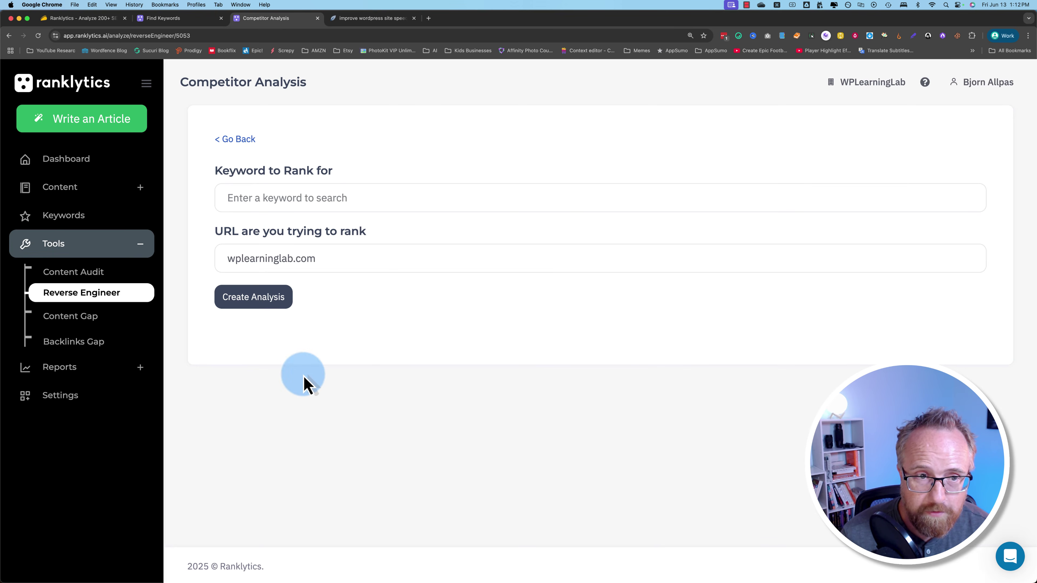
{"action": "left_click", "coordinate": [268, 199]}
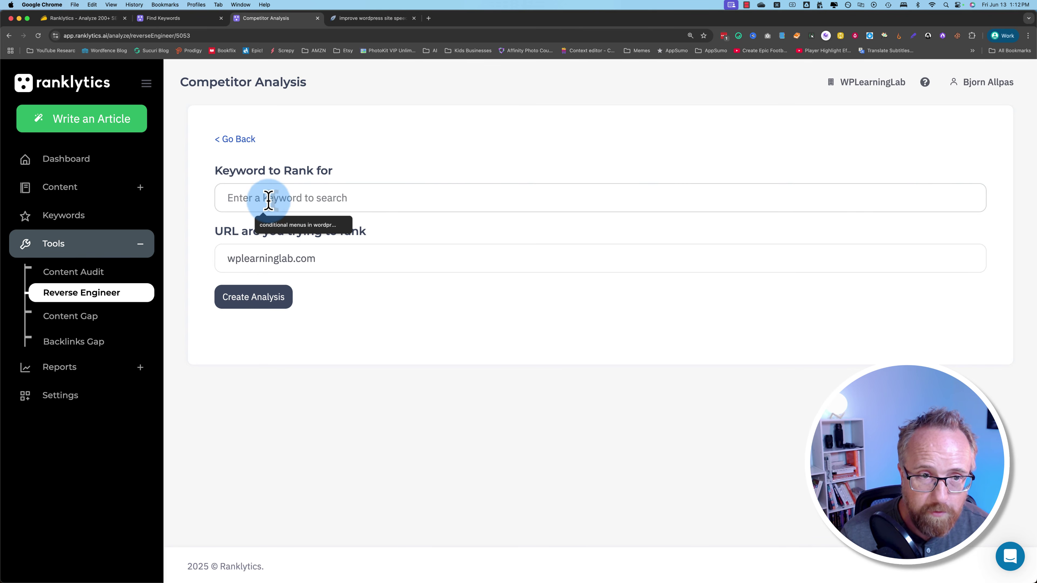
- Copy the keyword "improve wordpress site speed" from NeuronWriter into the Ranklytics competitor analysis and create the analysis
{"action": "left_click", "coordinate": [341, 18]}
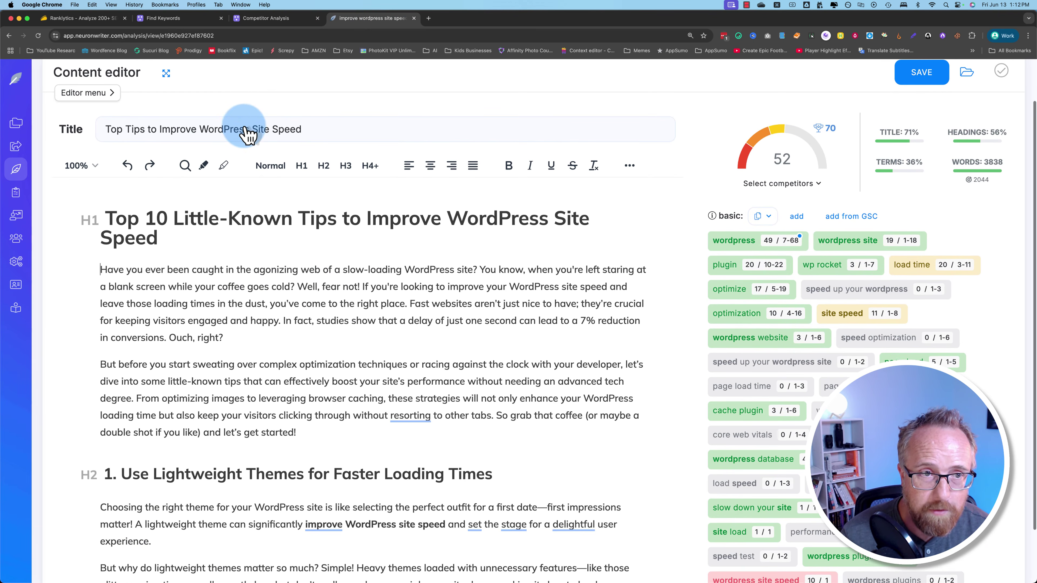
{"action": "scroll", "coordinate": [231, 115], "scroll_direction": "up", "scroll_amount": 2}
{"action": "triple_click", "coordinate": [222, 77]}
{"action": "key", "text": "super+c"}
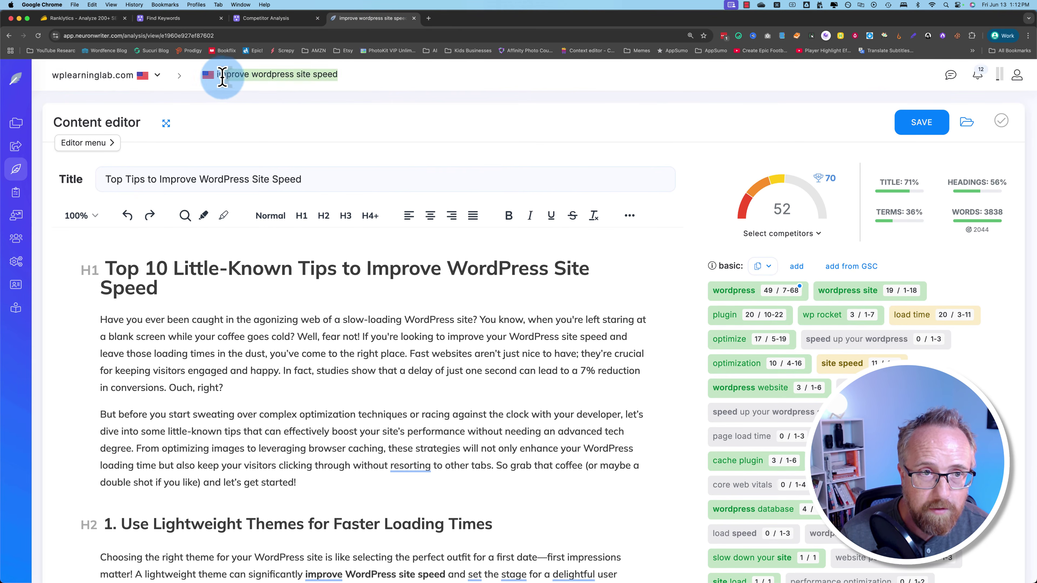
{"action": "left_click", "coordinate": [244, 18]}
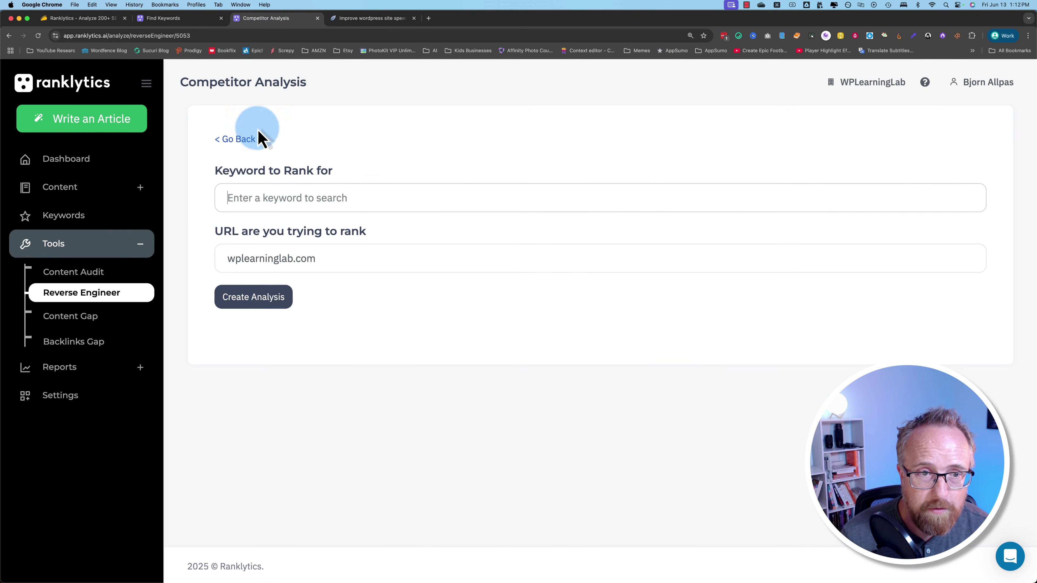
{"action": "key", "text": "super+v"}
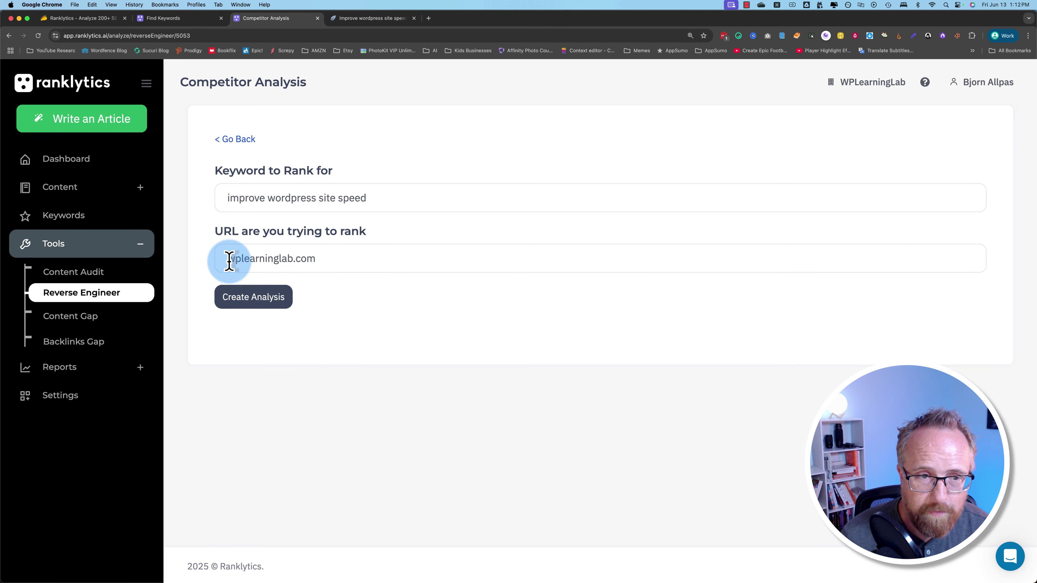
{"action": "left_click", "coordinate": [254, 305]}
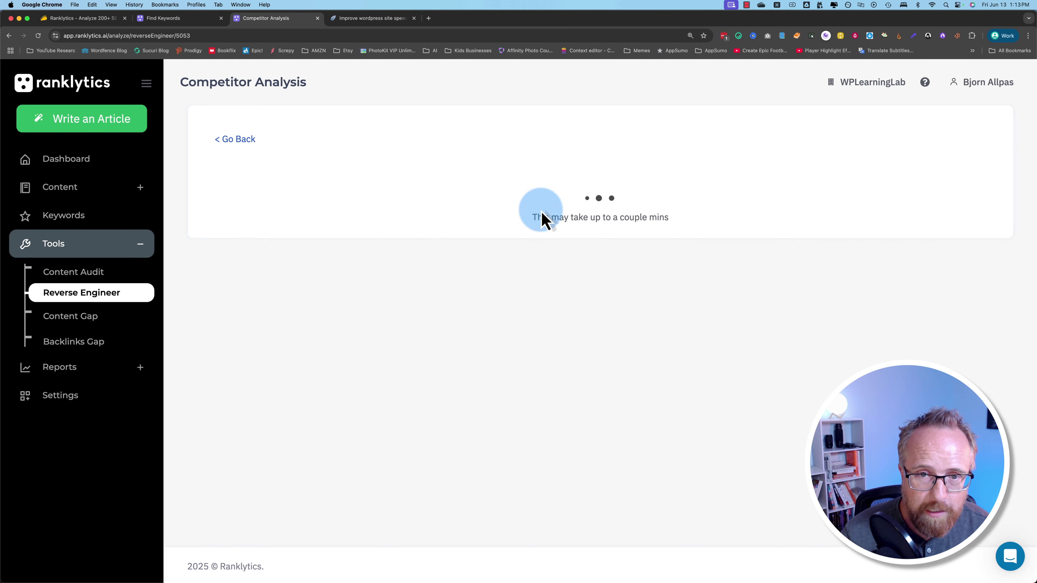
{"action": "left_click_drag", "start_coordinate": [543, 218], "coordinate": [690, 224]}
{"action": "left_click", "coordinate": [120, 325]}
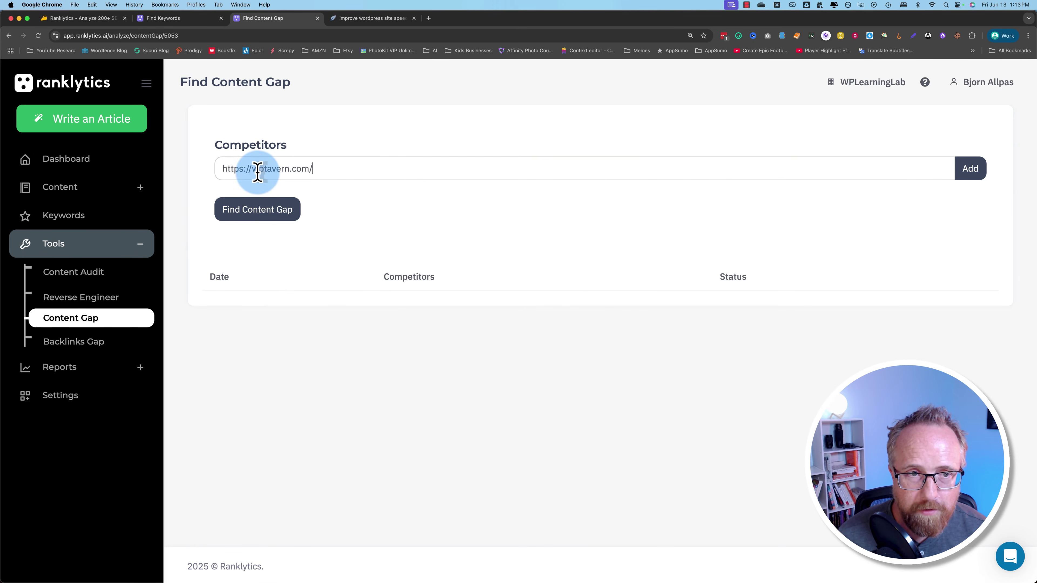
{"action": "left_click", "coordinate": [969, 171]}
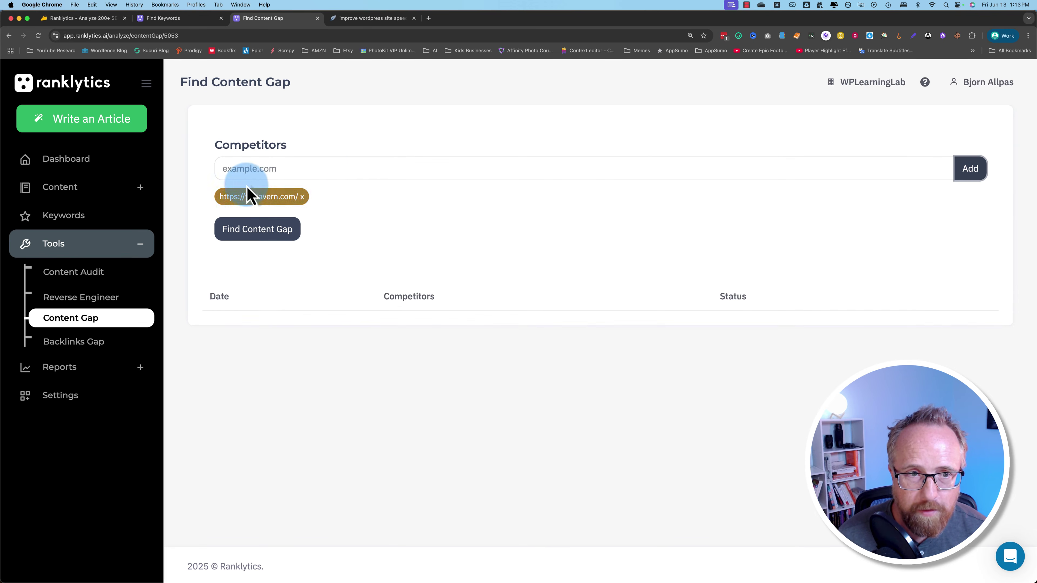
{"action": "left_click", "coordinate": [263, 242]}
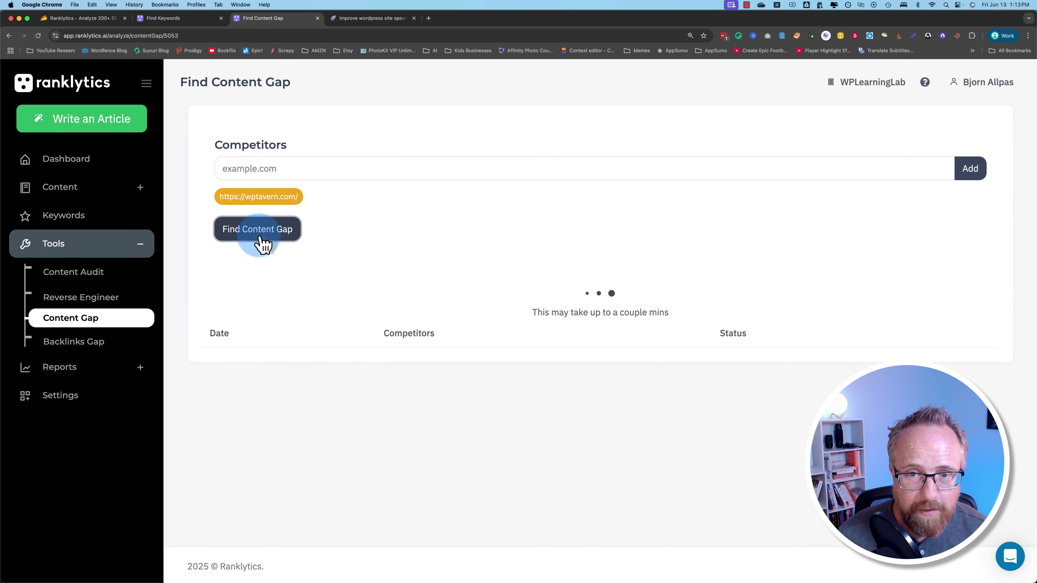
{"action": "left_click_drag", "start_coordinate": [534, 333], "coordinate": [694, 323]}
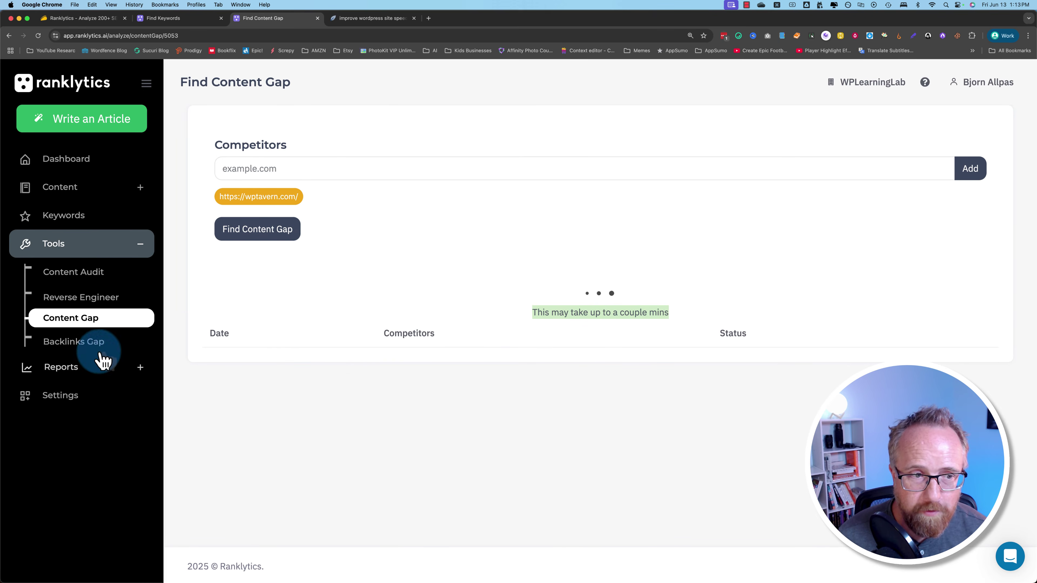
- Run a Backlinks Gap analysis against wptavern.com with results grouped by pages
{"action": "left_click", "coordinate": [52, 345]}
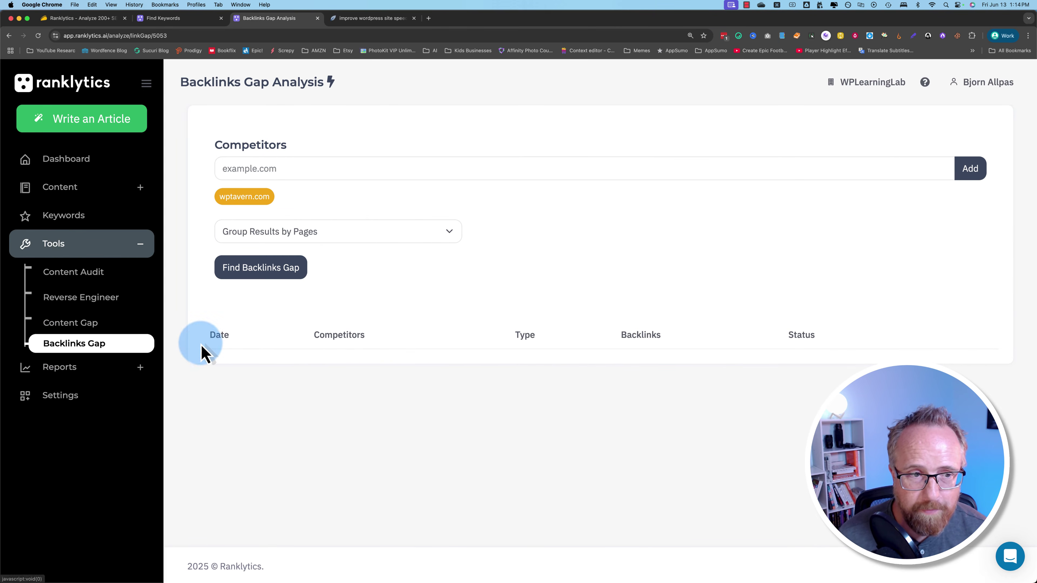
{"action": "left_click", "coordinate": [263, 198]}
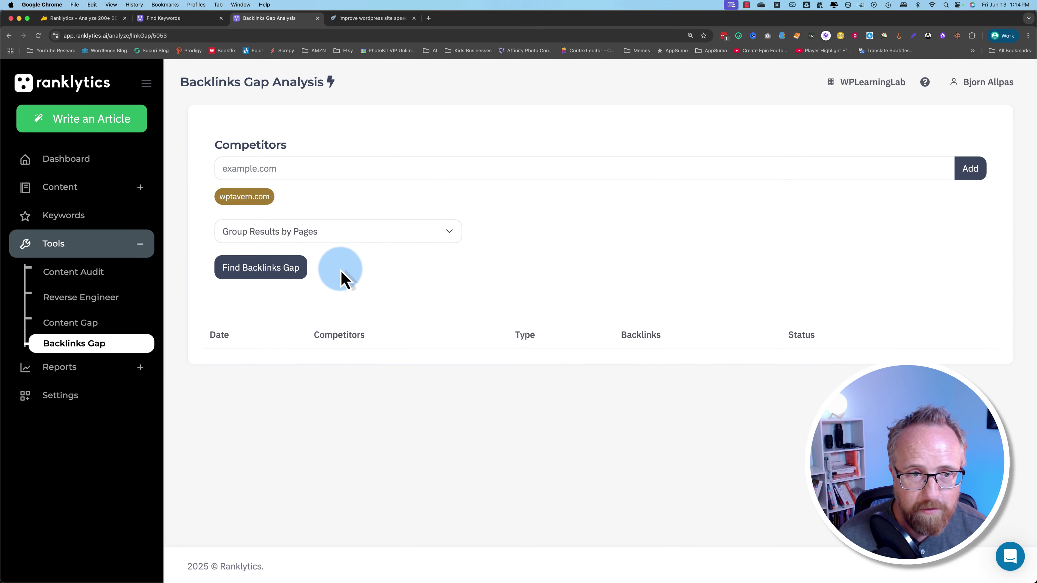
{"action": "left_click", "coordinate": [261, 276]}
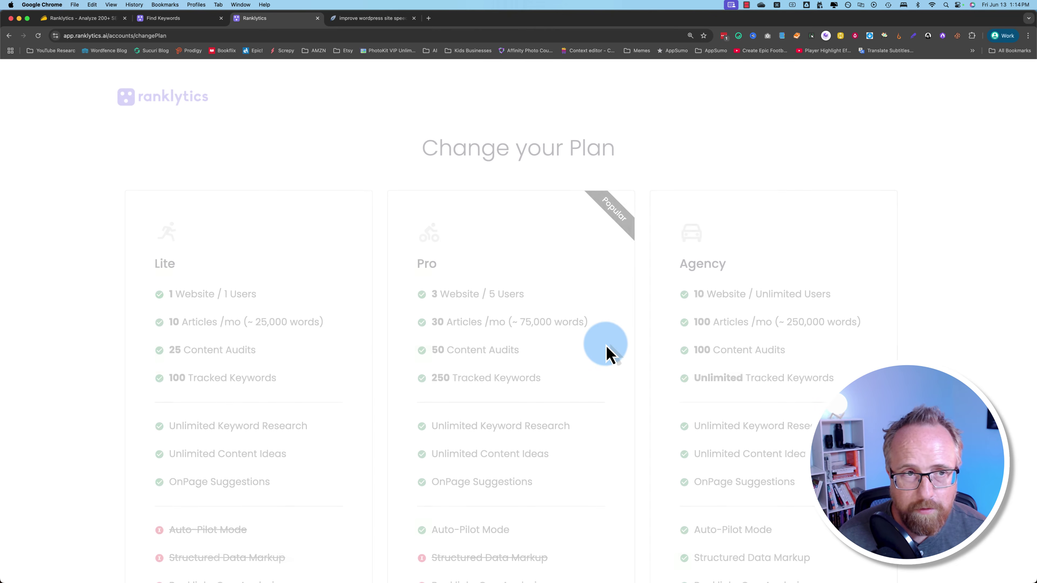
- Compare the Lite, Pro and Agency plans, checking prices, additional article costs and which plans include Backlinks Gap Analysis
{"action": "scroll", "coordinate": [398, 412], "scroll_direction": "down", "scroll_amount": 5}
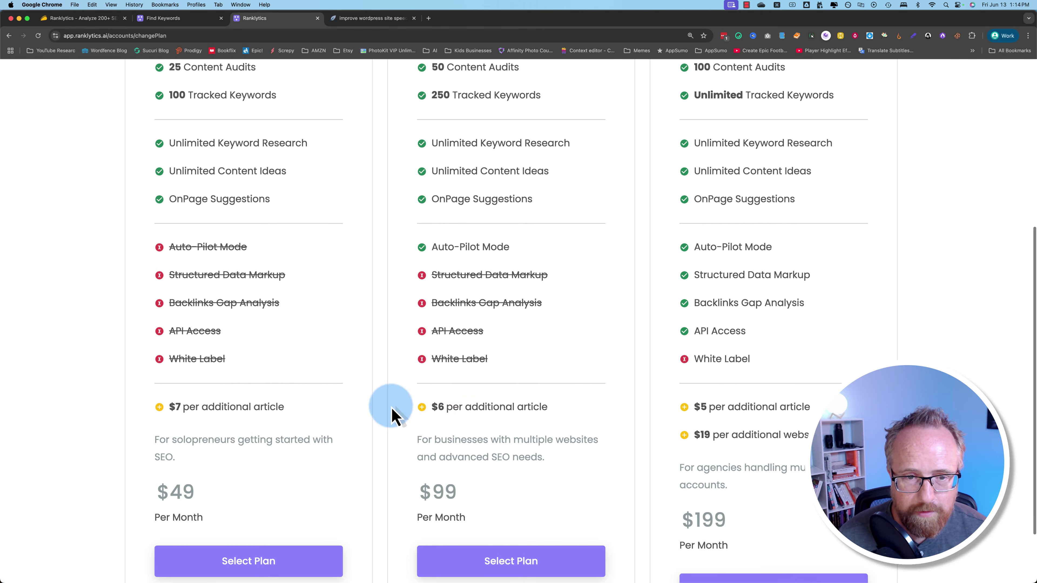
{"action": "left_click_drag", "start_coordinate": [428, 407], "coordinate": [565, 417]}
{"action": "scroll", "coordinate": [604, 418], "scroll_direction": "up", "scroll_amount": 1}
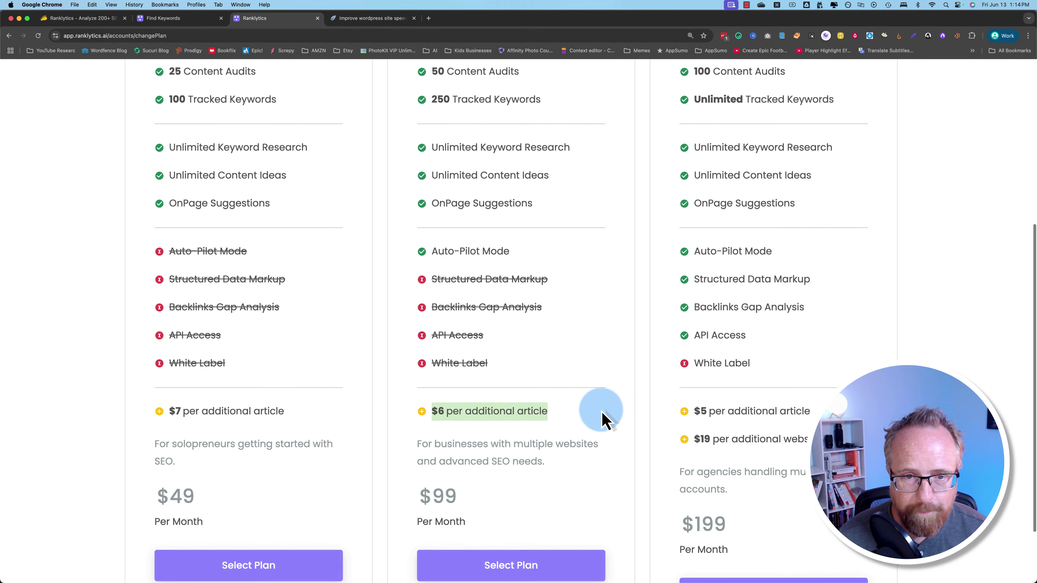
{"action": "scroll", "coordinate": [603, 420], "scroll_direction": "up", "scroll_amount": 1}
{"action": "left_click_drag", "start_coordinate": [571, 354], "coordinate": [450, 354]}
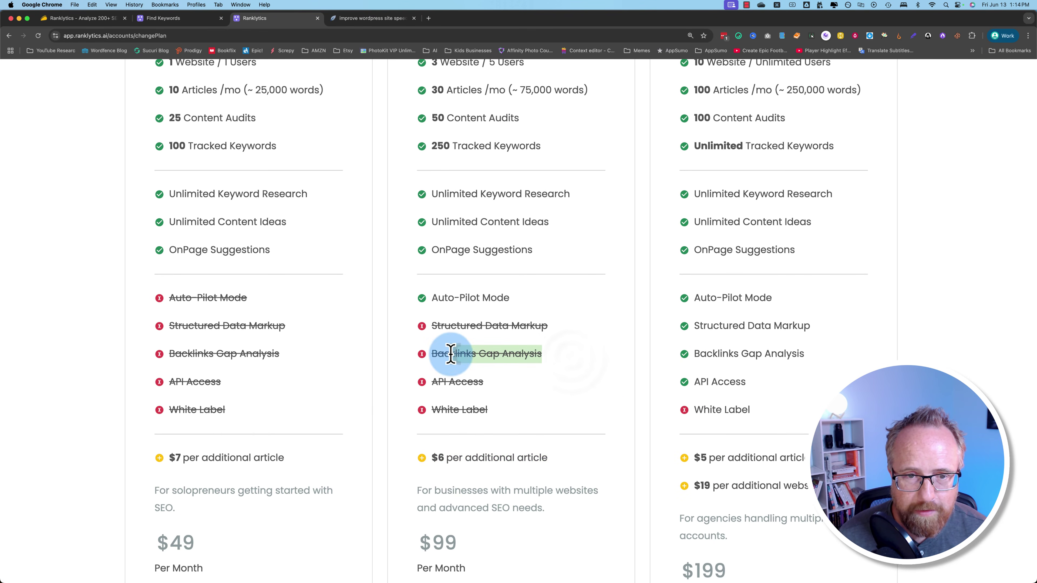
{"action": "scroll", "coordinate": [401, 398], "scroll_direction": "up", "scroll_amount": 8}
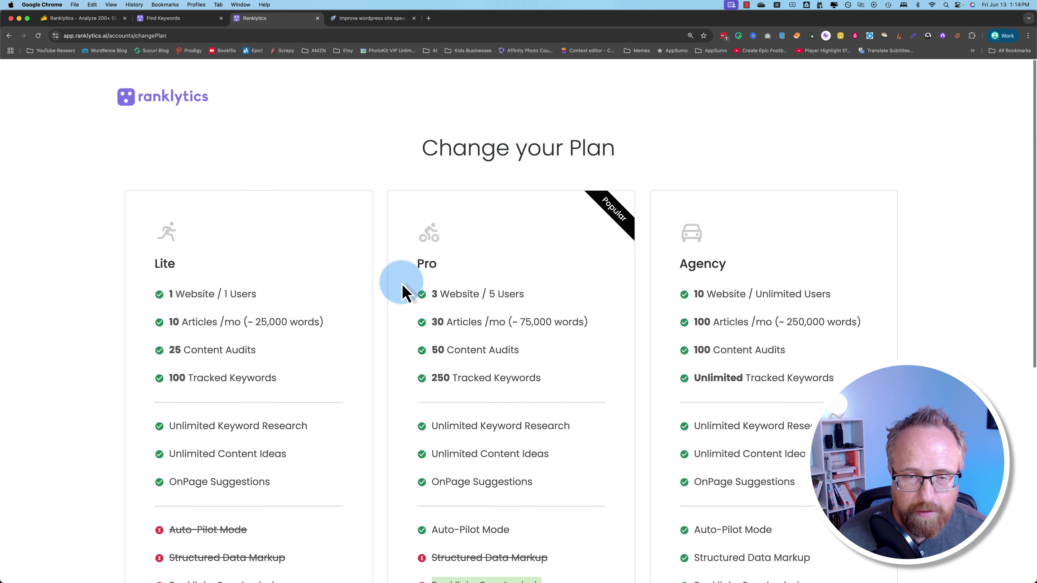
{"action": "scroll", "coordinate": [408, 443], "scroll_direction": "down", "scroll_amount": 10}
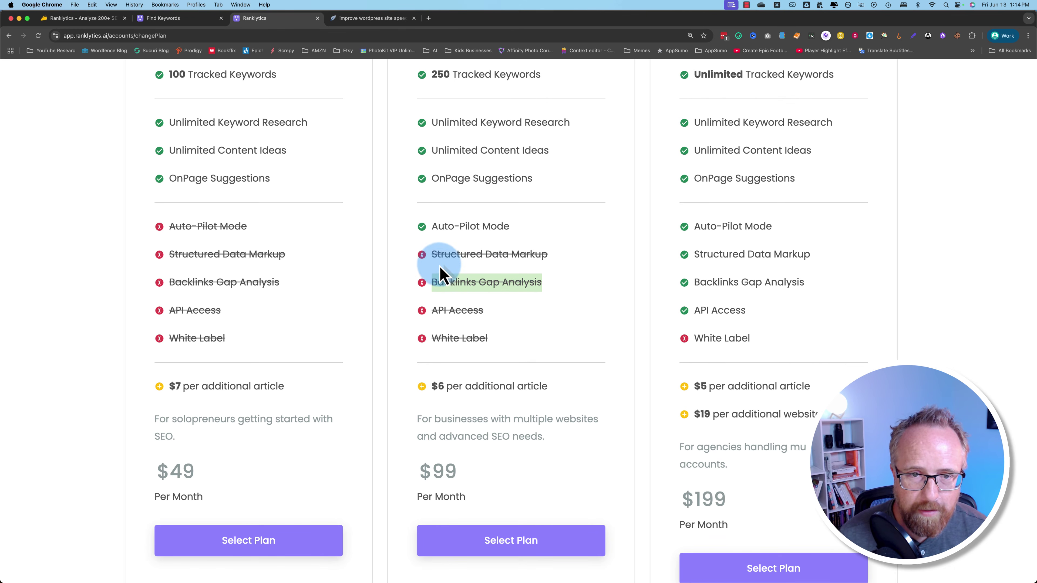
{"action": "left_click", "coordinate": [470, 282]}
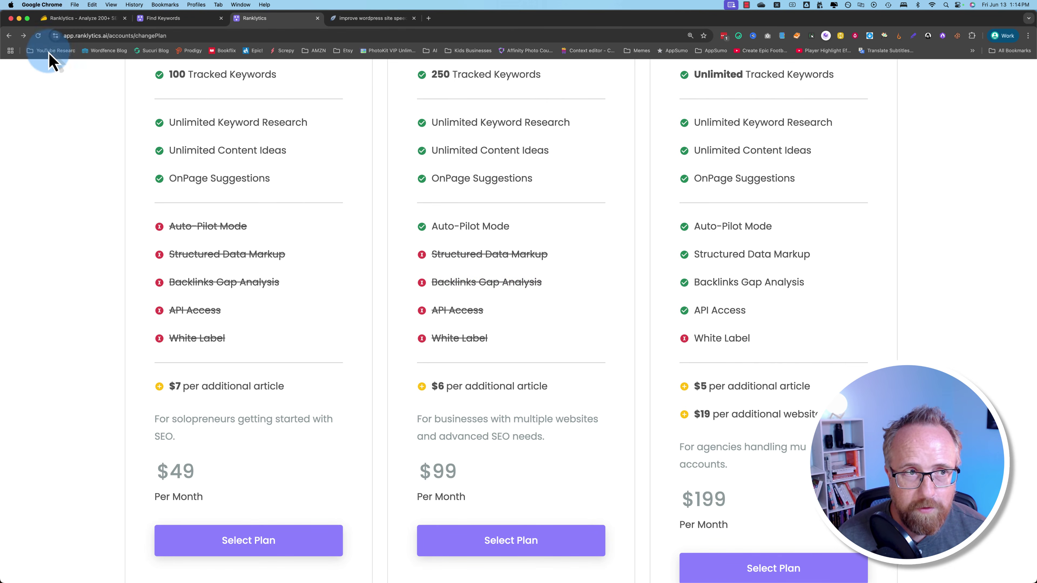
- Return to the wptavern.com backlinks gap results and examine the listed pages and backlink total
{"action": "left_click", "coordinate": [10, 35]}
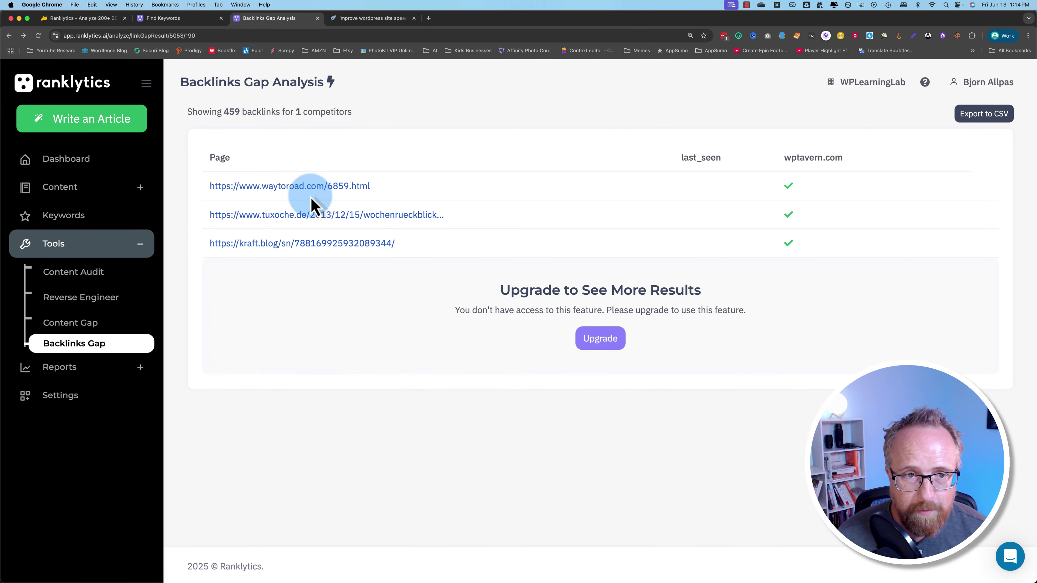
{"action": "left_click_drag", "start_coordinate": [397, 190], "coordinate": [199, 194]}
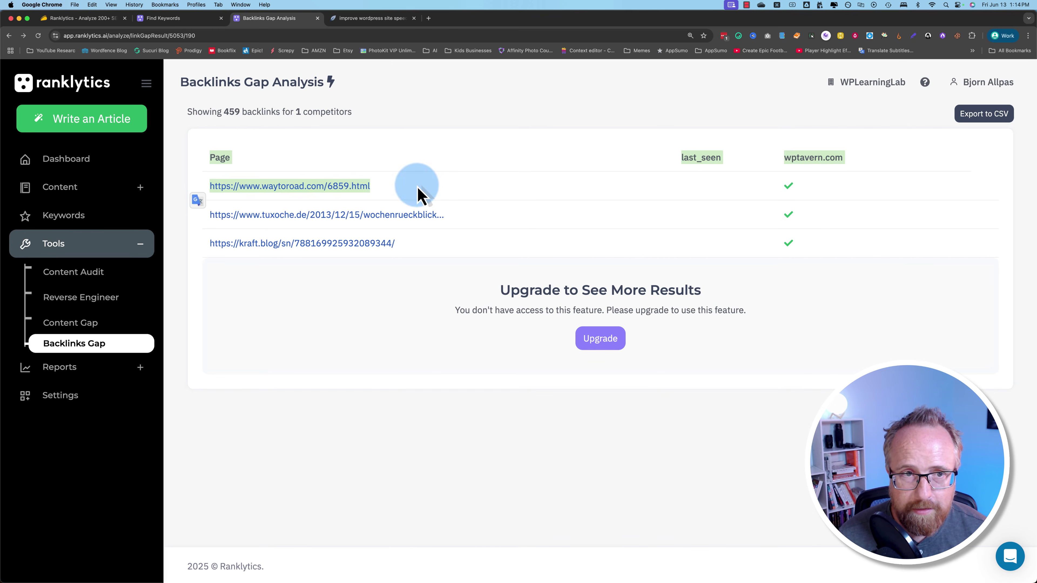
{"action": "left_click", "coordinate": [424, 165]}
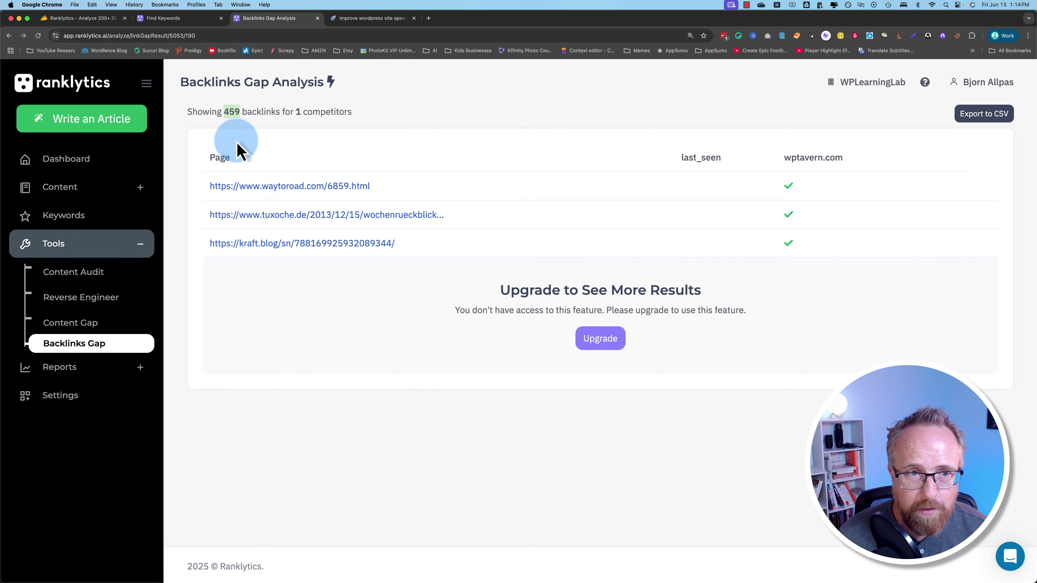
{"action": "double_click", "coordinate": [232, 112]}
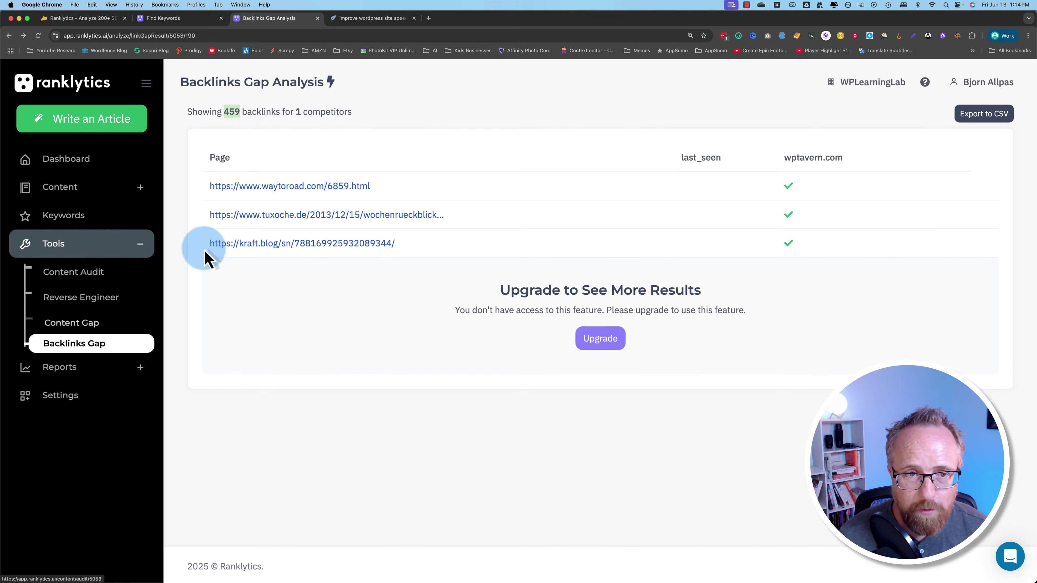
- Open the three listed backlink pages in separate tabs and bring up the waytoroad.com page
{"action": "left_click", "coordinate": [349, 186], "text": "super"}
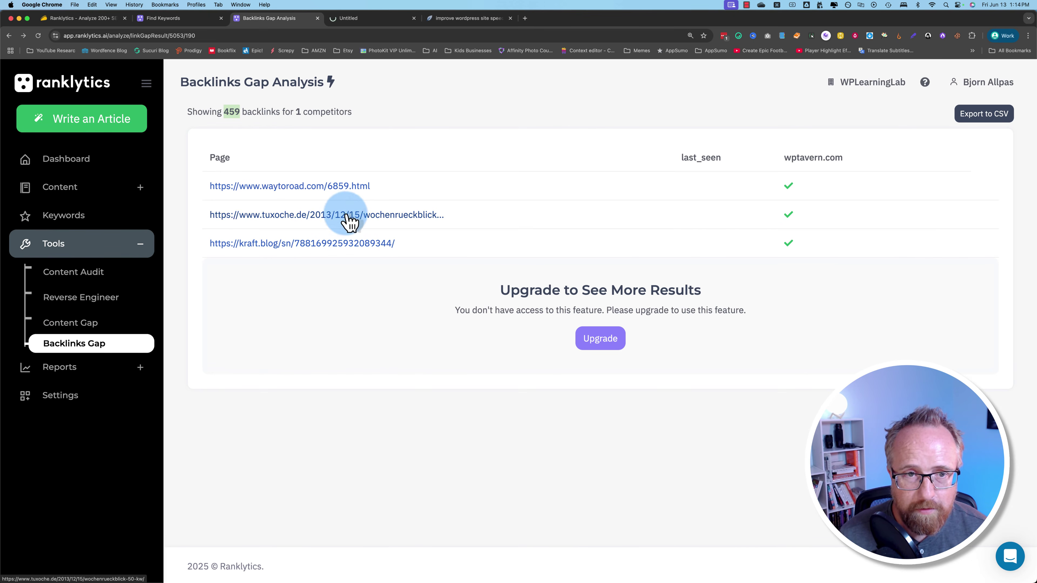
{"action": "left_click", "coordinate": [347, 215], "text": "super"}
{"action": "left_click", "coordinate": [347, 243], "text": "super"}
{"action": "left_click", "coordinate": [374, 24]}
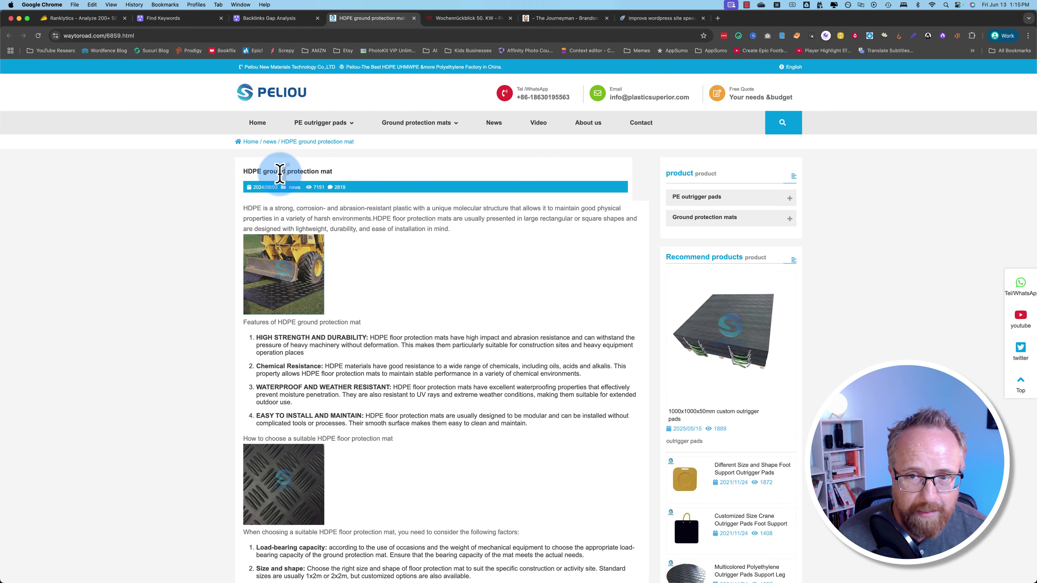
- Look through the HDPE ground protection mat page and search it for wptavern
{"action": "scroll", "coordinate": [203, 286], "scroll_direction": "down", "scroll_amount": 5}
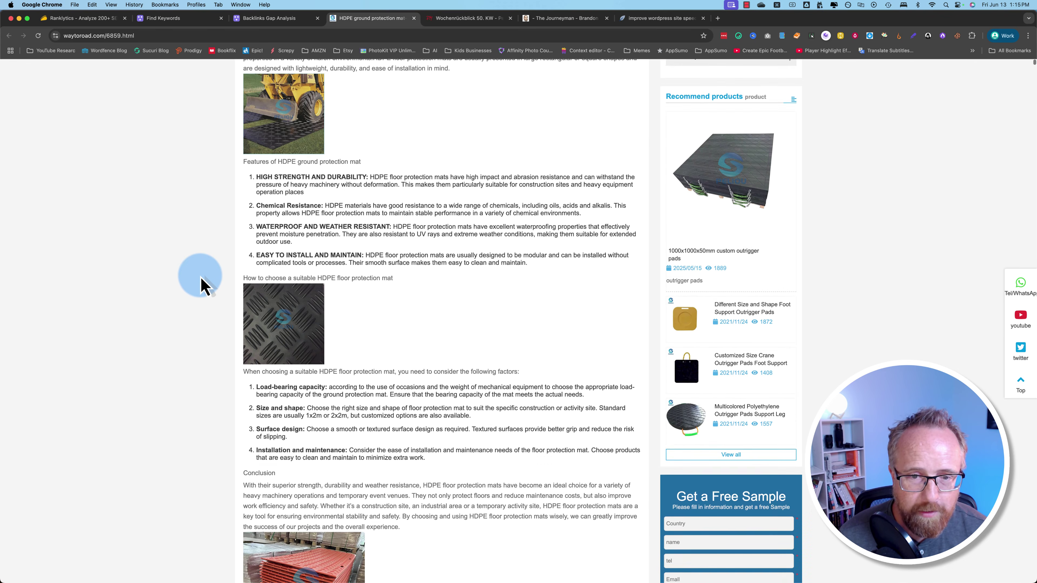
{"action": "scroll", "coordinate": [203, 286], "scroll_direction": "down", "scroll_amount": 4}
{"action": "key", "text": "super+f"}
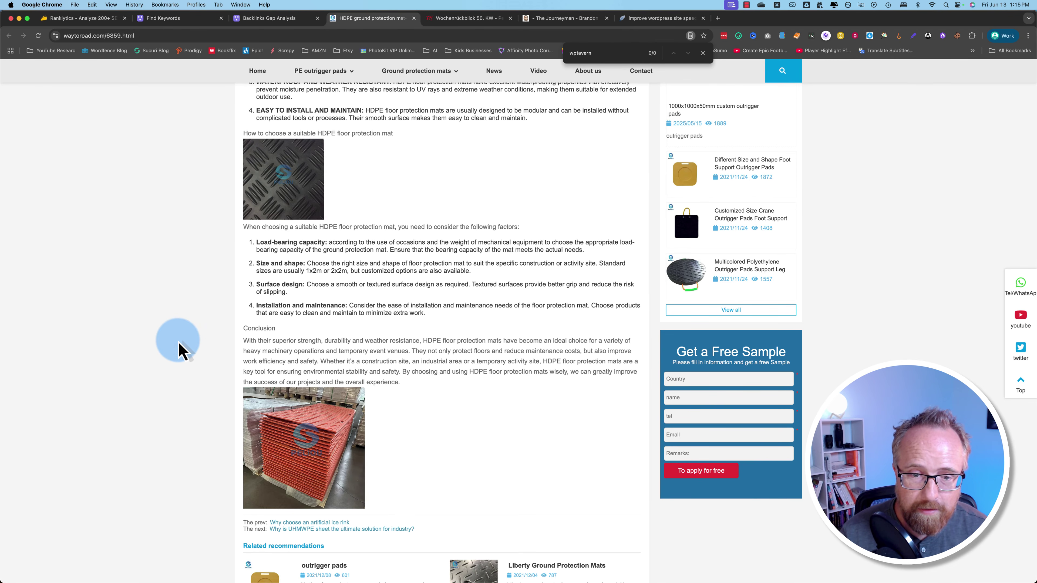
{"action": "scroll", "coordinate": [179, 350], "scroll_direction": "down", "scroll_amount": 15}
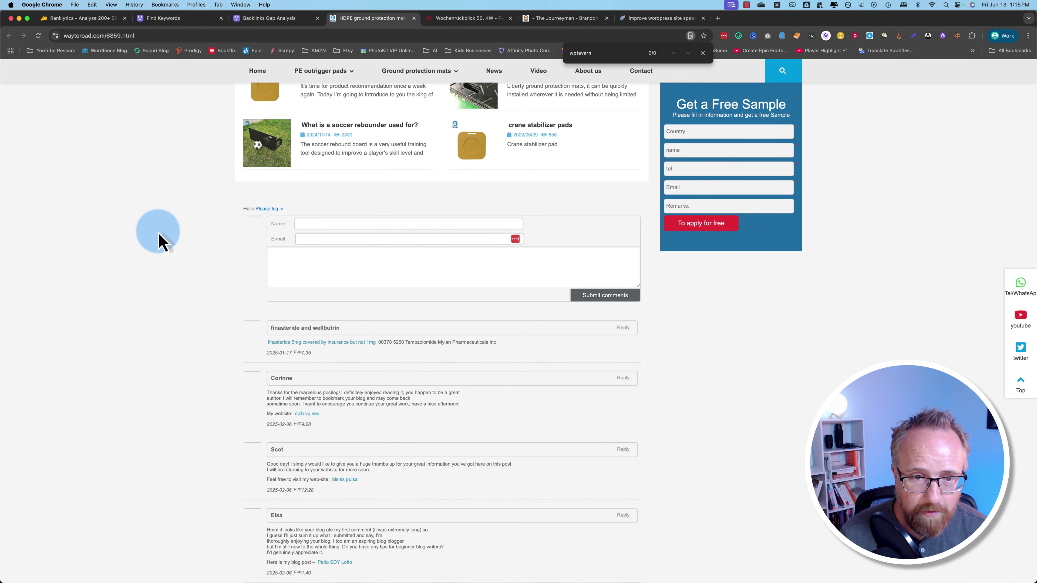
- Find wptavern in the page's source code and copy the comment text above its link
{"action": "left_click", "coordinate": [111, 5]}
{"action": "mouse_move", "coordinate": [180, 134]}
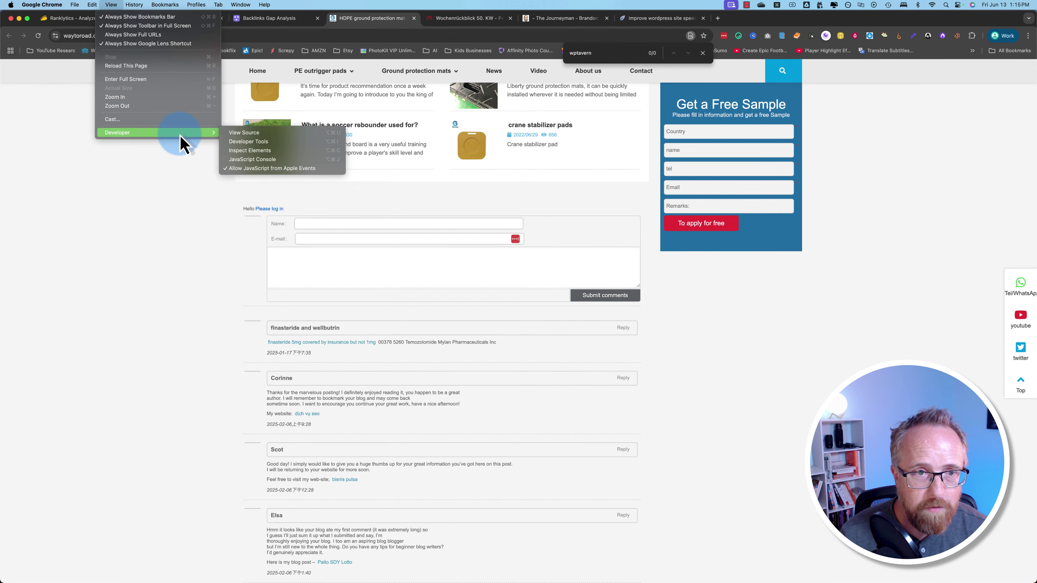
{"action": "left_click", "coordinate": [265, 136]}
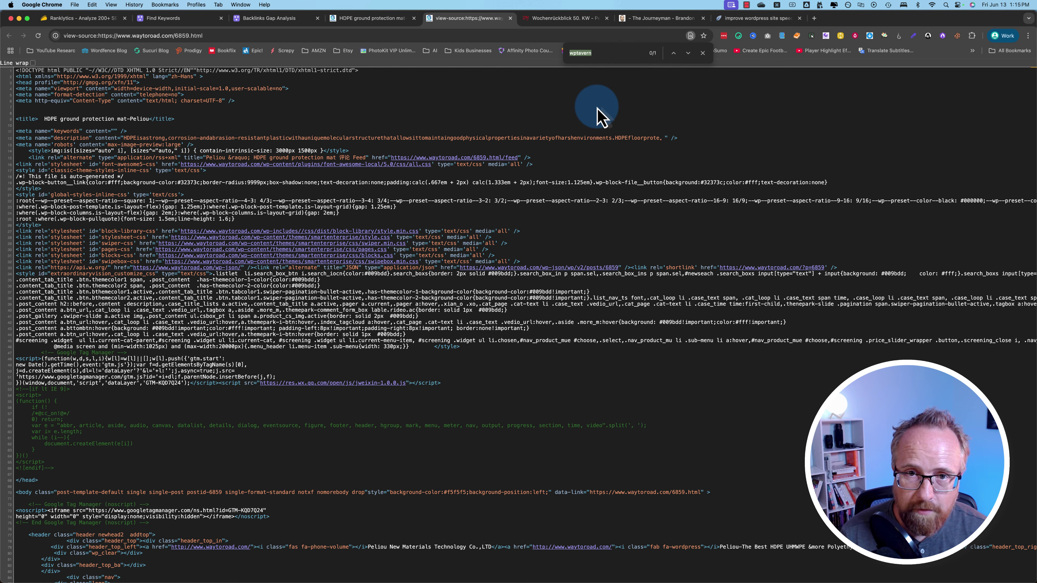
{"action": "left_click_drag", "start_coordinate": [167, 314], "coordinate": [250, 315]}
{"action": "key", "text": "super+c"}
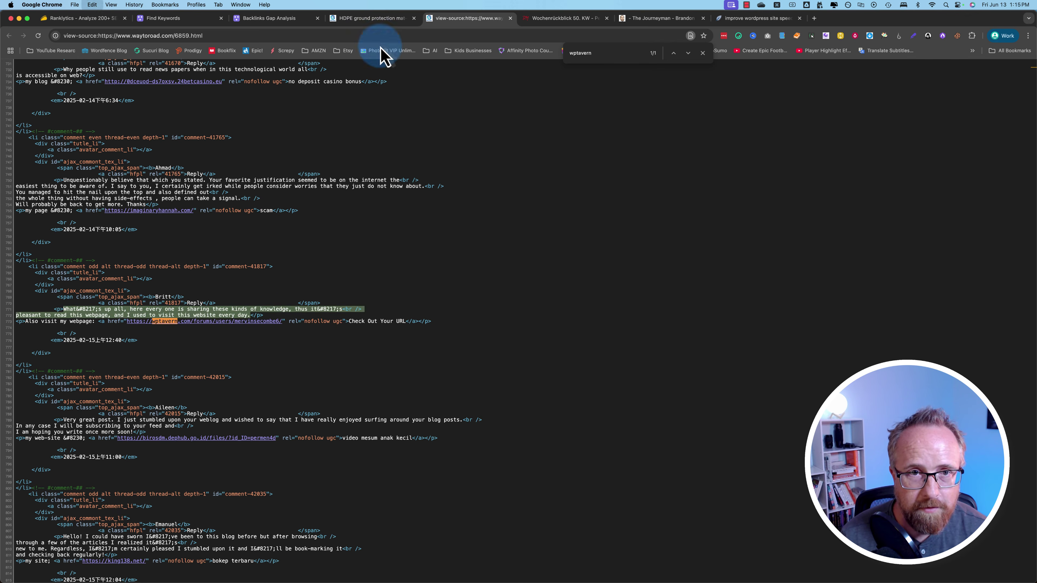
- Locate that comment on the live page by searching "up all, here every one is sharing these kinds of knowledge, thus", then close the source view
{"action": "left_click", "coordinate": [379, 18]}
{"action": "key", "text": "super+f"}
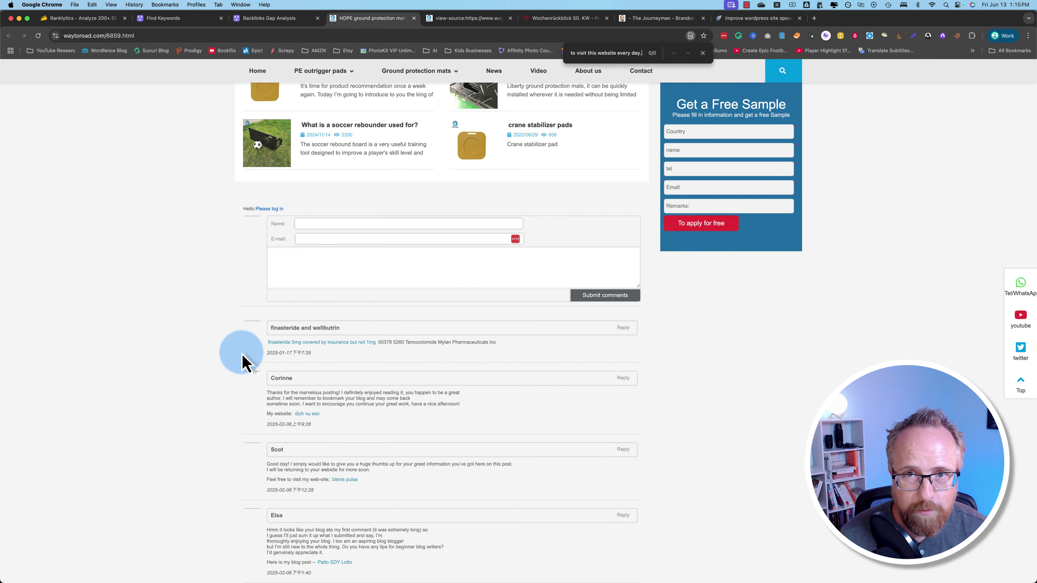
{"action": "scroll", "coordinate": [144, 514], "scroll_direction": "down", "scroll_amount": 15}
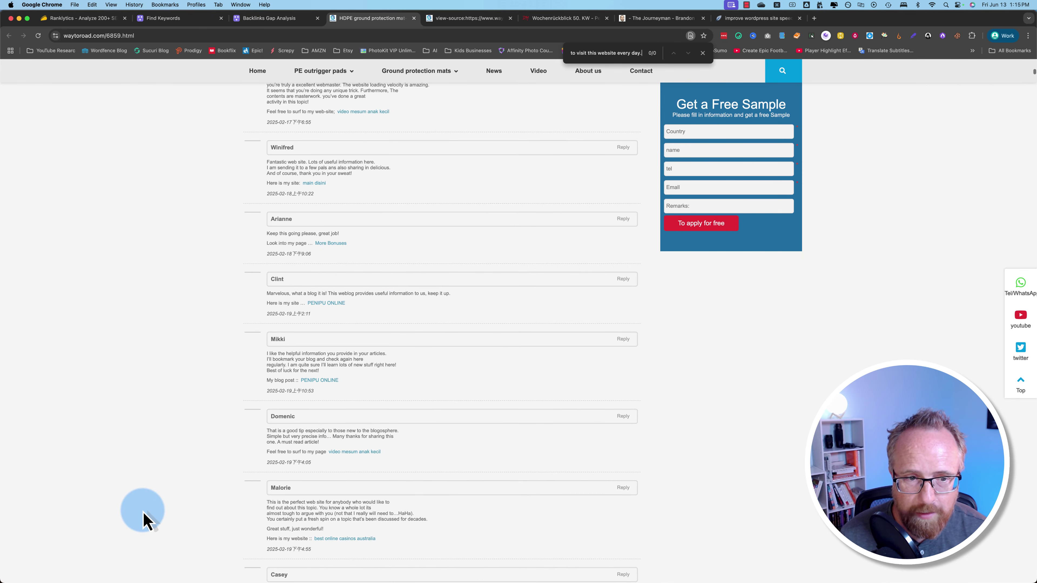
{"action": "scroll", "coordinate": [143, 514], "scroll_direction": "up", "scroll_amount": 8}
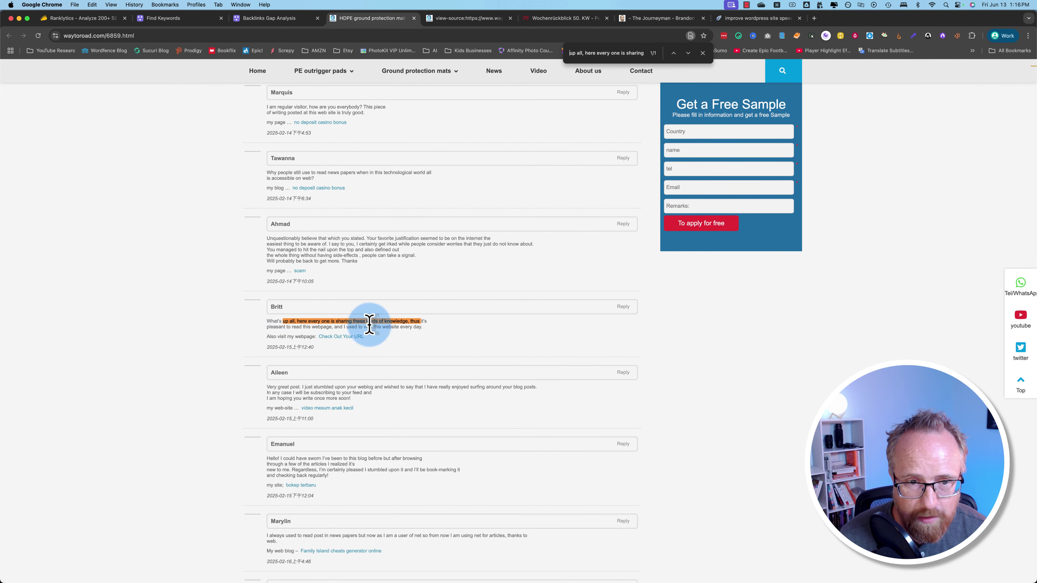
{"action": "left_click_drag", "start_coordinate": [416, 321], "coordinate": [283, 325]}
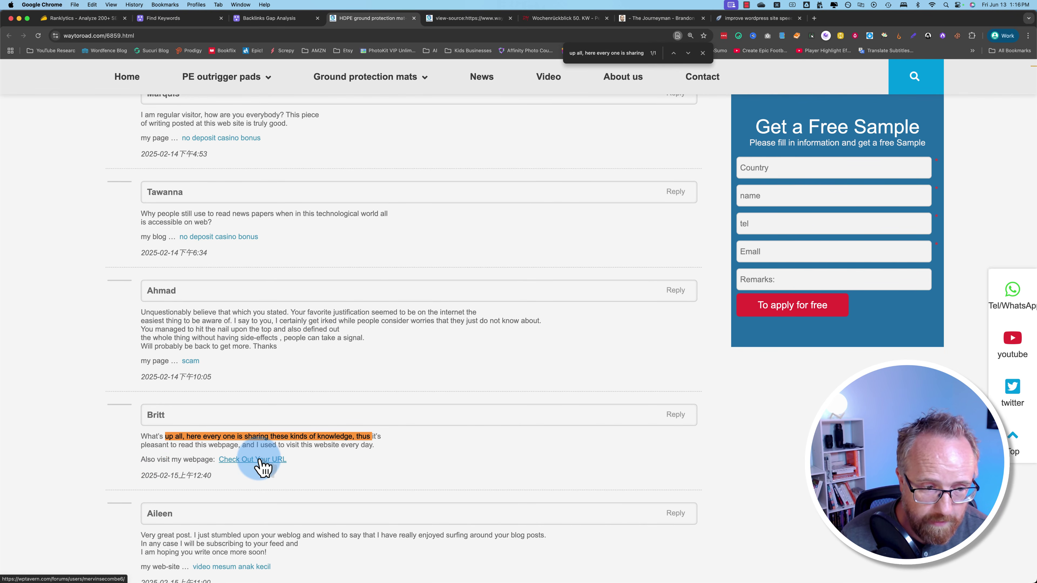
{"action": "left_click", "coordinate": [511, 18]}
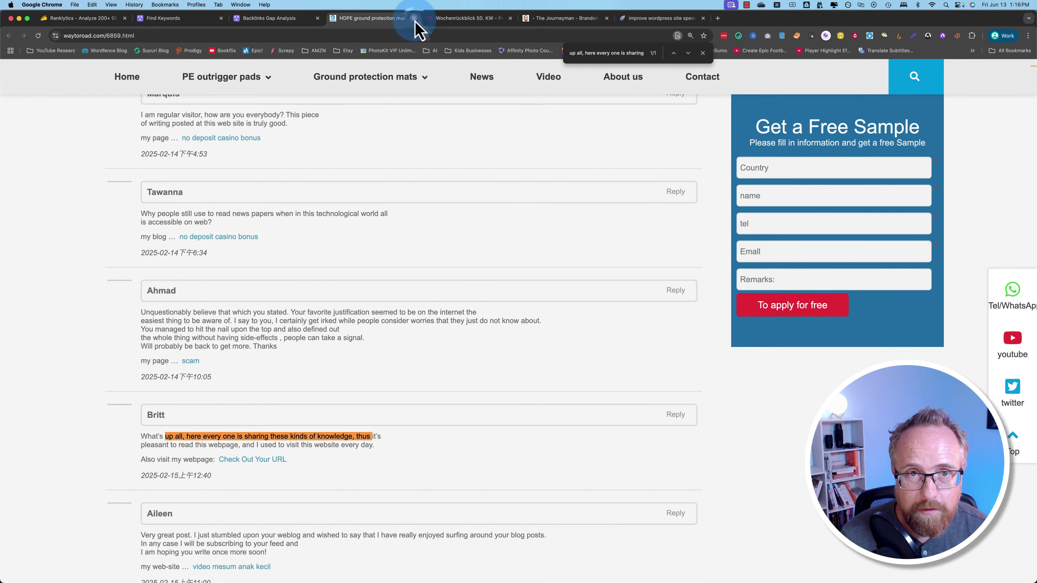
- Close the waytoroad.com page and look through the tuxoche.de post "Wochenrückblick 50. KW" for its wptavern link
{"action": "left_click", "coordinate": [414, 18]}
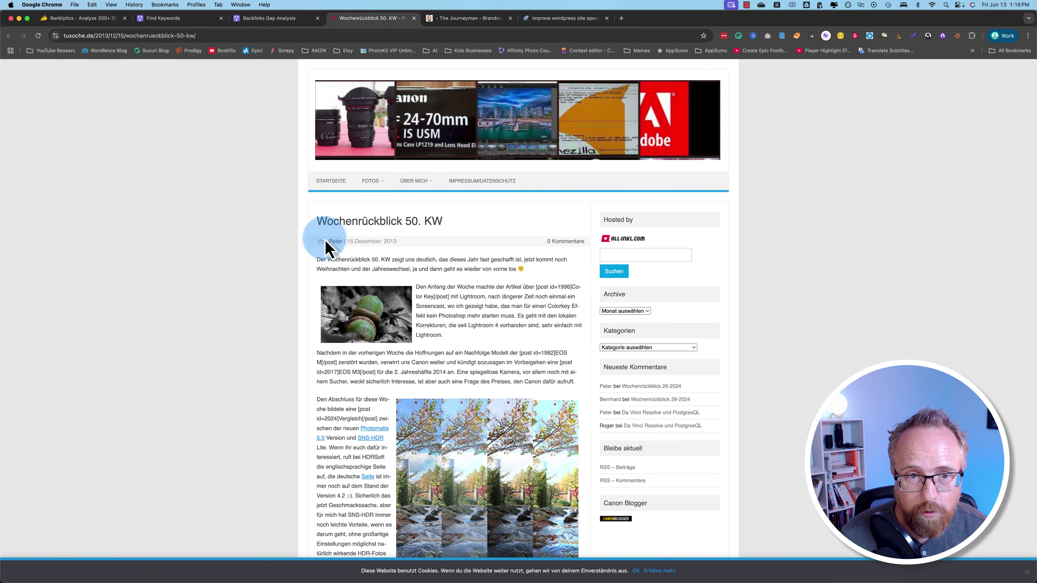
{"action": "scroll", "coordinate": [265, 326], "scroll_direction": "down", "scroll_amount": 1}
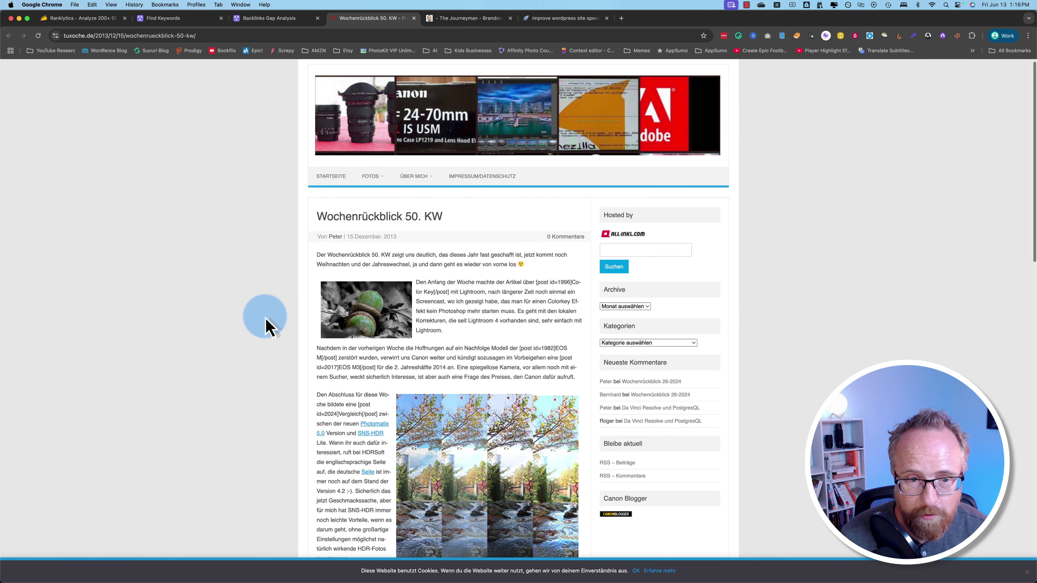
{"action": "scroll", "coordinate": [265, 325], "scroll_direction": "down", "scroll_amount": 10}
{"action": "scroll", "coordinate": [265, 326], "scroll_direction": "up", "scroll_amount": 3}
{"action": "scroll", "coordinate": [265, 325], "scroll_direction": "down", "scroll_amount": 1}
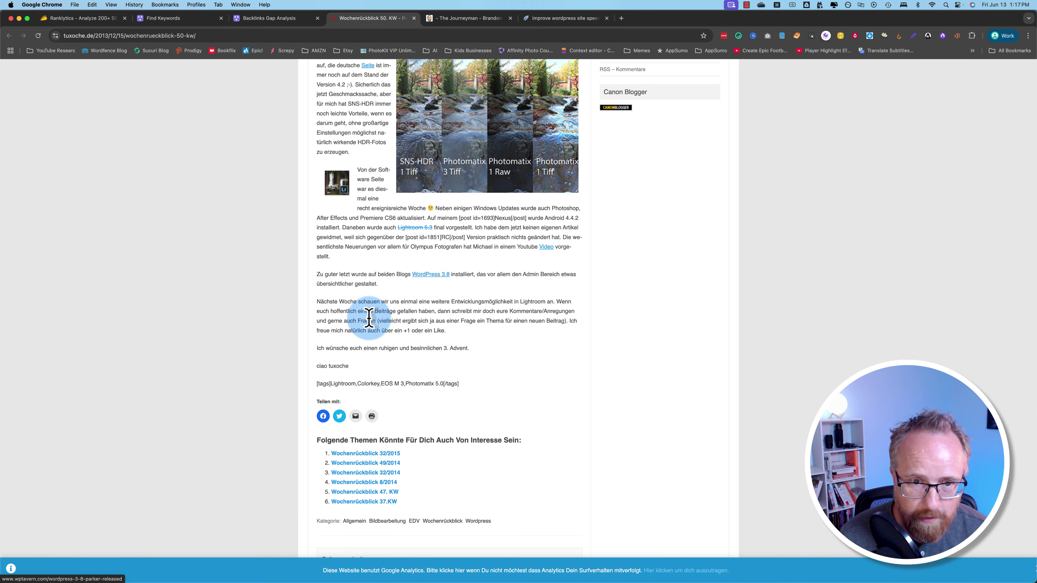
{"action": "scroll", "coordinate": [368, 319], "scroll_direction": "up", "scroll_amount": 5}
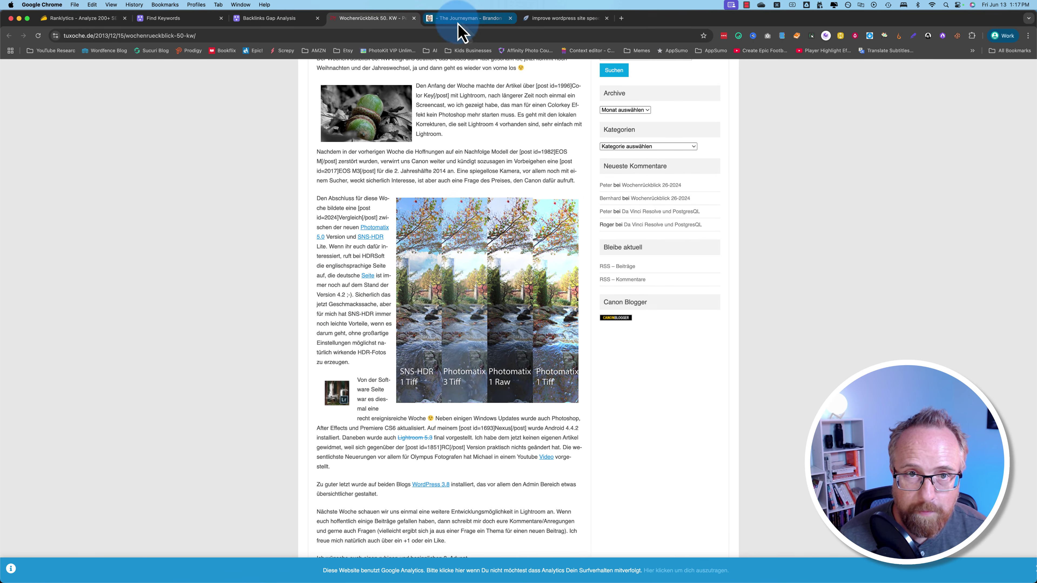
- Check the kraft.blog backlink page, closing it and the tuxoche.de page, and return to the Backlinks Gap results
{"action": "left_click", "coordinate": [413, 19]}
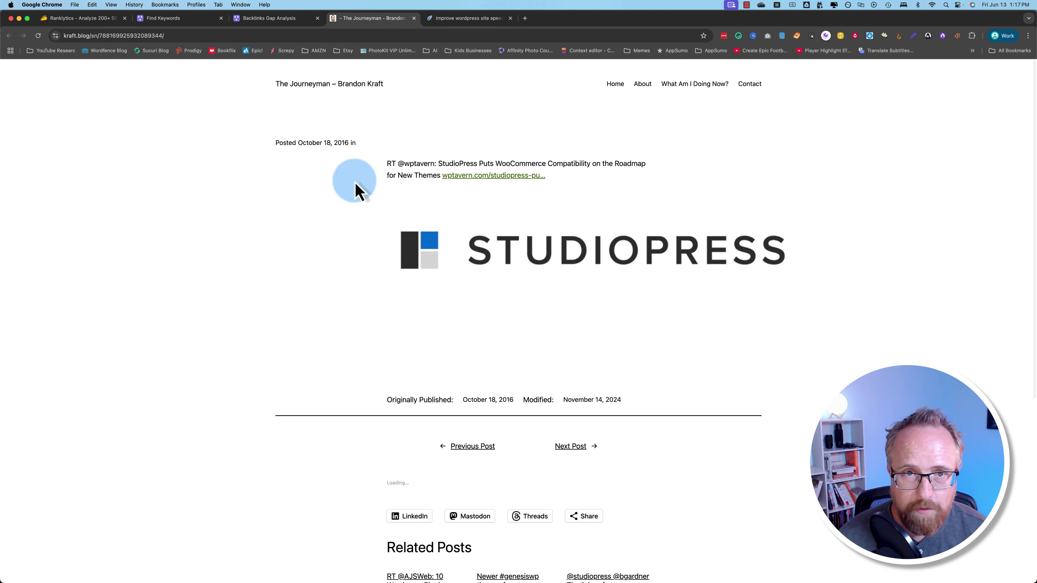
{"action": "key", "text": "super+w"}
{"action": "left_click", "coordinate": [196, 18]}
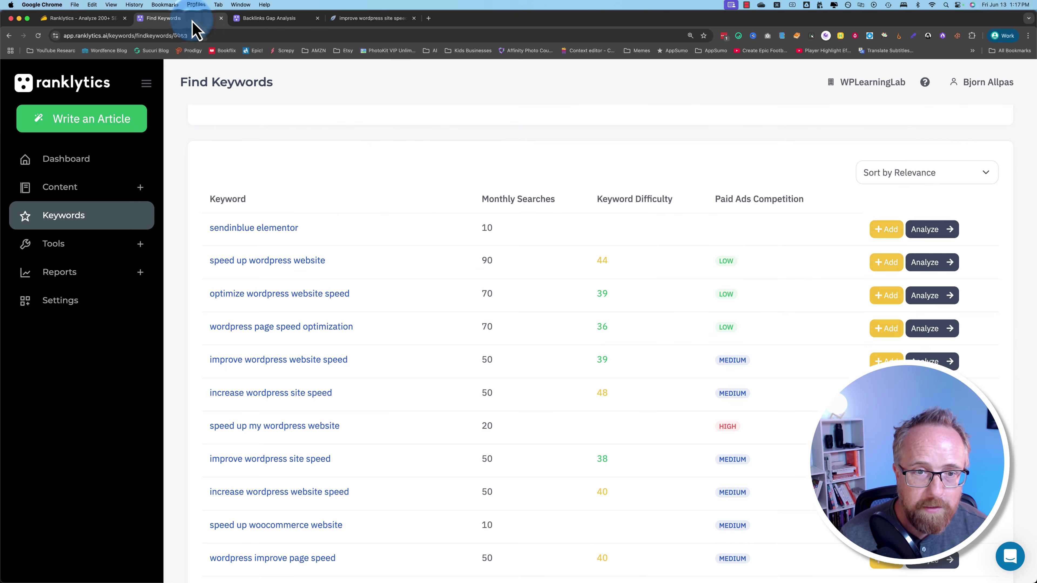
{"action": "left_click", "coordinate": [270, 18]}
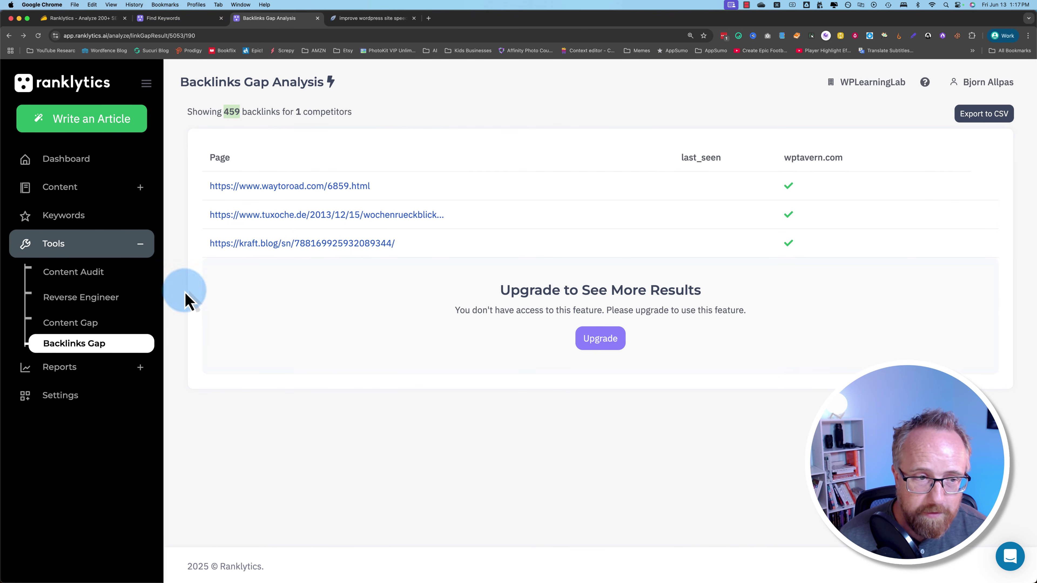
- Open the Content Gap report for wptavern.com and read its result
{"action": "left_click", "coordinate": [84, 326]}
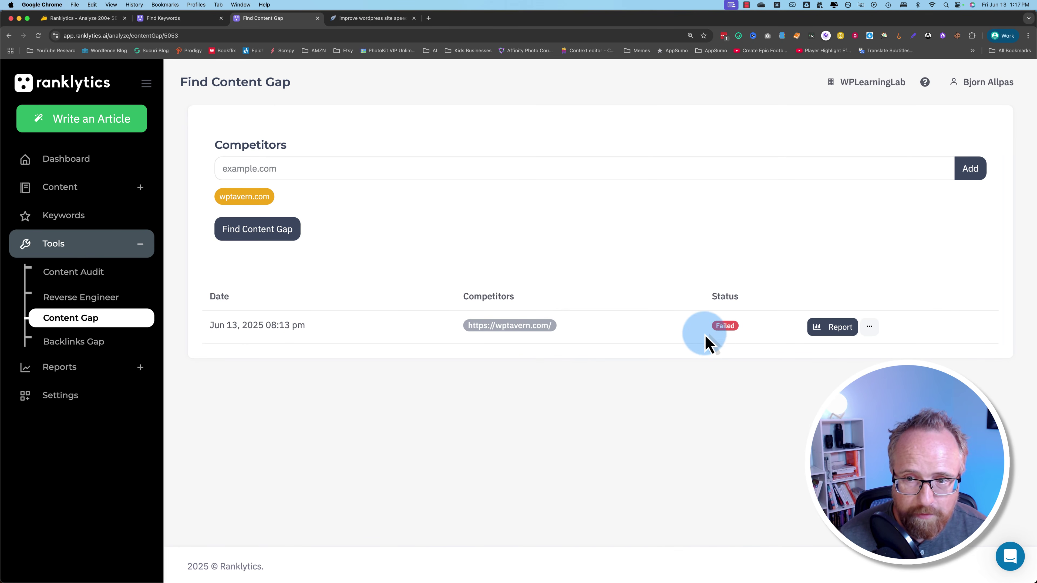
{"action": "left_click", "coordinate": [835, 326]}
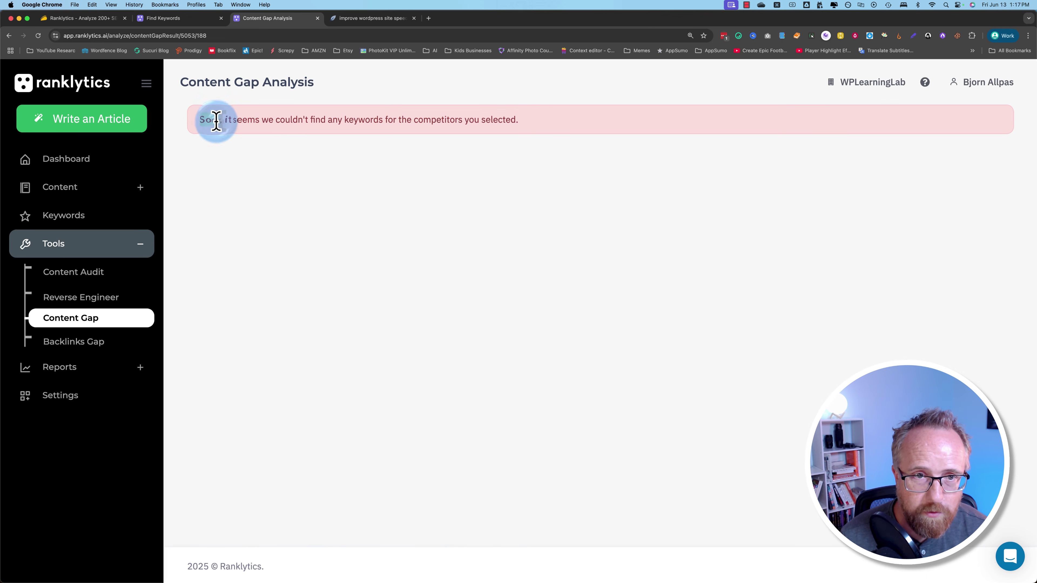
{"action": "left_click_drag", "start_coordinate": [216, 121], "coordinate": [517, 118]}
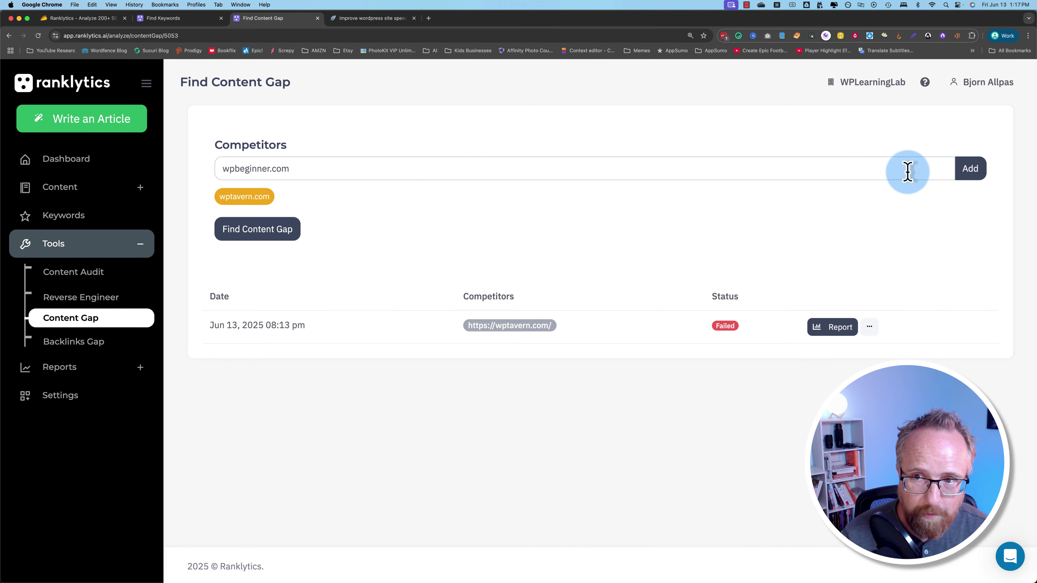
- Replace the Content Gap competitor wptavern.com with wpbeginner.com and run the content gap search
{"action": "left_click", "coordinate": [968, 174]}
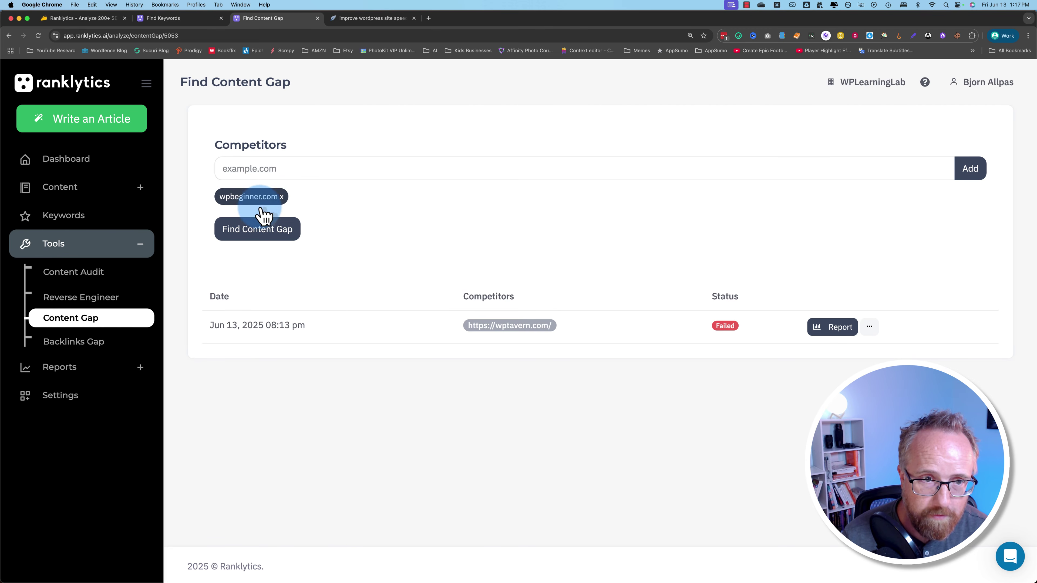
{"action": "left_click", "coordinate": [255, 230]}
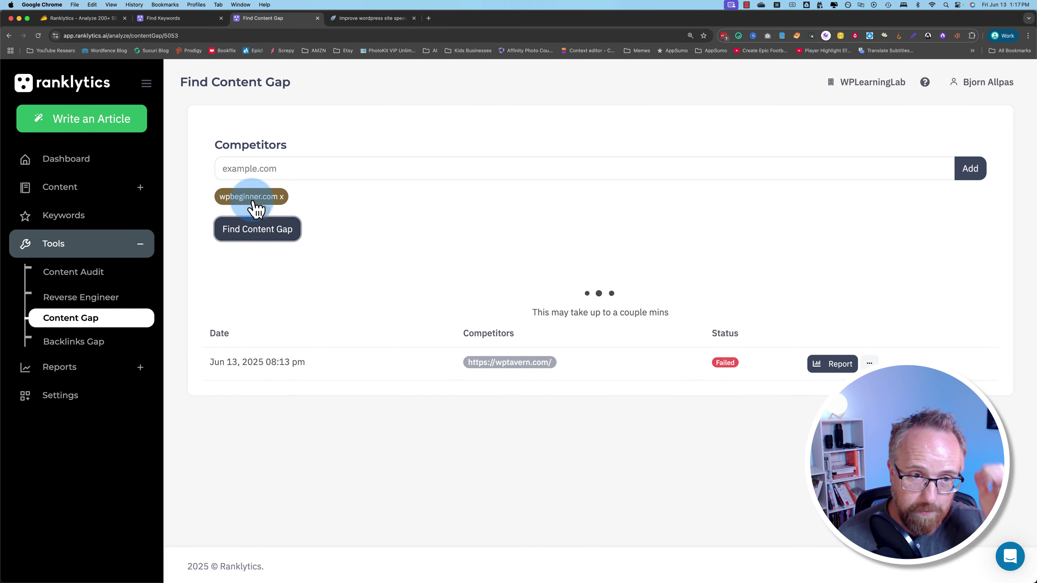
- Open the Reverse Engineer analysis for "improve wordpress site speed" and identify the wplearninglab.com and wordpress.com columns
{"action": "left_click", "coordinate": [92, 302]}
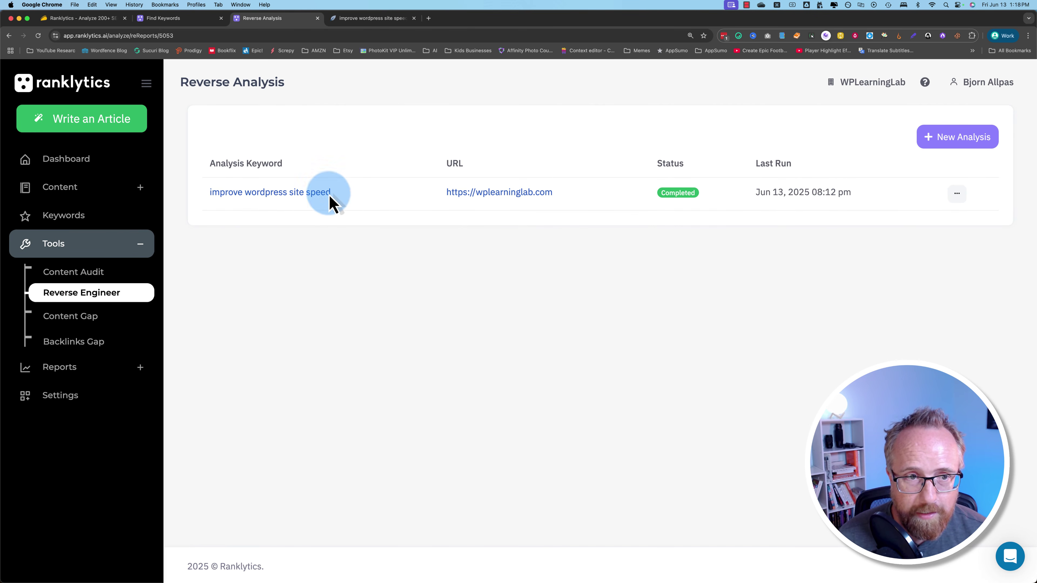
{"action": "left_click", "coordinate": [301, 195]}
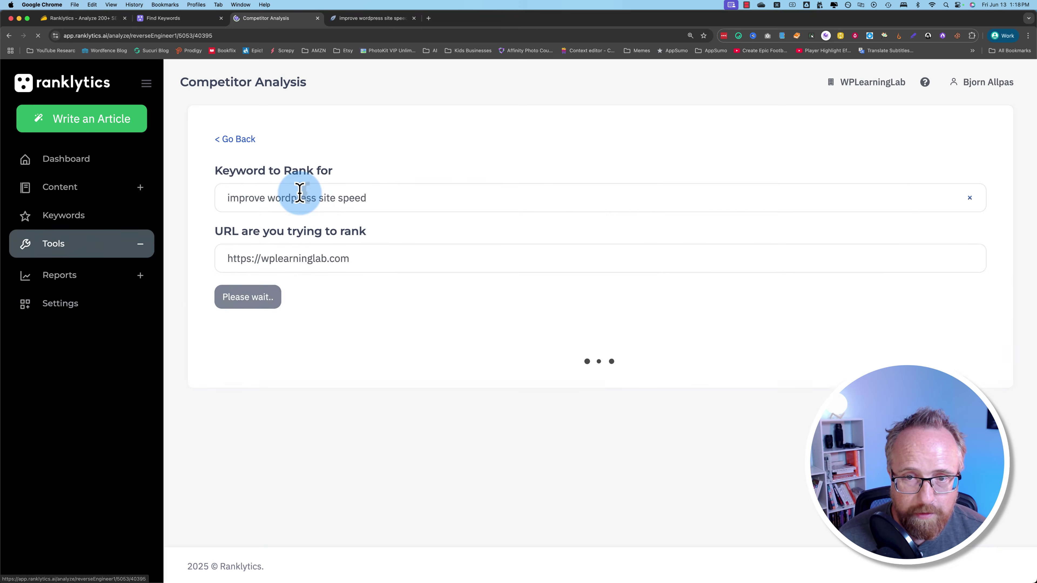
{"action": "left_click_drag", "start_coordinate": [240, 243], "coordinate": [346, 232]}
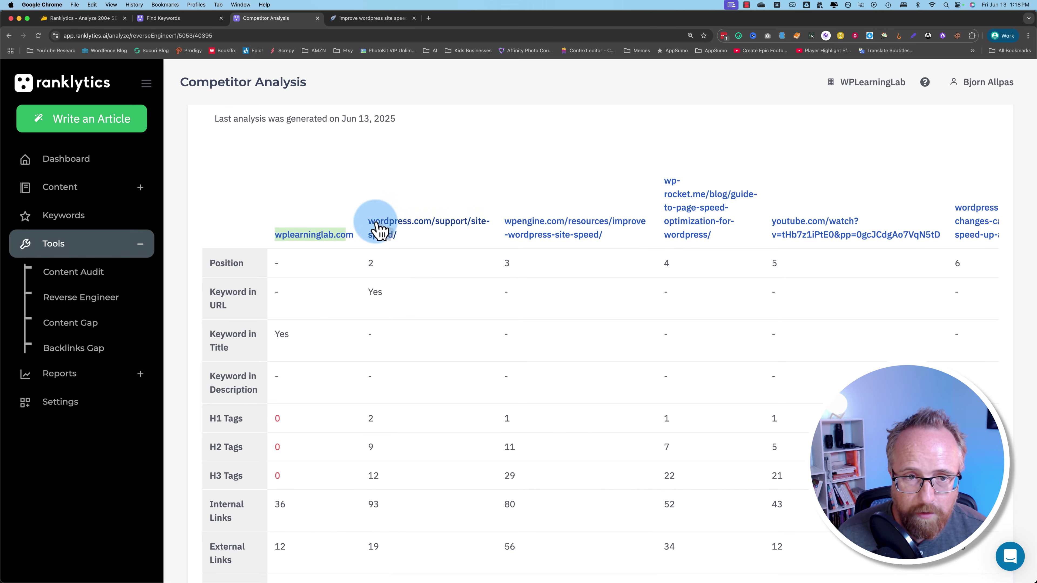
{"action": "left_click_drag", "start_coordinate": [367, 221], "coordinate": [424, 248]}
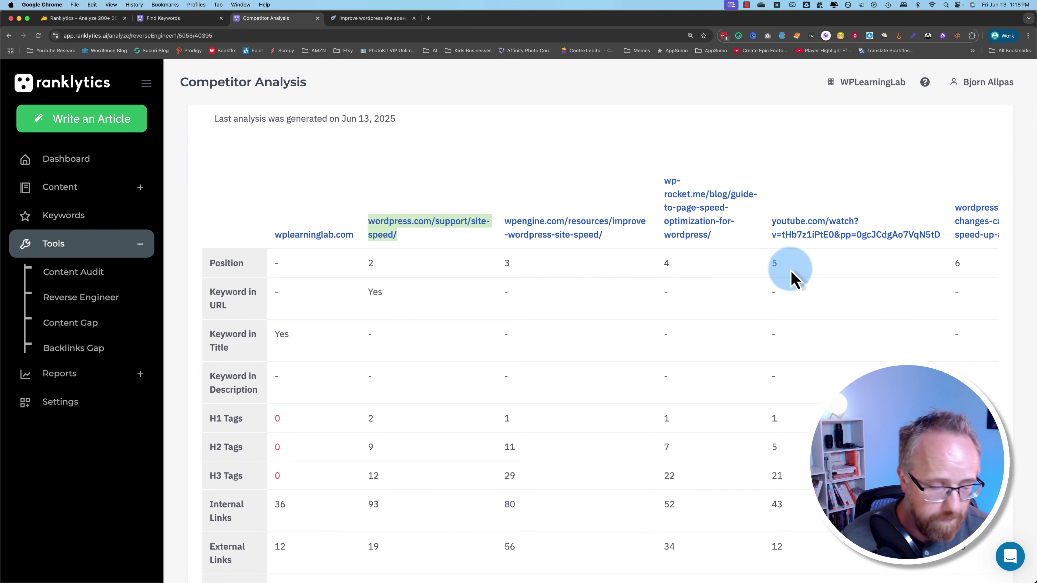
- Examine the ranking positions of all competitor pages across the comparison table, through to heytony.ca
{"action": "scroll", "coordinate": [791, 278], "scroll_direction": "right", "scroll_amount": 6}
{"action": "scroll", "coordinate": [715, 263], "scroll_direction": "right", "scroll_amount": 4}
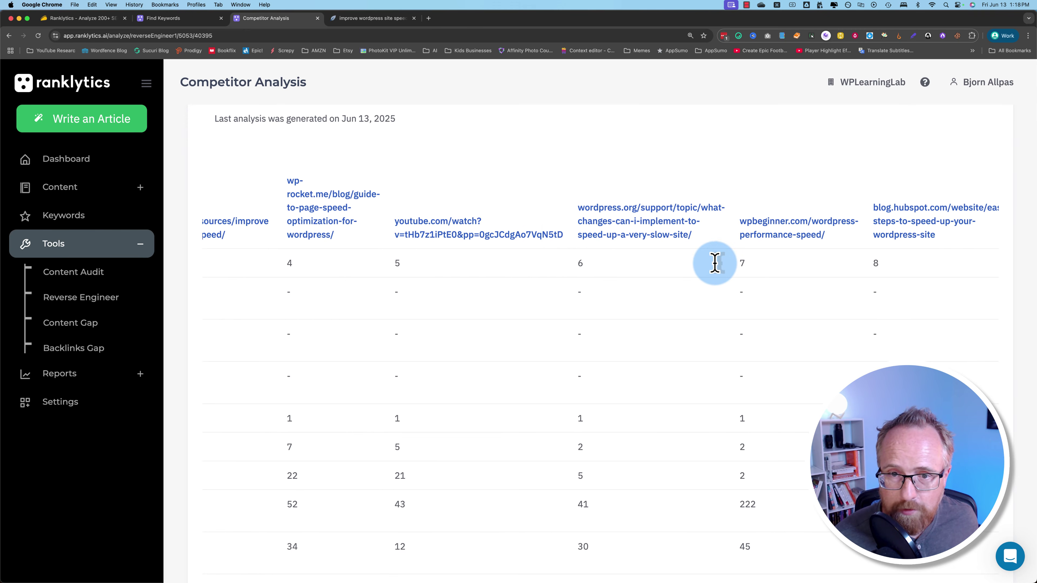
{"action": "scroll", "coordinate": [714, 263], "scroll_direction": "right", "scroll_amount": 5}
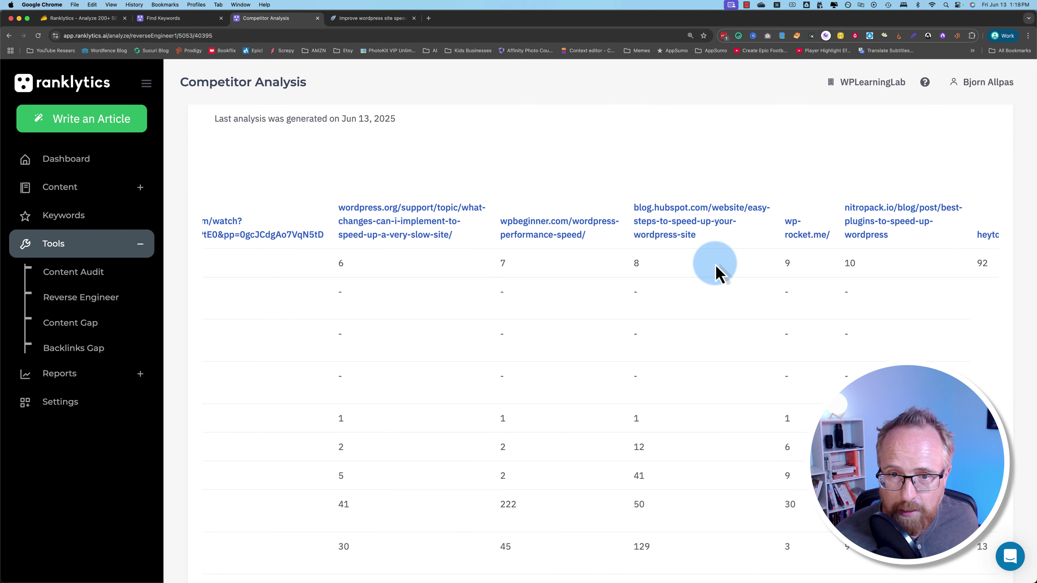
{"action": "scroll", "coordinate": [714, 257], "scroll_direction": "right", "scroll_amount": 1}
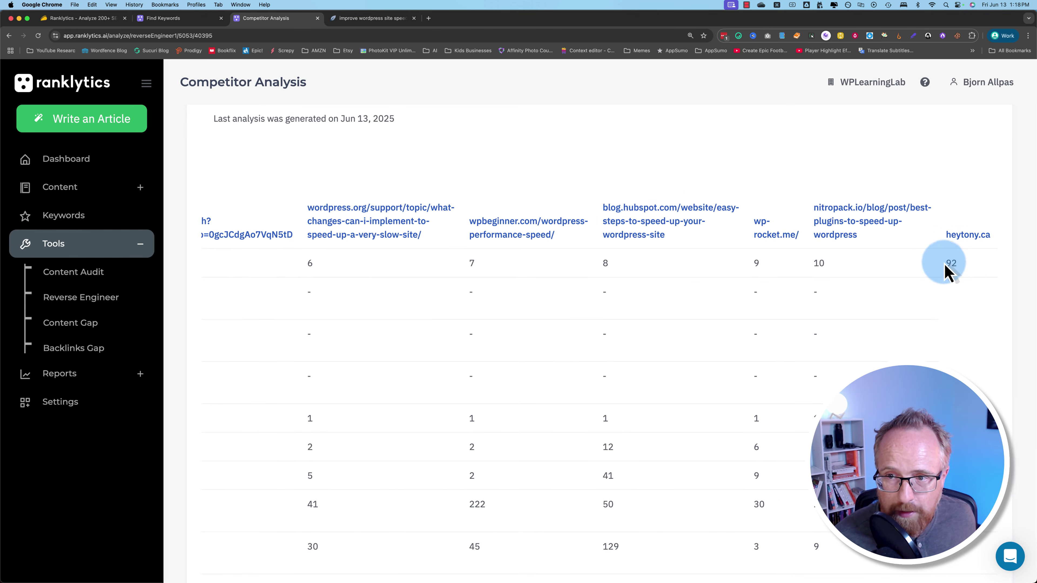
{"action": "scroll", "coordinate": [976, 260], "scroll_direction": "right", "scroll_amount": 1}
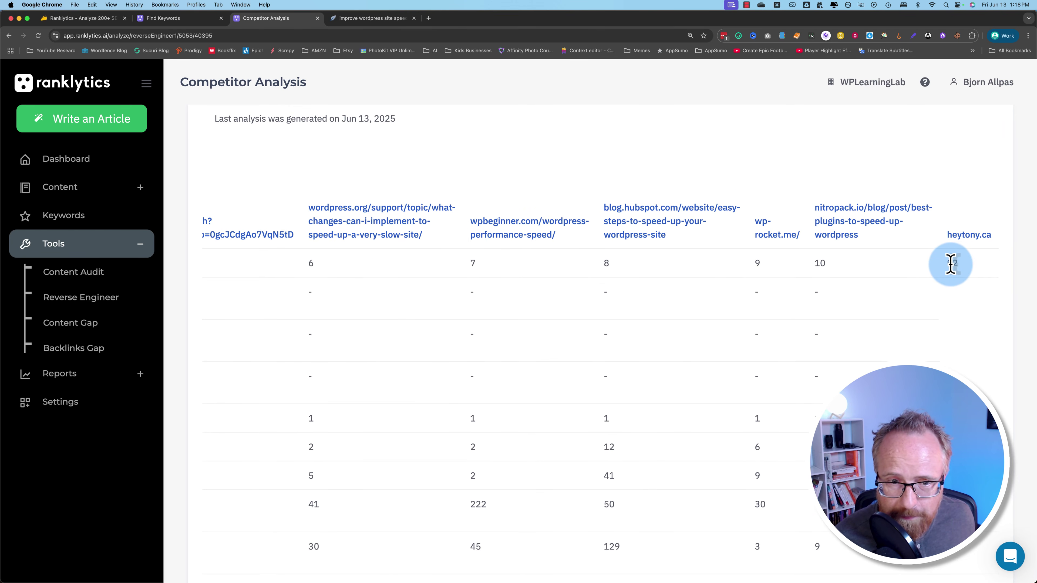
{"action": "scroll", "coordinate": [950, 264], "scroll_direction": "left", "scroll_amount": 15}
- Compare the keyword placement and the H1, H2 and H3 tag rows for wplearninglab.com and its competitors
{"action": "scroll", "coordinate": [310, 382], "scroll_direction": "down", "scroll_amount": 2}
{"action": "scroll", "coordinate": [310, 382], "scroll_direction": "down", "scroll_amount": 1}
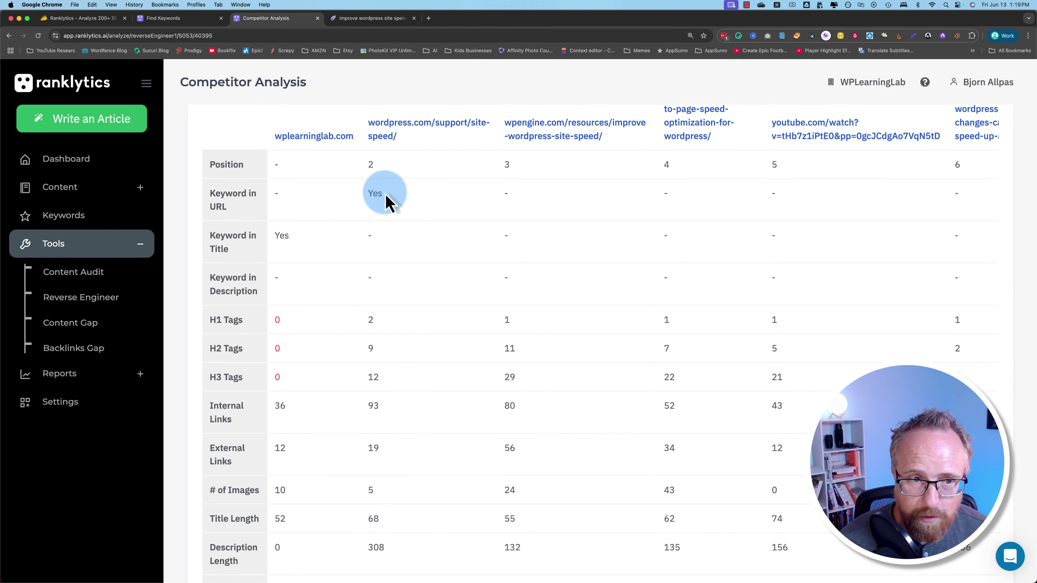
{"action": "scroll", "coordinate": [301, 327], "scroll_direction": "up", "scroll_amount": 1}
{"action": "scroll", "coordinate": [301, 328], "scroll_direction": "down", "scroll_amount": 1}
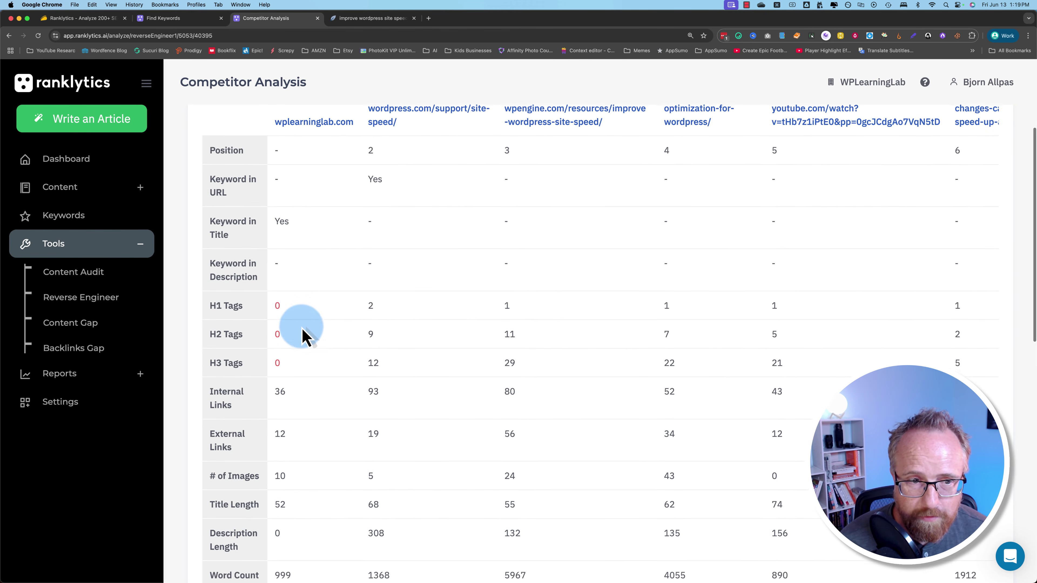
{"action": "left_click_drag", "start_coordinate": [301, 326], "coordinate": [300, 366]}
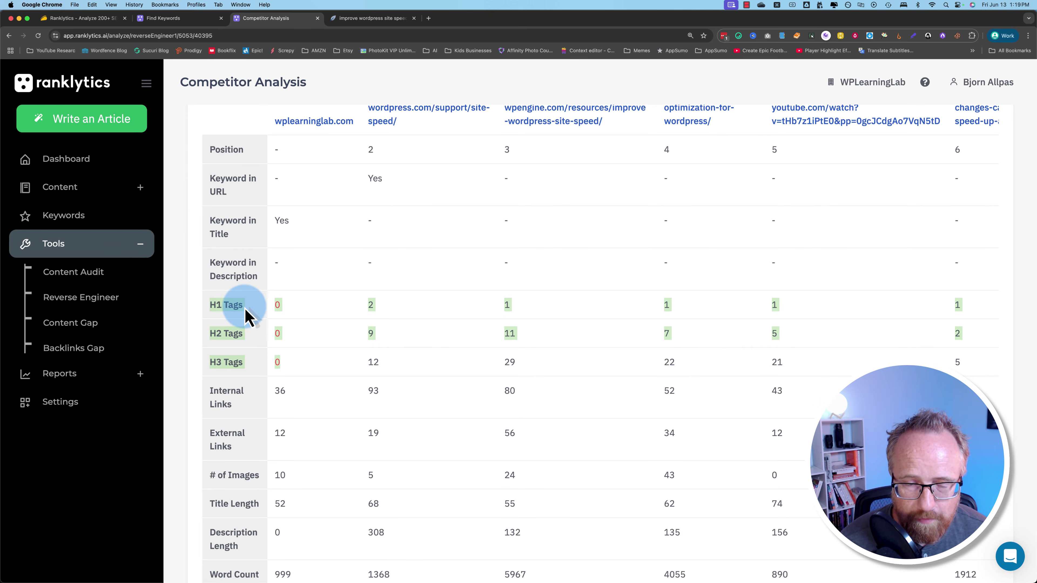
{"action": "left_click", "coordinate": [234, 332]}
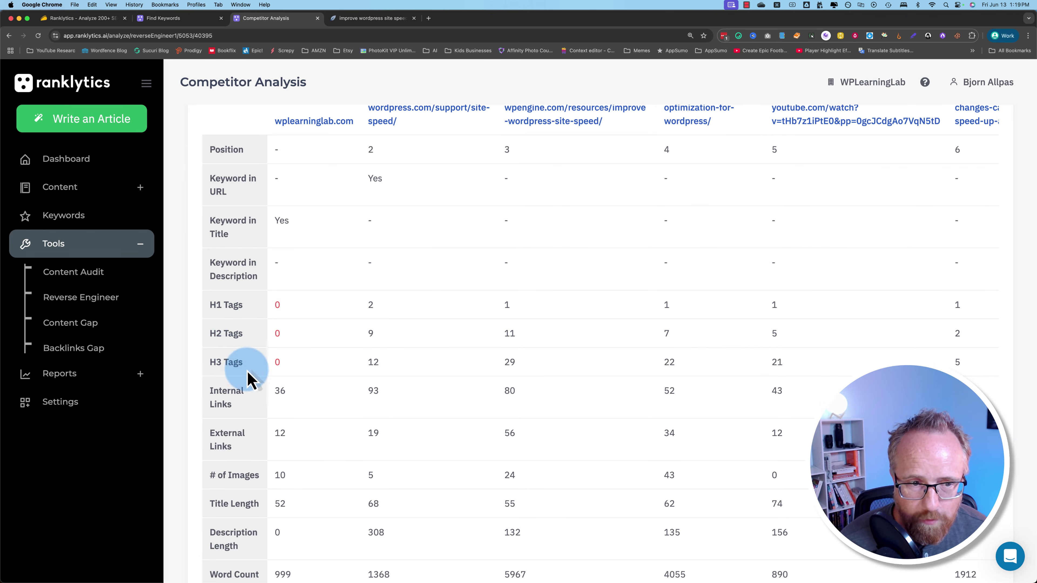
{"action": "double_click", "coordinate": [507, 361]}
{"action": "scroll", "coordinate": [405, 359], "scroll_direction": "down", "scroll_amount": 1}
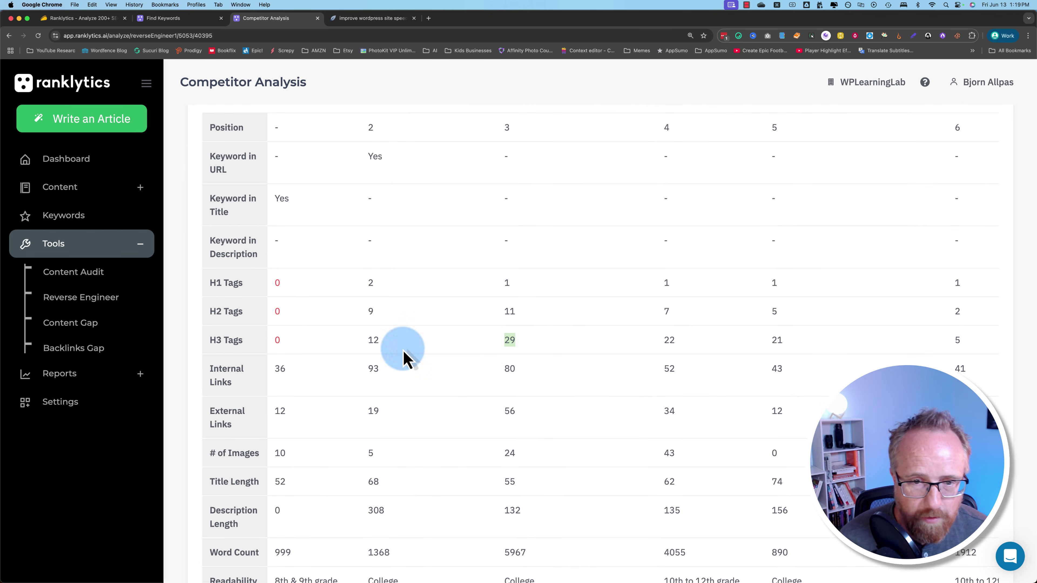
- Review the remaining comparison rows, including links, images, word count, readability, load time, onpage score and missing tags
{"action": "scroll", "coordinate": [446, 352], "scroll_direction": "down", "scroll_amount": 3}
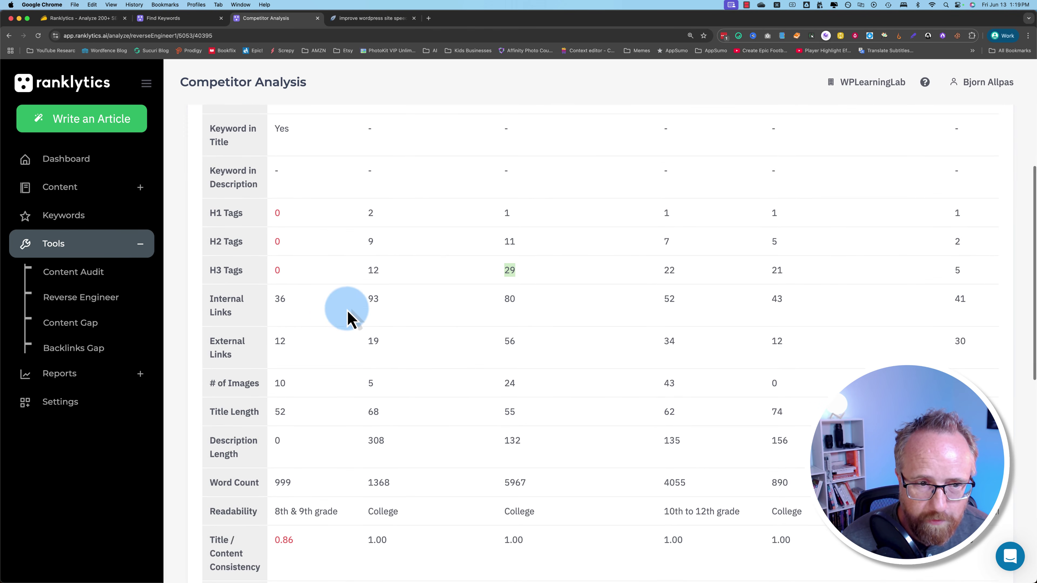
{"action": "scroll", "coordinate": [347, 318], "scroll_direction": "down", "scroll_amount": 1}
{"action": "scroll", "coordinate": [269, 290], "scroll_direction": "down", "scroll_amount": 2}
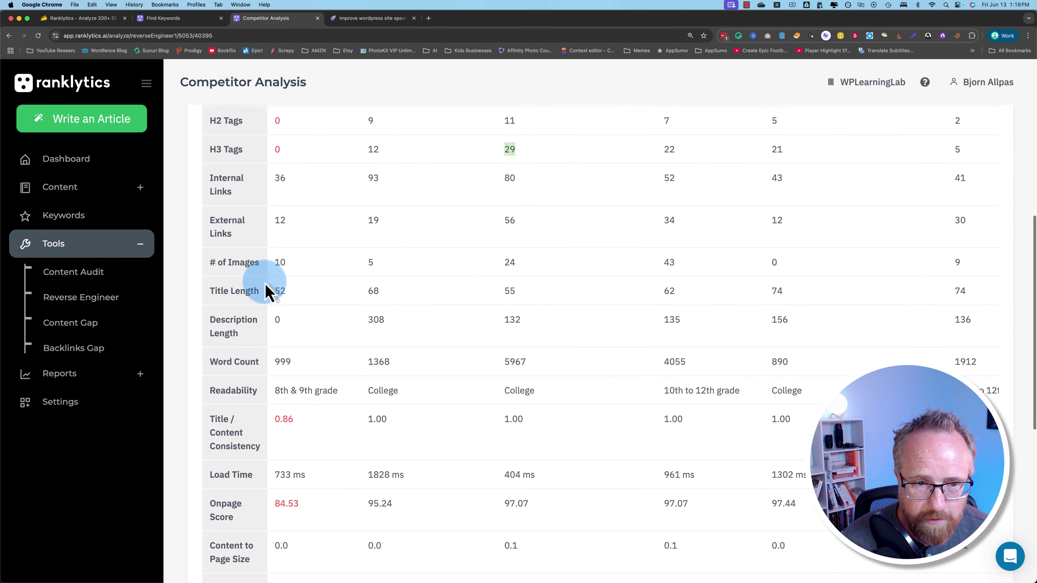
{"action": "scroll", "coordinate": [265, 292], "scroll_direction": "down", "scroll_amount": 3}
{"action": "scroll", "coordinate": [265, 292], "scroll_direction": "down", "scroll_amount": 6}
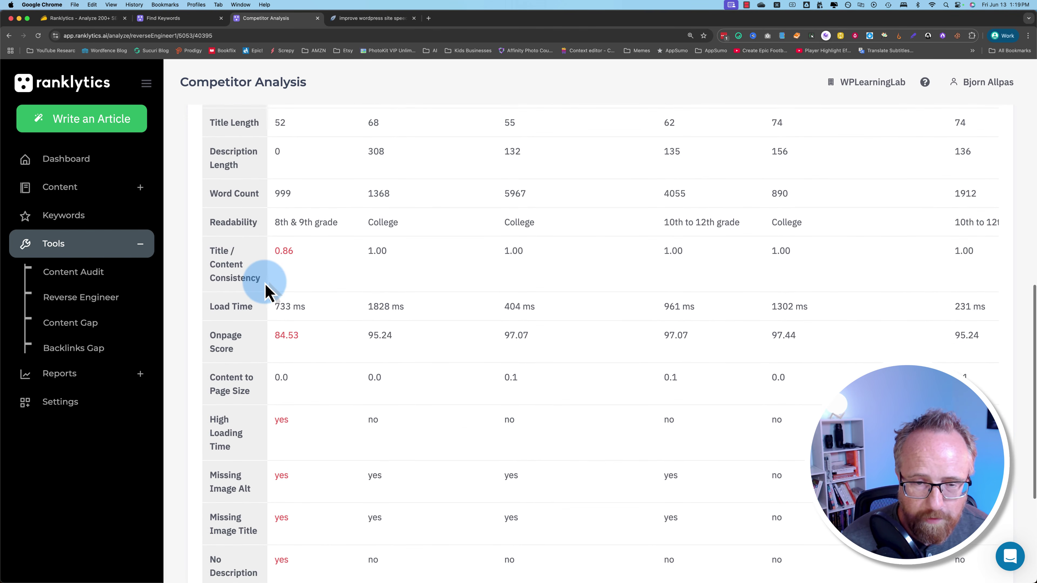
{"action": "scroll", "coordinate": [250, 332], "scroll_direction": "up", "scroll_amount": 6}
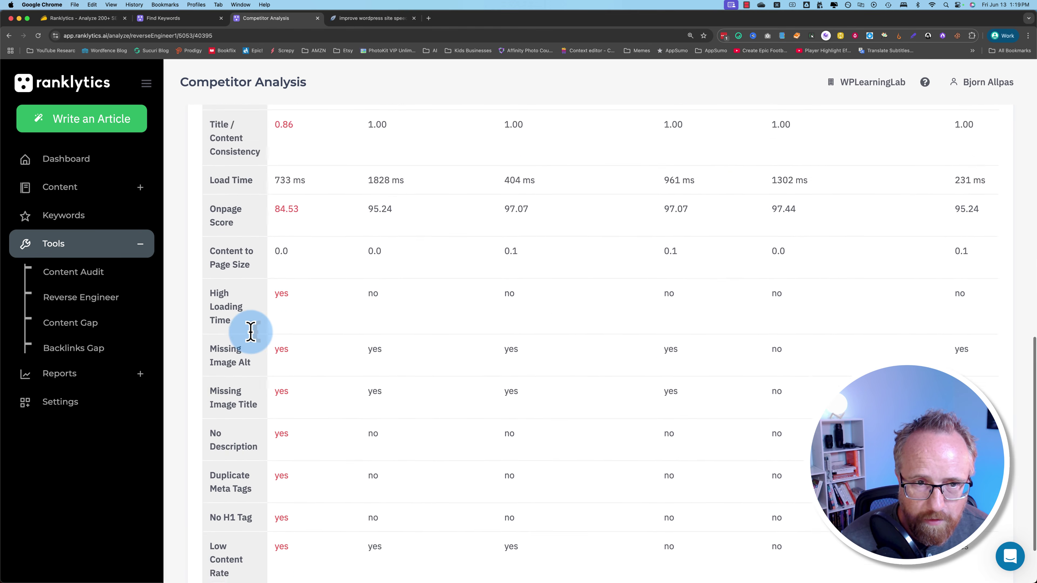
{"action": "scroll", "coordinate": [252, 331], "scroll_direction": "up", "scroll_amount": 2}
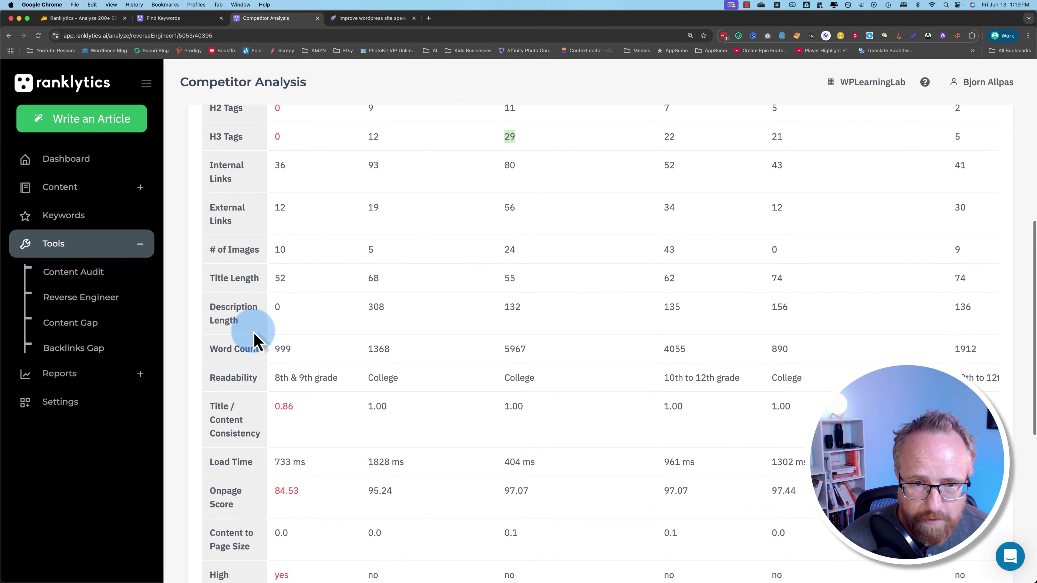
{"action": "scroll", "coordinate": [254, 341], "scroll_direction": "down", "scroll_amount": 2}
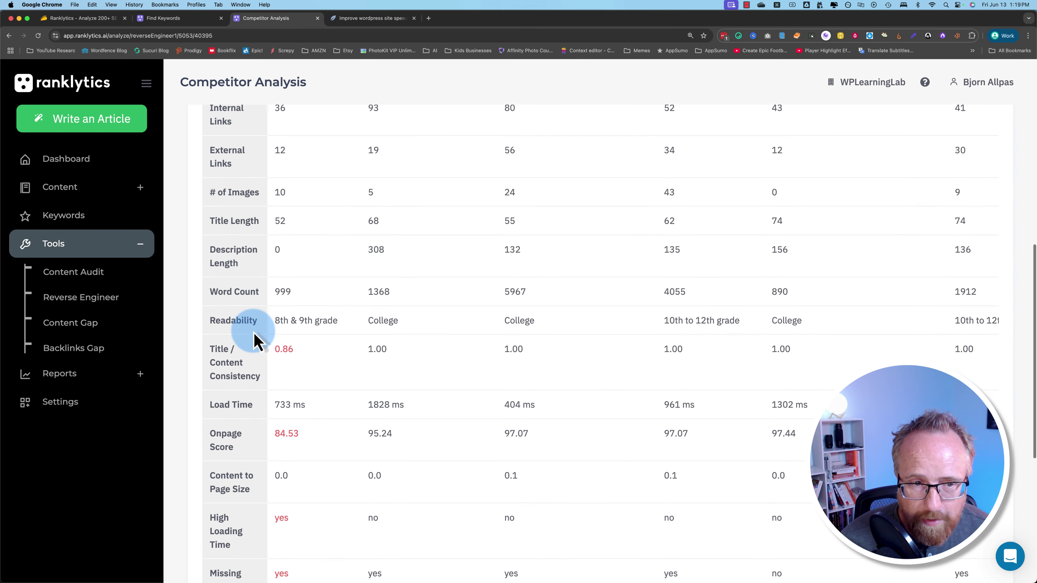
{"action": "scroll", "coordinate": [253, 341], "scroll_direction": "down", "scroll_amount": 1}
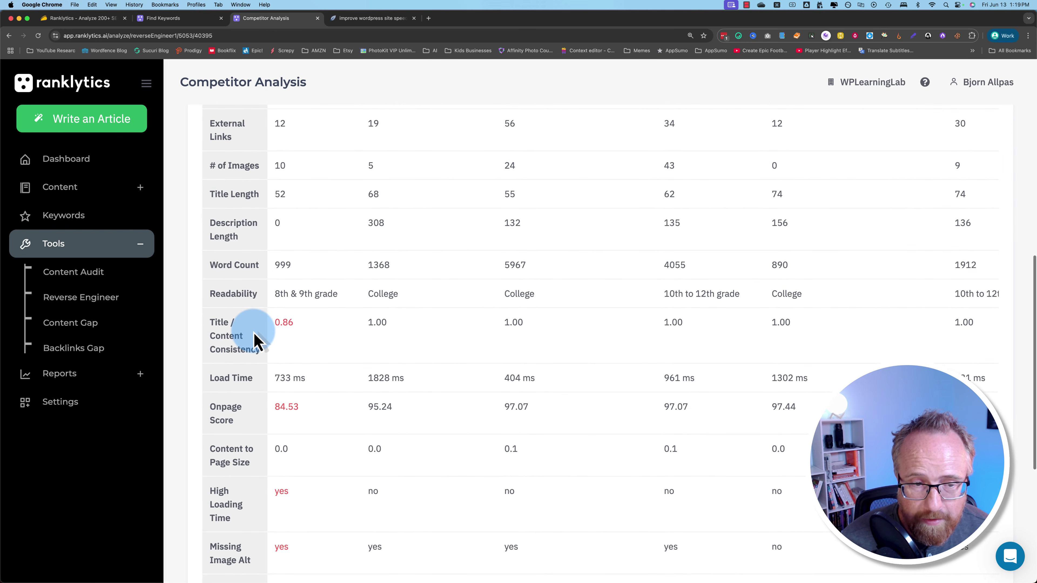
{"action": "scroll", "coordinate": [254, 341], "scroll_direction": "down", "scroll_amount": 3}
{"action": "scroll", "coordinate": [254, 341], "scroll_direction": "down", "scroll_amount": 1}
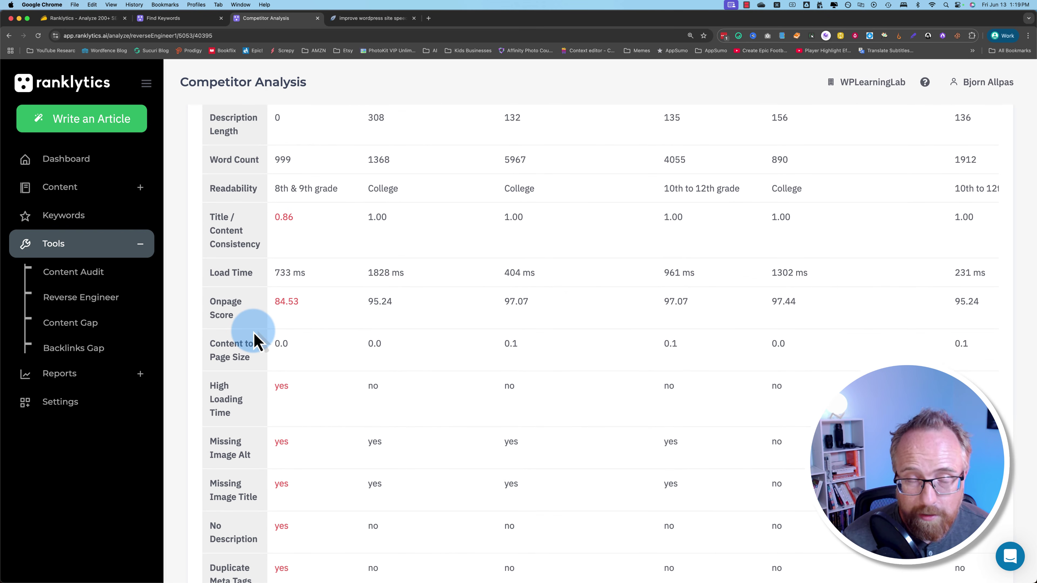
{"action": "scroll", "coordinate": [254, 341], "scroll_direction": "up", "scroll_amount": 6}
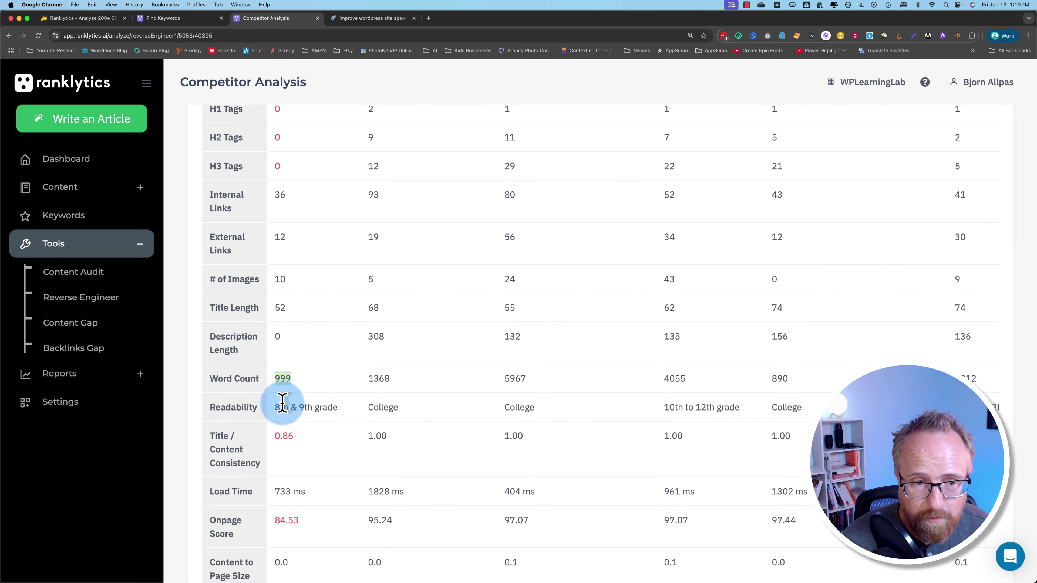
{"action": "scroll", "coordinate": [282, 402], "scroll_direction": "up", "scroll_amount": 9}
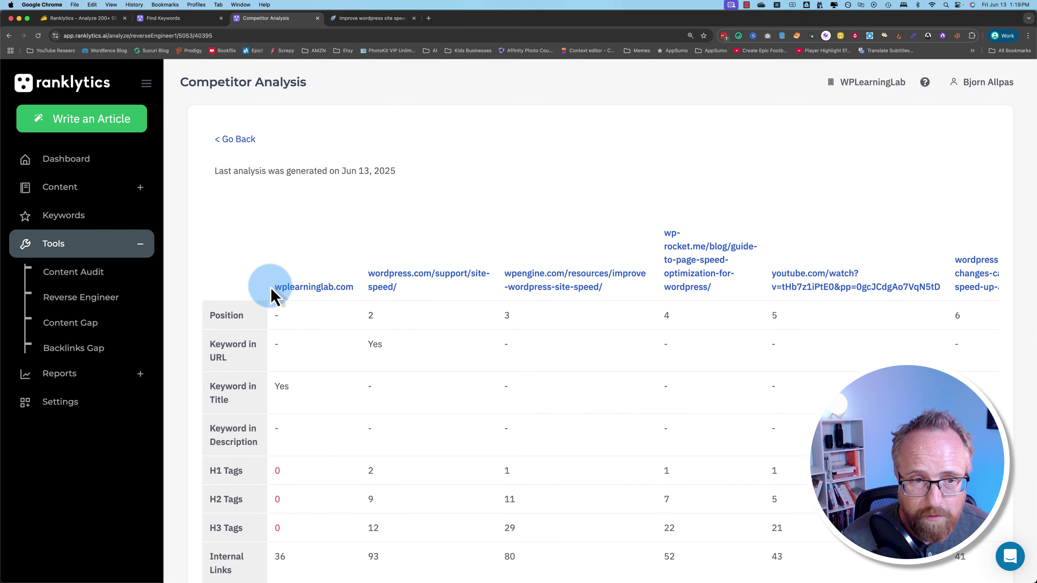
- Review the wplearninglab.com column in the competitor comparison, checking its tags, word count and readability against the other pages
{"action": "left_click_drag", "start_coordinate": [271, 288], "coordinate": [347, 286]}
{"action": "scroll", "coordinate": [273, 388], "scroll_direction": "down", "scroll_amount": 7}
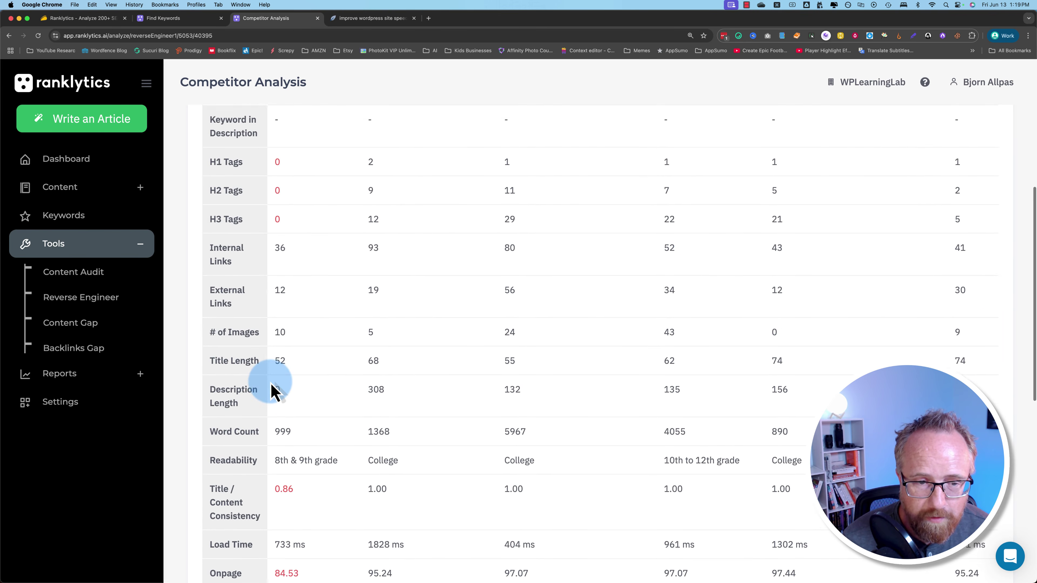
{"action": "scroll", "coordinate": [273, 390], "scroll_direction": "down", "scroll_amount": 3}
{"action": "double_click", "coordinate": [283, 368]}
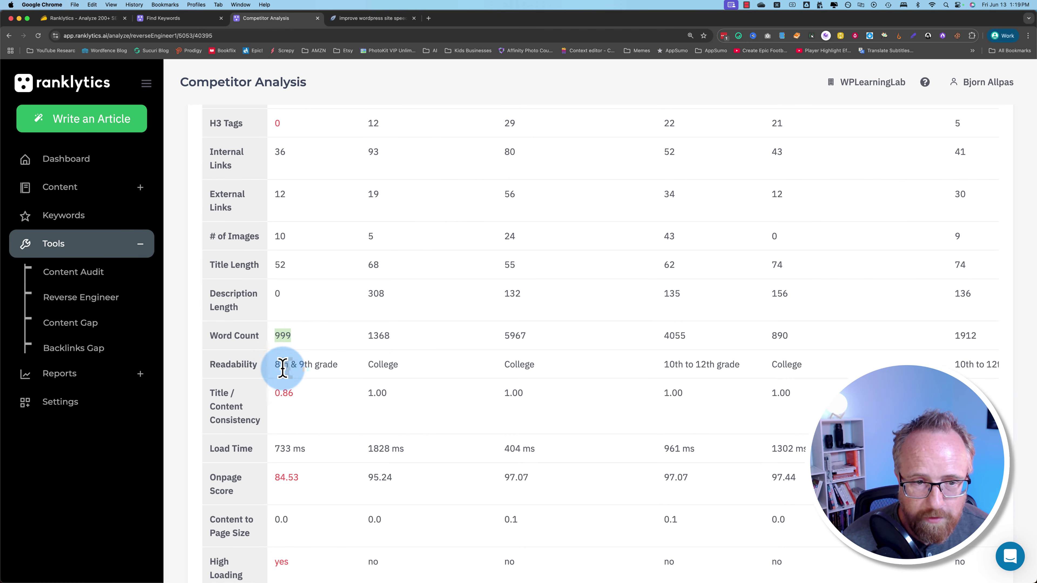
{"action": "scroll", "coordinate": [327, 395], "scroll_direction": "up", "scroll_amount": 10}
- Open the Content Gap report for wpbeginner.com and identify its heading and the first listed keyword, "content management software"
{"action": "left_click", "coordinate": [239, 135]}
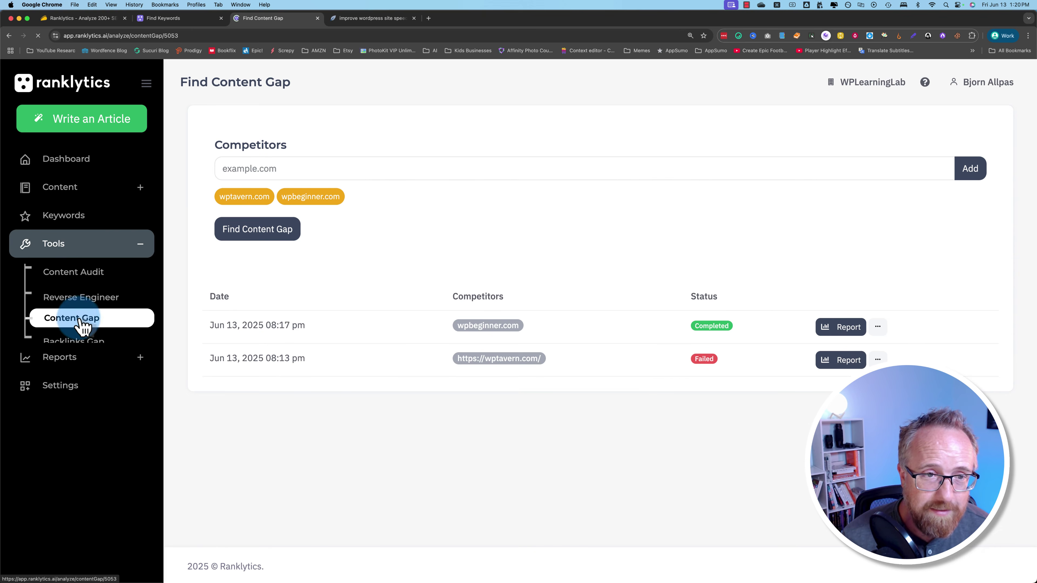
{"action": "left_click", "coordinate": [408, 258]}
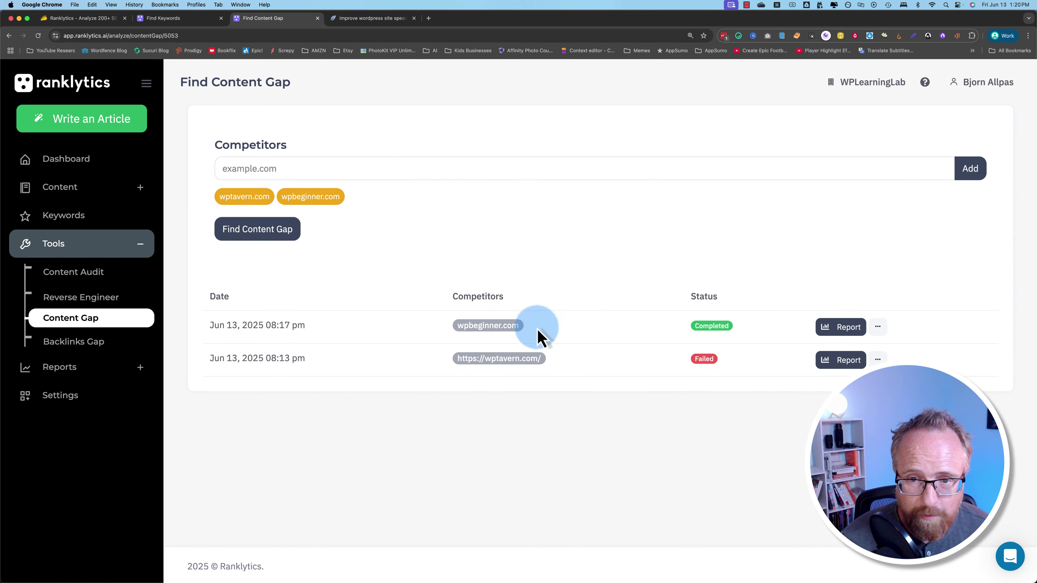
{"action": "left_click", "coordinate": [844, 329]}
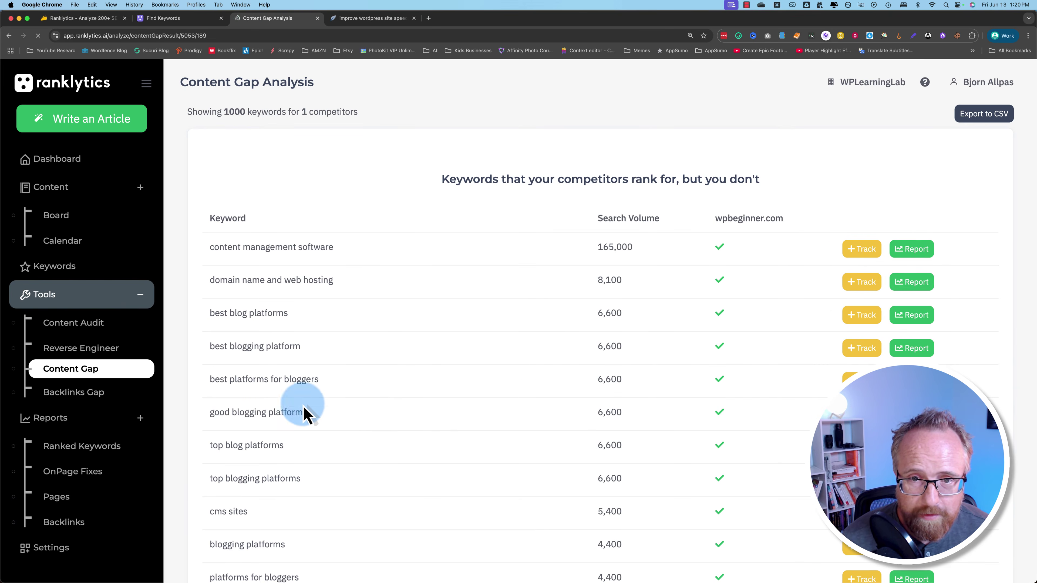
{"action": "left_click_drag", "start_coordinate": [423, 178], "coordinate": [778, 190]}
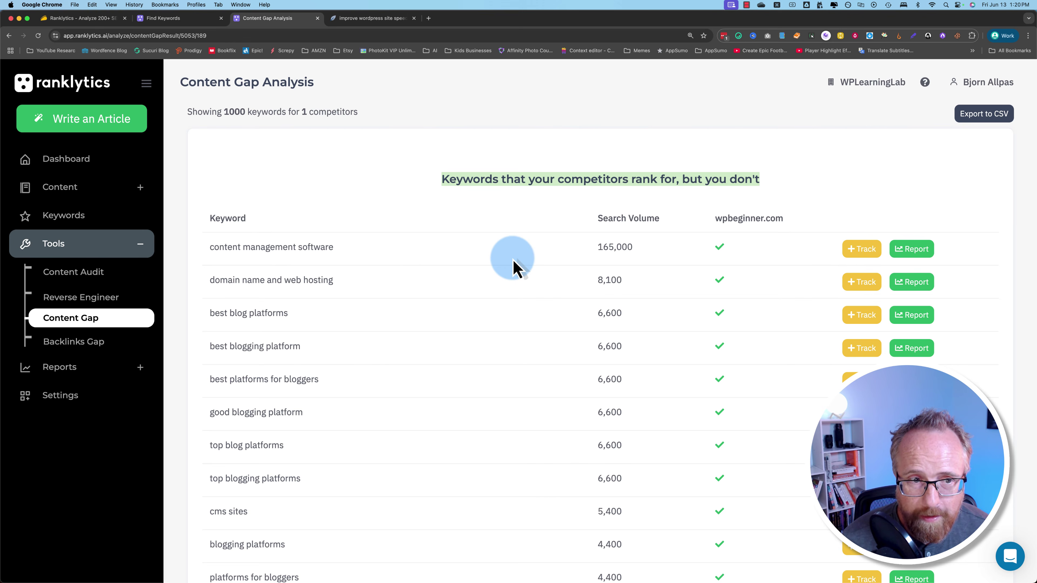
{"action": "left_click_drag", "start_coordinate": [209, 246], "coordinate": [332, 247]}
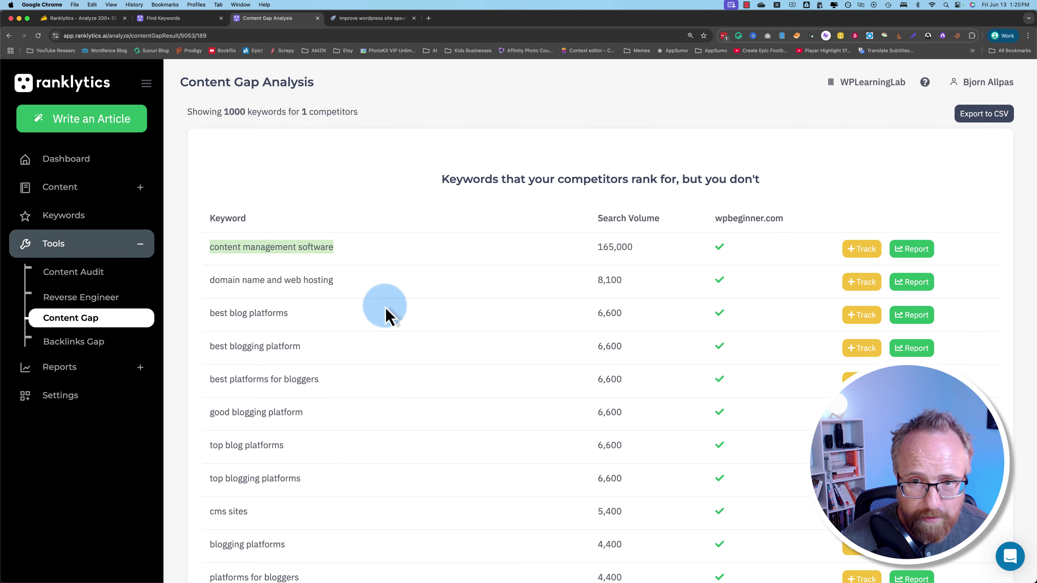
- Add the content gap keyword "how to start a wordpress blog" to the tracked keywords and open the project's keyword list
{"action": "scroll", "coordinate": [508, 349], "scroll_direction": "down", "scroll_amount": 12}
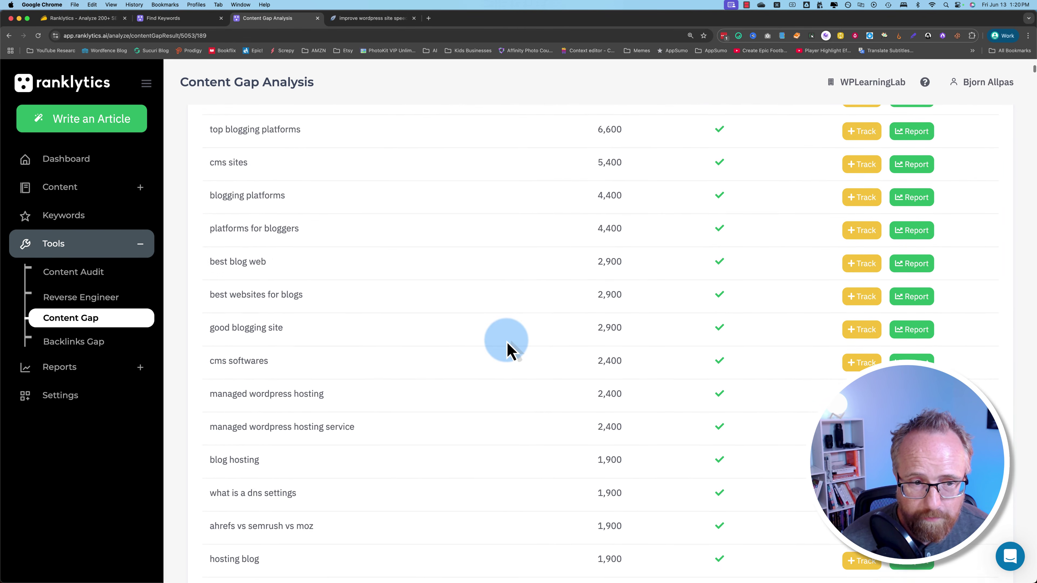
{"action": "scroll", "coordinate": [371, 345], "scroll_direction": "down", "scroll_amount": 15}
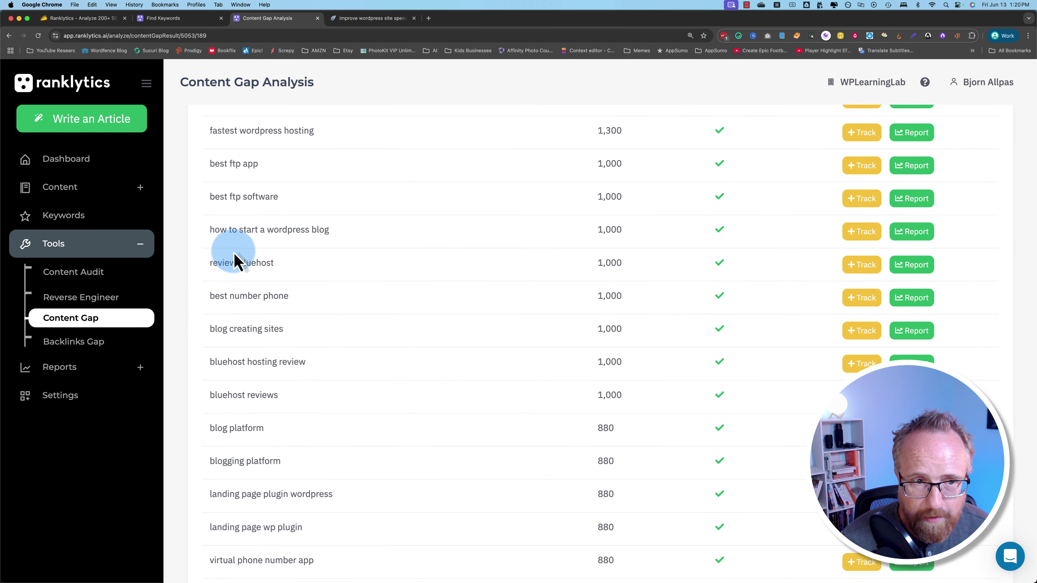
{"action": "left_click_drag", "start_coordinate": [215, 229], "coordinate": [339, 228]}
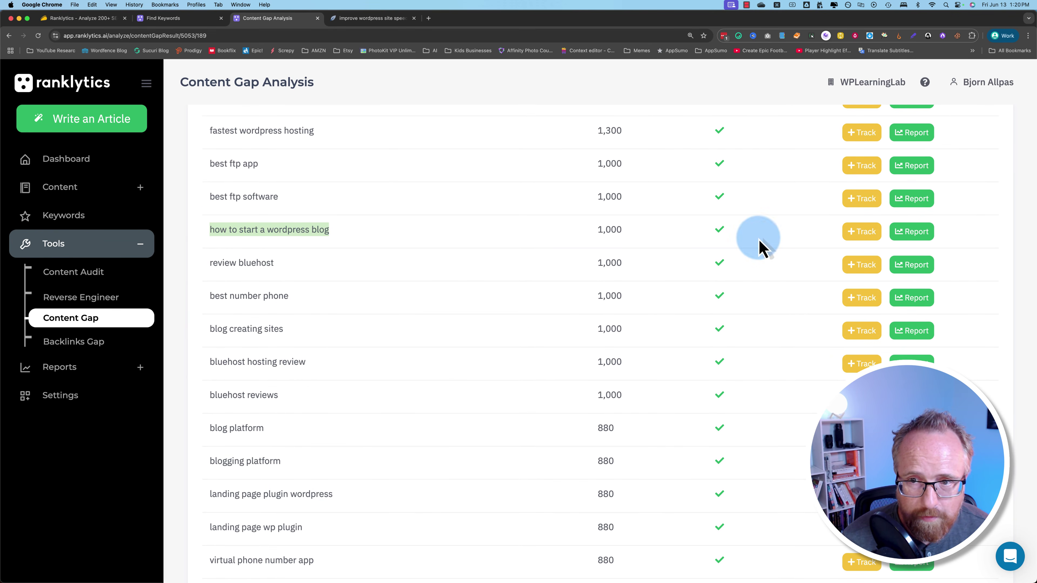
{"action": "left_click", "coordinate": [857, 235]}
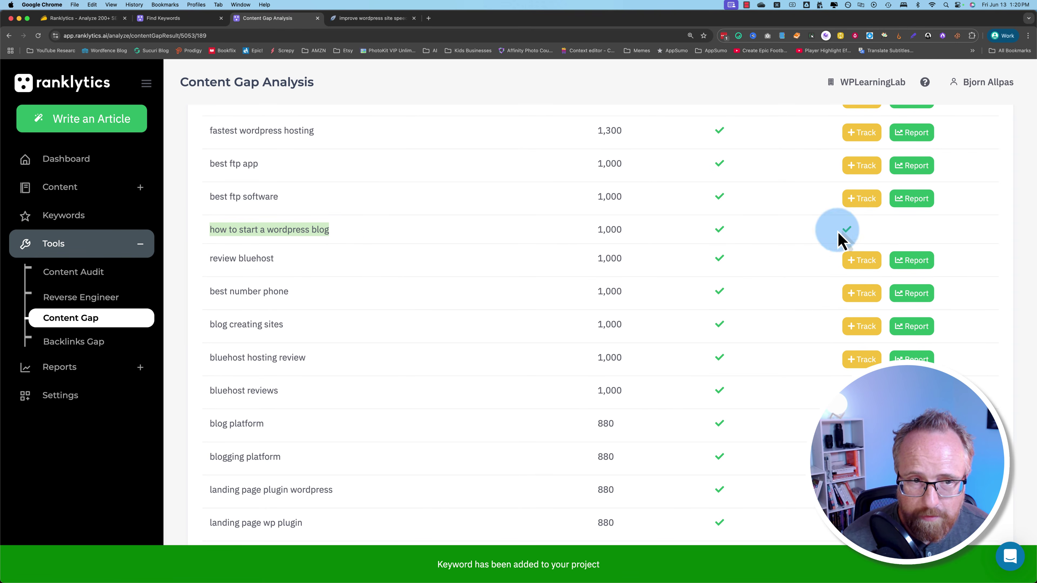
{"action": "left_click", "coordinate": [82, 217]}
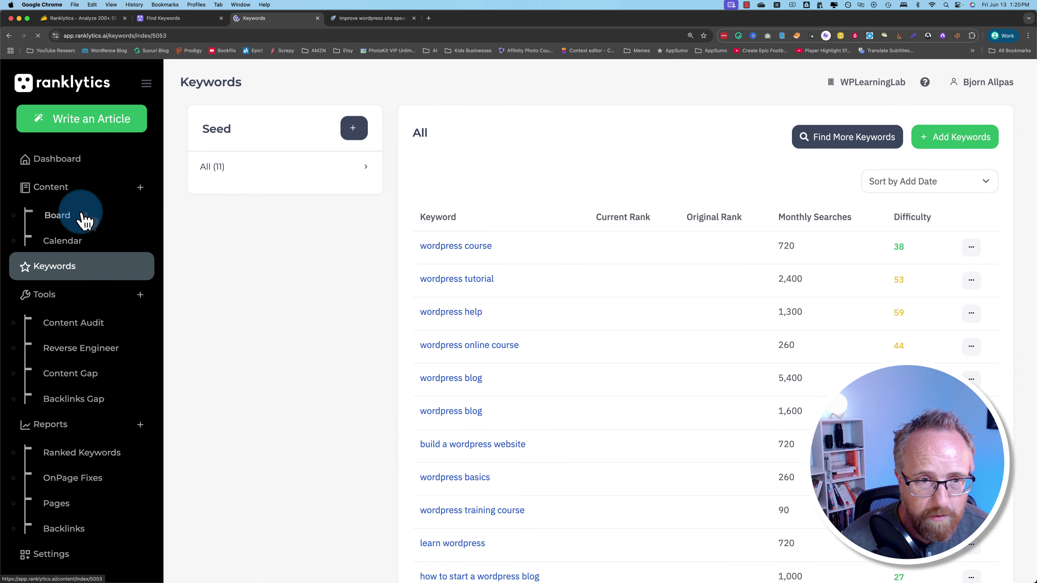
- Look through the Ranked Keywords report, the Dashboard and the Find Keywords page
{"action": "left_click", "coordinate": [76, 192]}
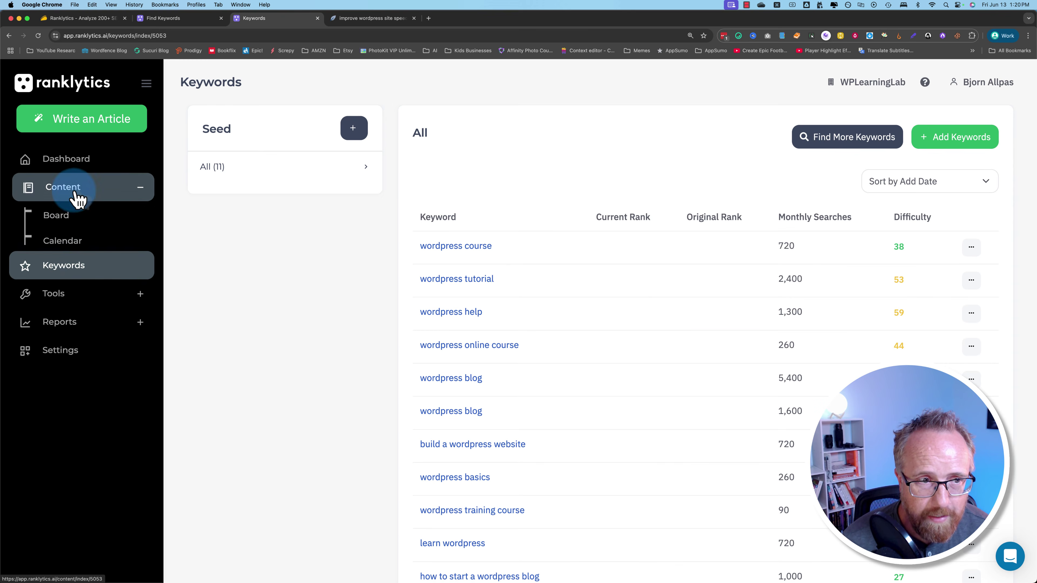
{"action": "left_click", "coordinate": [69, 295]}
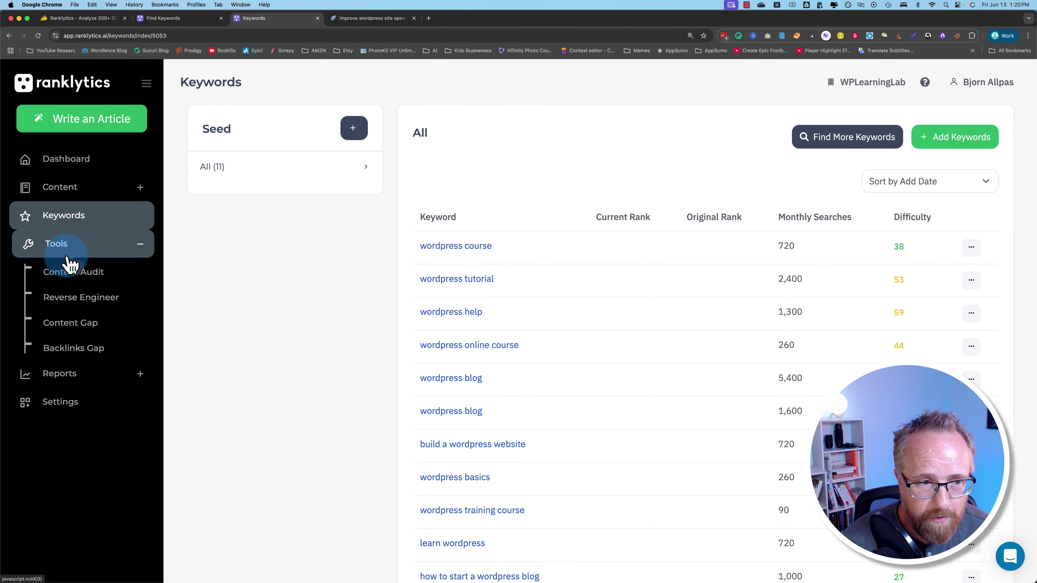
{"action": "left_click", "coordinate": [81, 374]}
{"action": "left_click", "coordinate": [89, 302]}
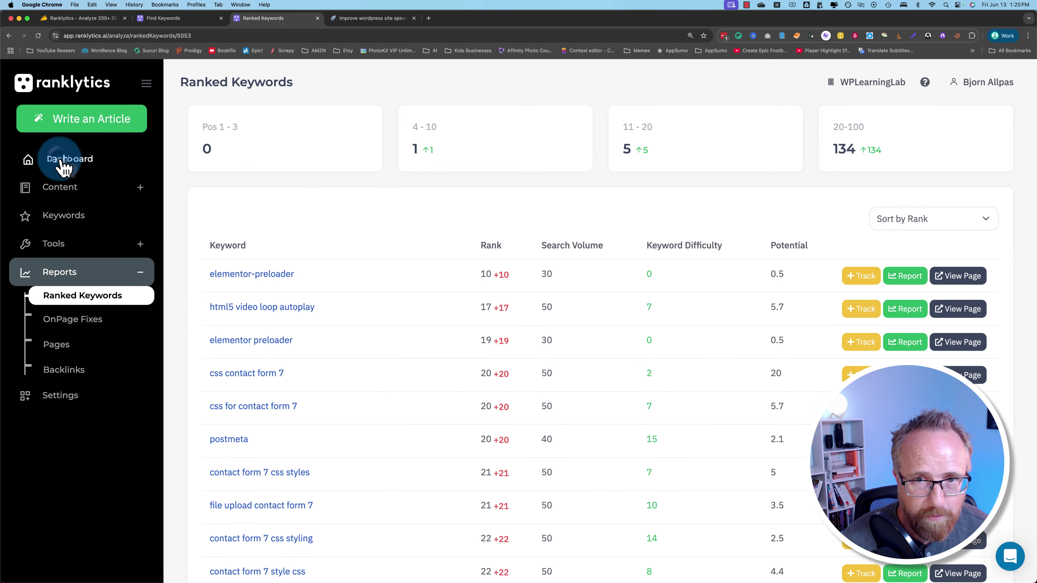
{"action": "left_click", "coordinate": [84, 186]}
{"action": "left_click", "coordinate": [94, 157]}
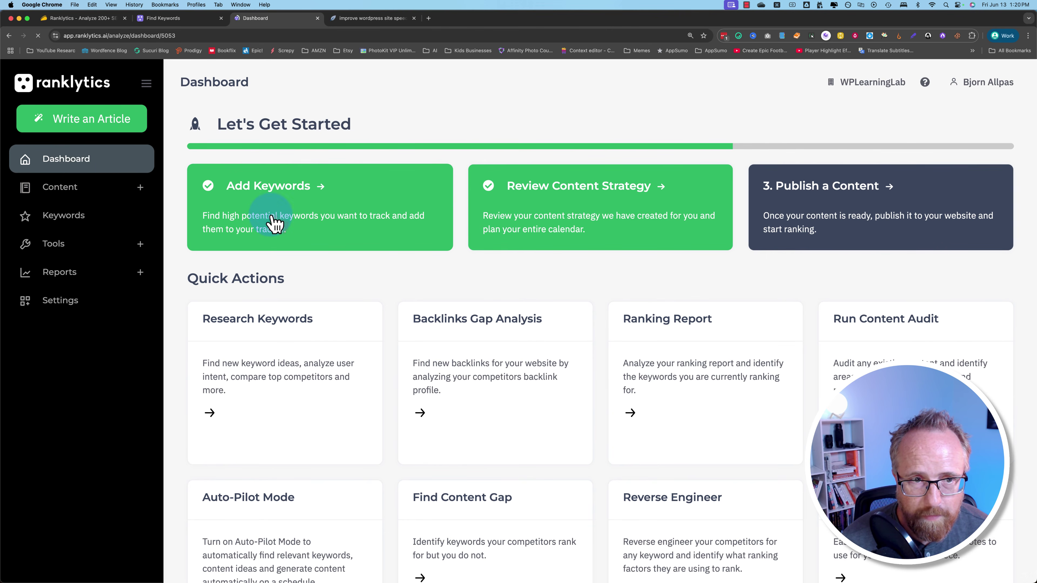
{"action": "left_click", "coordinate": [101, 166]}
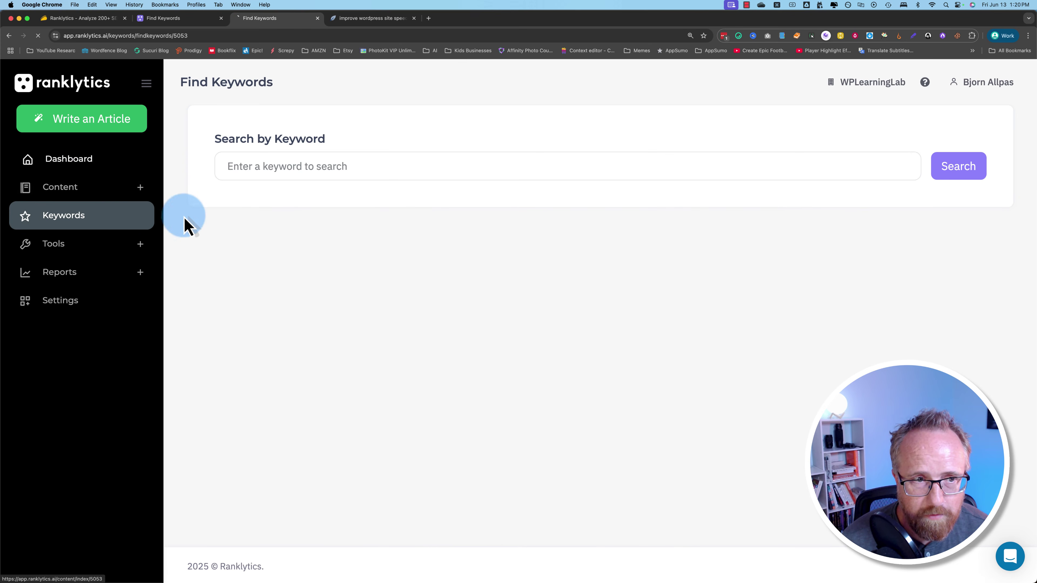
{"action": "left_click", "coordinate": [273, 231]}
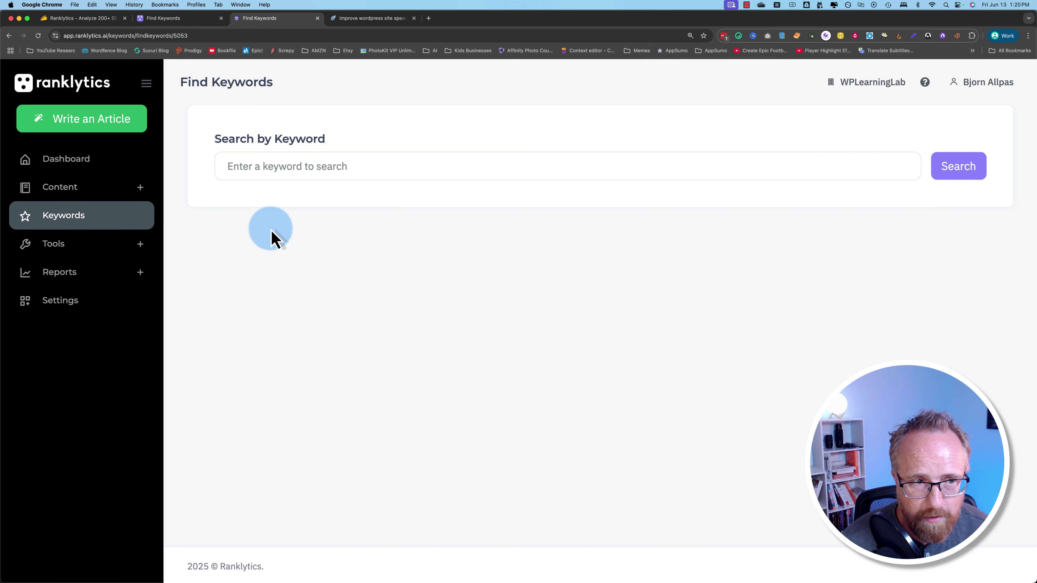
{"action": "left_click", "coordinate": [62, 273]}
{"action": "left_click", "coordinate": [62, 269]}
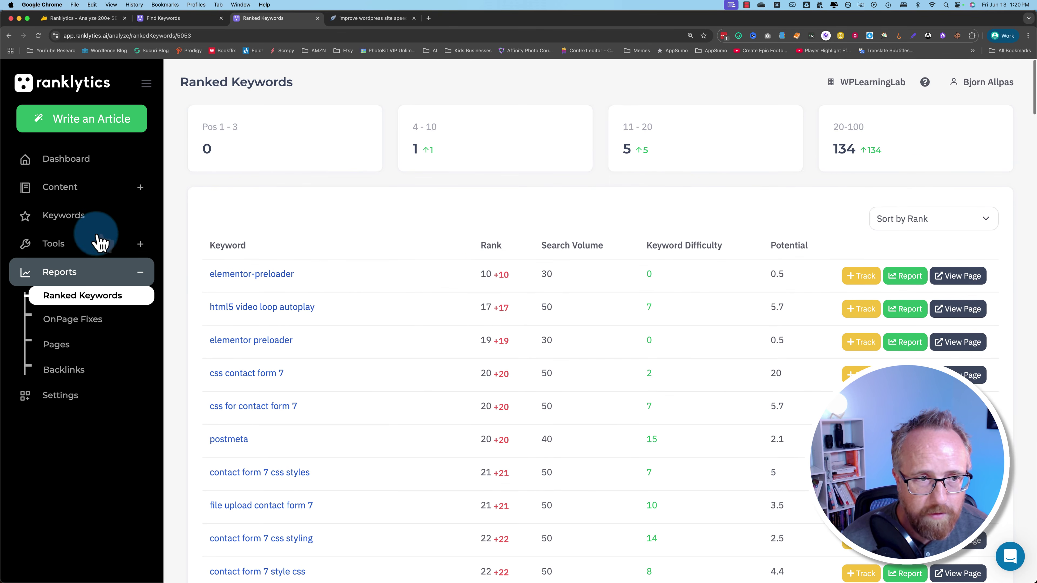
- Return to the Content Gap tool and reopen the completed report for wpbeginner.com
{"action": "left_click", "coordinate": [59, 245]}
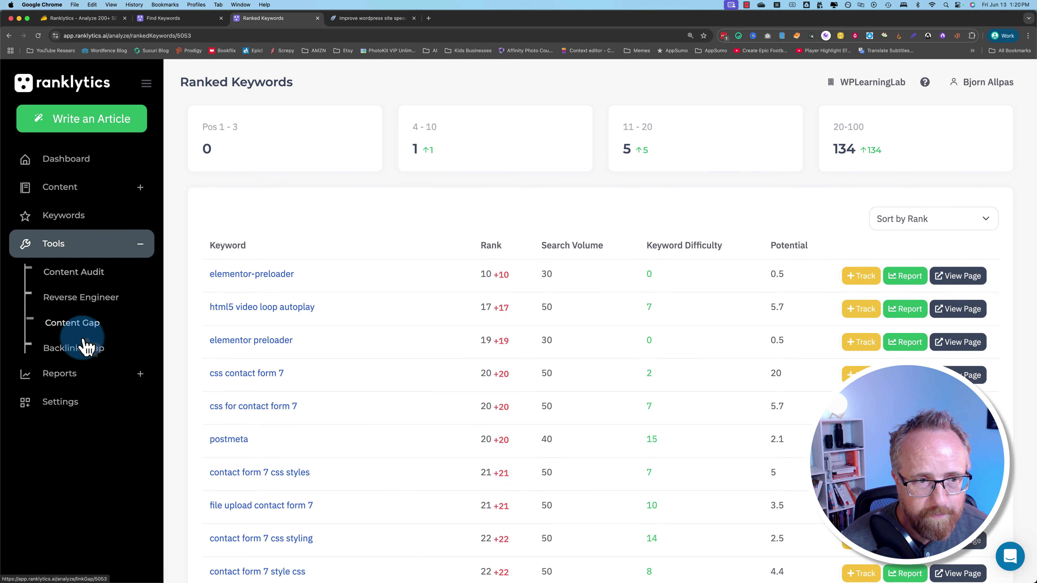
{"action": "left_click", "coordinate": [79, 273]}
{"action": "left_click", "coordinate": [83, 291]}
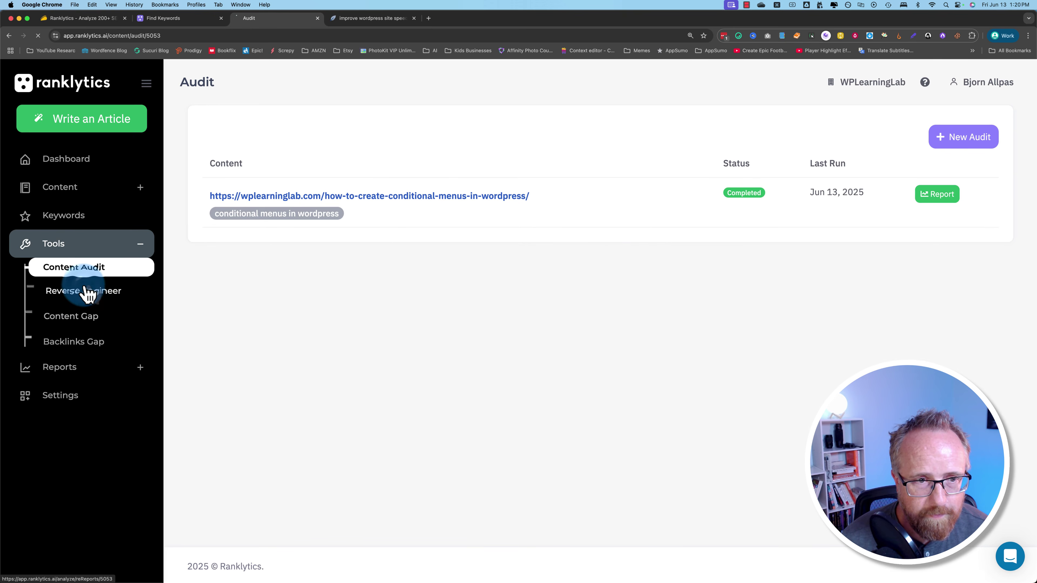
{"action": "left_click", "coordinate": [83, 316]}
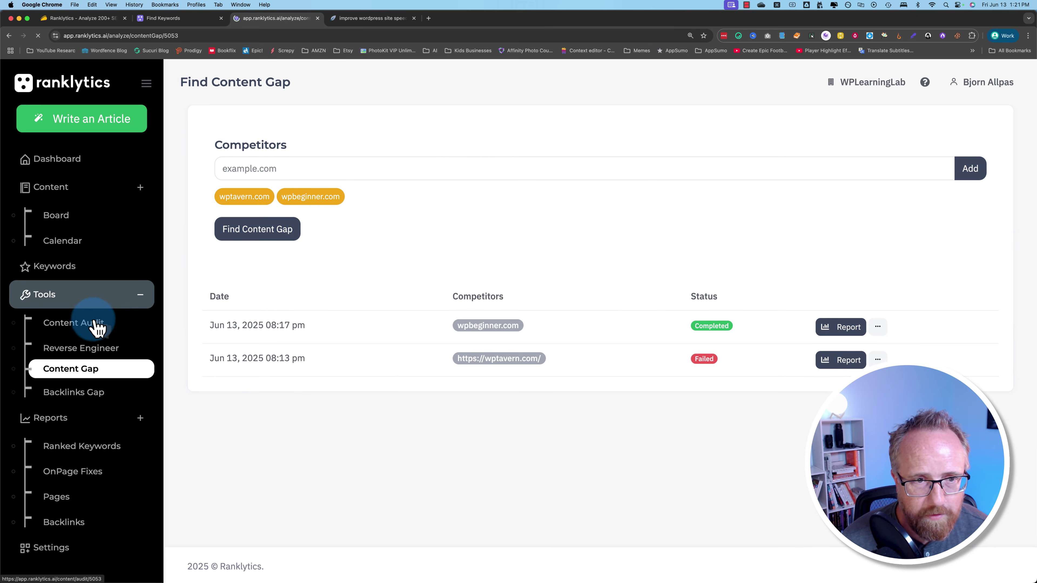
{"action": "left_click", "coordinate": [846, 329]}
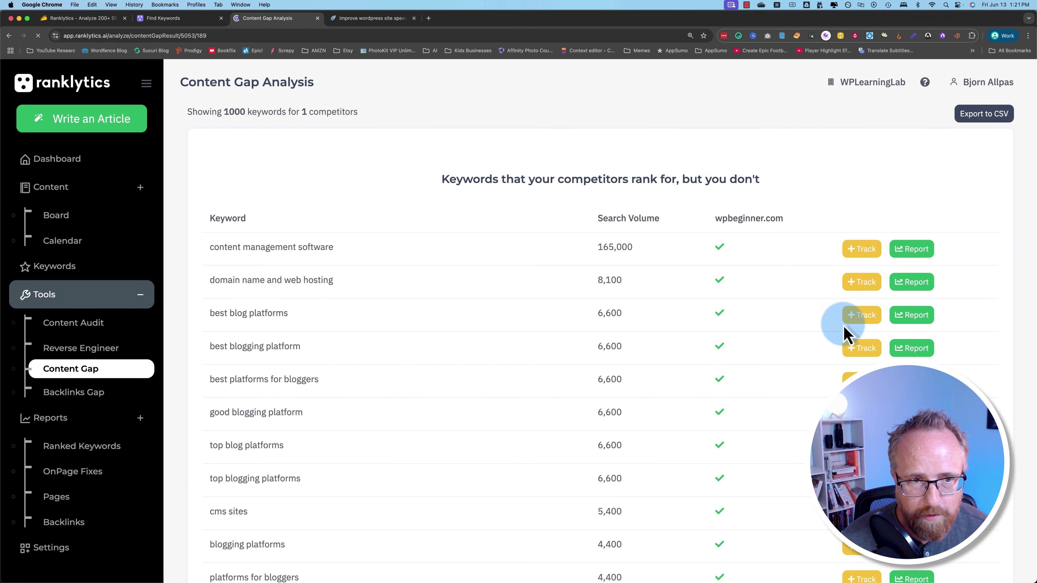
- Find "how to start a wordpress blog" among the competitor's keywords and open its keyword report
{"action": "scroll", "coordinate": [676, 398], "scroll_direction": "down", "scroll_amount": 5}
{"action": "scroll", "coordinate": [583, 447], "scroll_direction": "down", "scroll_amount": 10}
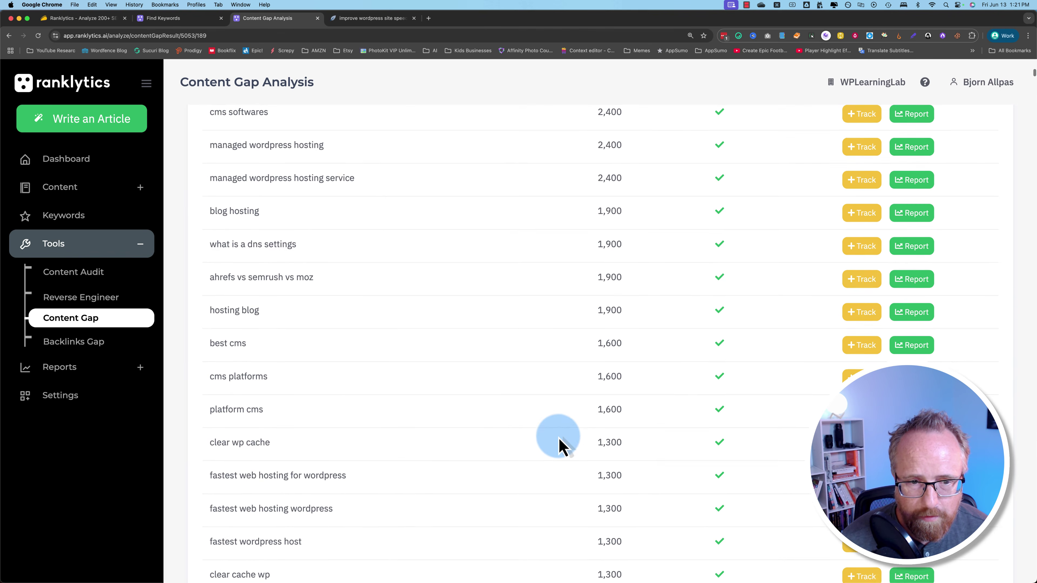
{"action": "scroll", "coordinate": [307, 433], "scroll_direction": "down", "scroll_amount": 3}
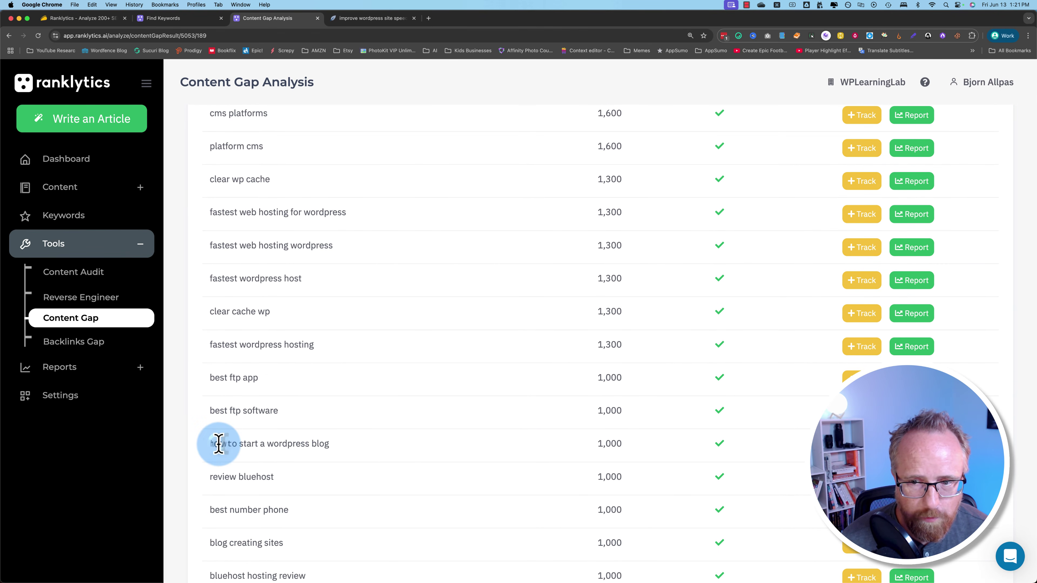
{"action": "left_click_drag", "start_coordinate": [219, 443], "coordinate": [303, 443]}
{"action": "scroll", "coordinate": [456, 424], "scroll_direction": "down", "scroll_amount": 2}
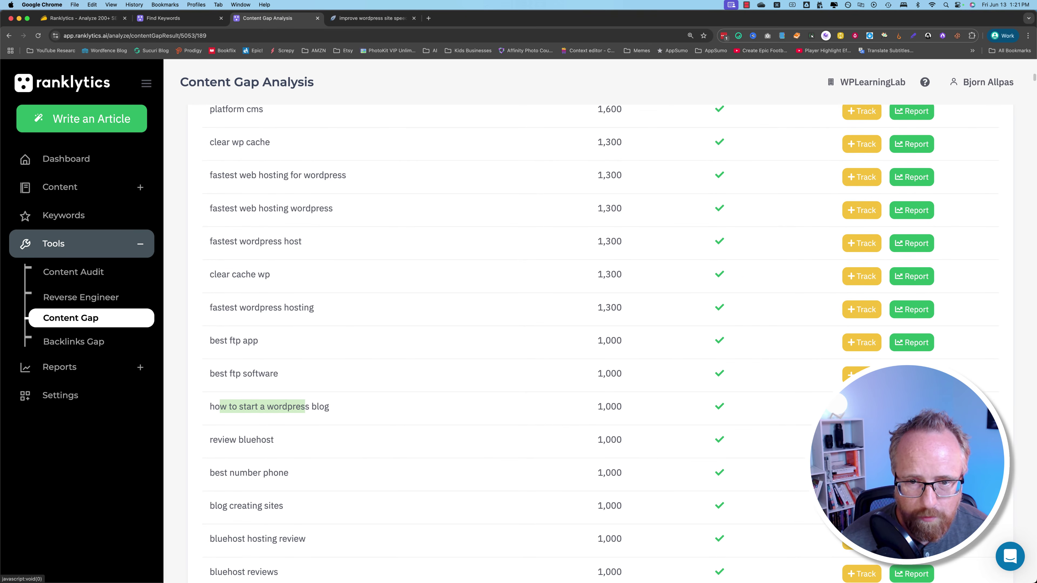
{"action": "left_click", "coordinate": [861, 408]}
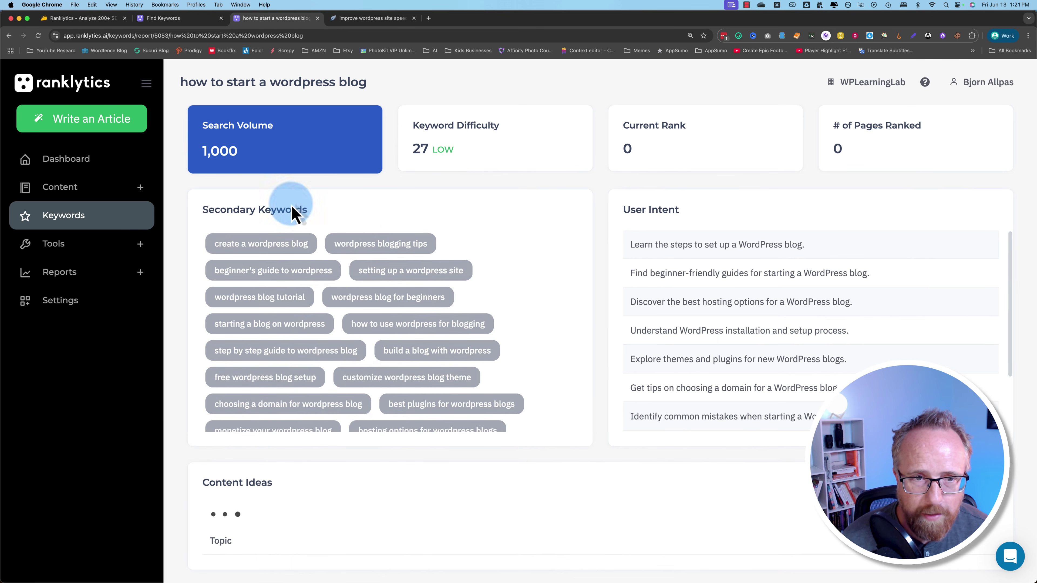
- Review the keyword report's secondary keywords and user intent lists, down to the Content Ideas and Top 10 Competitors sections
{"action": "scroll", "coordinate": [335, 352], "scroll_direction": "down", "scroll_amount": 10}
{"action": "scroll", "coordinate": [613, 424], "scroll_direction": "down", "scroll_amount": 3}
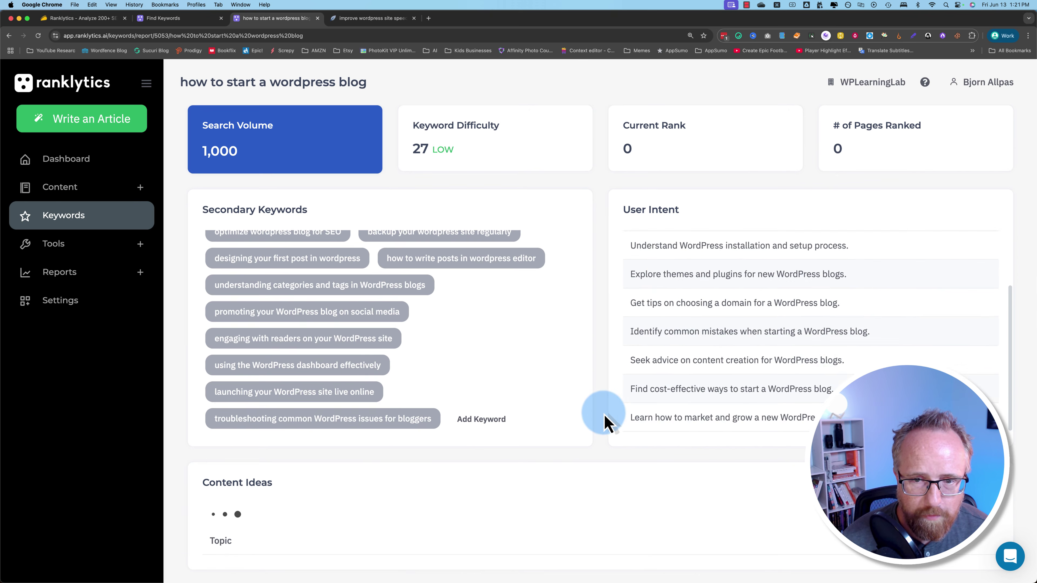
{"action": "scroll", "coordinate": [604, 422], "scroll_direction": "down", "scroll_amount": 4}
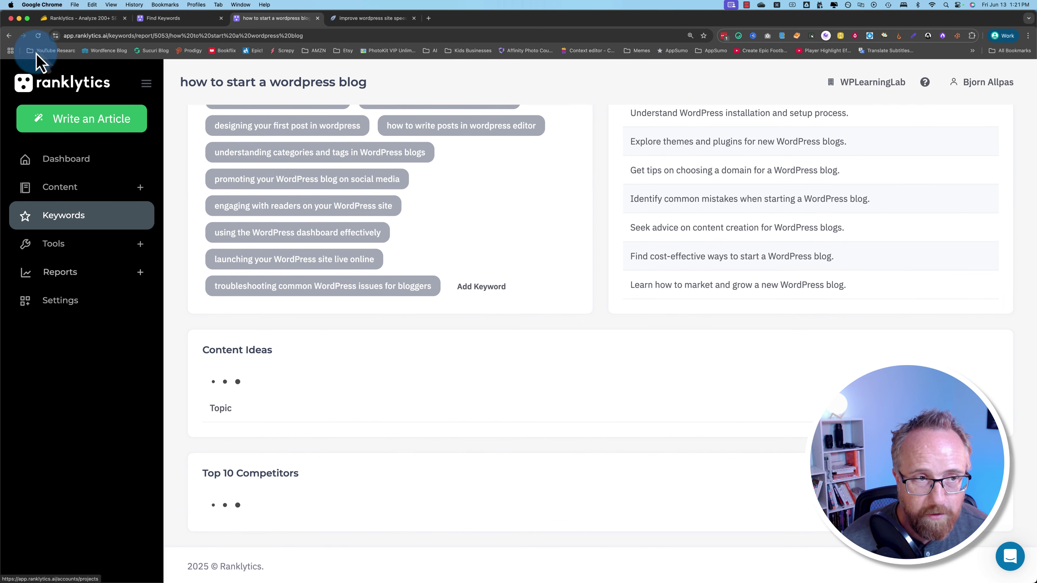
- Go back to the content gap list, reopen the "how to start a wordpress blog" report and check its content ideas
{"action": "left_click", "coordinate": [13, 36]}
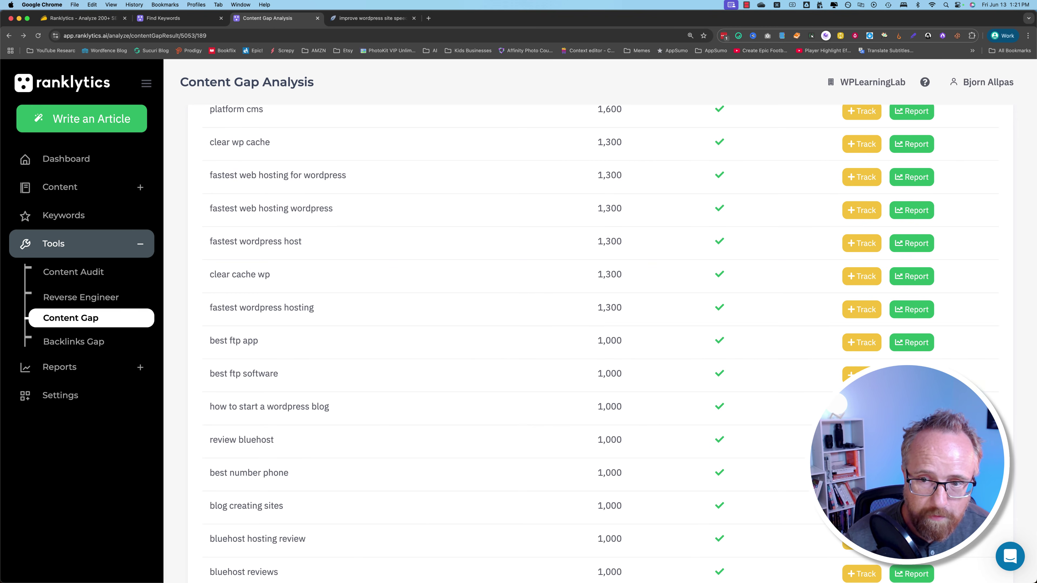
{"action": "left_click", "coordinate": [911, 406]}
{"action": "scroll", "coordinate": [486, 304], "scroll_direction": "up", "scroll_amount": 5}
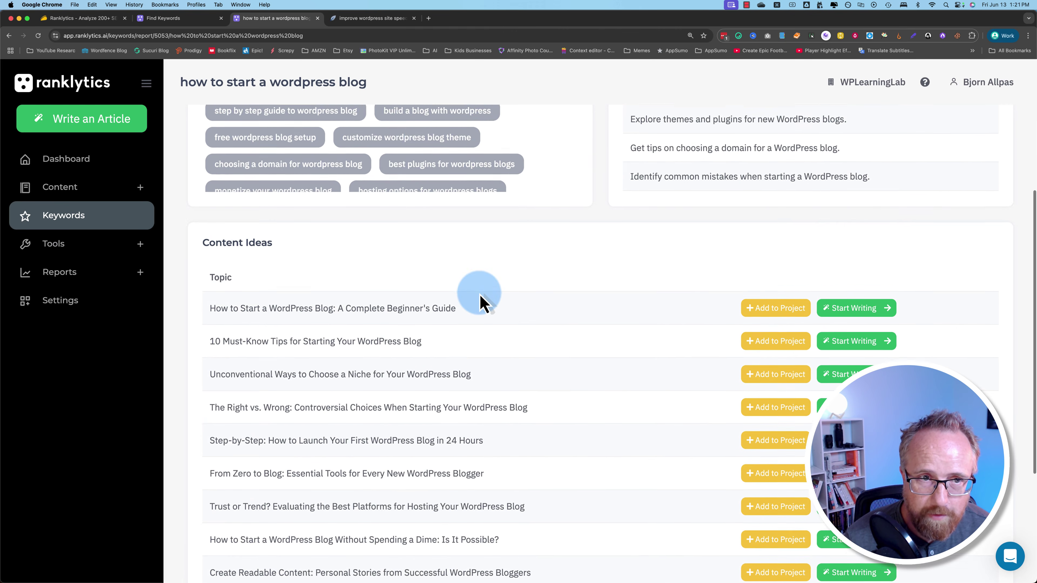
{"action": "scroll", "coordinate": [480, 302], "scroll_direction": "up", "scroll_amount": 5}
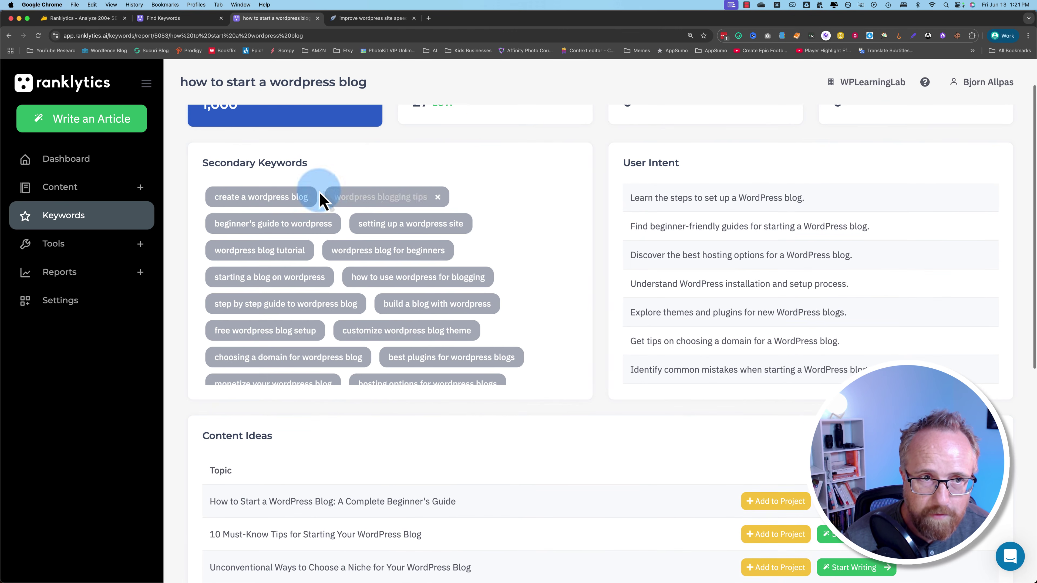
- Reload the "how to start a wordpress blog" report from the gap list and read all content ideas down to Top 10 Competitors
{"action": "left_click", "coordinate": [9, 36]}
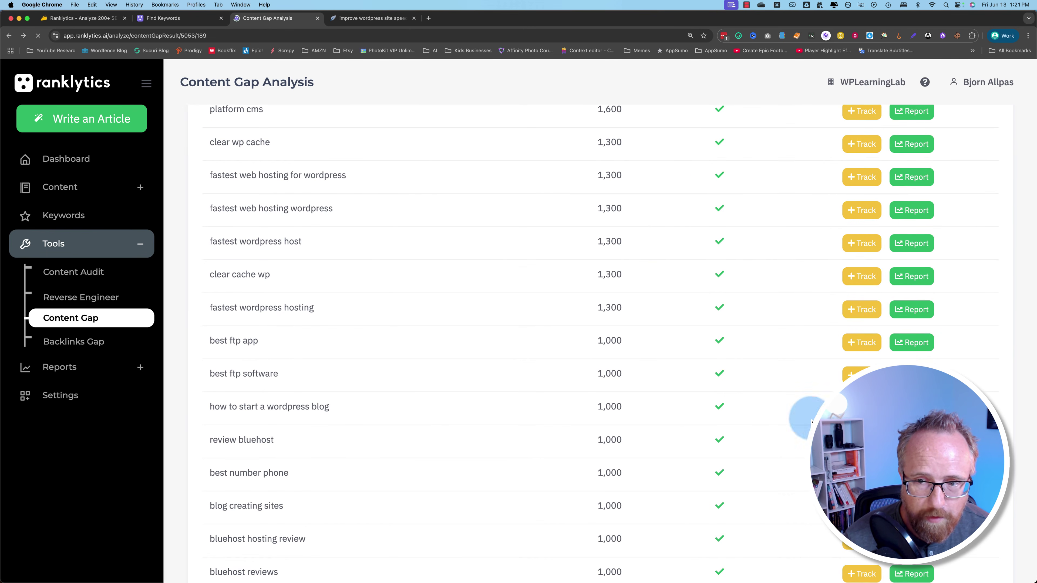
{"action": "left_click", "coordinate": [911, 409]}
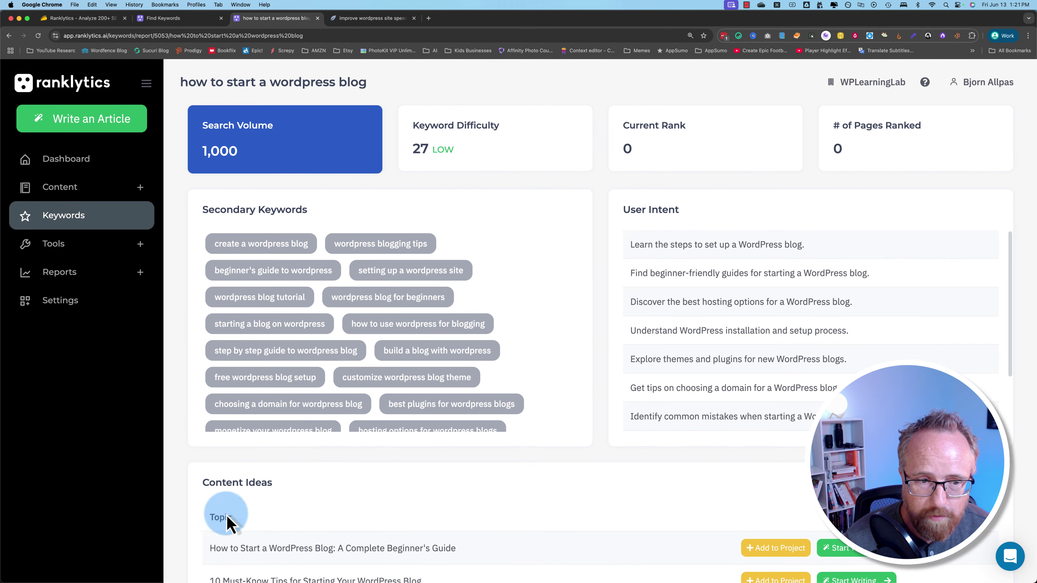
{"action": "scroll", "coordinate": [196, 541], "scroll_direction": "down", "scroll_amount": 2}
{"action": "scroll", "coordinate": [196, 548], "scroll_direction": "down", "scroll_amount": 8}
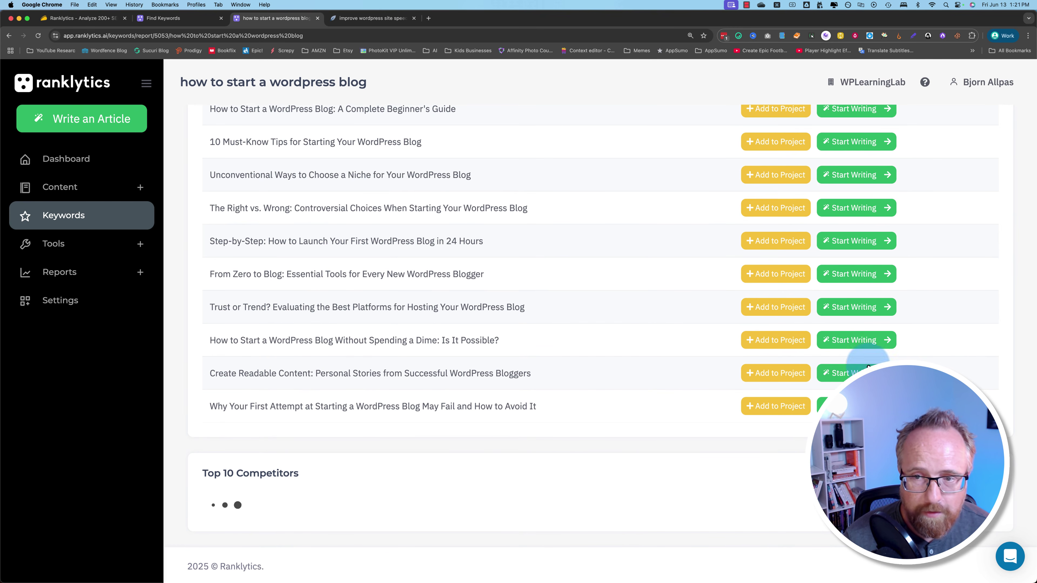
- Open the OnPage Fixes report and read through the list of all issues found on the site
{"action": "left_click", "coordinate": [54, 323]}
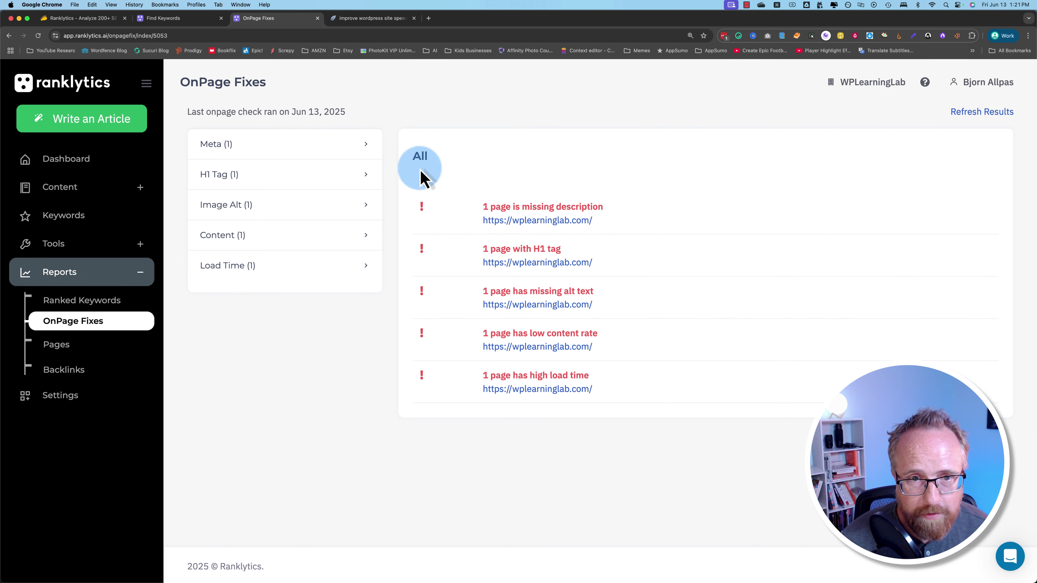
{"action": "left_click_drag", "start_coordinate": [421, 173], "coordinate": [308, 412]}
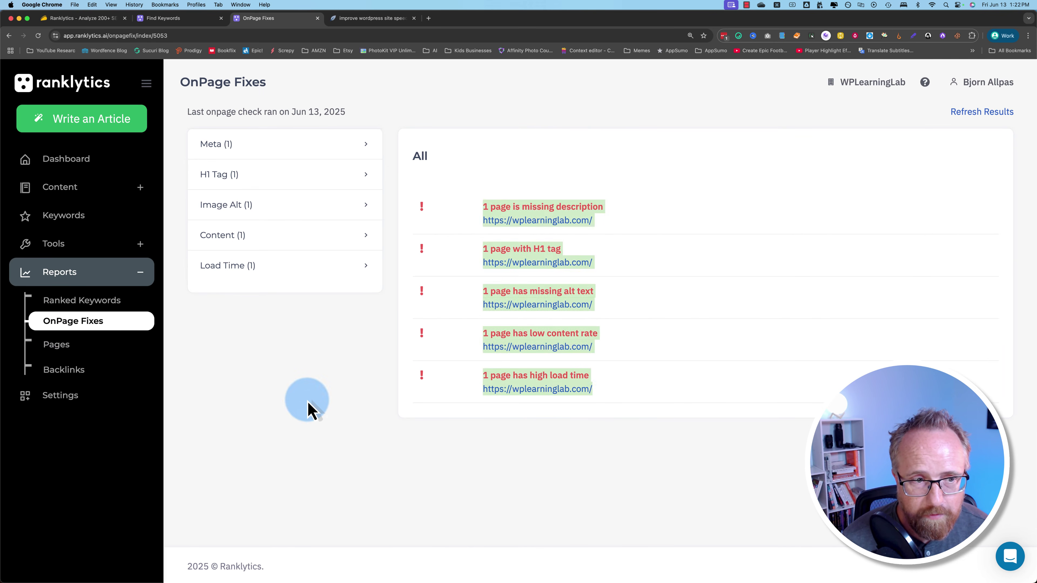
{"action": "left_click", "coordinate": [304, 398]}
- Check the homepage's onpage score in the Pages report and examine its page report, including mobile performance
{"action": "left_click", "coordinate": [66, 346]}
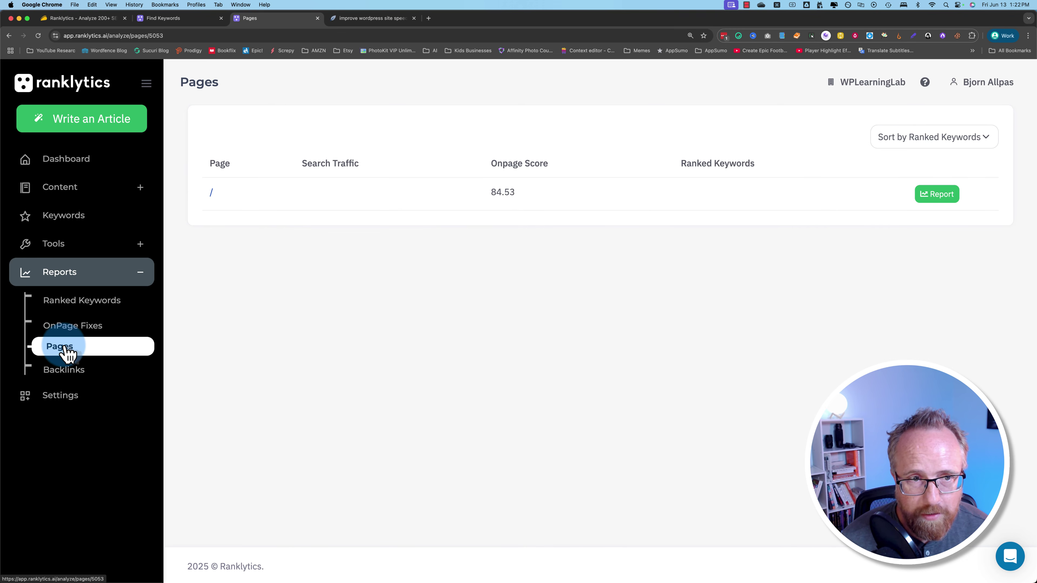
{"action": "left_click_drag", "start_coordinate": [485, 196], "coordinate": [536, 193]}
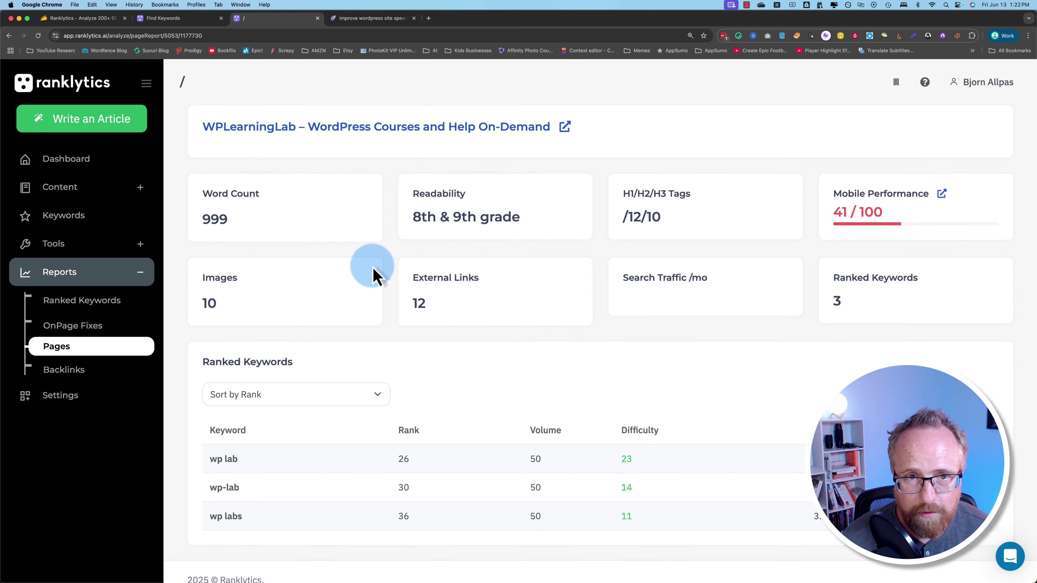
{"action": "scroll", "coordinate": [392, 281], "scroll_direction": "down", "scroll_amount": 1}
{"action": "left_click_drag", "start_coordinate": [891, 205], "coordinate": [826, 197]}
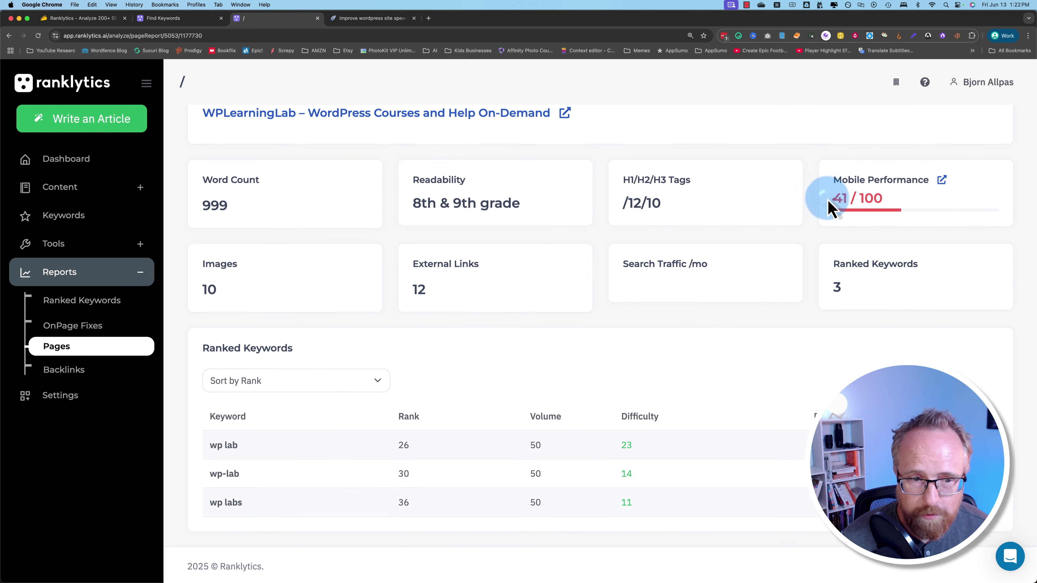
- Check whether the Backlinks report is accessible and return to the dashboard
{"action": "left_click", "coordinate": [67, 370]}
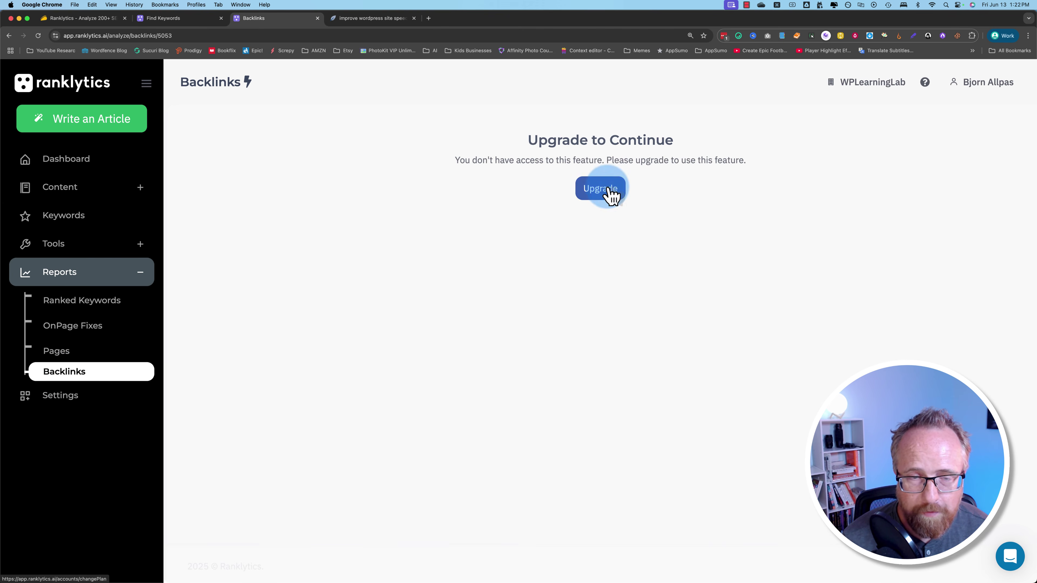
{"action": "left_click", "coordinate": [80, 162]}
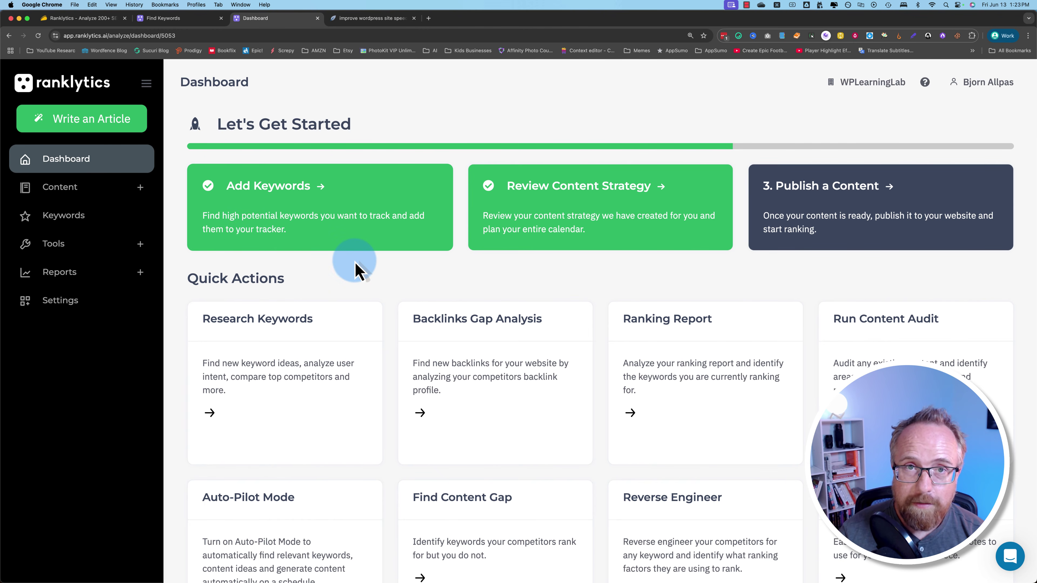
- Compare NeuronWriter's competitor score breakdown for "improve wordpress site speed" with Ranklytics, finishing on the Ranklytics dashboard
{"action": "left_click", "coordinate": [355, 18]}
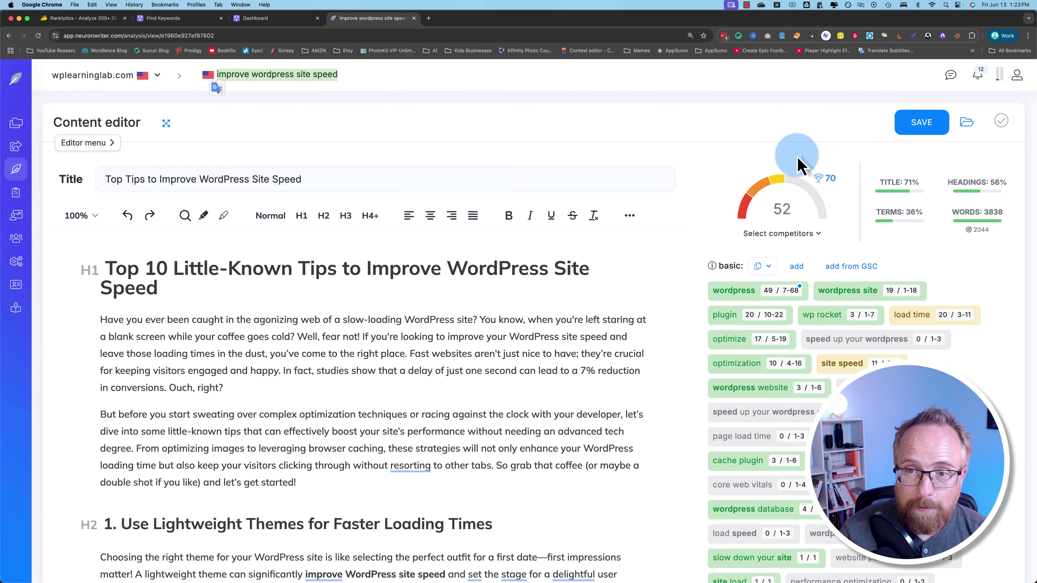
{"action": "mouse_move", "coordinate": [761, 186]}
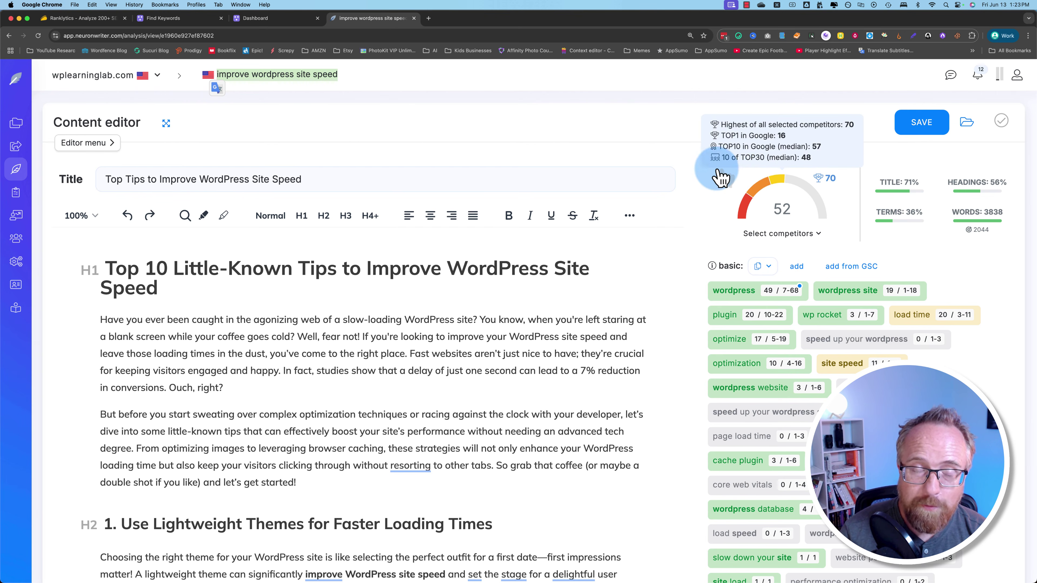
{"action": "left_click", "coordinate": [290, 19]}
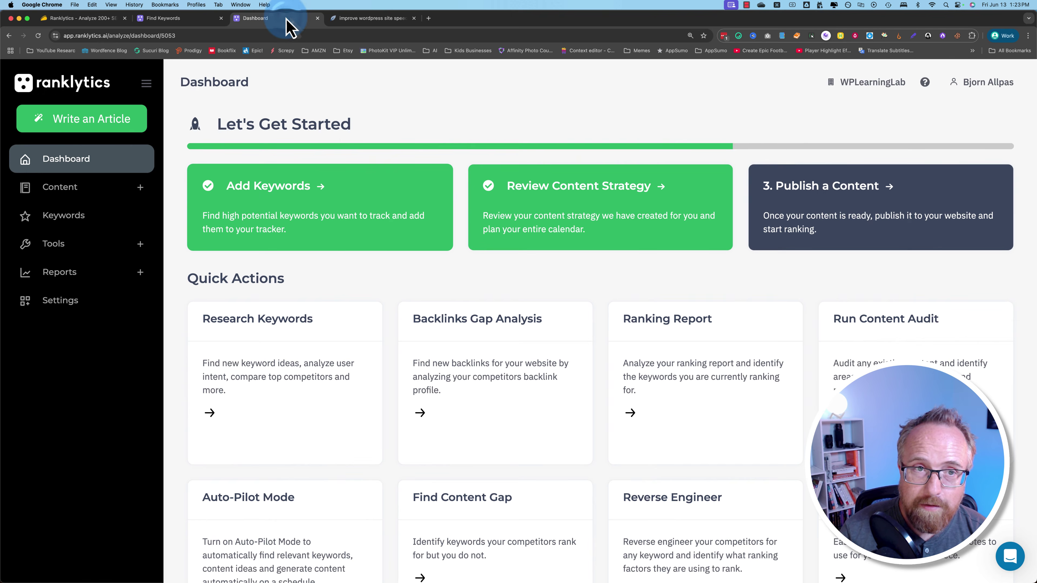
{"action": "left_click", "coordinate": [363, 19]}
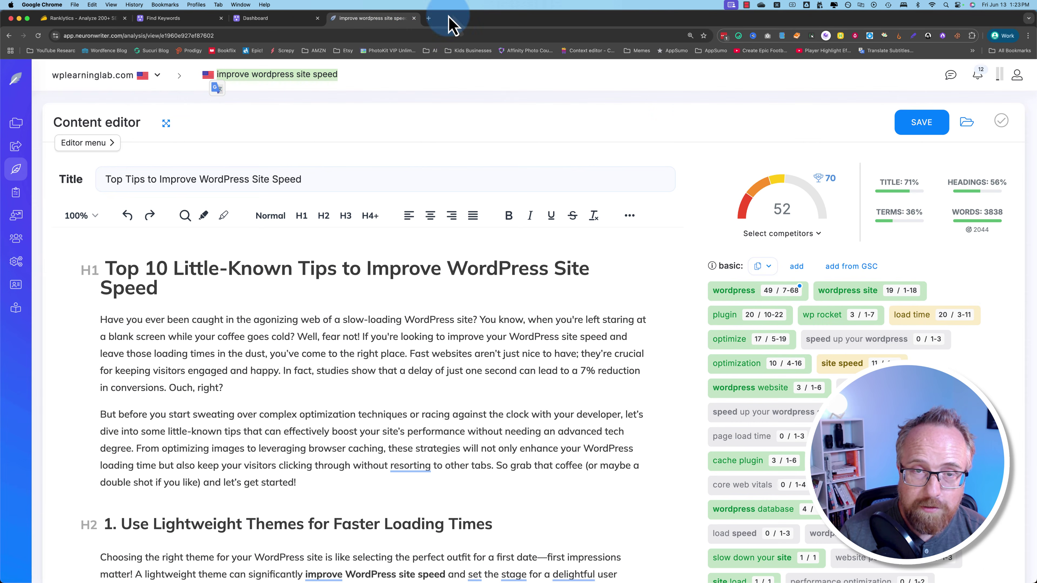
{"action": "left_click", "coordinate": [270, 19]}
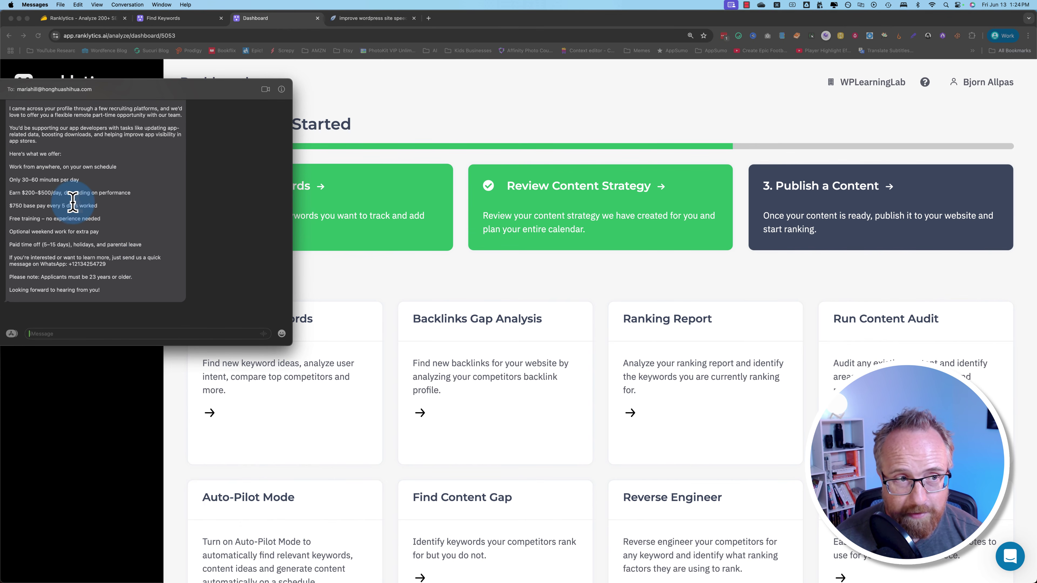
- Copy the recruiter's name and job title from the opening line of the job-offer message in Messages
{"action": "scroll", "coordinate": [71, 192], "scroll_direction": "up", "scroll_amount": 2}
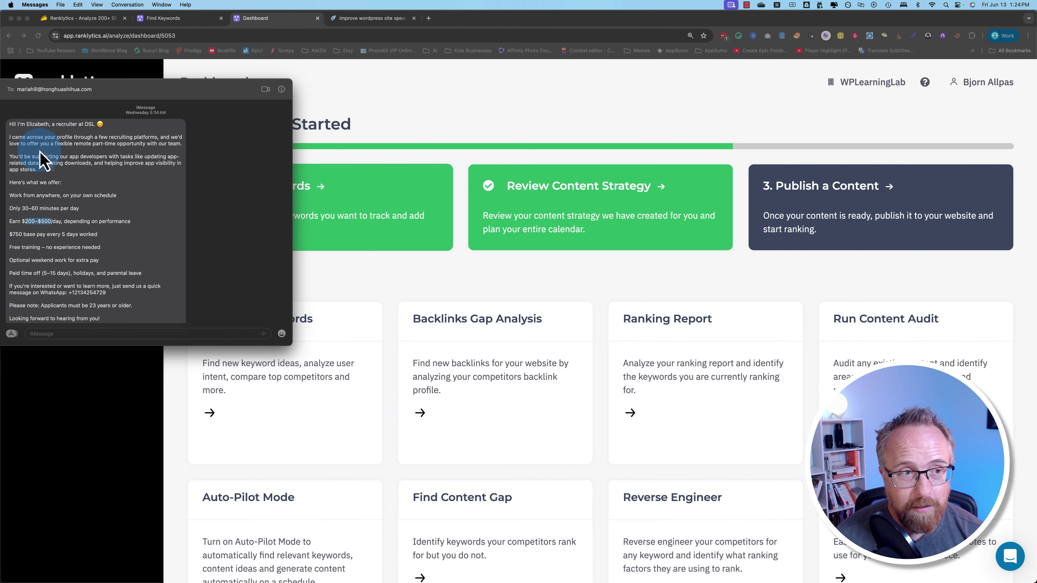
{"action": "left_click_drag", "start_coordinate": [61, 123], "coordinate": [95, 124]}
{"action": "key", "text": "super+c"}
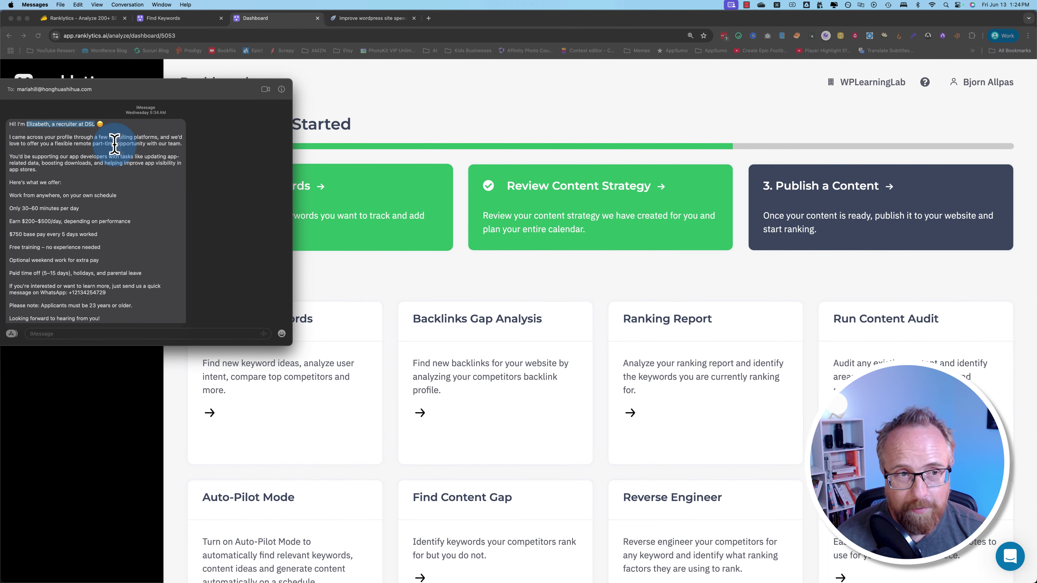
- Search Google in a new Chrome tab for the copied recruiter description as an exact quoted phrase
{"action": "left_click", "coordinate": [387, 122]}
{"action": "key", "text": "super+t"}
{"action": "key", "text": "super+v"}
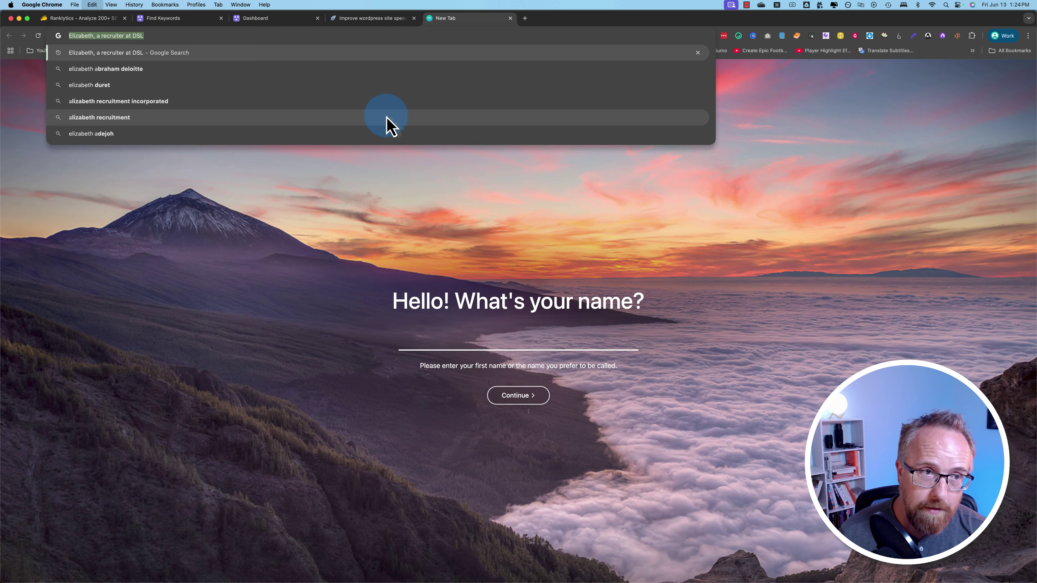
{"action": "key", "text": "super+a"}
{"action": "type", "text": "\""}
{"action": "key", "text": "super+v"}
{"action": "type", "text": "\""}
{"action": "key", "text": "Return"}
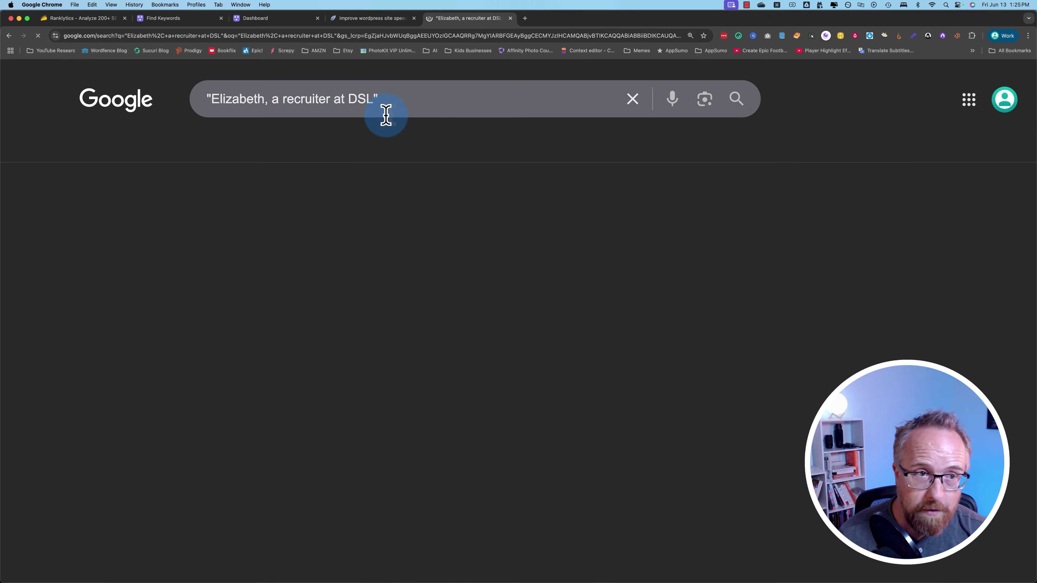
- Repeat the Google search for the recruiter description without quotation marks and skim the results
{"action": "left_click", "coordinate": [267, 100]}
{"action": "key", "text": "super+a"}
{"action": "key", "text": "super+v"}
{"action": "key", "text": "Return"}
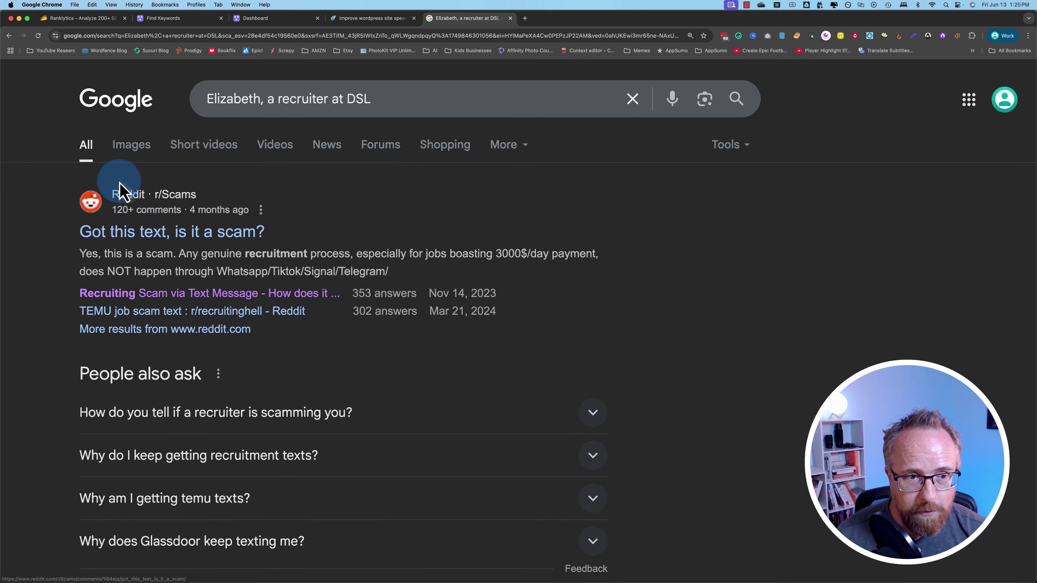
{"action": "scroll", "coordinate": [57, 383], "scroll_direction": "down", "scroll_amount": 5}
{"action": "scroll", "coordinate": [57, 383], "scroll_direction": "up", "scroll_amount": 5}
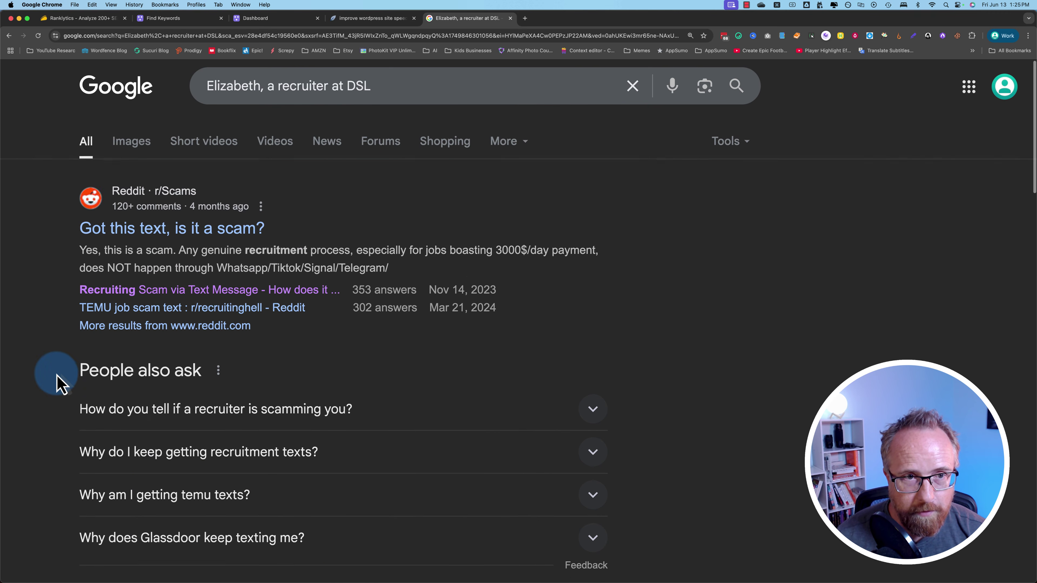
- Run the same unquoted recruiter search in another new tab and compare it with the first results page
{"action": "key", "text": "super+t"}
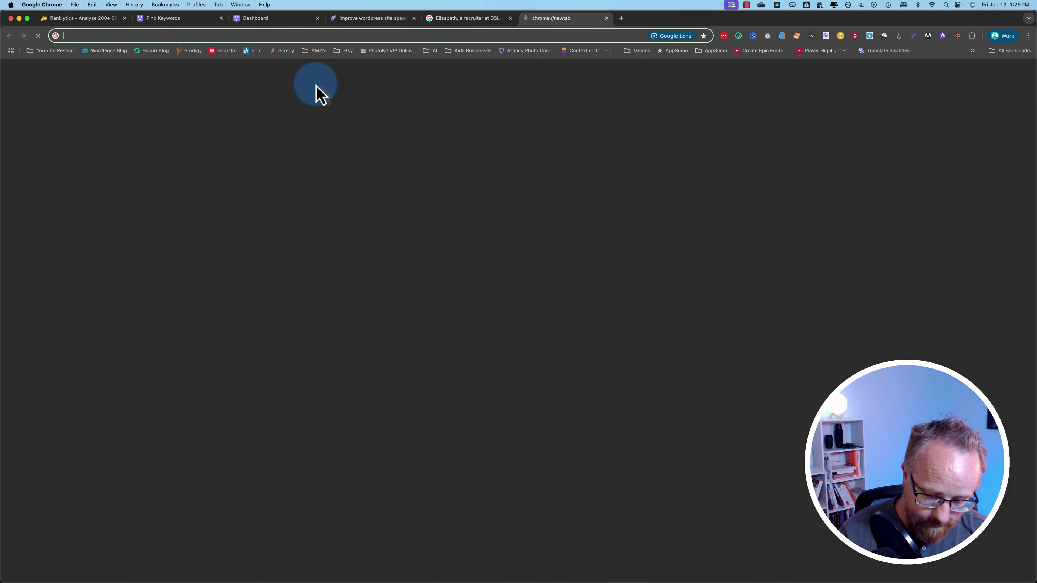
{"action": "key", "text": "super+v"}
{"action": "key", "text": "Return"}
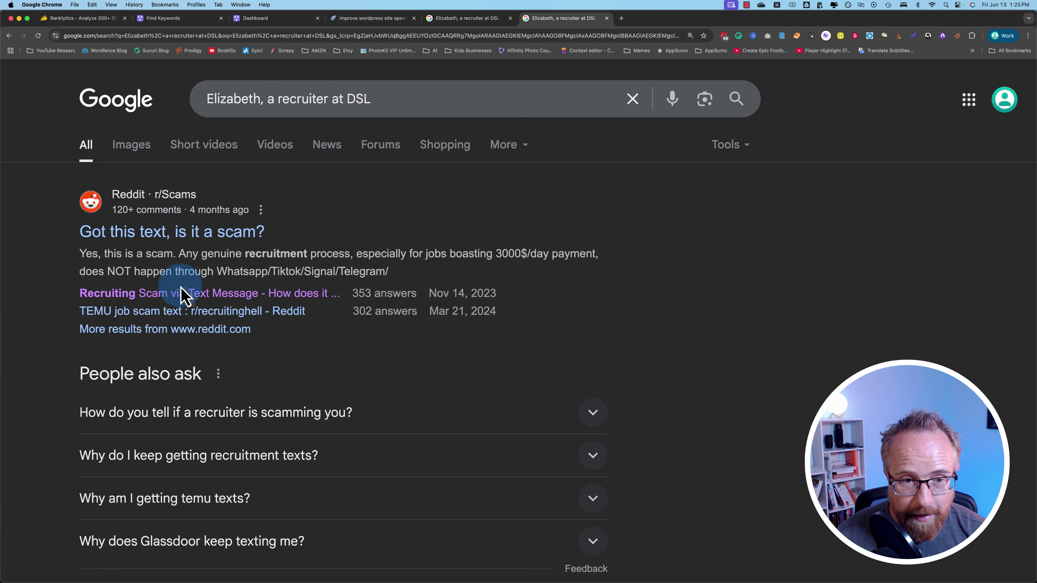
{"action": "left_click", "coordinate": [459, 18]}
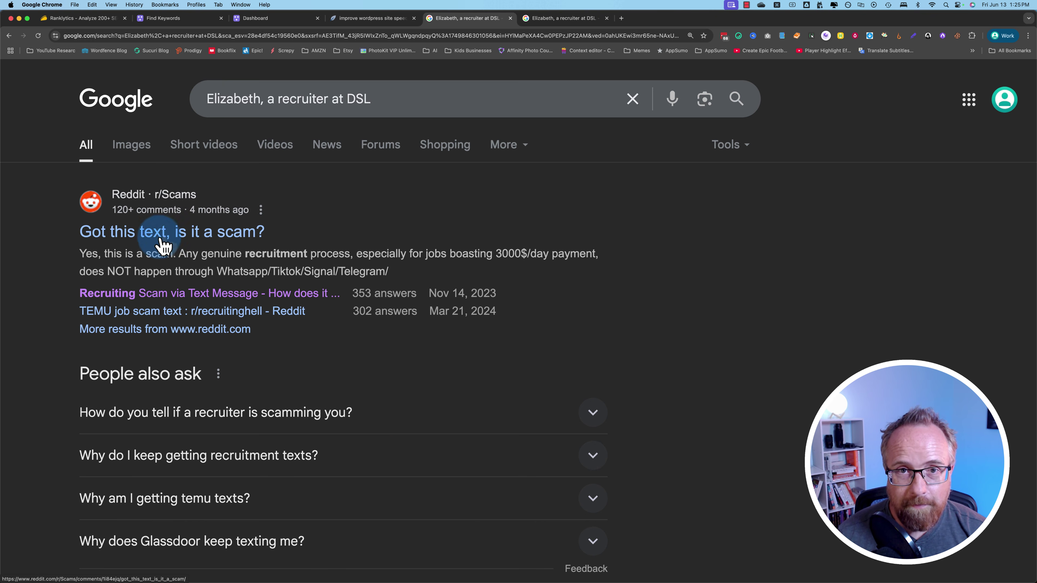
- Close both Google search tabs and return to the Ranklytics dashboard
{"action": "left_click", "coordinate": [596, 19]}
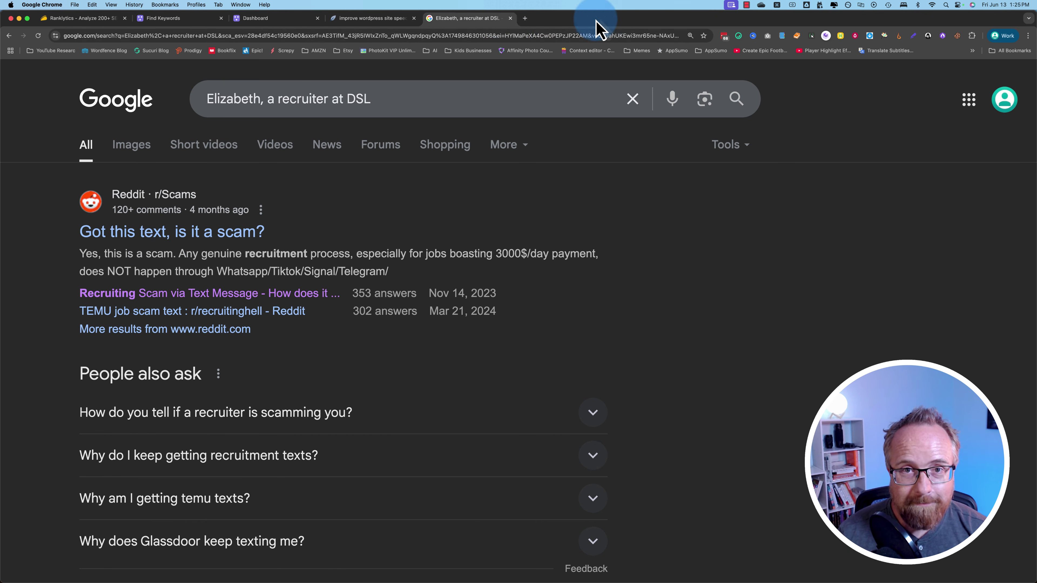
{"action": "left_click", "coordinate": [511, 18]}
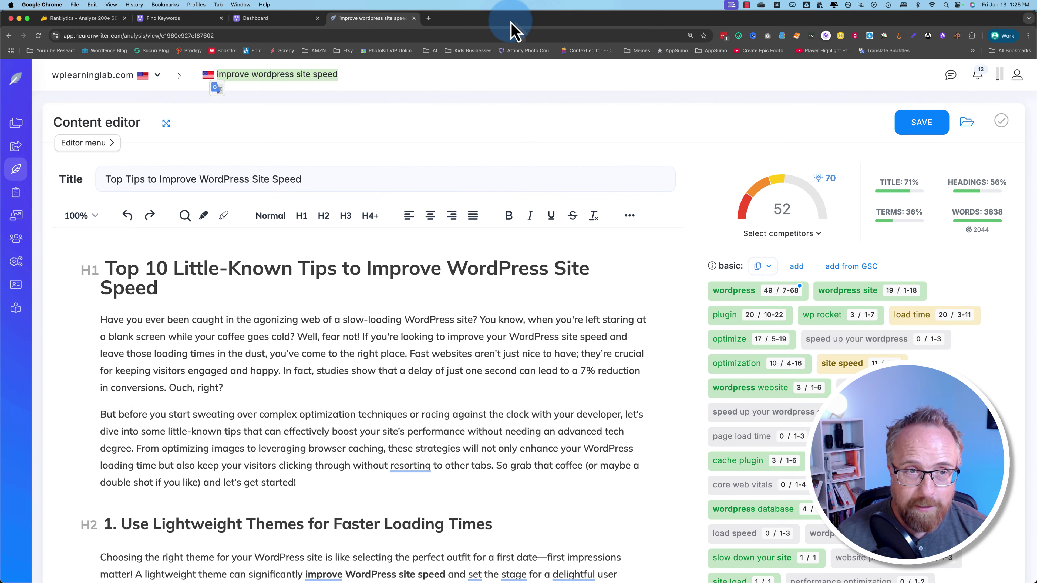
{"action": "left_click", "coordinate": [300, 19]}
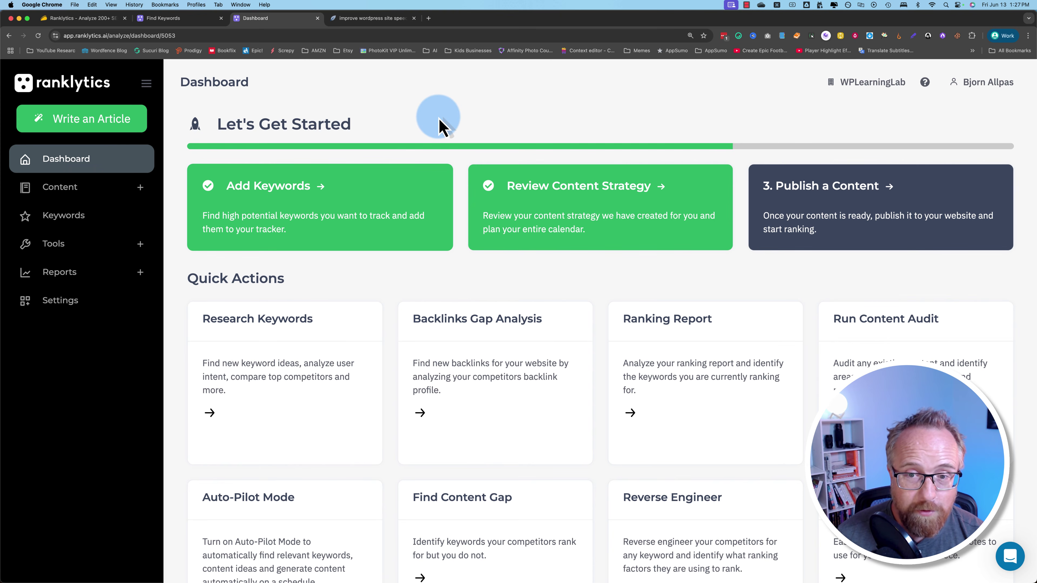
- Switch to the Ranklytics deal page on AppSumo and review the four license tiers and their feature rows
{"action": "left_click", "coordinate": [84, 18]}
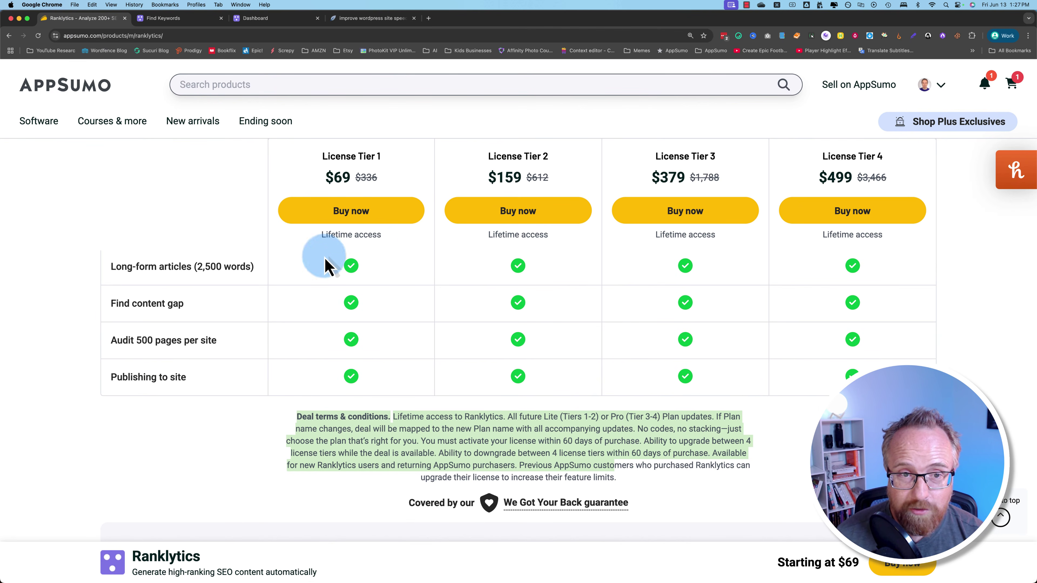
{"action": "scroll", "coordinate": [402, 318], "scroll_direction": "up", "scroll_amount": 10}
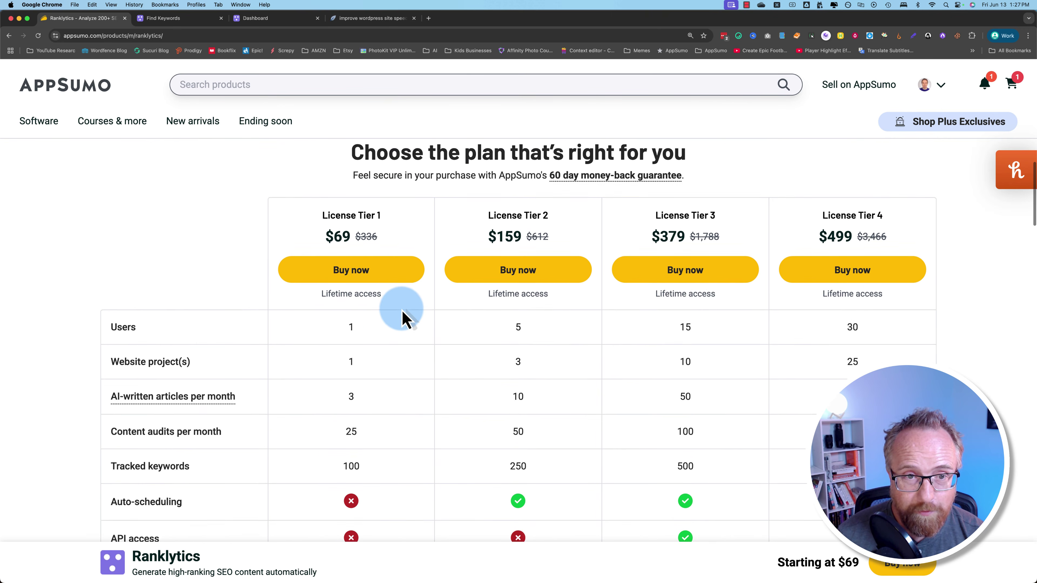
{"action": "scroll", "coordinate": [402, 319], "scroll_direction": "up", "scroll_amount": 3}
{"action": "scroll", "coordinate": [284, 404], "scroll_direction": "down", "scroll_amount": 5}
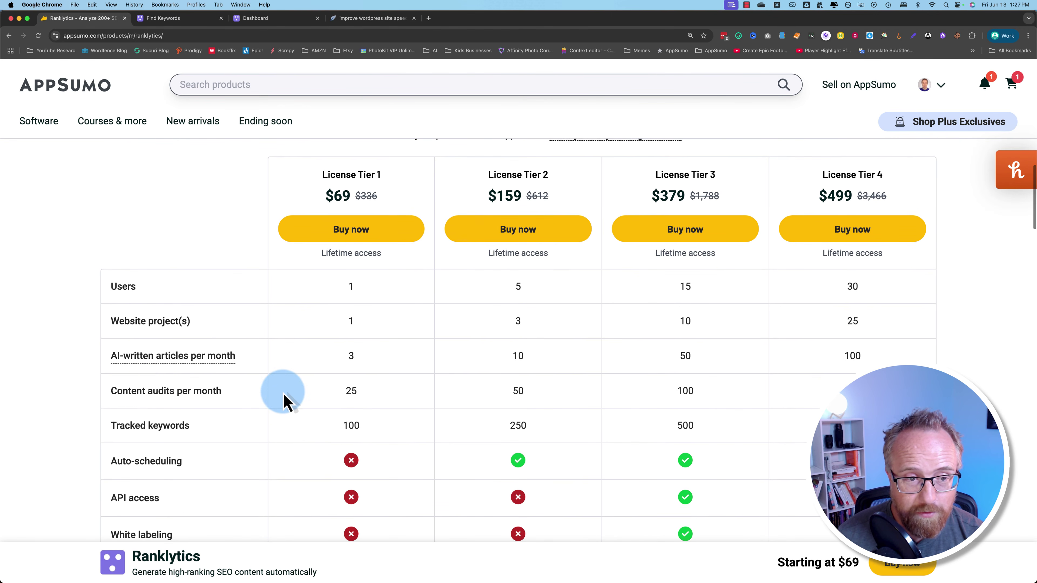
{"action": "scroll", "coordinate": [146, 391], "scroll_direction": "down", "scroll_amount": 10}
{"action": "scroll", "coordinate": [178, 466], "scroll_direction": "up", "scroll_amount": 3}
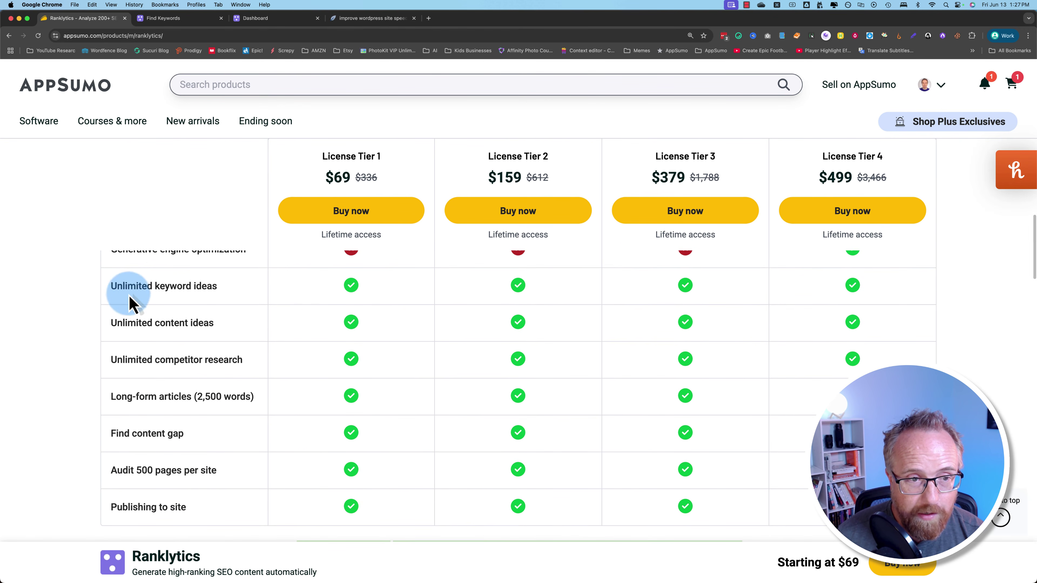
- Examine the unlimited keyword ideas, content ideas and competitor research rows, and review the tier limits up to the Users row
{"action": "left_click_drag", "start_coordinate": [117, 286], "coordinate": [217, 287]}
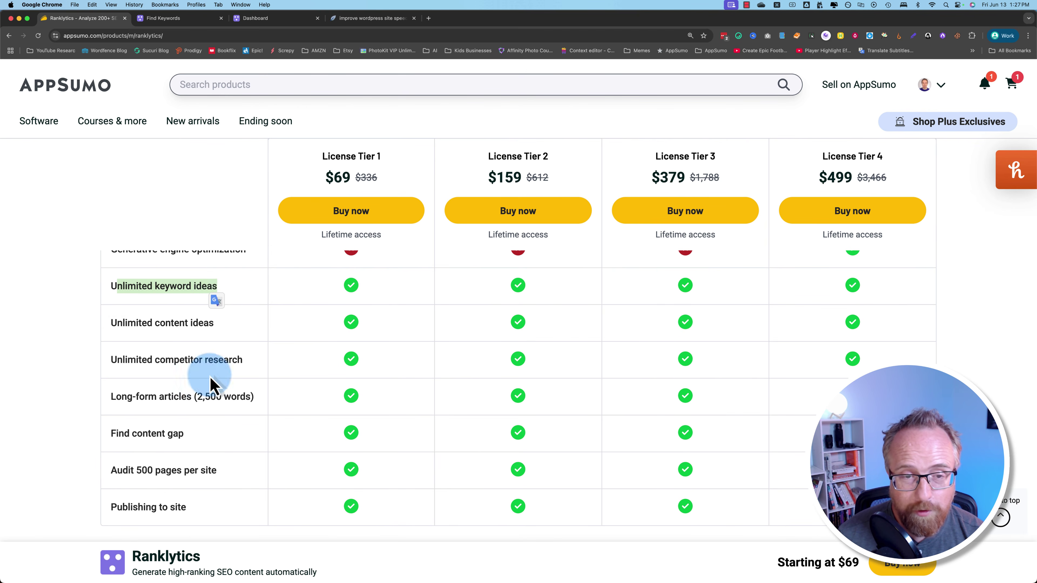
{"action": "scroll", "coordinate": [175, 435], "scroll_direction": "up", "scroll_amount": 5}
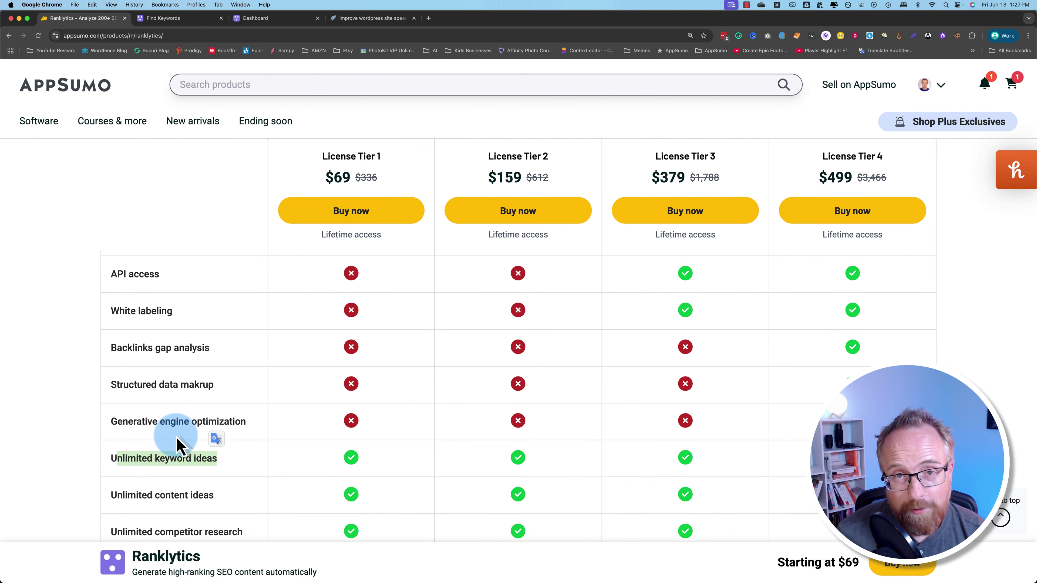
{"action": "scroll", "coordinate": [138, 473], "scroll_direction": "down", "scroll_amount": 1}
{"action": "left_click", "coordinate": [128, 467]}
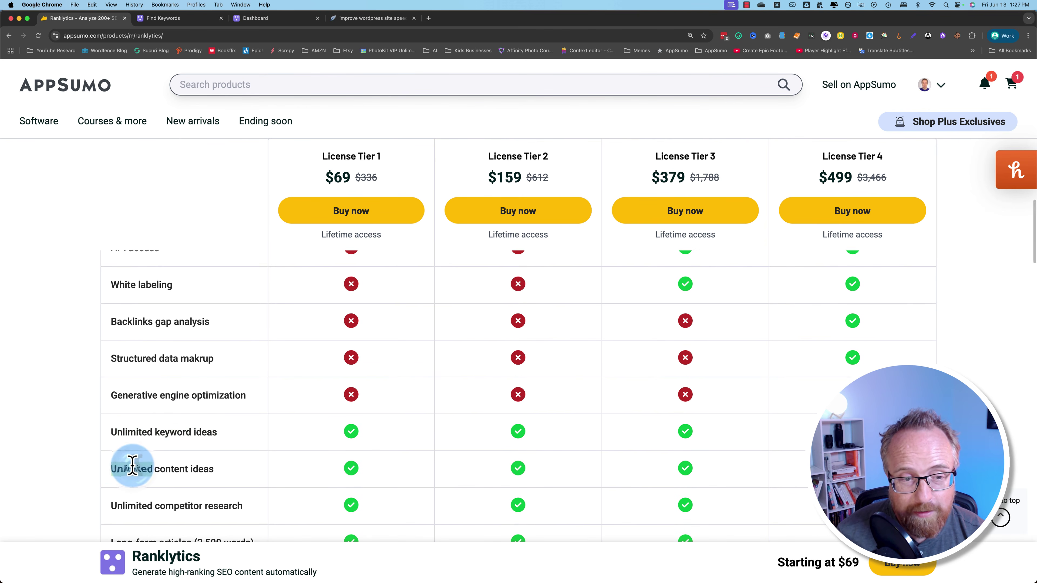
{"action": "triple_click", "coordinate": [189, 473]}
{"action": "left_click_drag", "start_coordinate": [114, 506], "coordinate": [224, 502]}
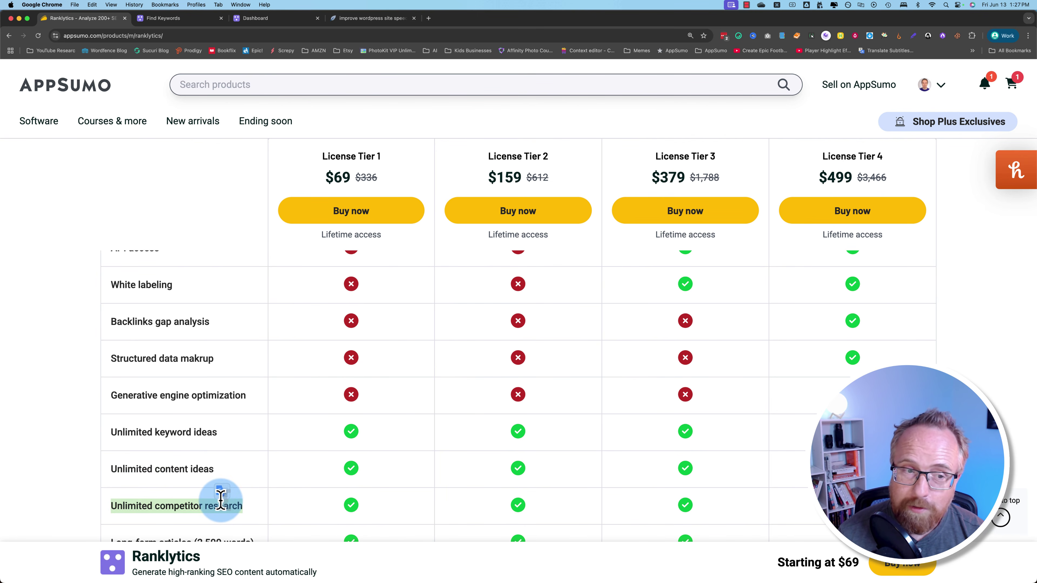
{"action": "scroll", "coordinate": [220, 500], "scroll_direction": "up", "scroll_amount": 5}
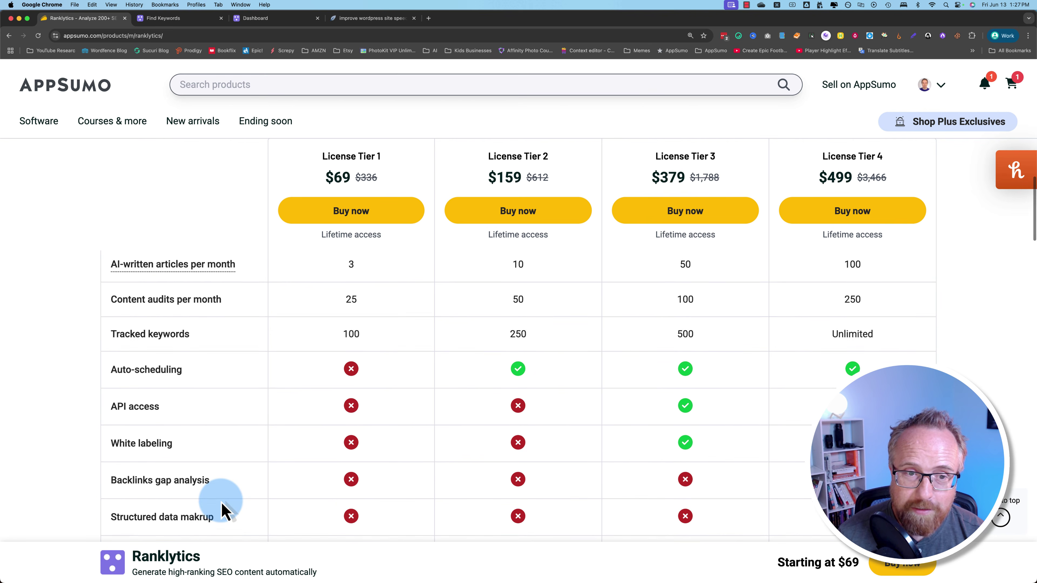
{"action": "scroll", "coordinate": [223, 511], "scroll_direction": "up", "scroll_amount": 3}
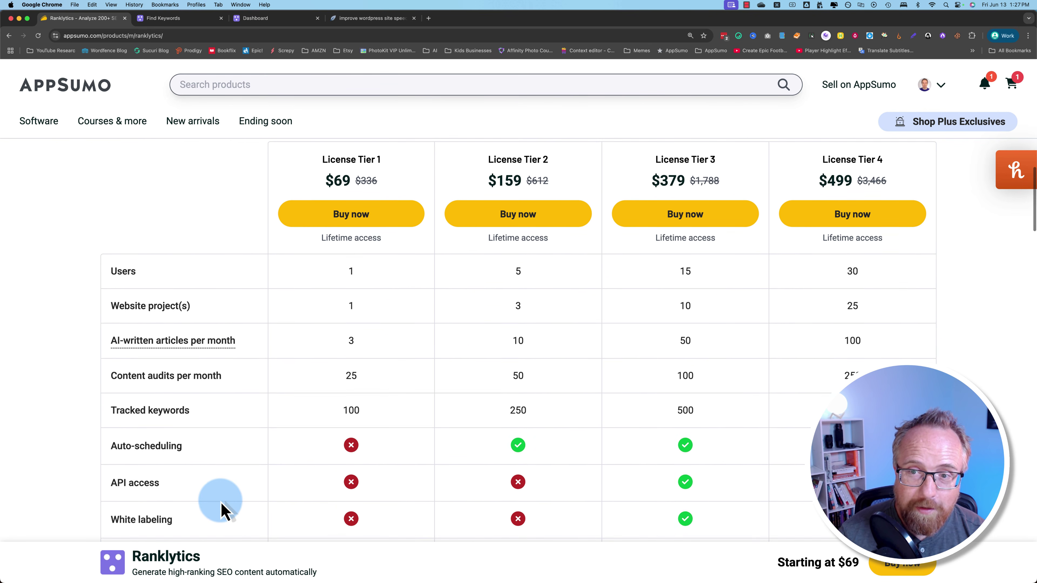
{"action": "scroll", "coordinate": [220, 510], "scroll_direction": "up", "scroll_amount": 1}
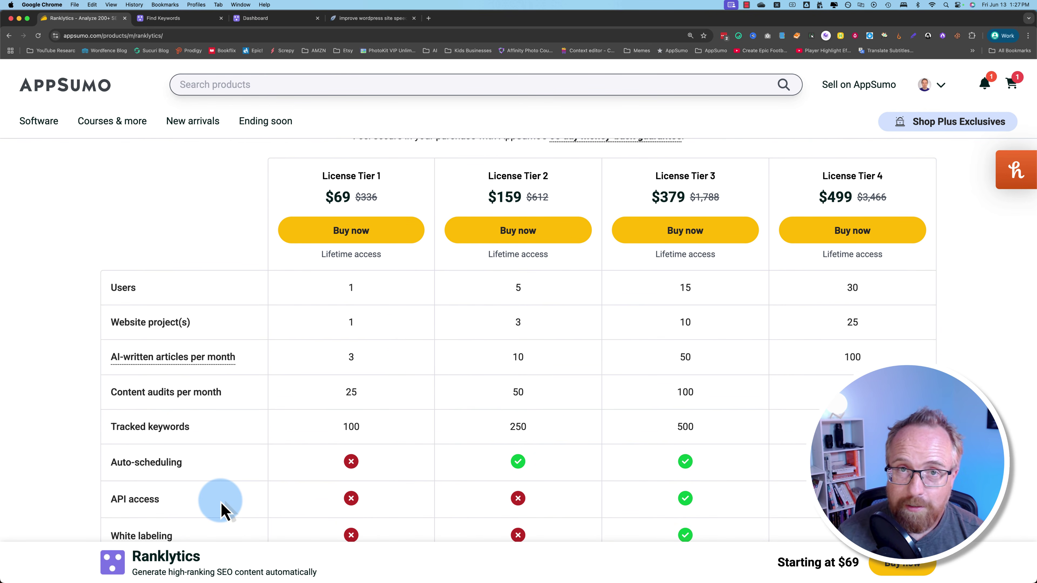